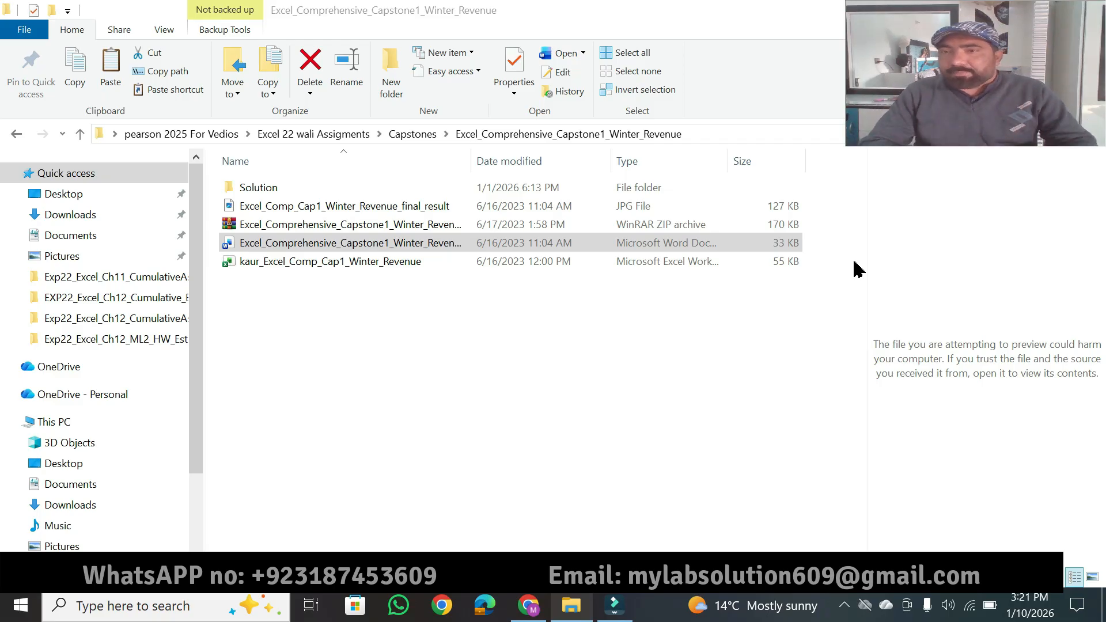
Step: Open the Excel_Comprehensive_Capstone1_Winter_Revenue_Instructions document in Word and enable editing
double_click(379, 248)
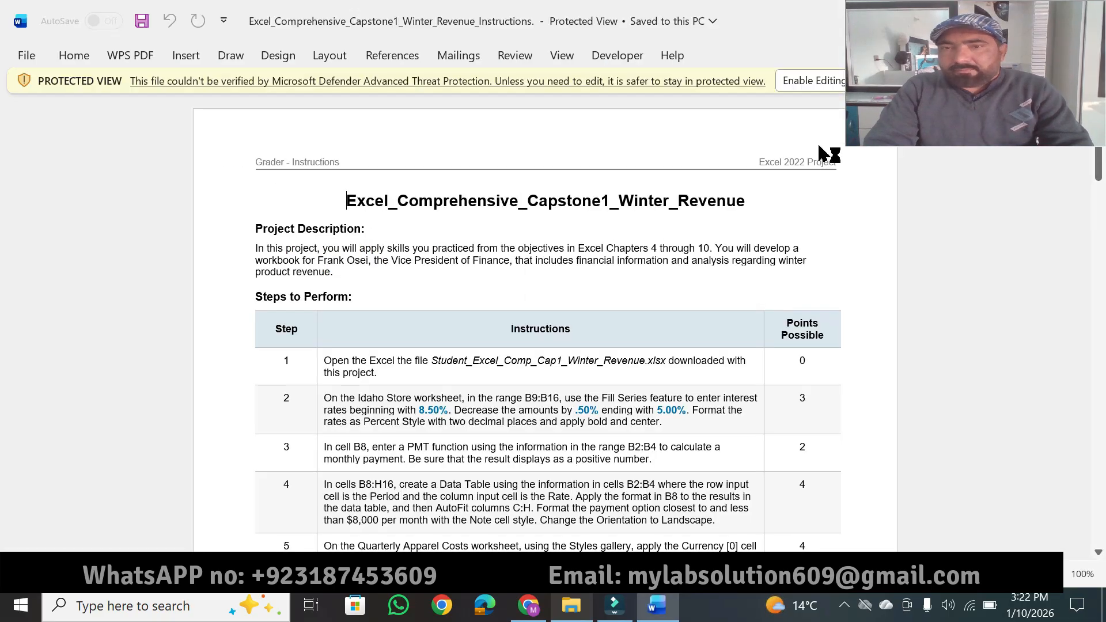
left_click(813, 84)
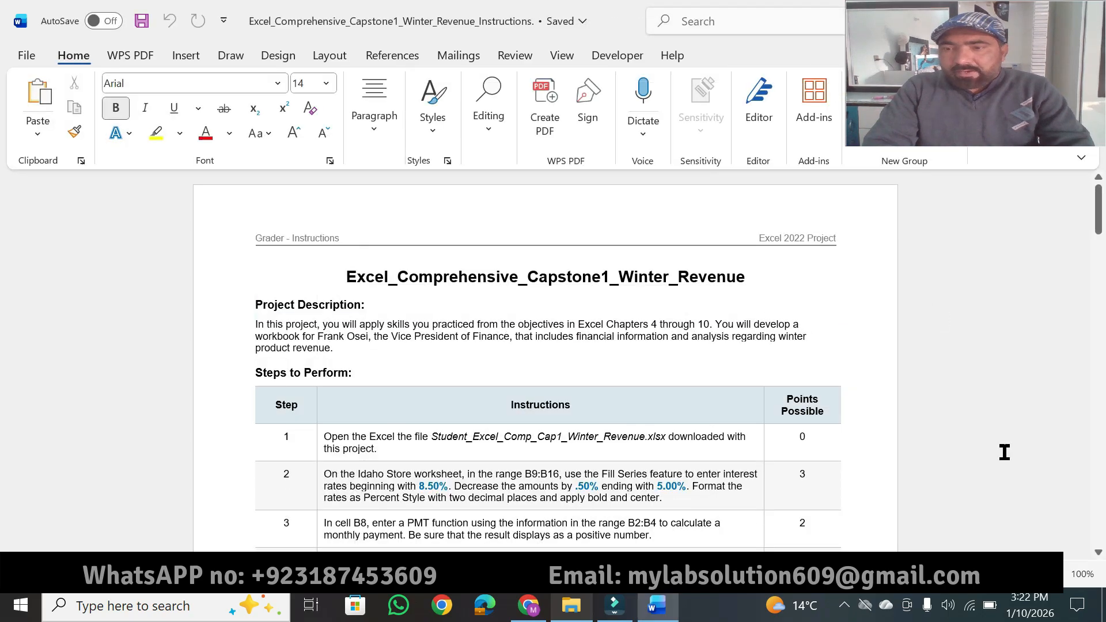
scroll(544, 363, "up", 3)
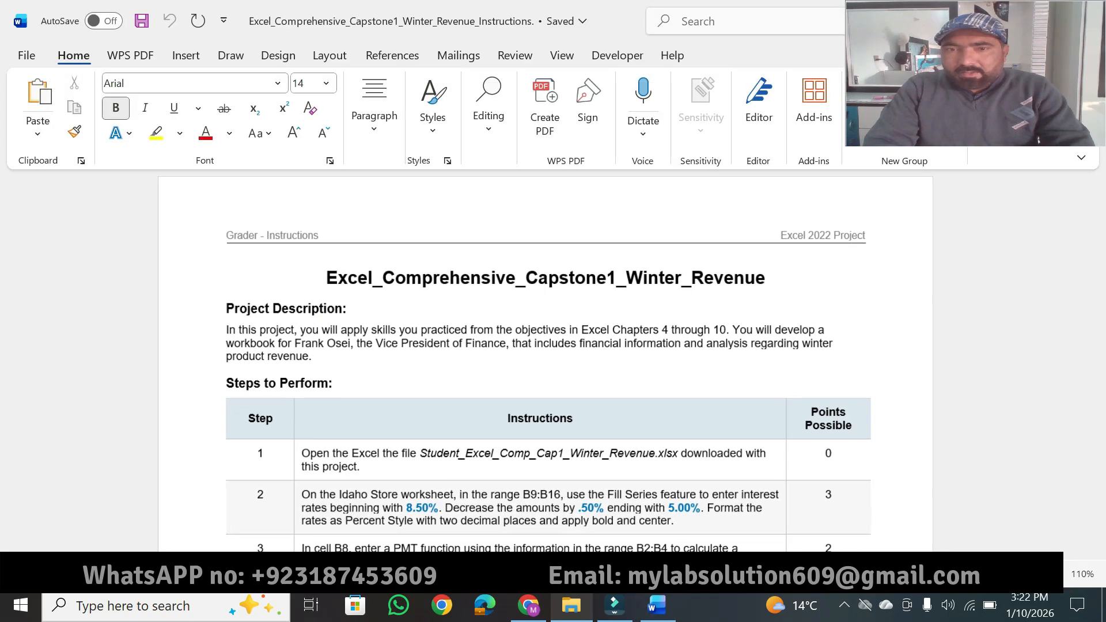
scroll(623, 326, "up", 2)
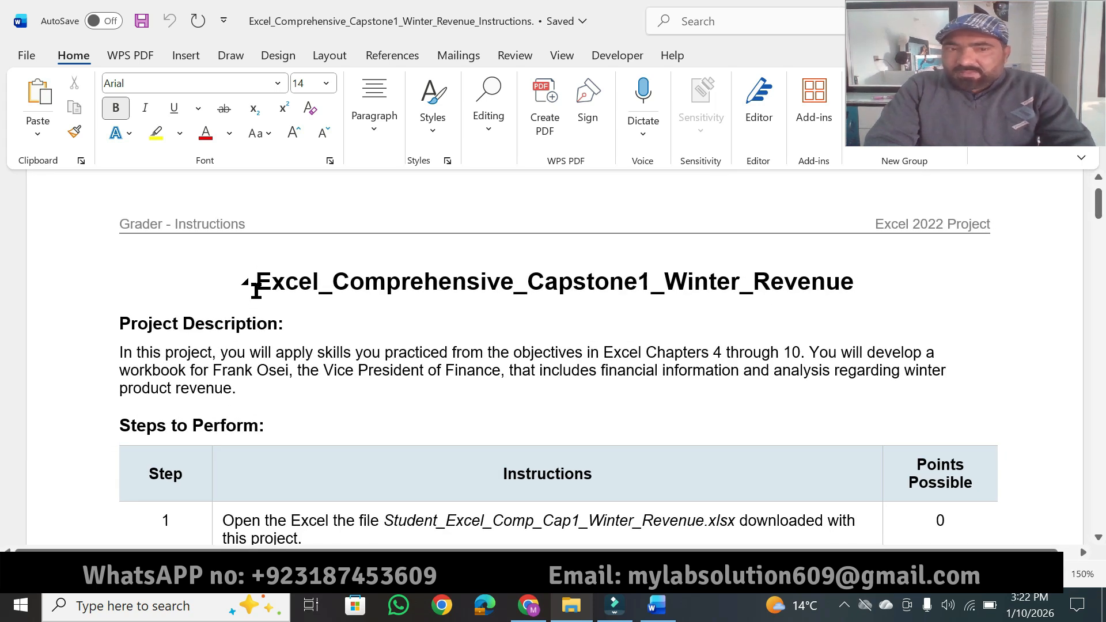
Step: Set the document title Excel_Comprehensive_Capstone1_Winter_Revenue to 20 pt and highlight it in yellow
left_click_drag(257, 282, 819, 276)
left_click(945, 225)
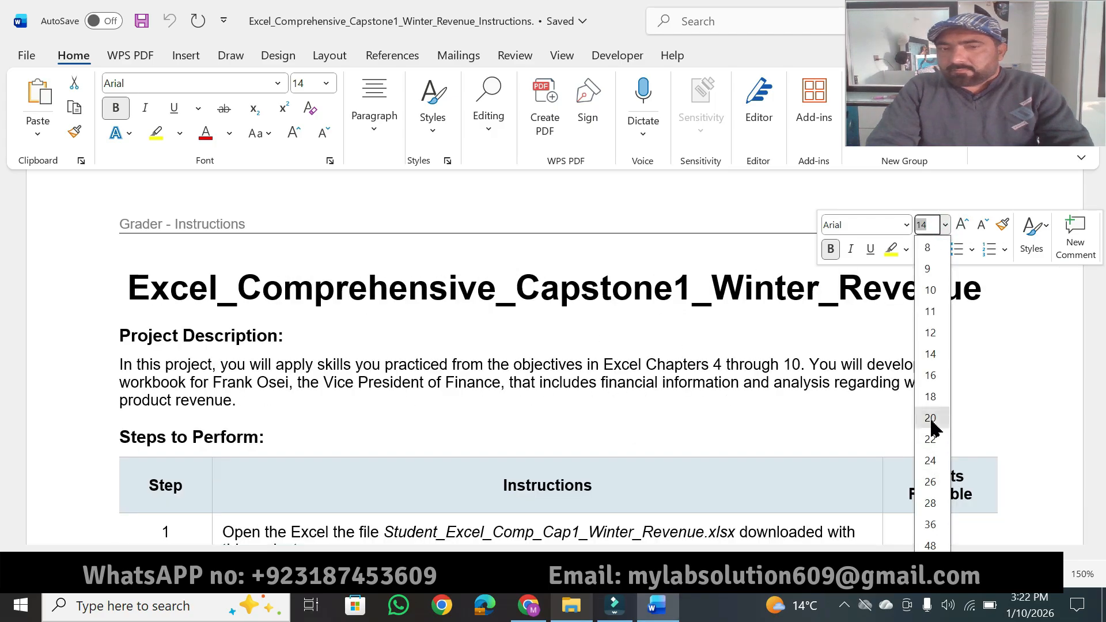
left_click(929, 418)
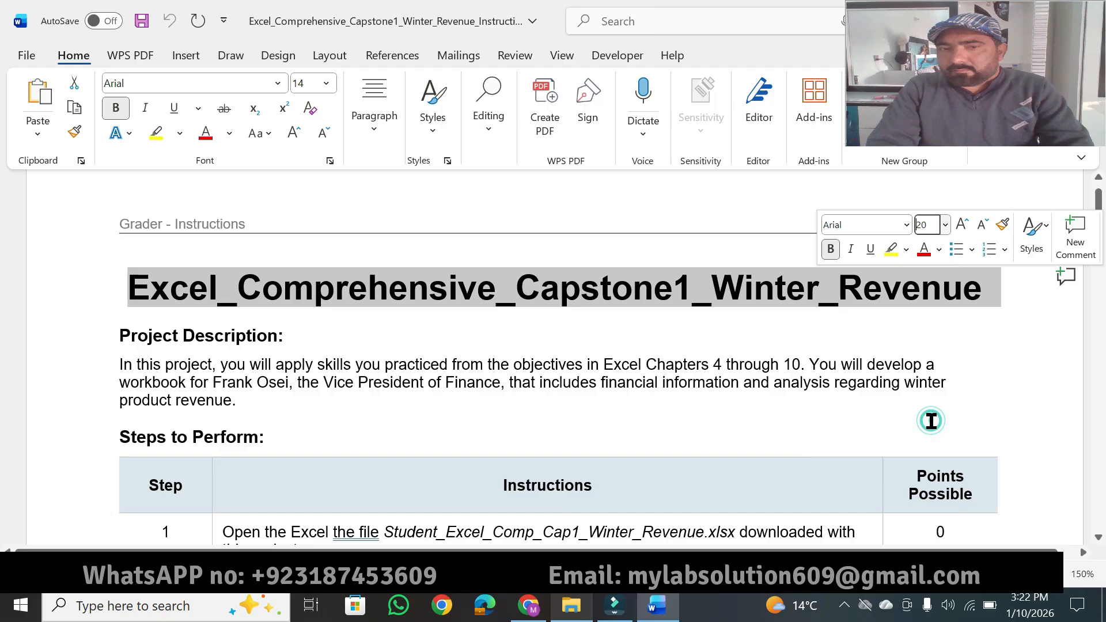
left_click(892, 251)
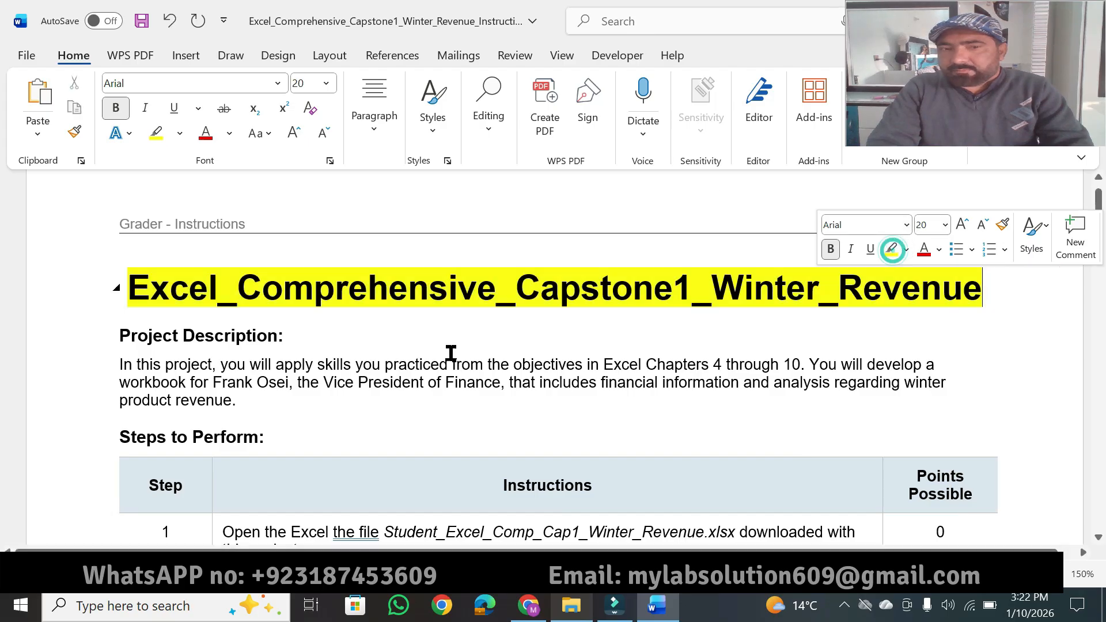
Step: Set the "Project Description:" heading to 16 pt and highlight it in yellow
left_click(122, 335)
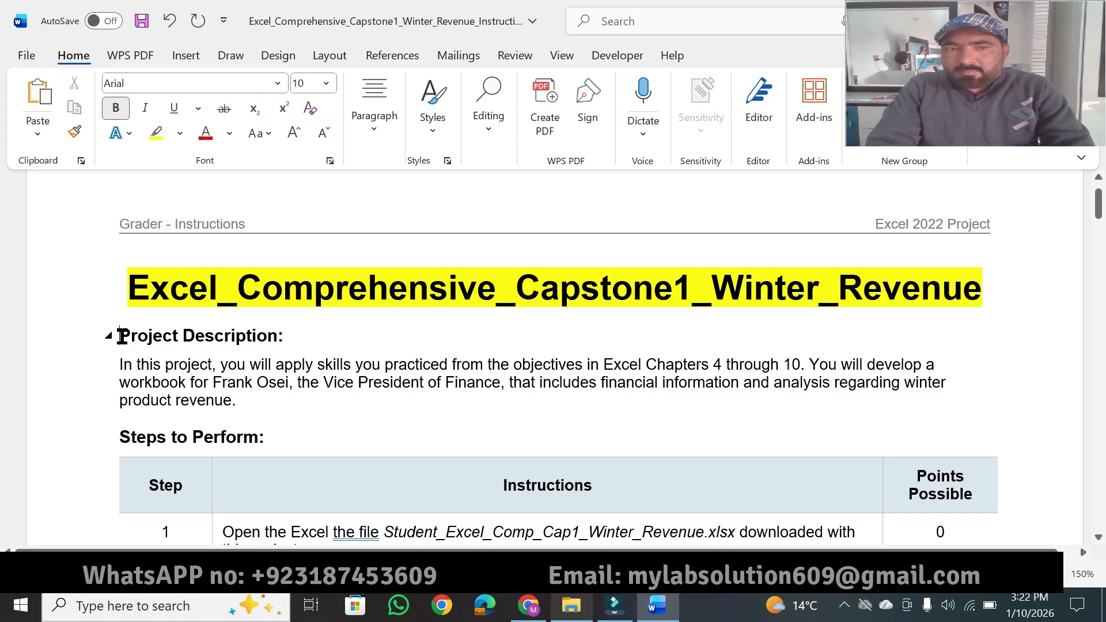
left_click_drag(122, 335, 284, 332)
left_click(410, 277)
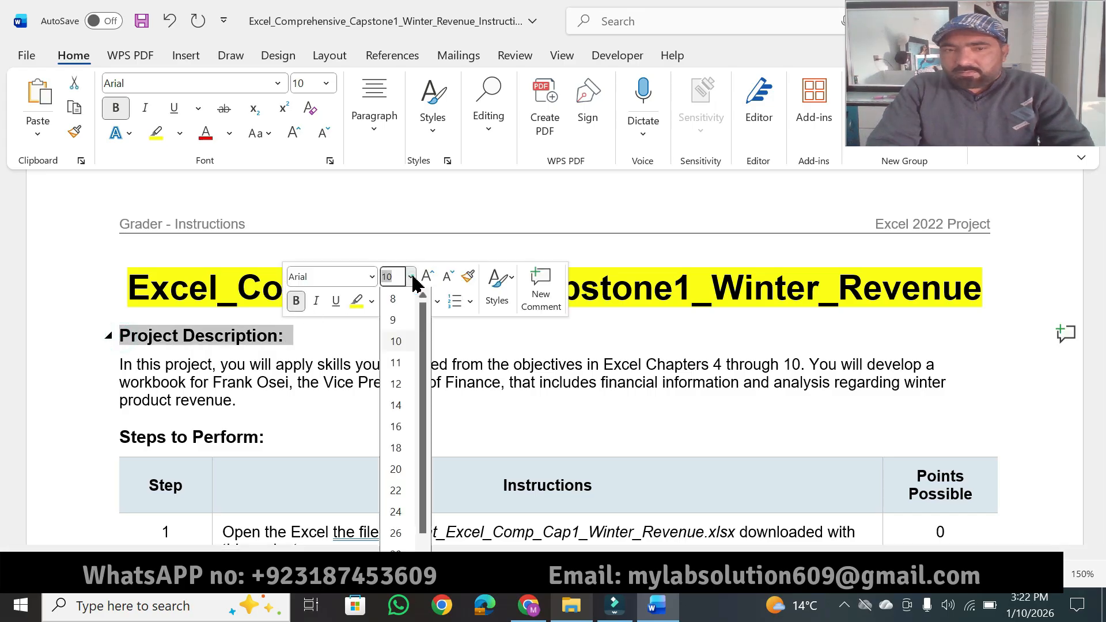
left_click(396, 424)
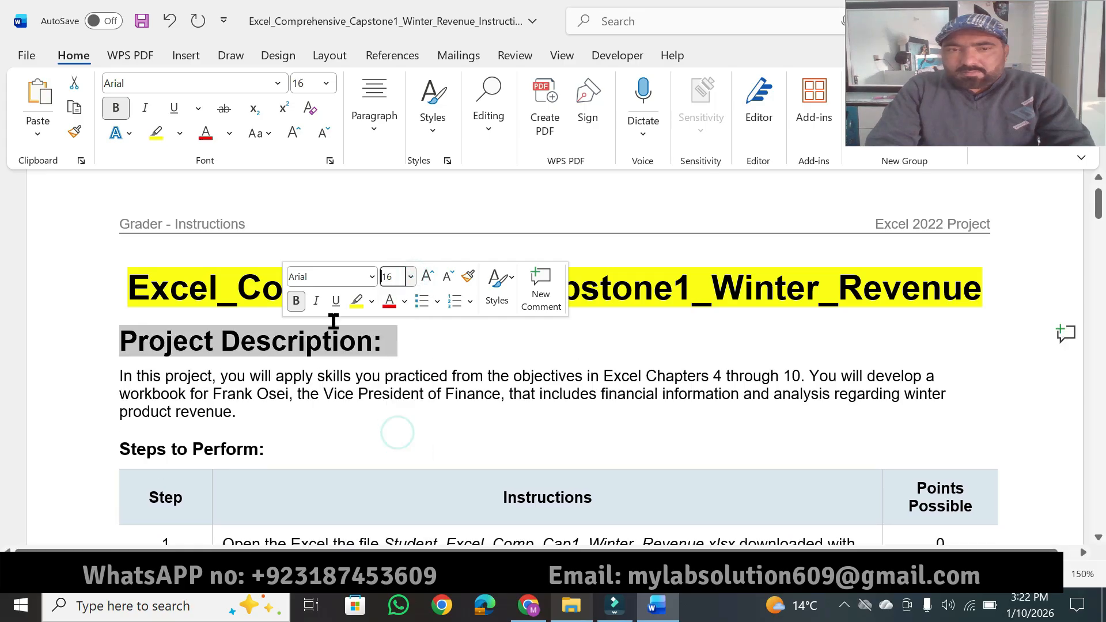
left_click(357, 300)
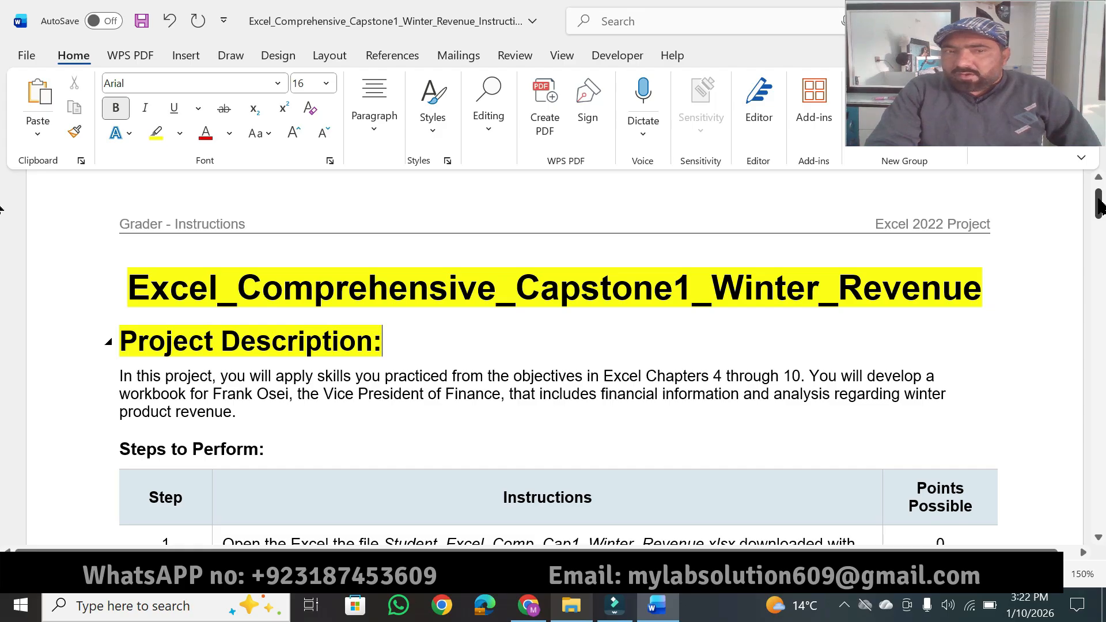
Step: Highlight the number and text of instruction 25, about saving and submitting the file, in yellow at the table's end
left_click_drag(1099, 207, 1098, 469)
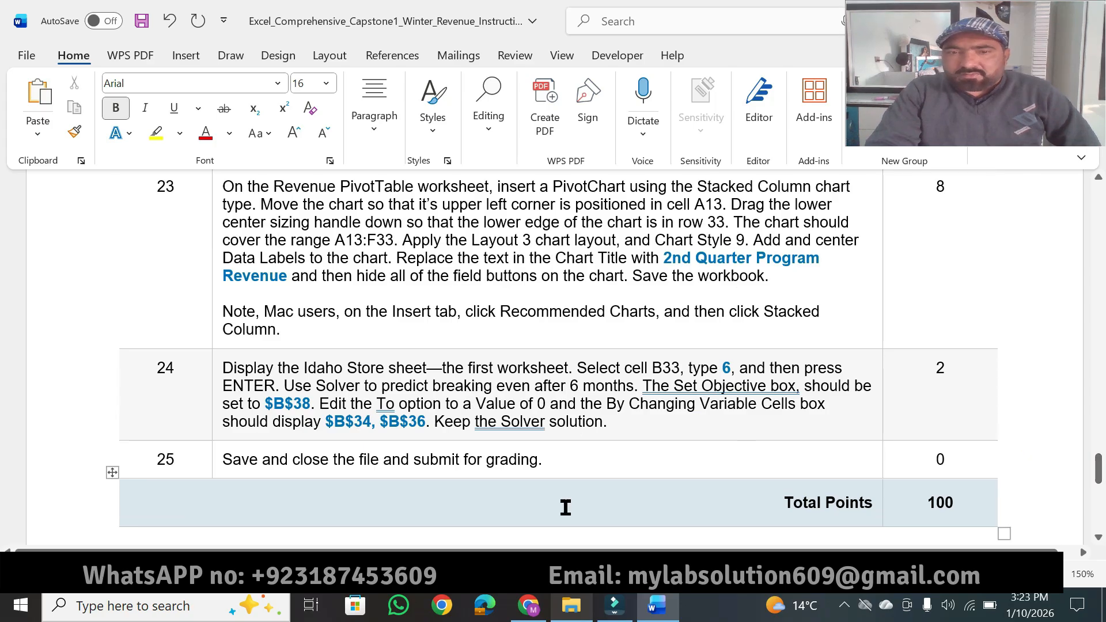
left_click_drag(543, 460, 226, 475)
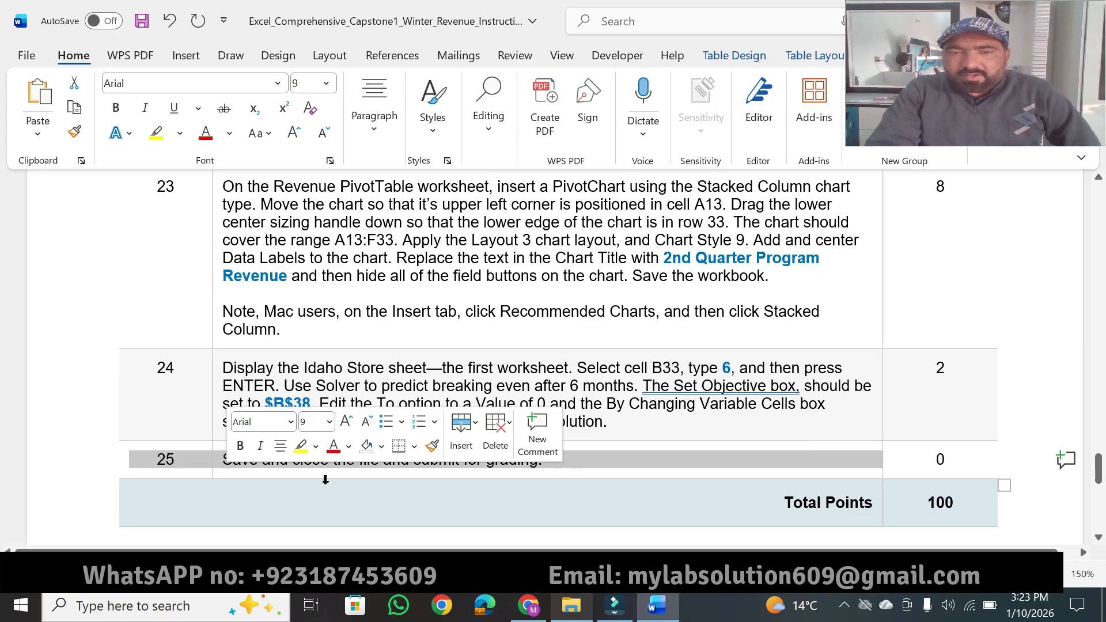
left_click(300, 447)
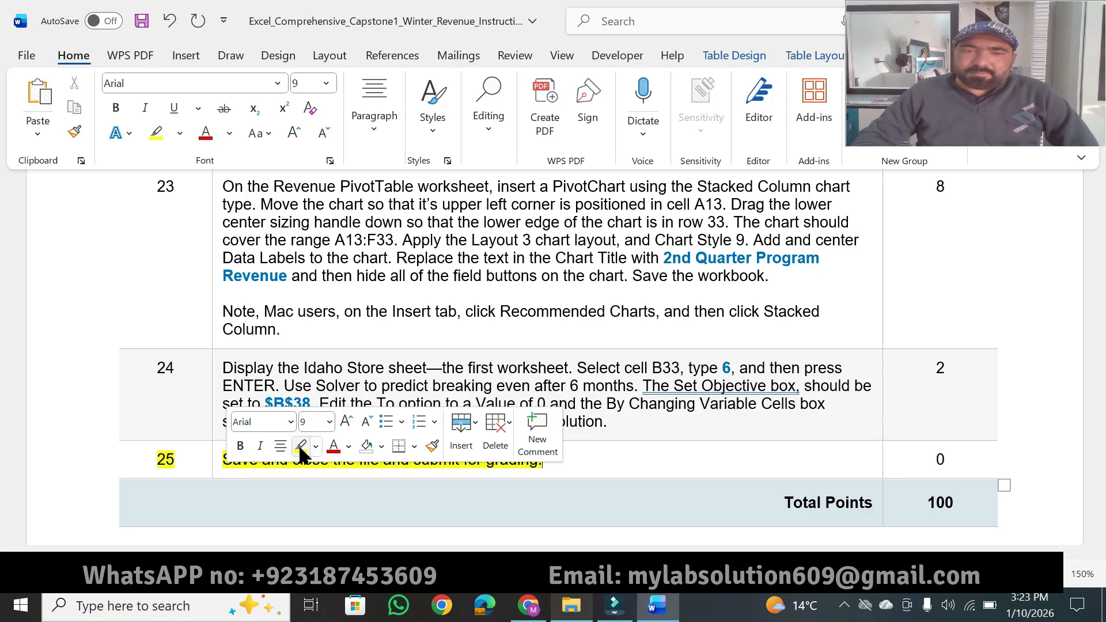
left_click(654, 451)
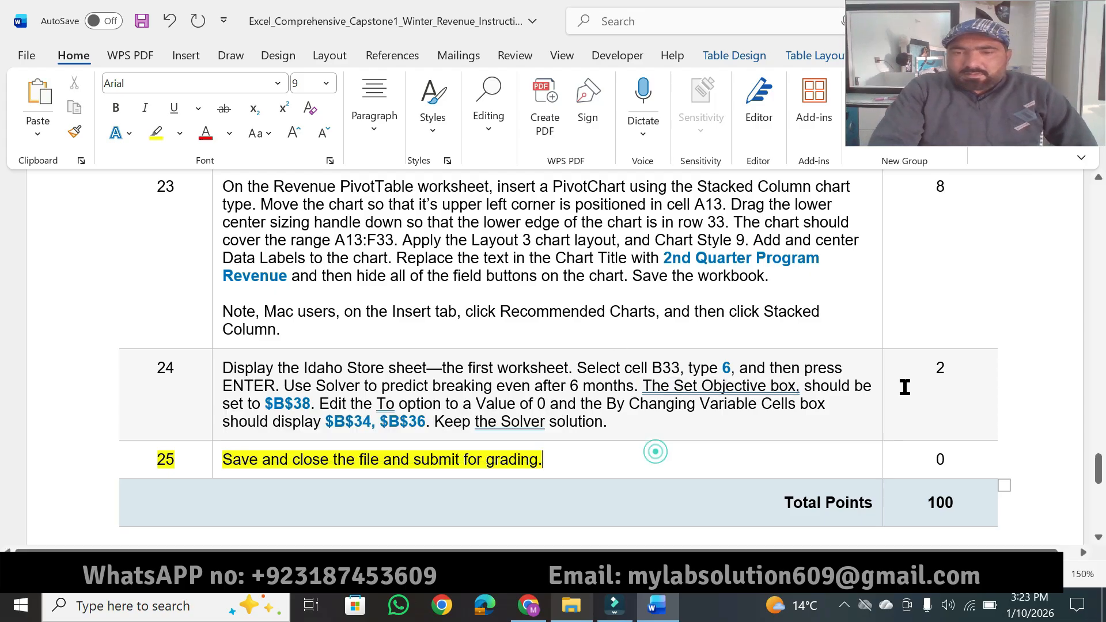
Step: Highlight the key phrases of the project description paragraph in yellow, from "this project" through "product revenue."
left_click_drag(1097, 470, 1097, 219)
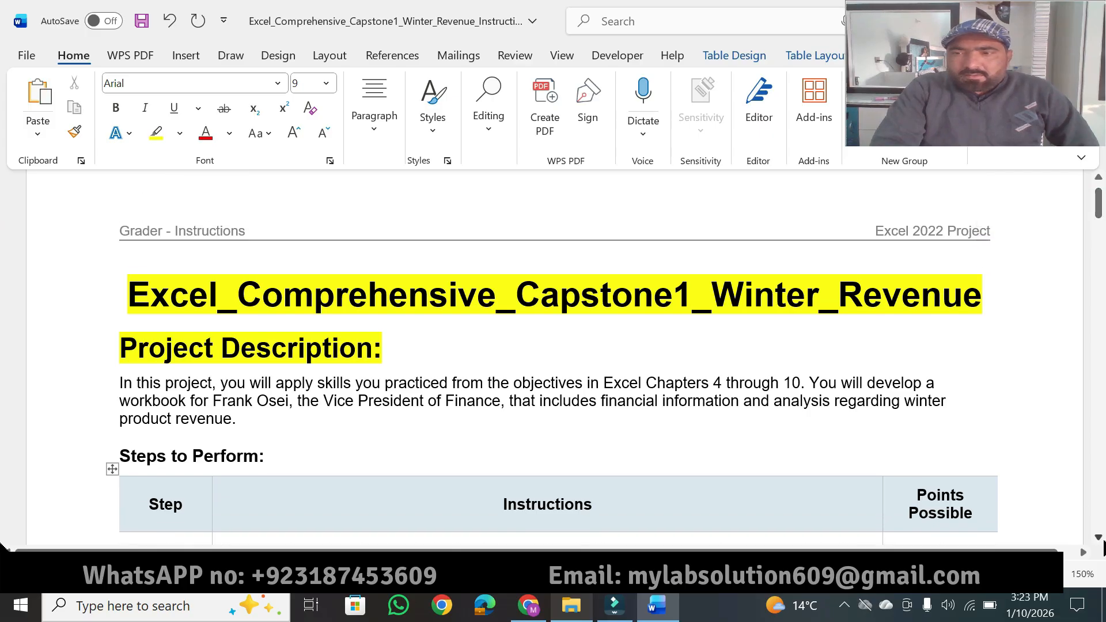
scroll(1098, 544, "down", 2)
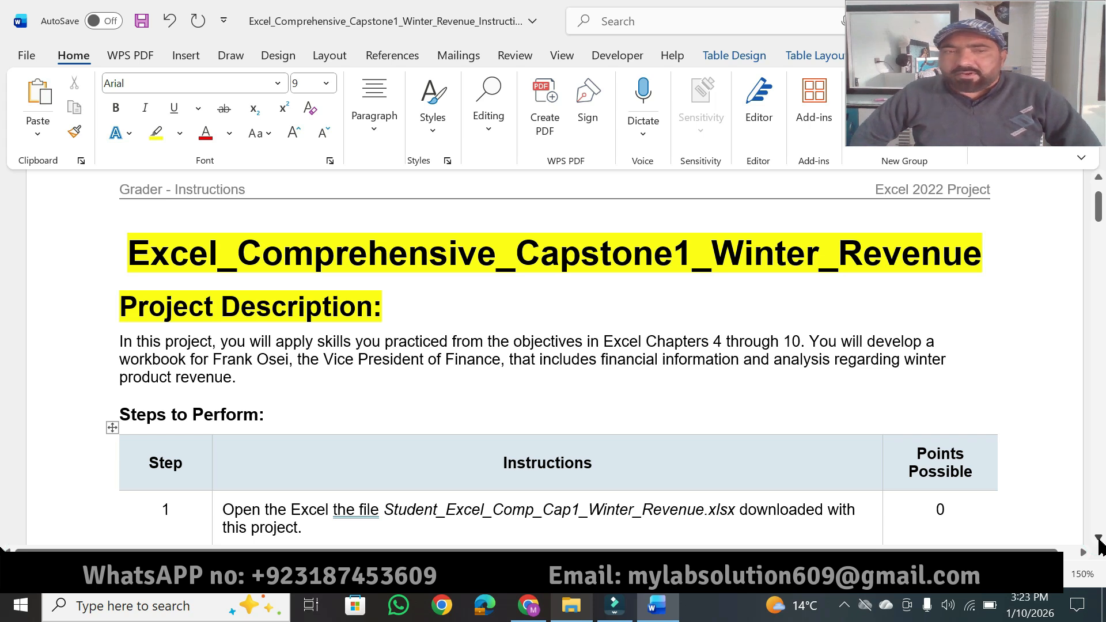
left_click(150, 136)
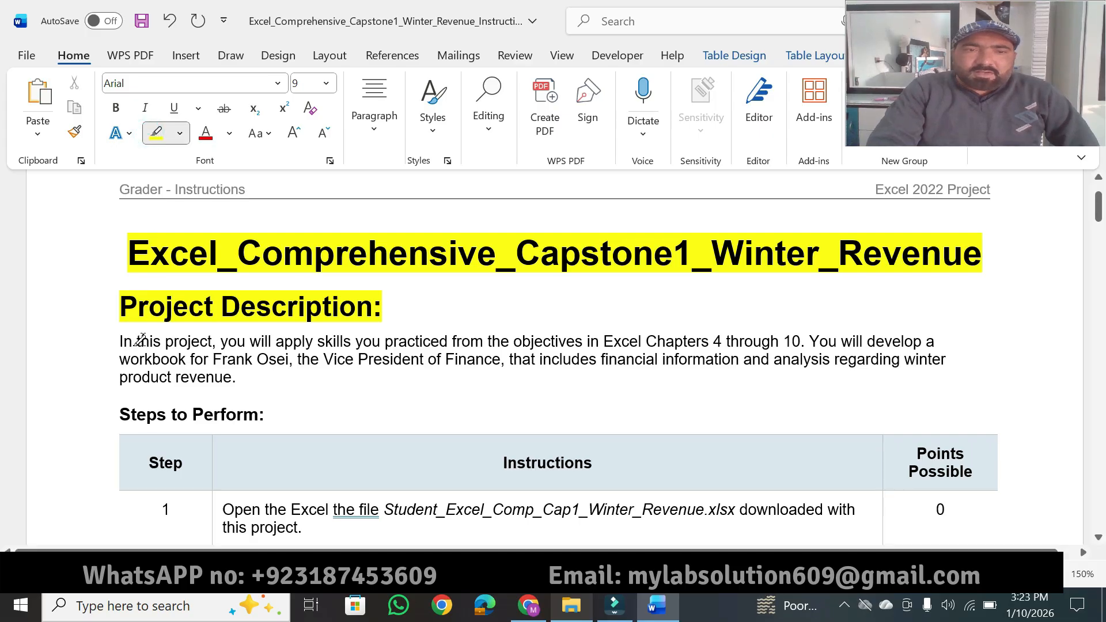
left_click_drag(138, 342, 498, 332)
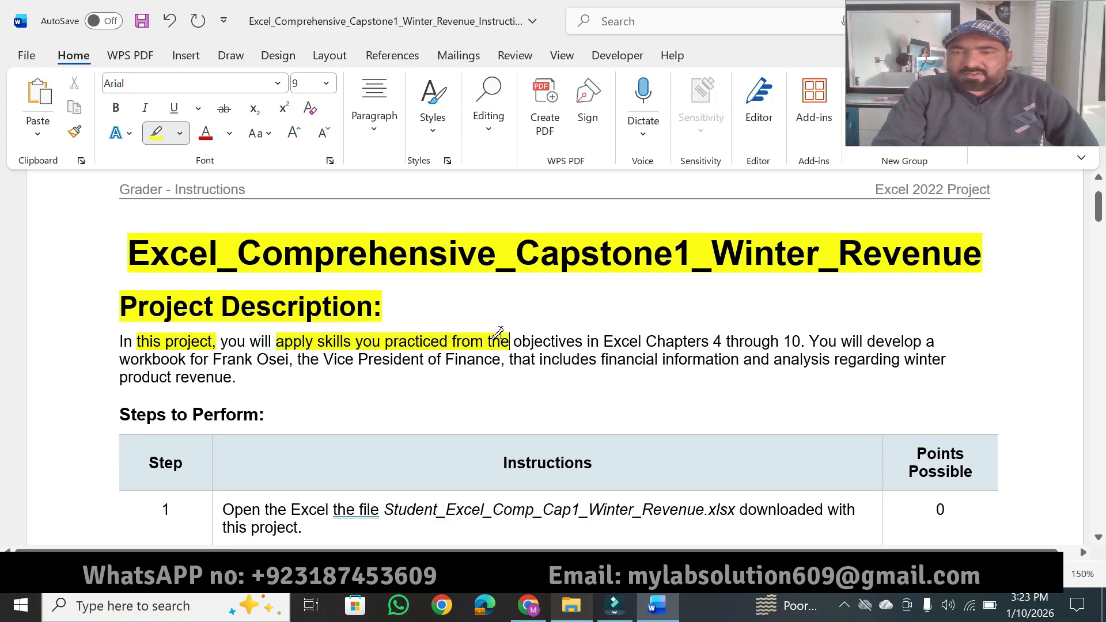
left_click_drag(586, 333, 793, 340)
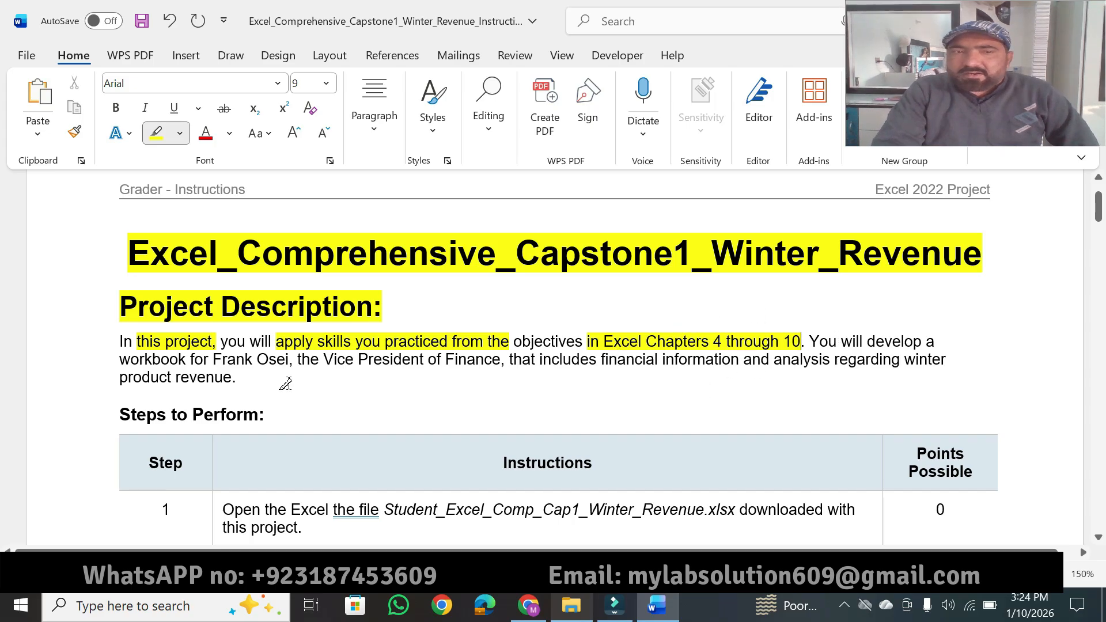
left_click_drag(123, 357, 945, 360)
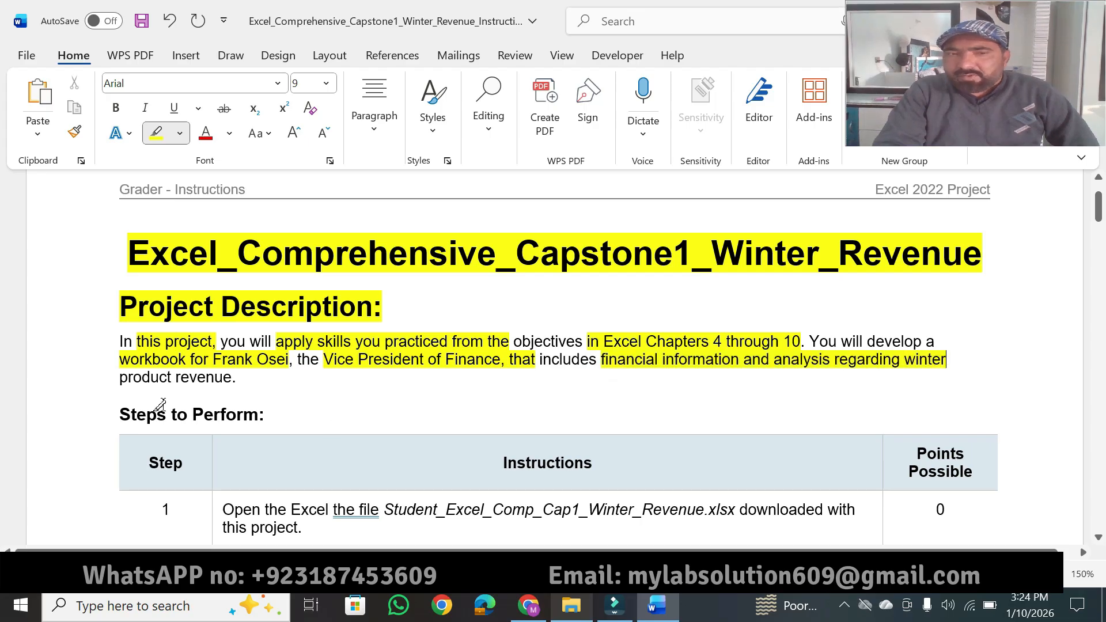
left_click_drag(115, 378, 244, 378)
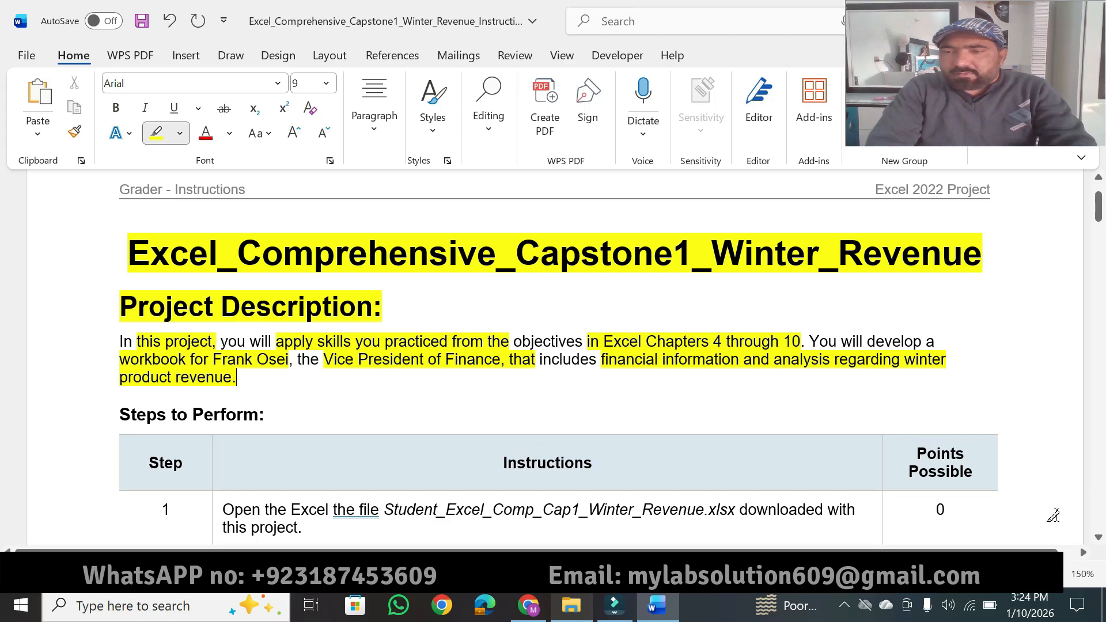
Step: Highlight the "Steps to Perform:" heading, the Instructions column header and instruction 1 up to the workbook's file name in yellow
scroll(1097, 543, "down", 3)
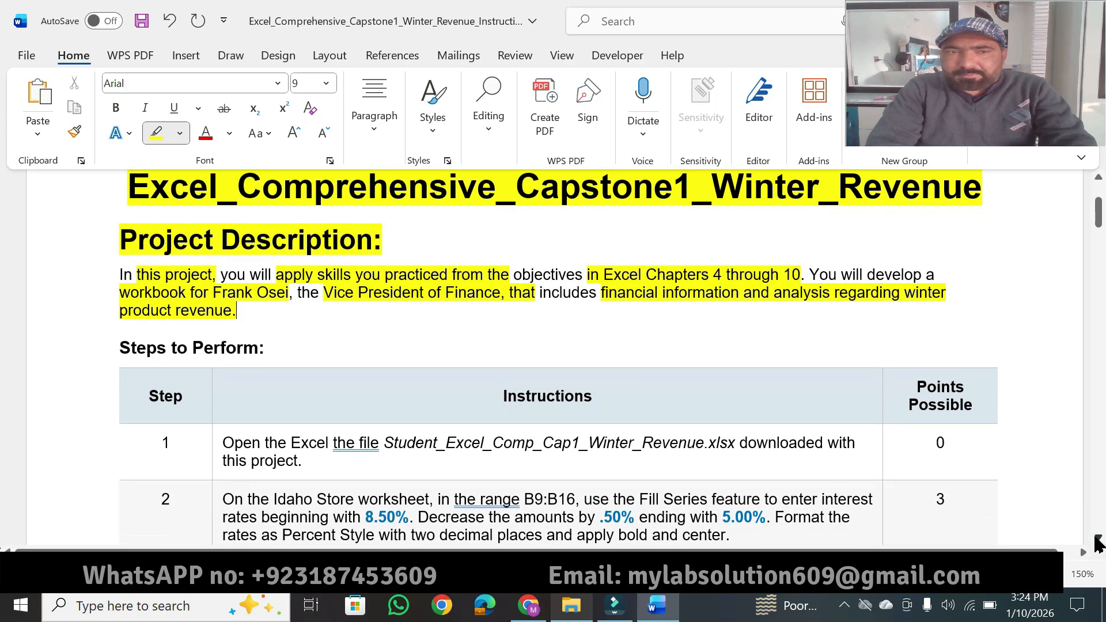
scroll(1097, 543, "down", 2)
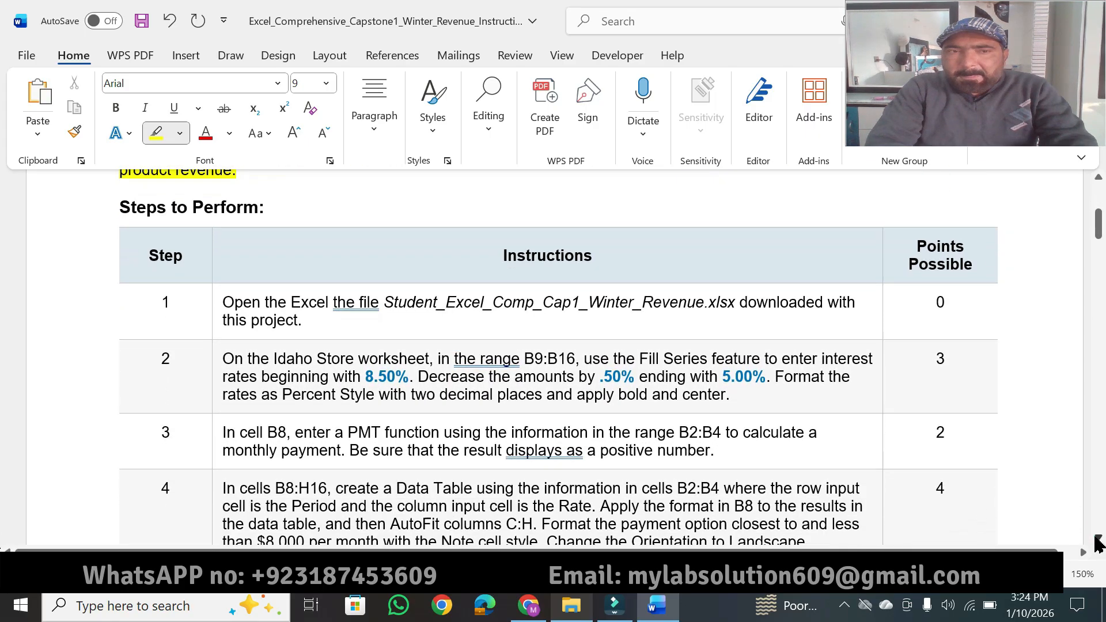
left_click_drag(121, 193, 275, 193)
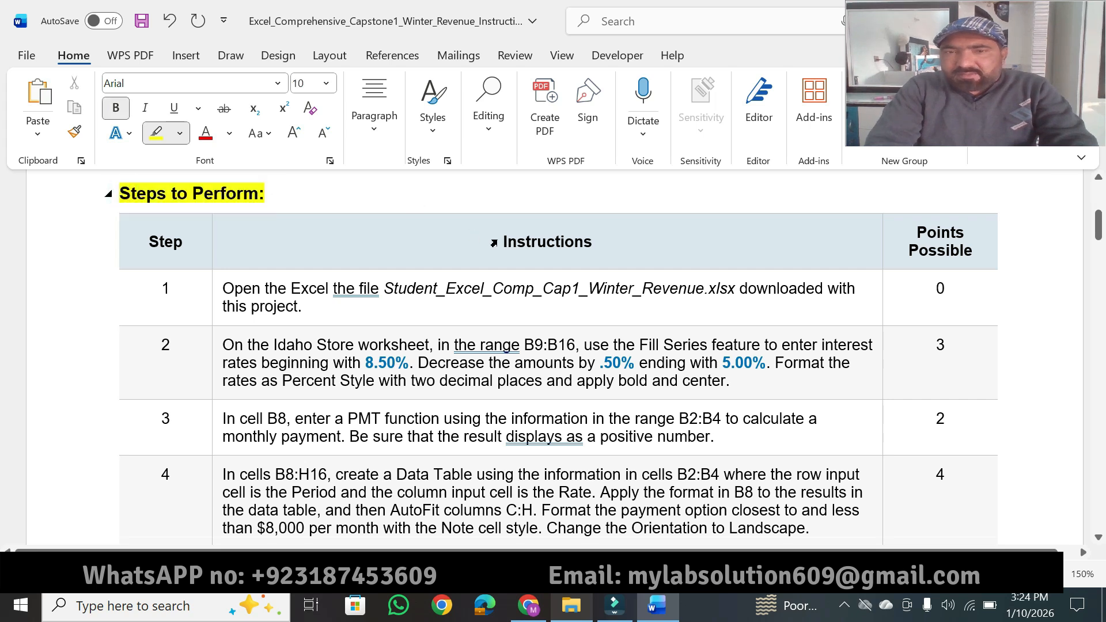
left_click_drag(499, 241, 612, 237)
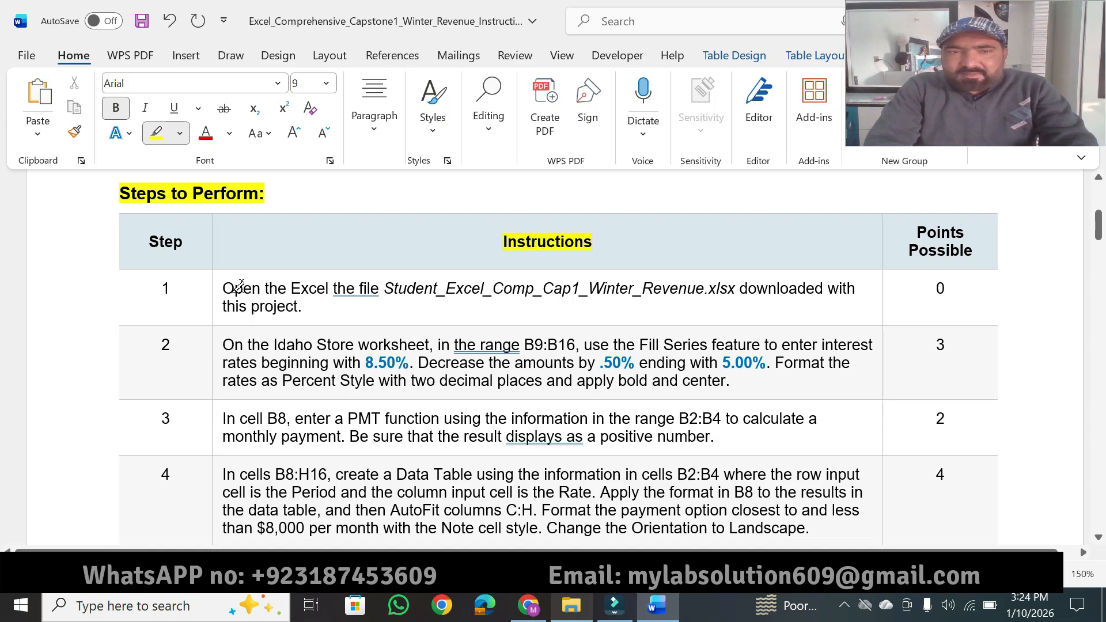
left_click_drag(222, 286, 579, 285)
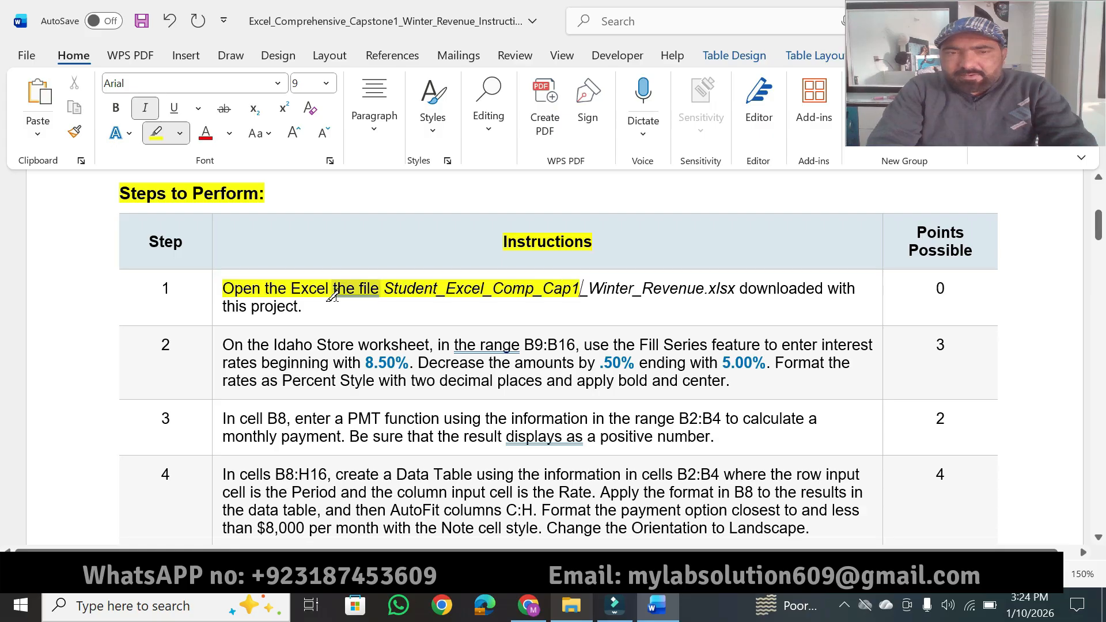
left_click_drag(581, 286, 737, 288)
Step: Open the student's Excel_Comp_Cap1_Winter_Revenue workbook from the project folder in Excel and show the Idaho Store worksheet
left_click(599, 513)
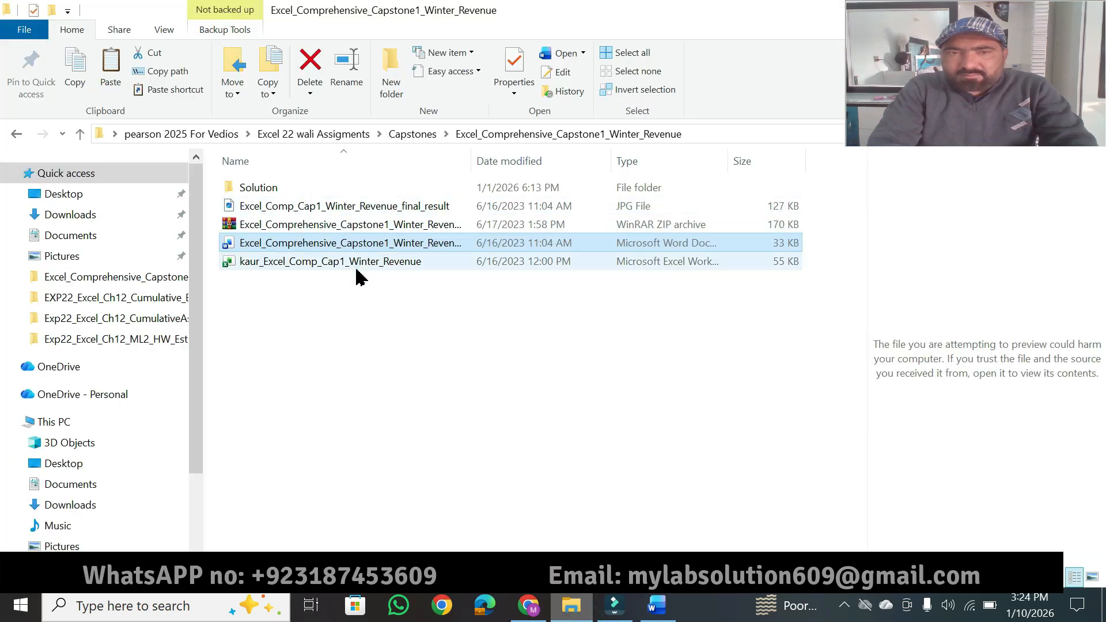
double_click(353, 262)
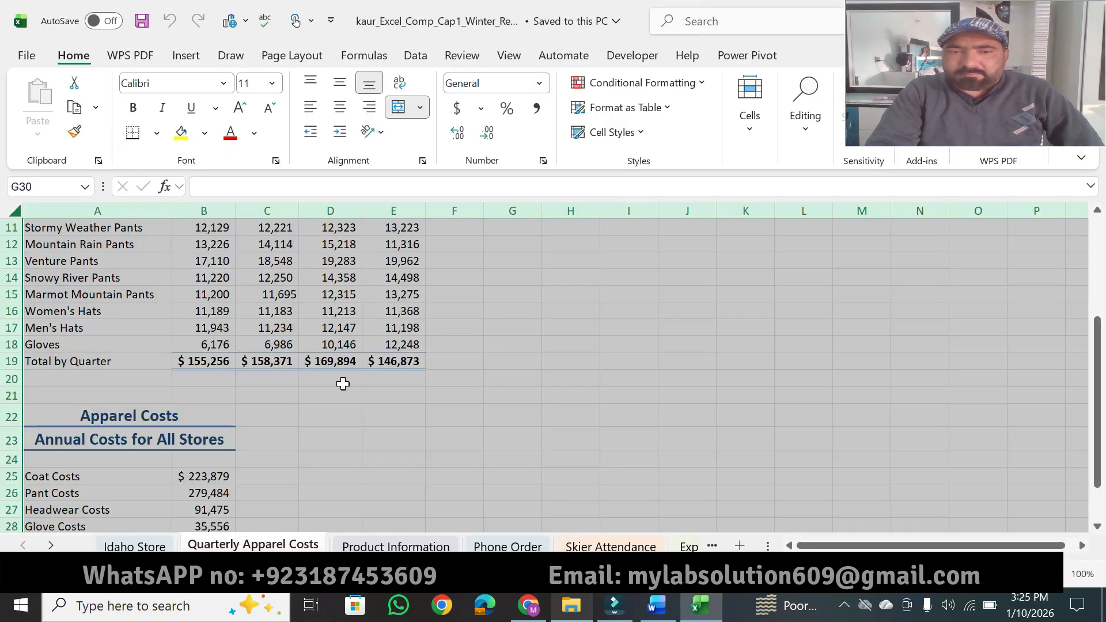
left_click(138, 547)
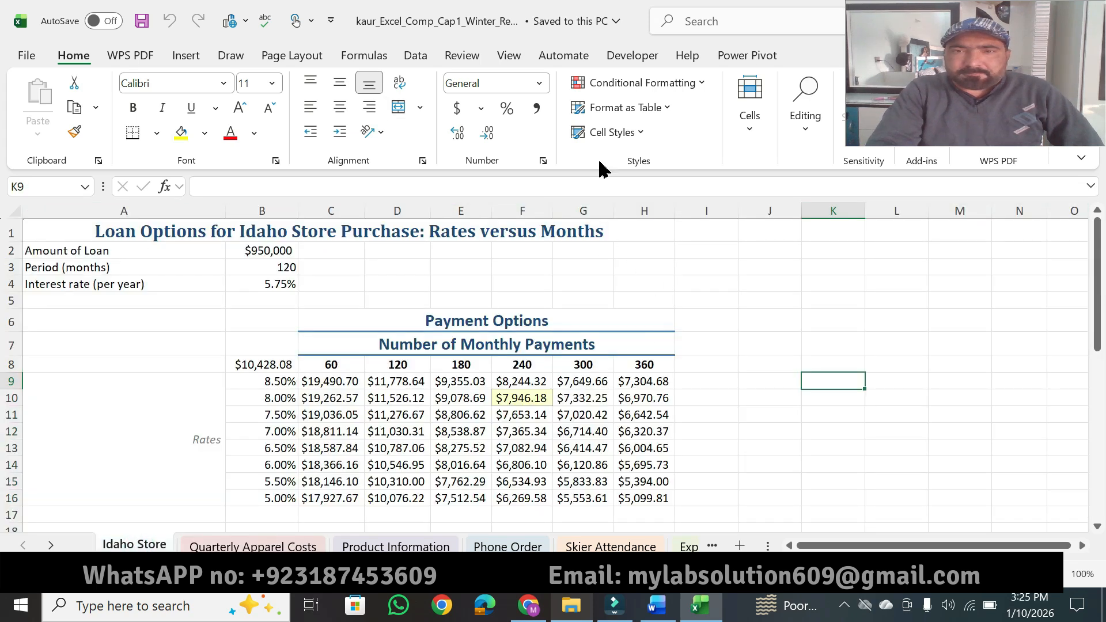
Step: Switch back to the Word instructions and view instruction 2 on filling interest rates in the Idaho Store worksheet
left_click(657, 606)
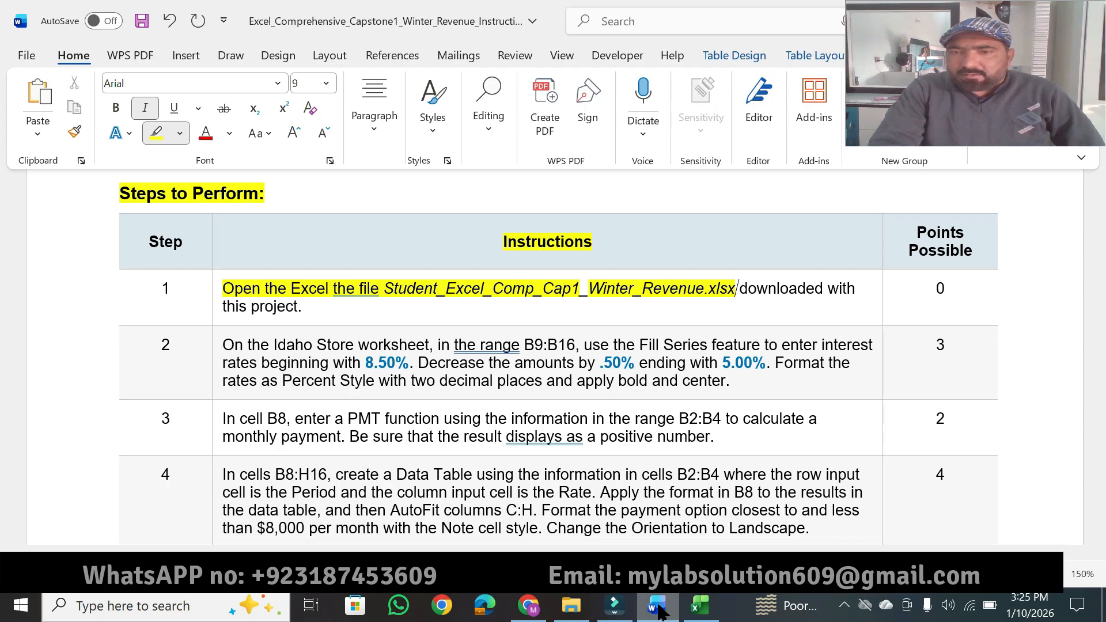
left_click(571, 606)
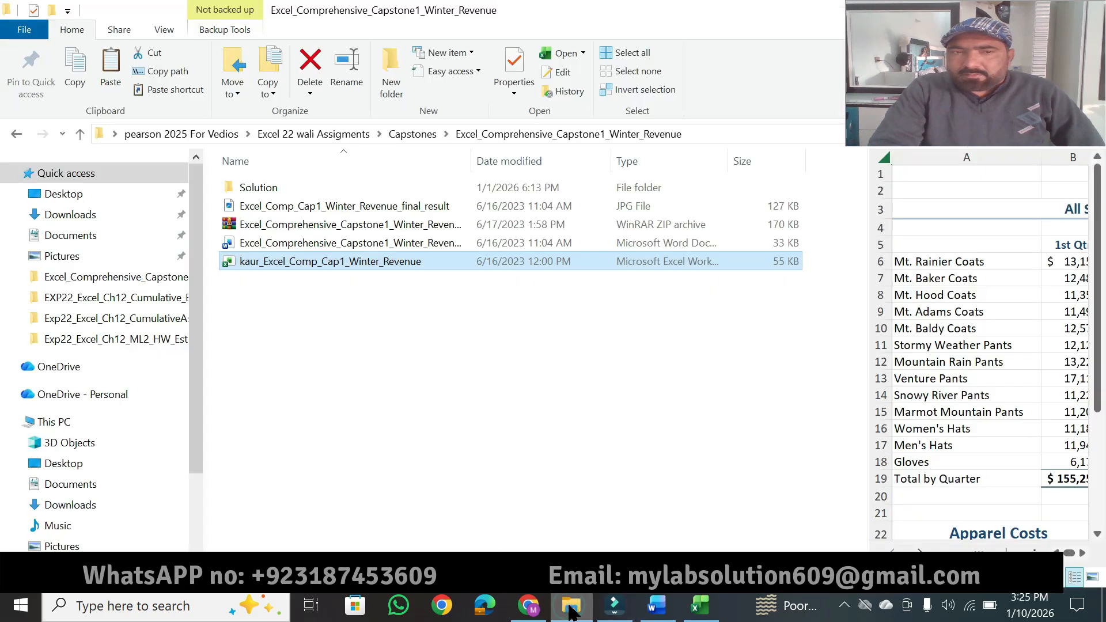
left_click(571, 608)
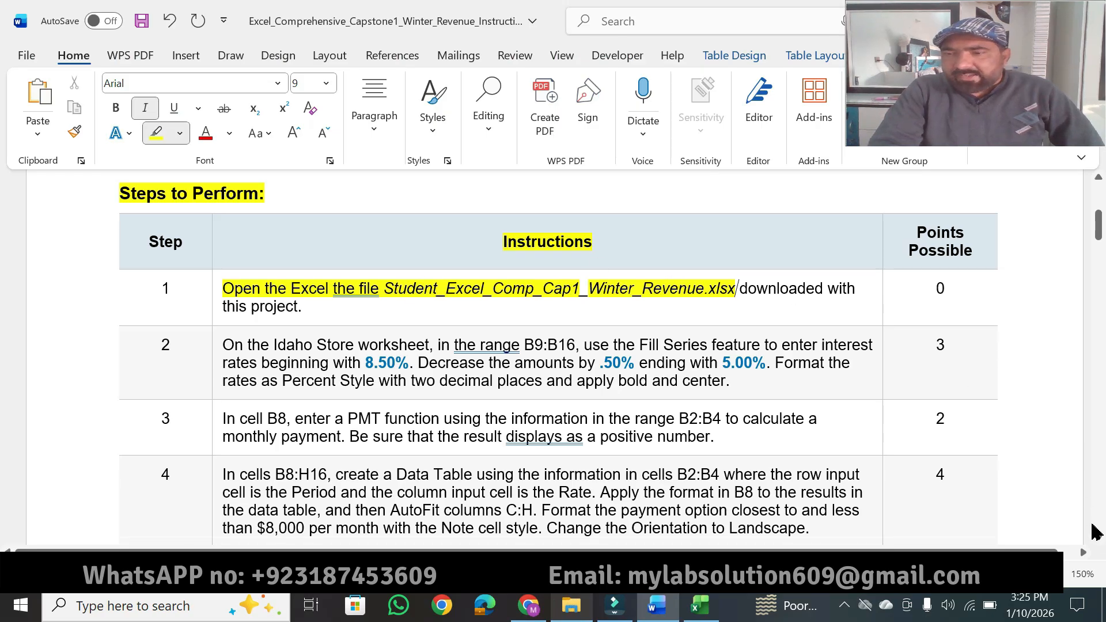
left_click(1099, 537)
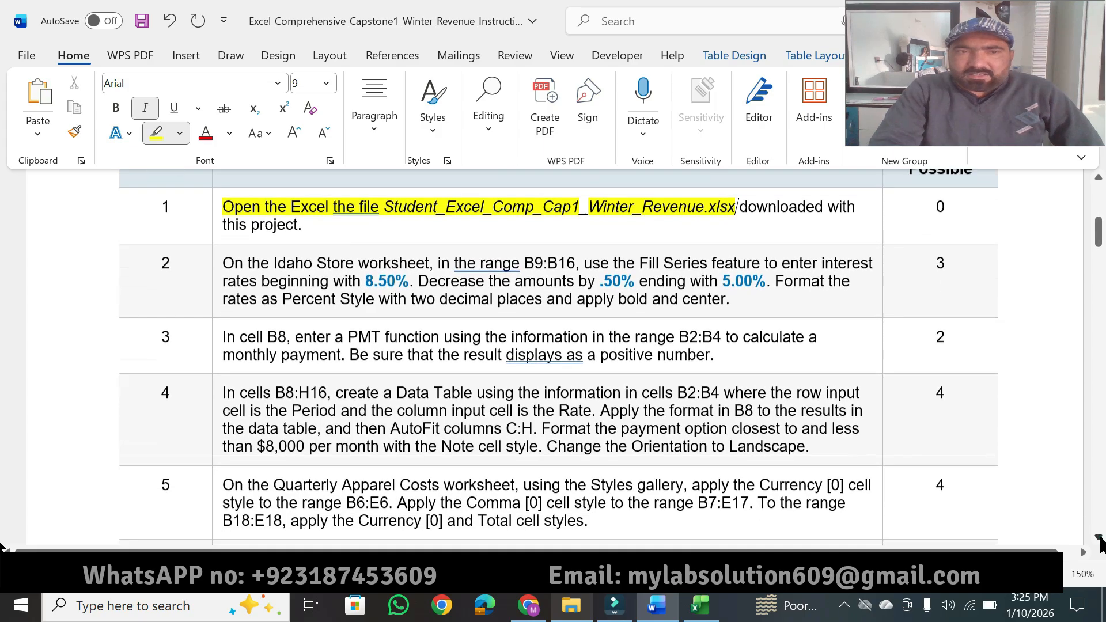
left_click(1099, 538)
left_click(1100, 538)
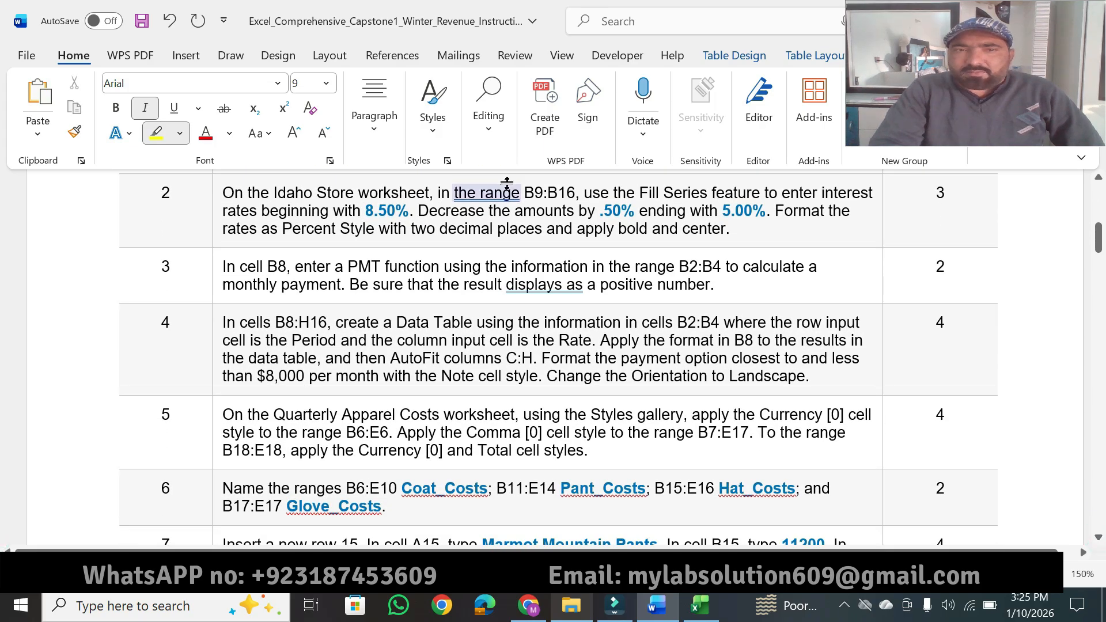
Step: Highlight "the Idaho Store worksheet" and "range B9:B16" in Word instruction 2 in yellow, locating the sheet and cell B9 in Excel
left_click_drag(265, 192, 409, 187)
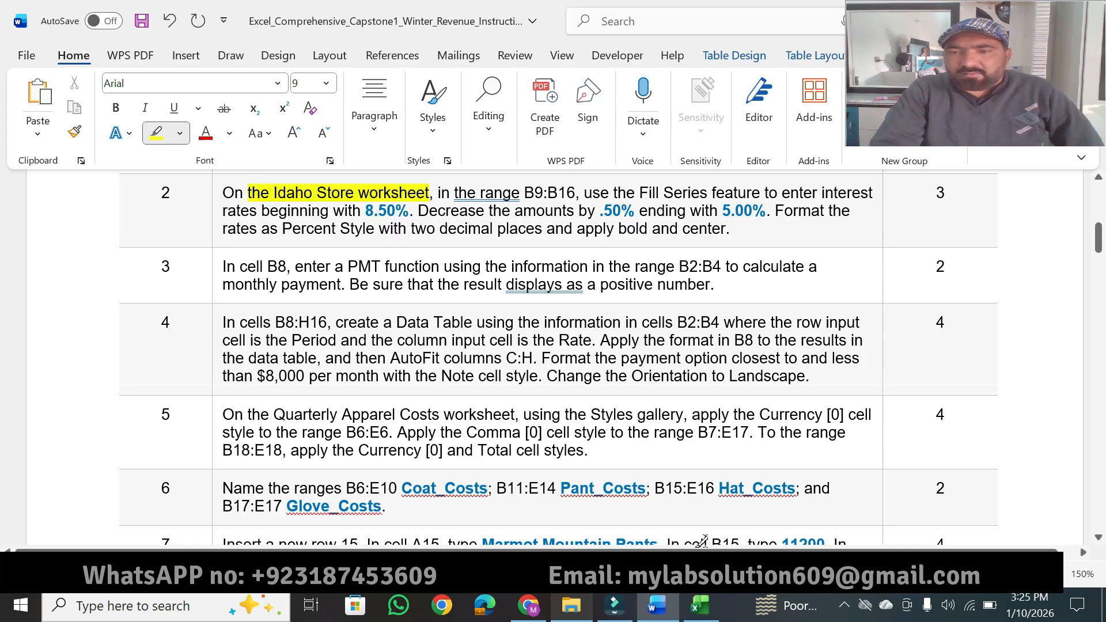
left_click(699, 605)
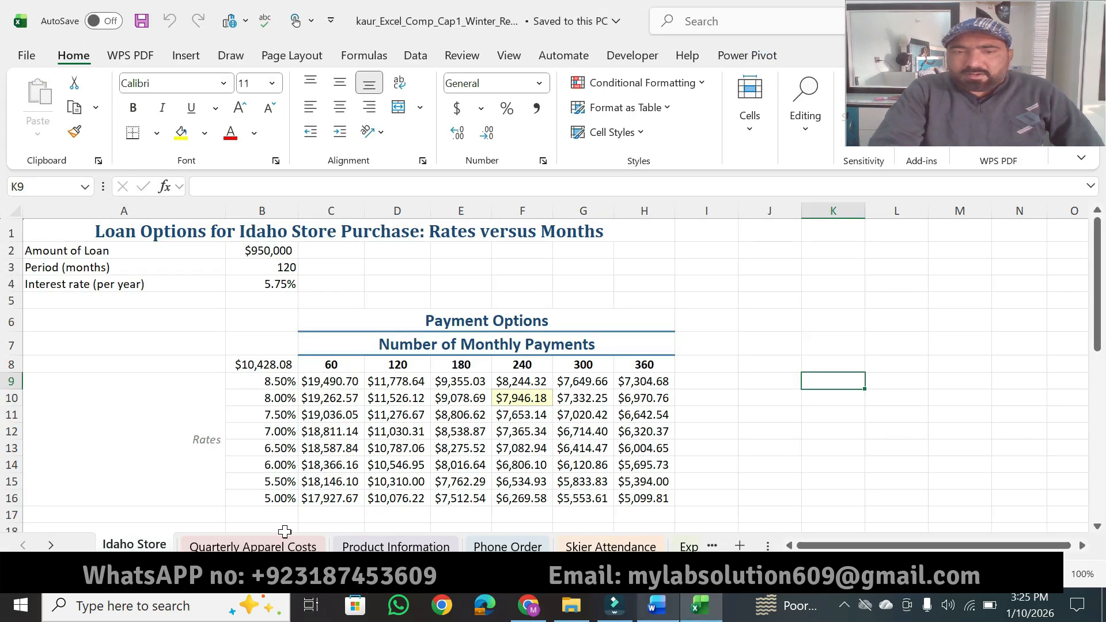
left_click(659, 606)
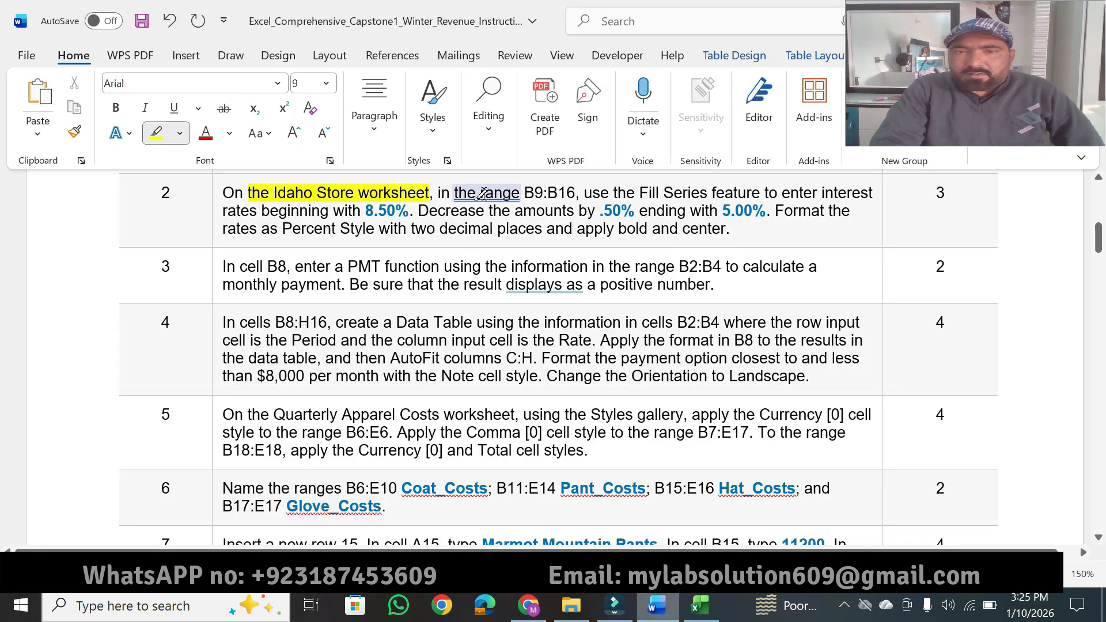
left_click_drag(478, 194, 564, 192)
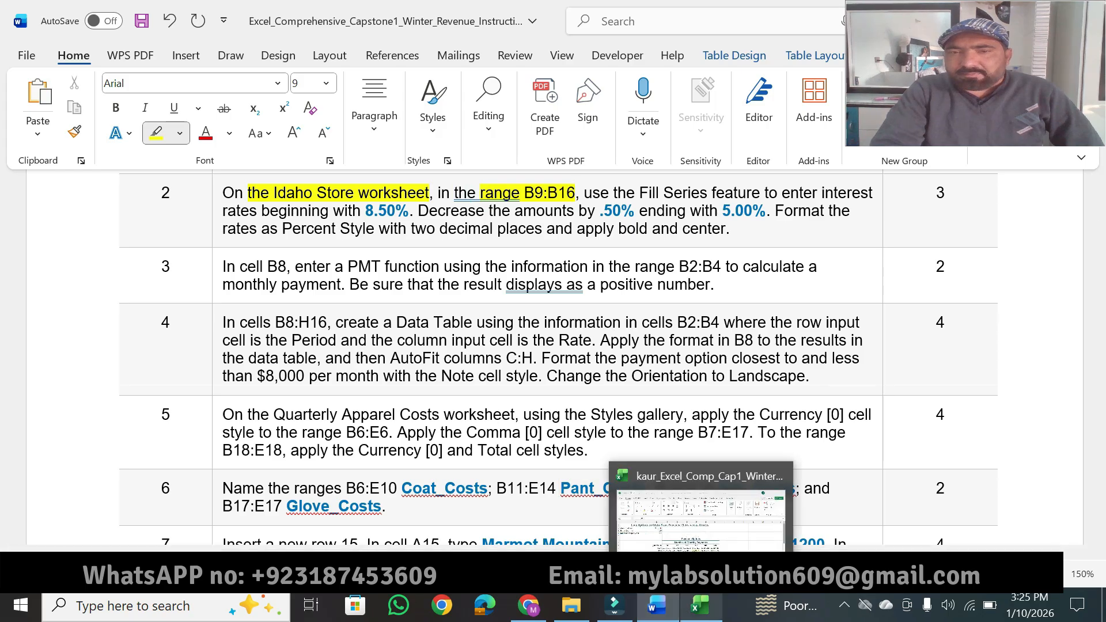
left_click(712, 610)
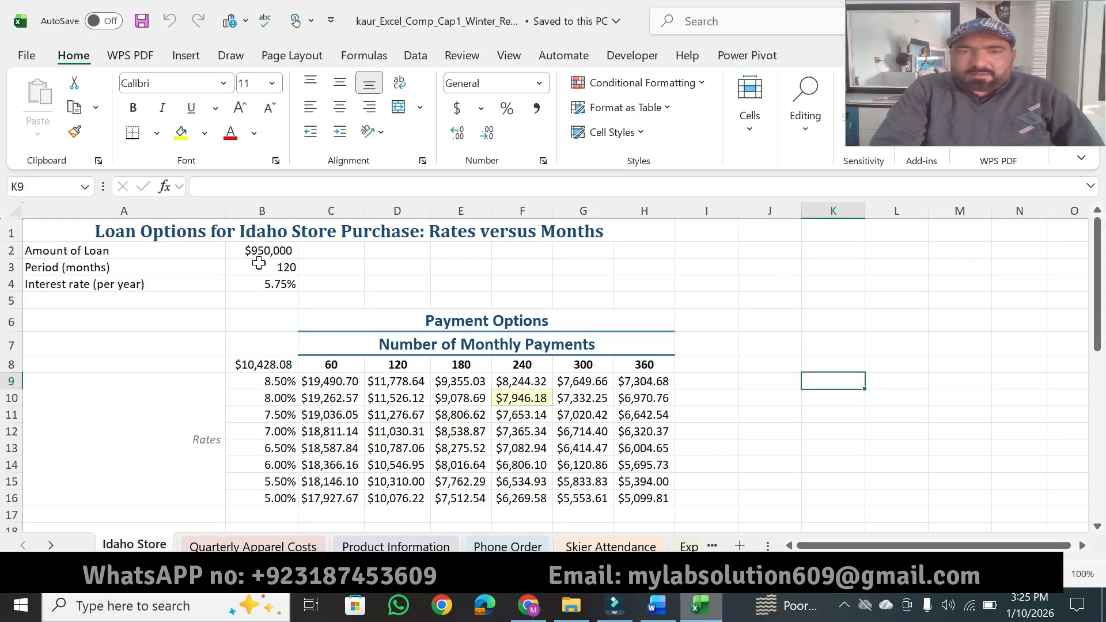
left_click(270, 385)
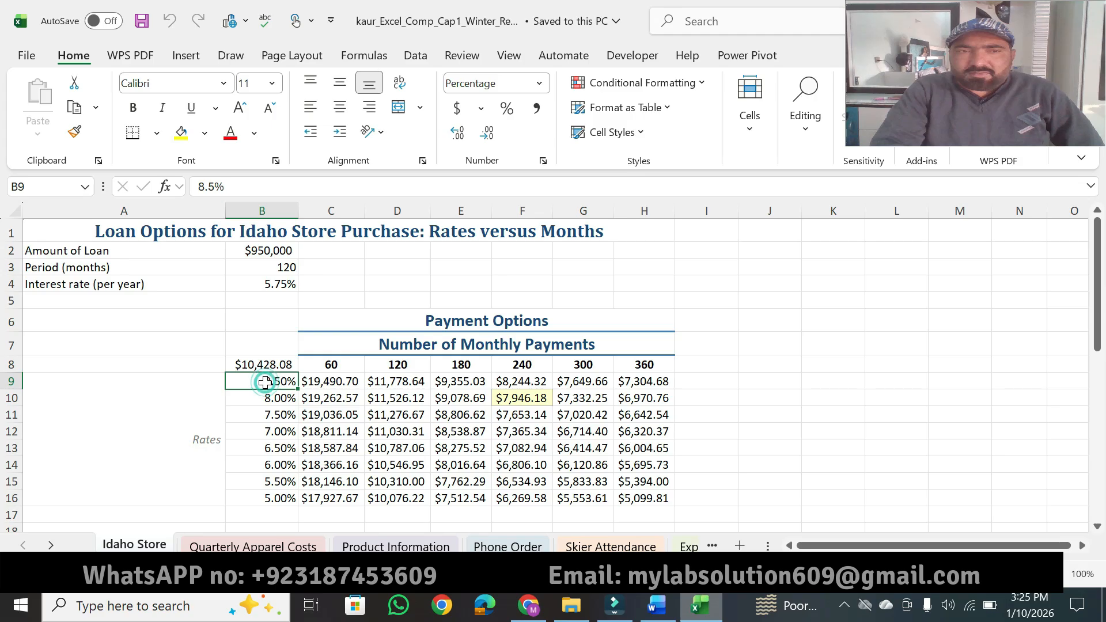
Step: Highlight "Fill Series feature to enter interest" in Word instruction 2 in yellow, and select cell B9 on Excel's Idaho Store worksheet
left_click(656, 605)
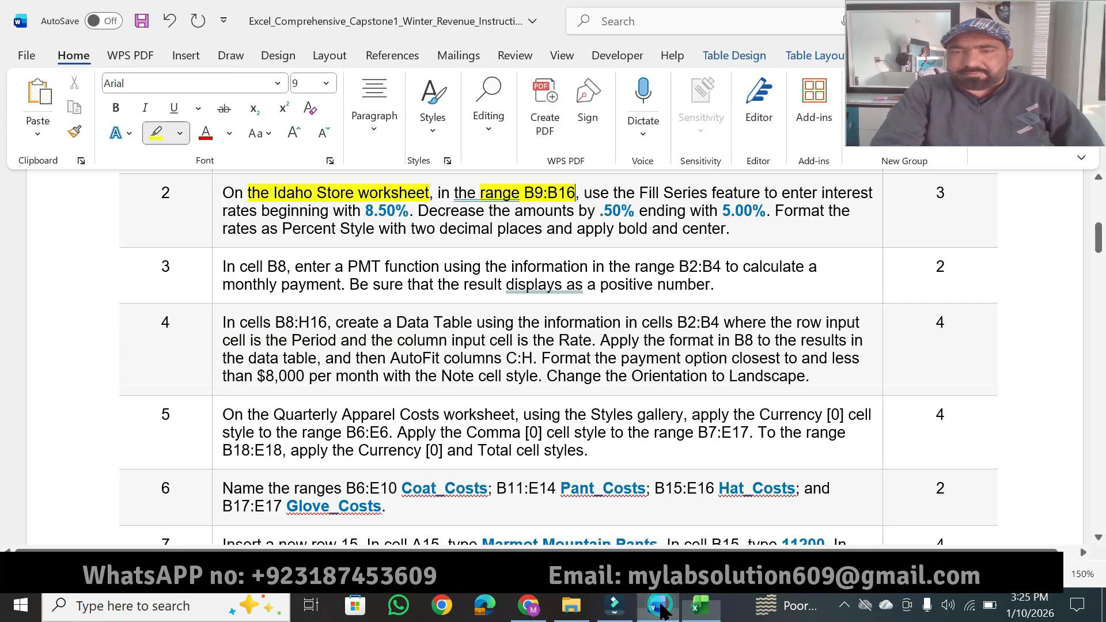
left_click_drag(640, 192, 835, 187)
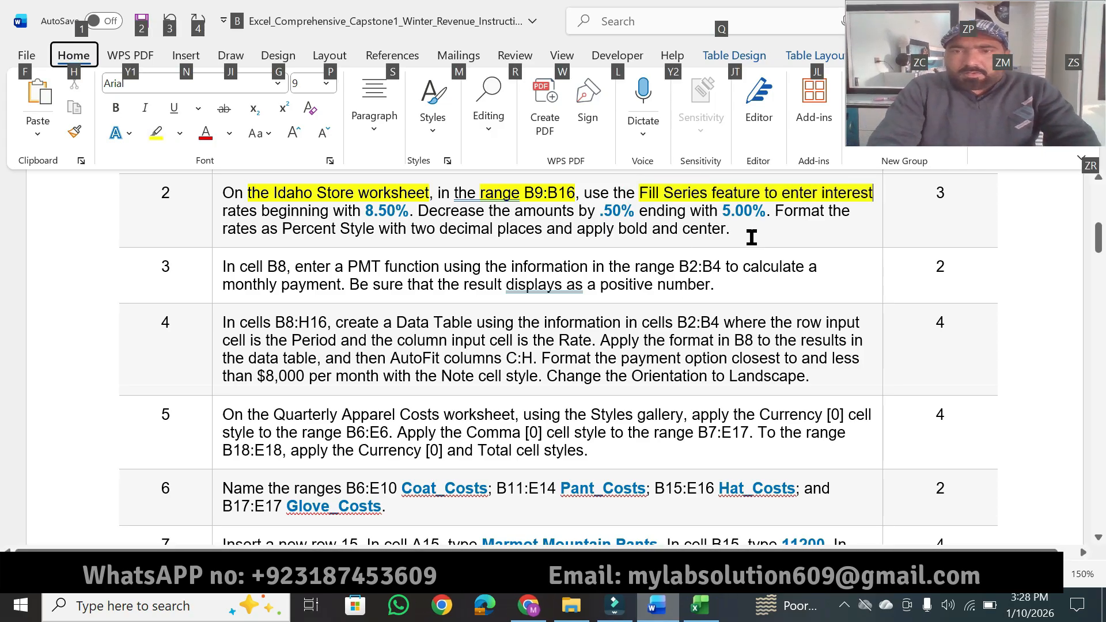
left_click(754, 241)
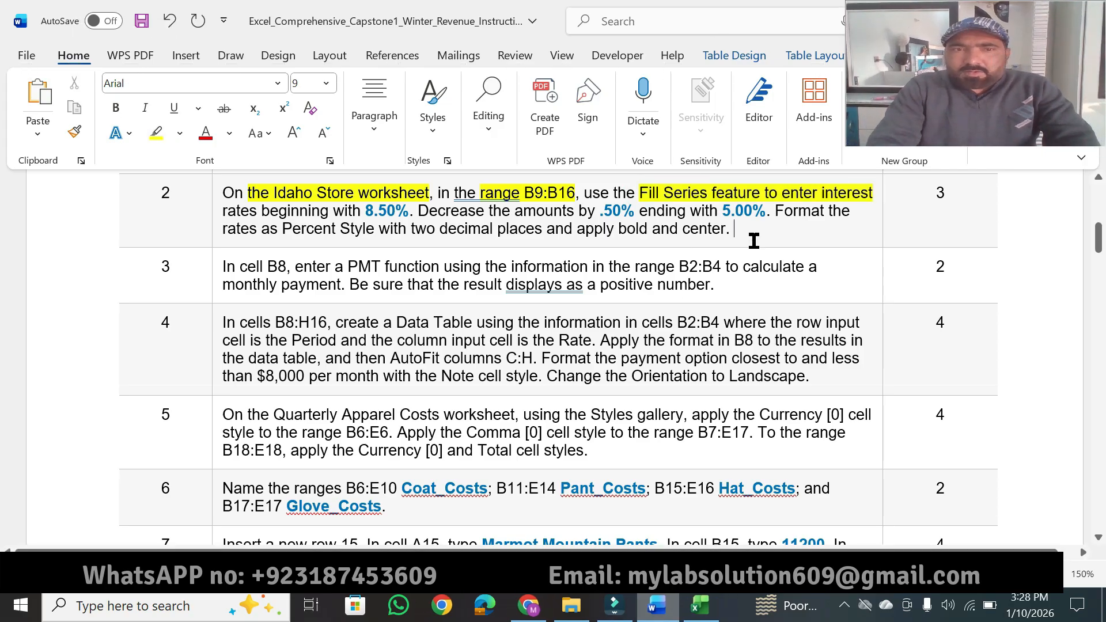
left_click(156, 134)
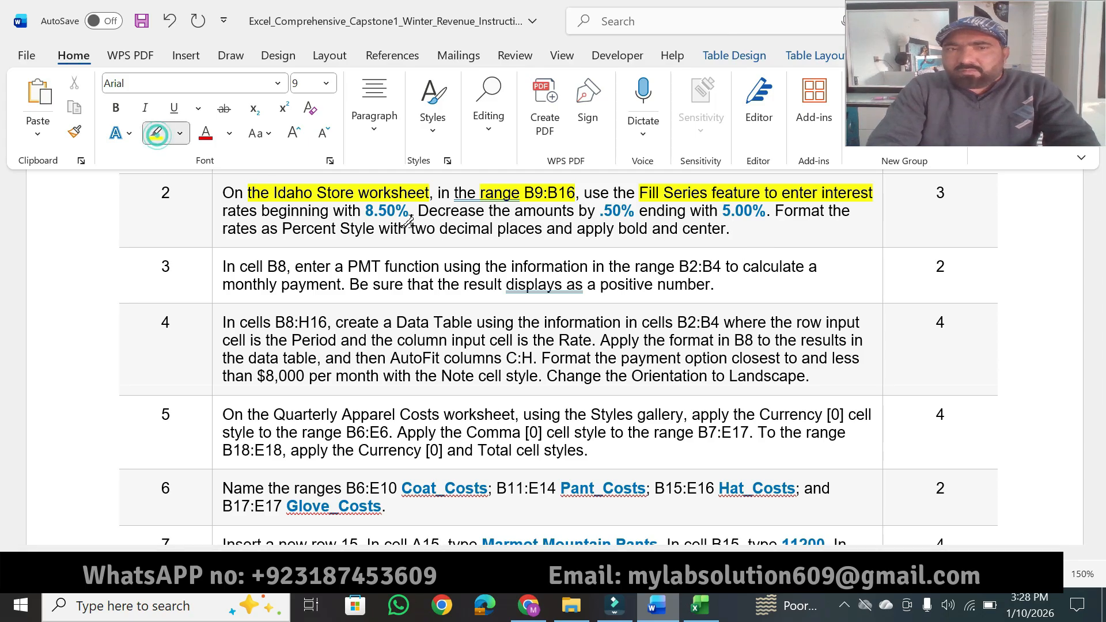
left_click(698, 604)
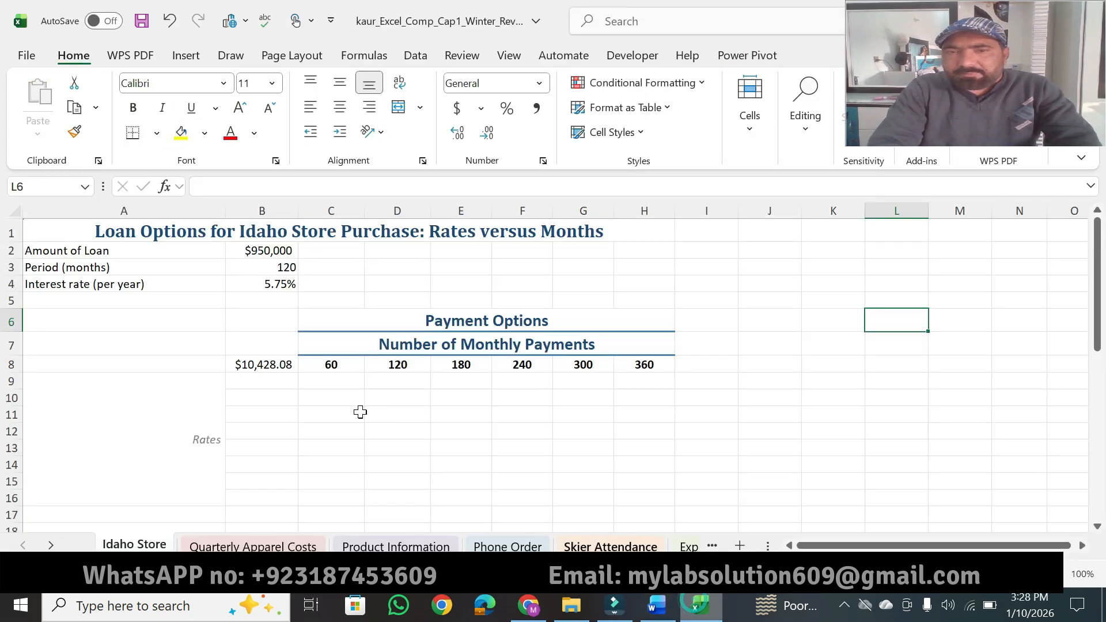
left_click(262, 383)
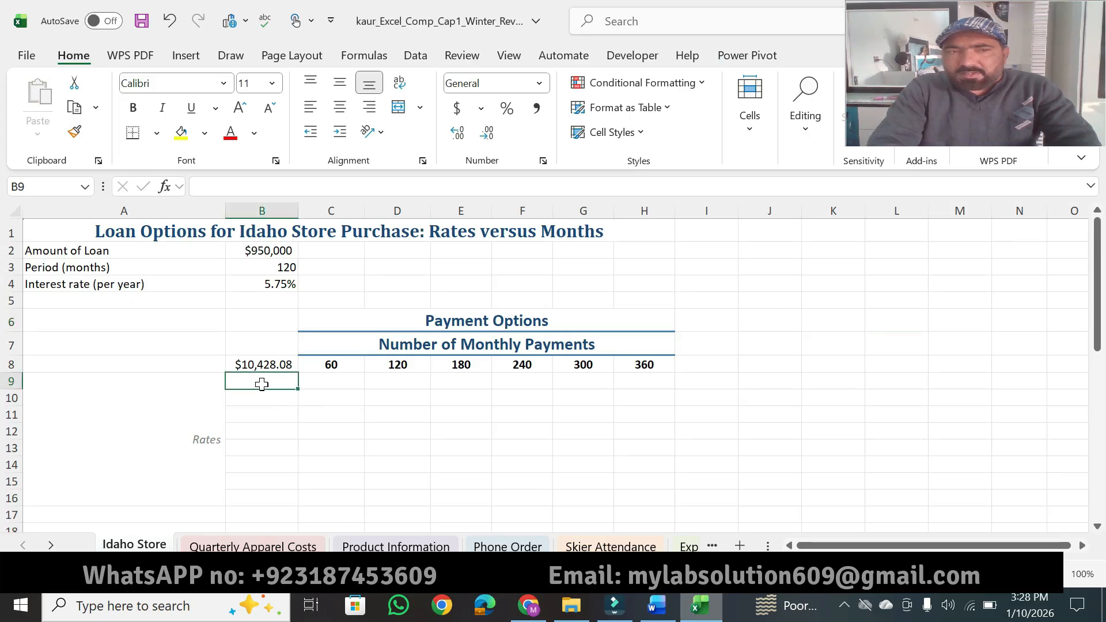
Step: Back in Word, extend instruction 2's yellow highlighting from "the range B9:B16" through "ending with 5.00%."
left_click(671, 604)
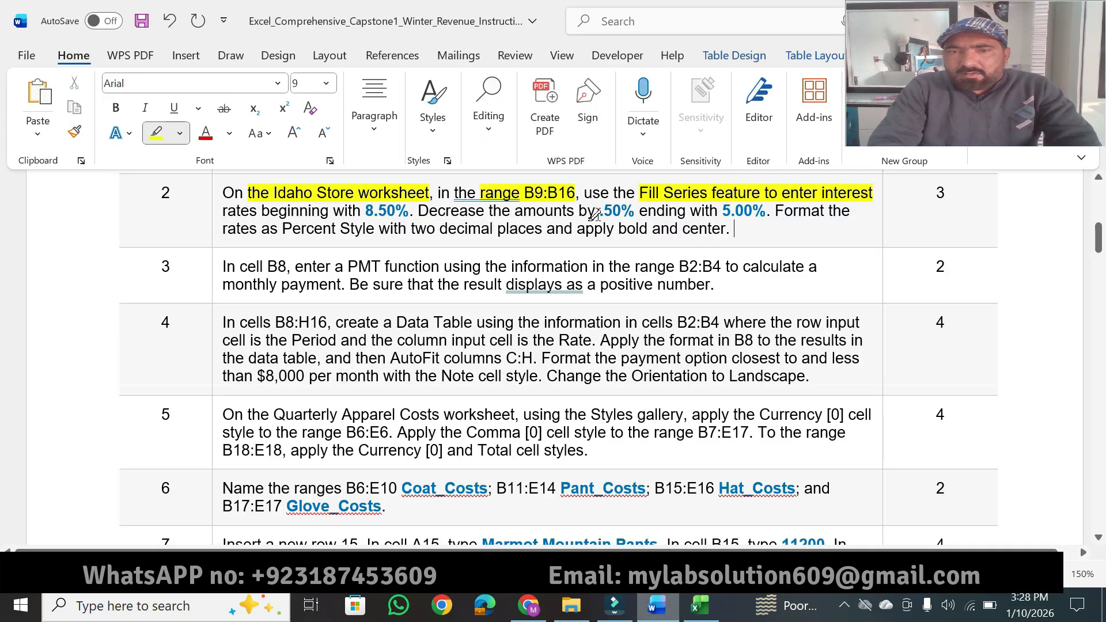
mouse_move(352, 212)
left_mouse_down()
mouse_move(485, 212)
mouse_move(454, 192)
left_mouse_up()
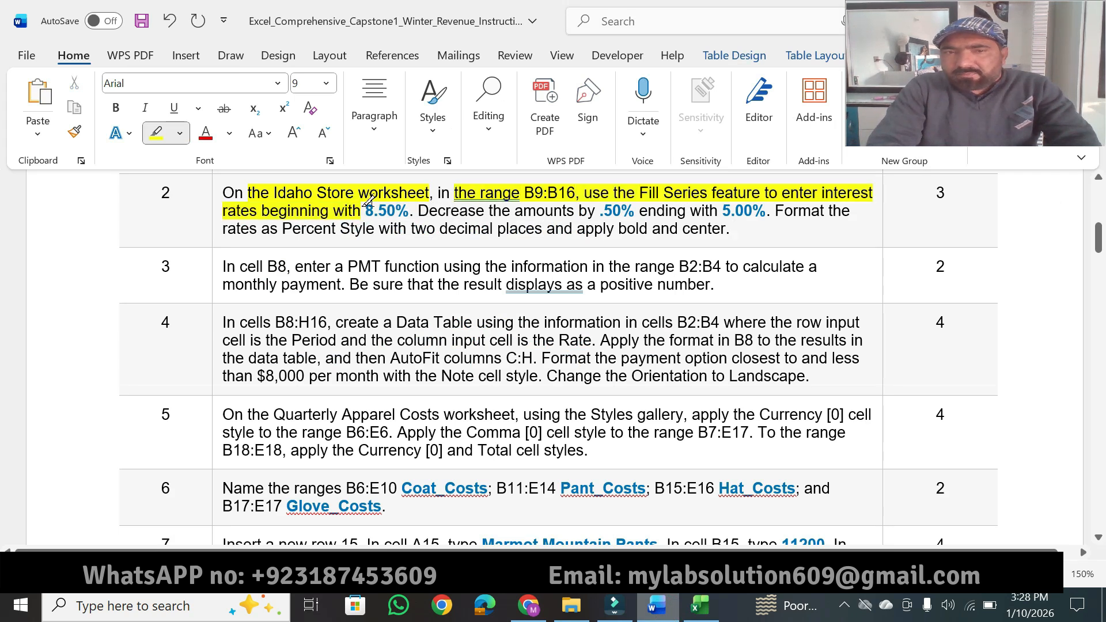
left_click_drag(358, 212, 620, 205)
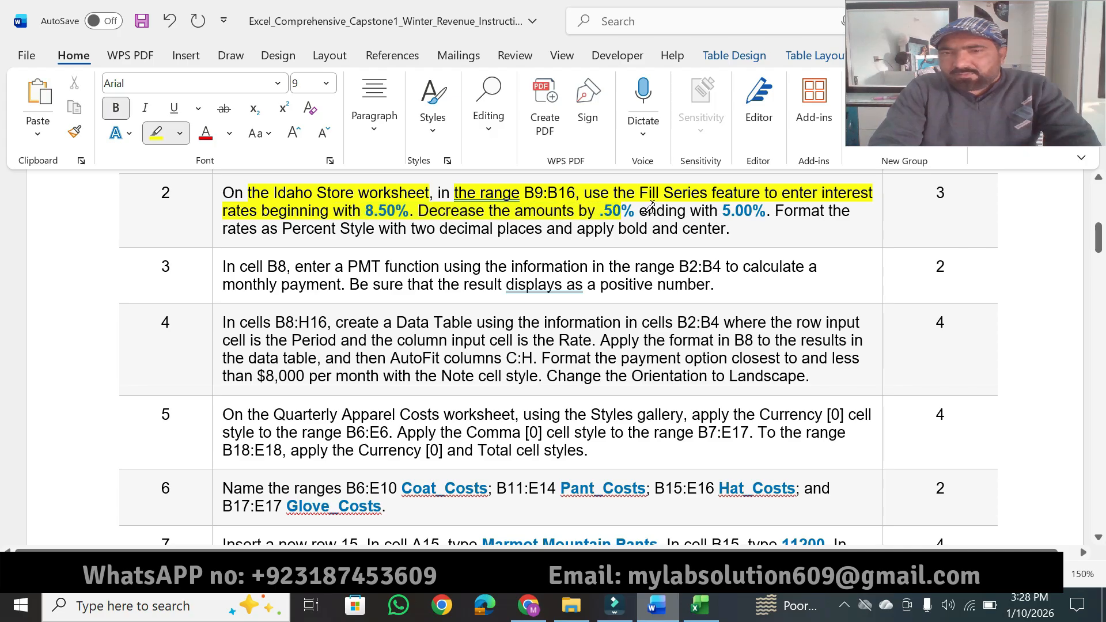
left_click_drag(640, 210, 770, 211)
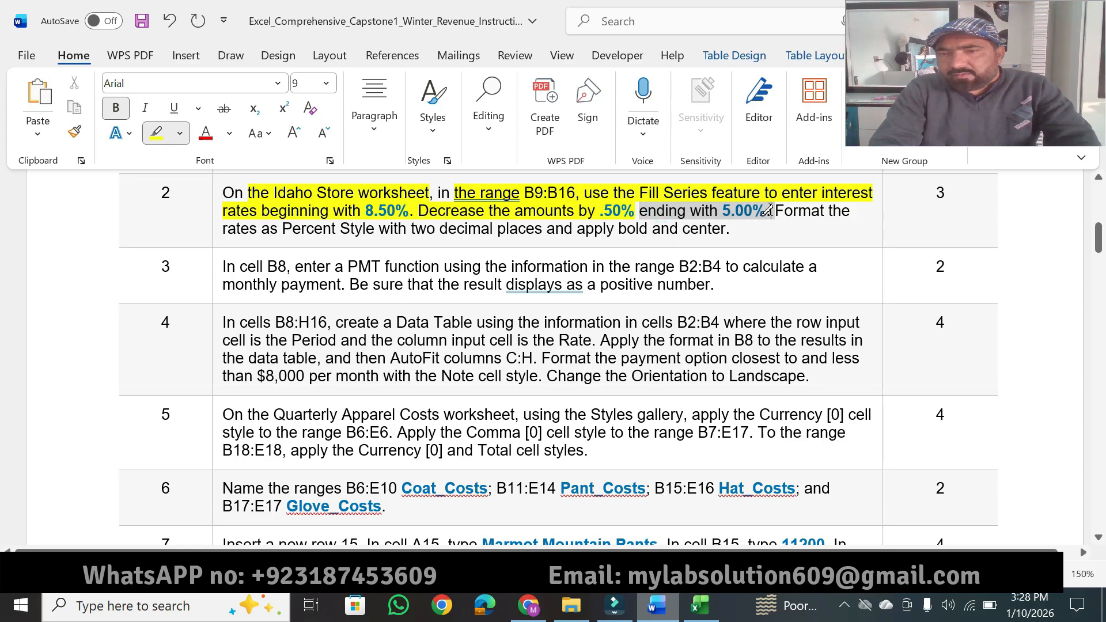
Step: In Excel's Idaho Store worksheet, enter 8.50% in B9 and 8.00% in B10, and fill the series through B16
left_click(698, 603)
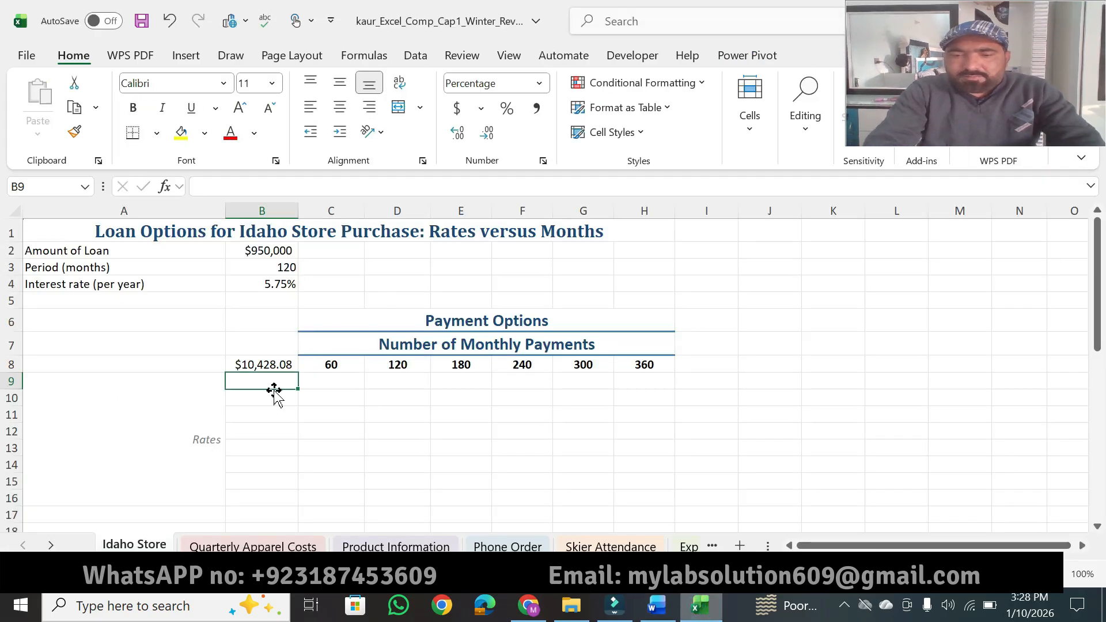
type("8.50")
key("Return")
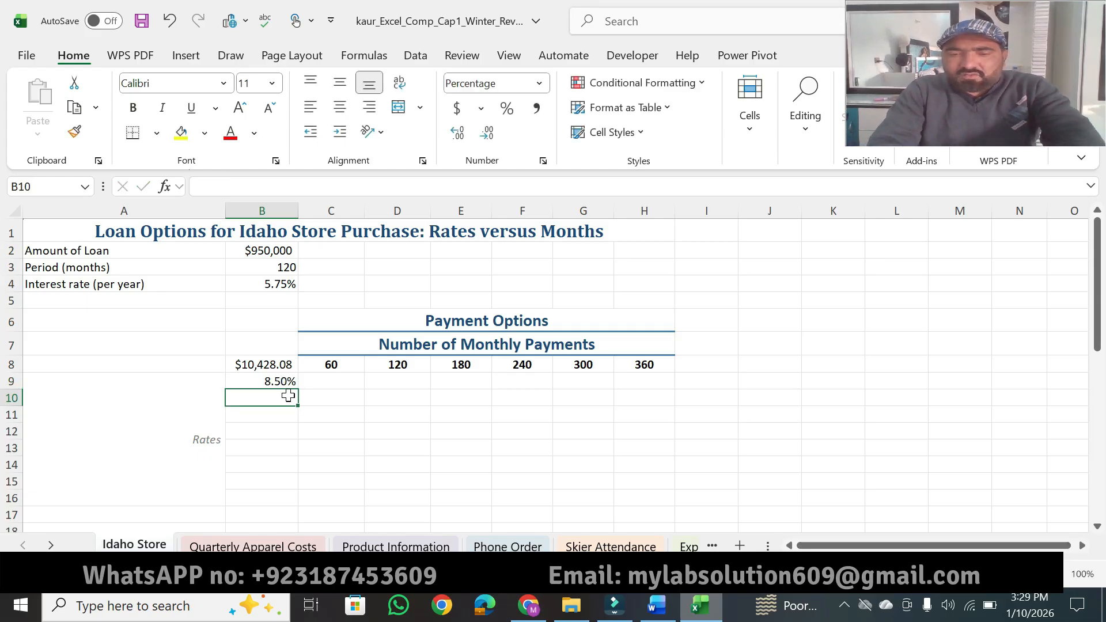
type("8")
key("Return")
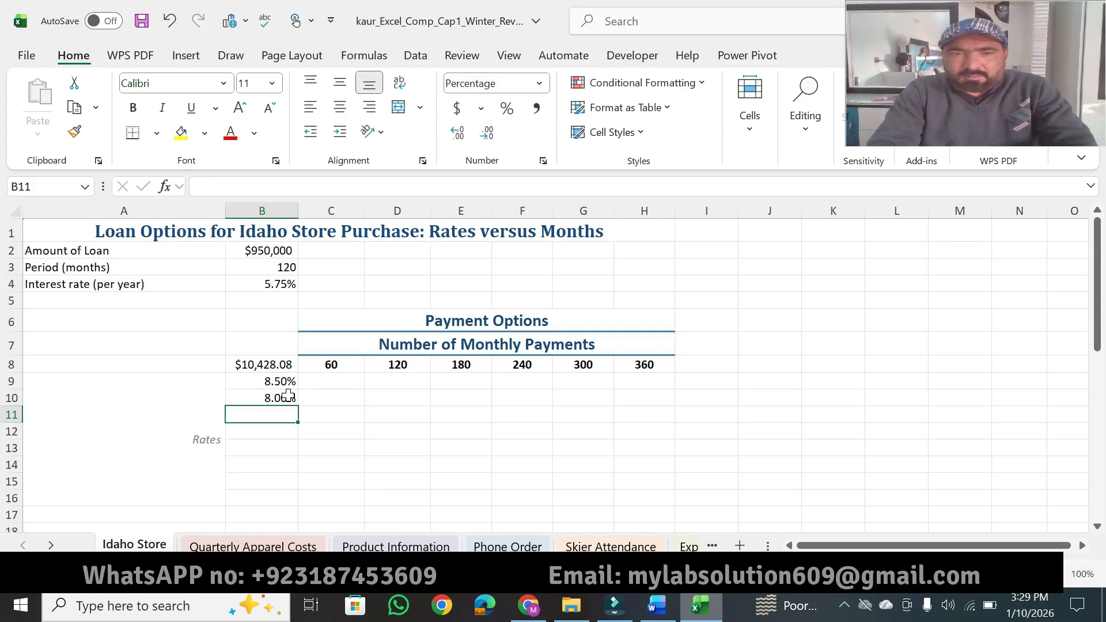
left_click_drag(260, 382, 291, 506)
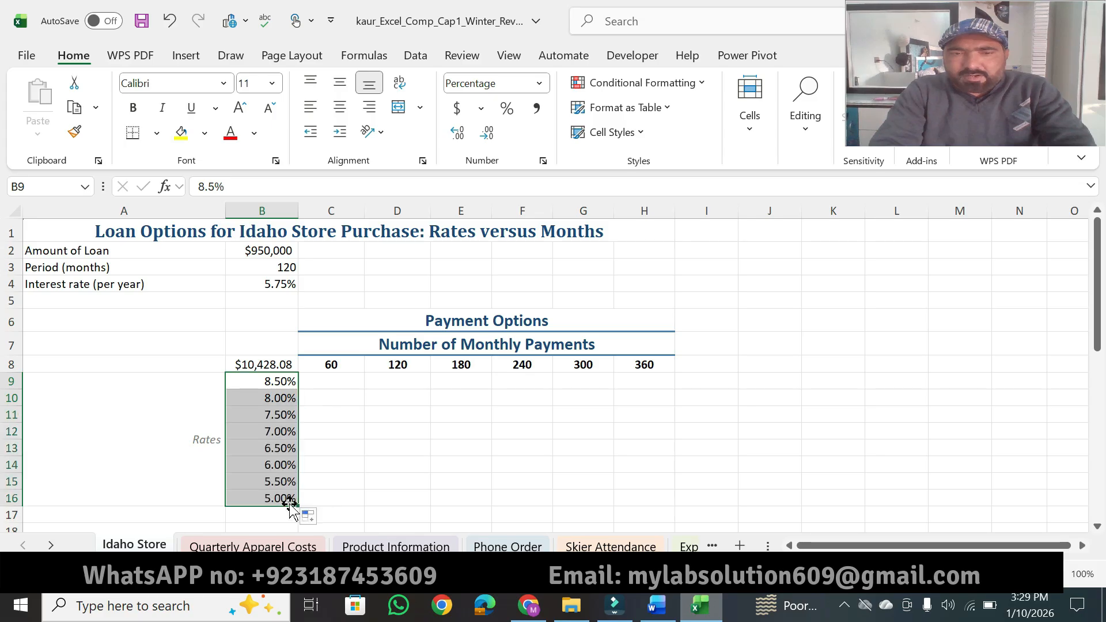
left_click(583, 445)
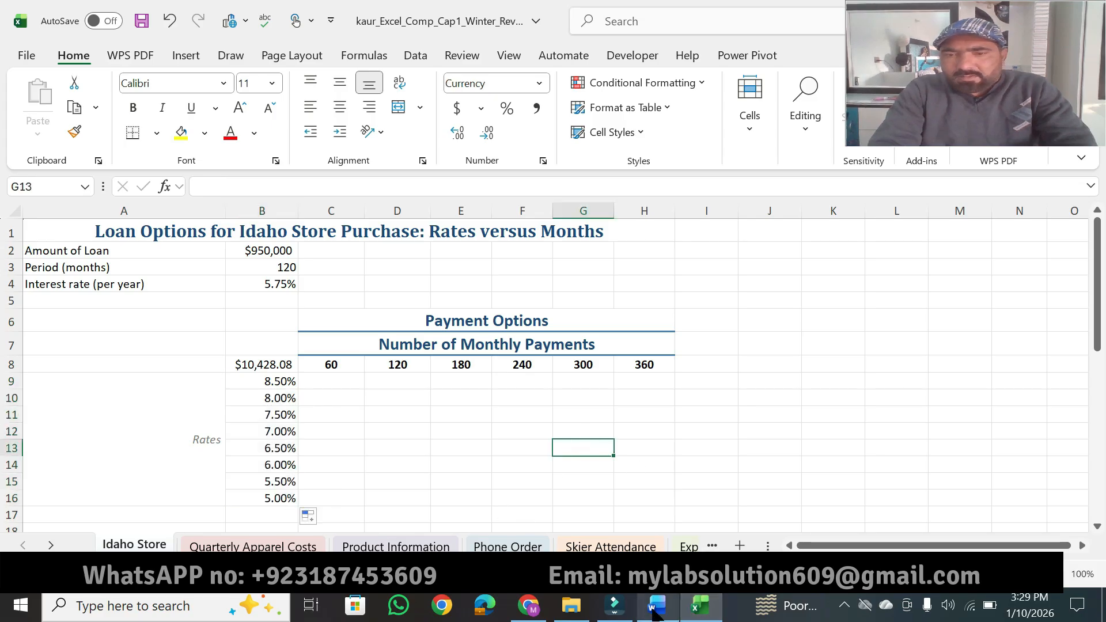
Step: Highlight "as Percent Style with two decimal places" in Word instruction 2, and apply that number format to B9:B16 in Excel
left_click(656, 613)
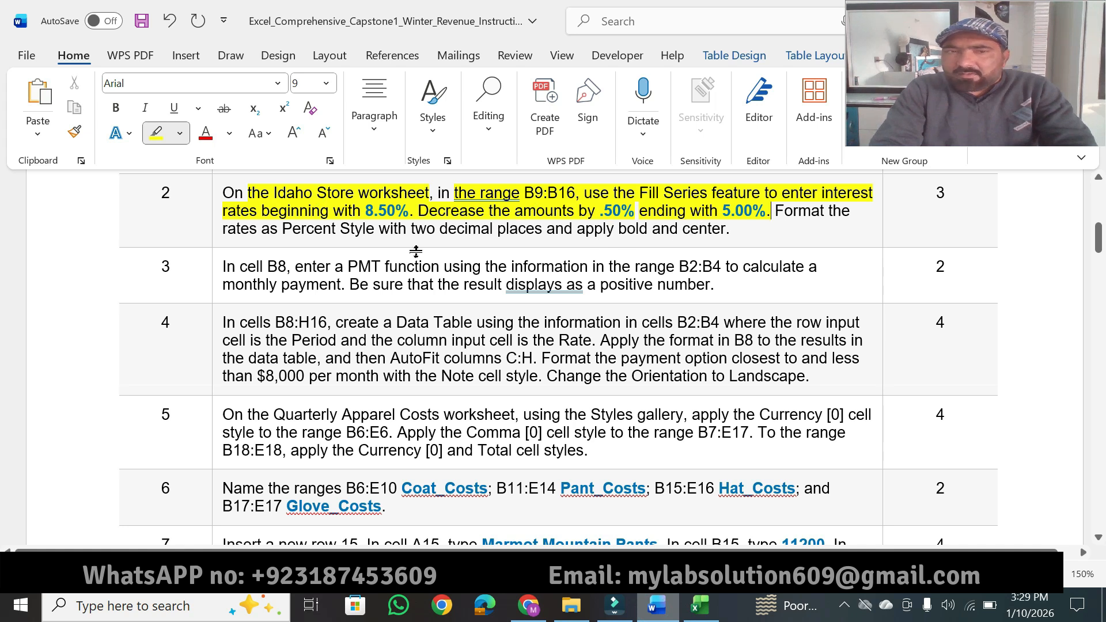
left_click_drag(264, 229, 541, 228)
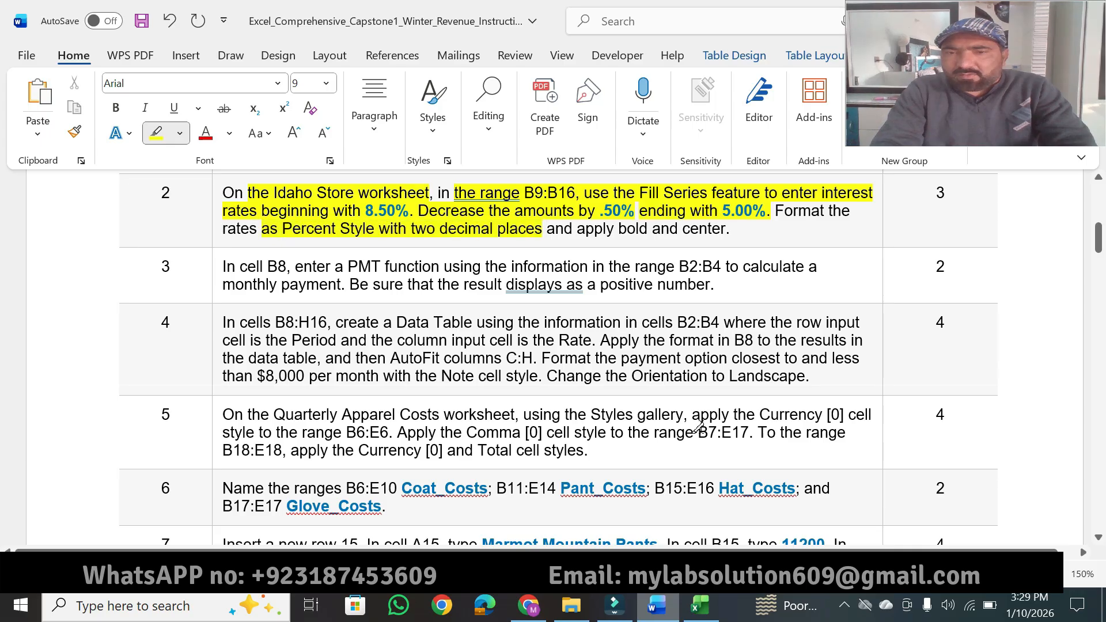
left_click(698, 610)
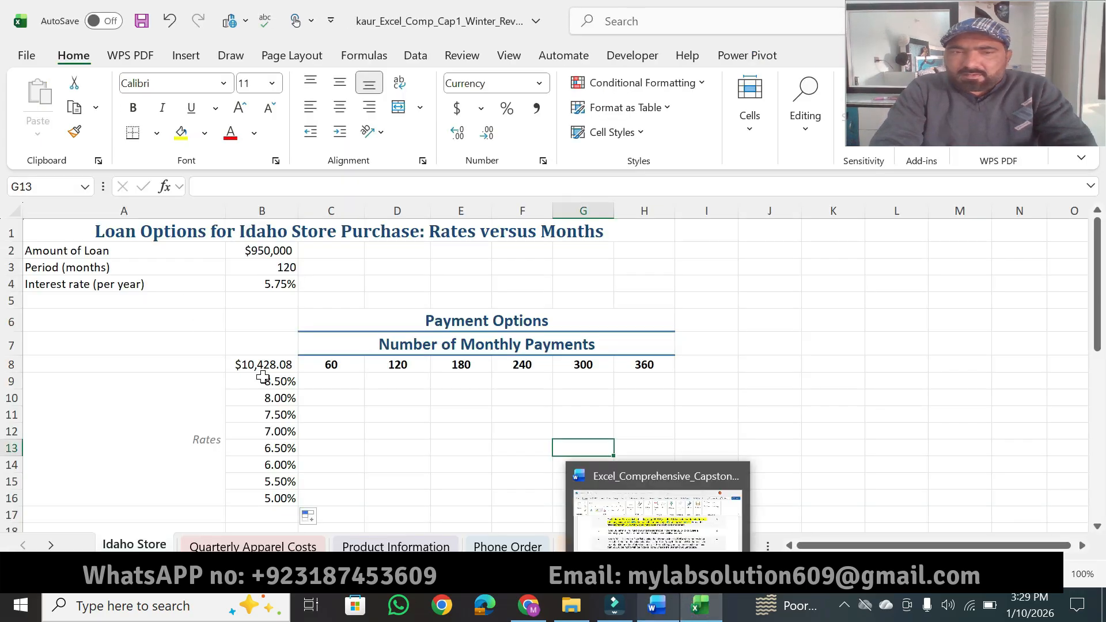
mouse_move(261, 380)
left_mouse_down()
mouse_move(281, 507)
mouse_move(281, 444)
mouse_move(281, 454)
left_mouse_up()
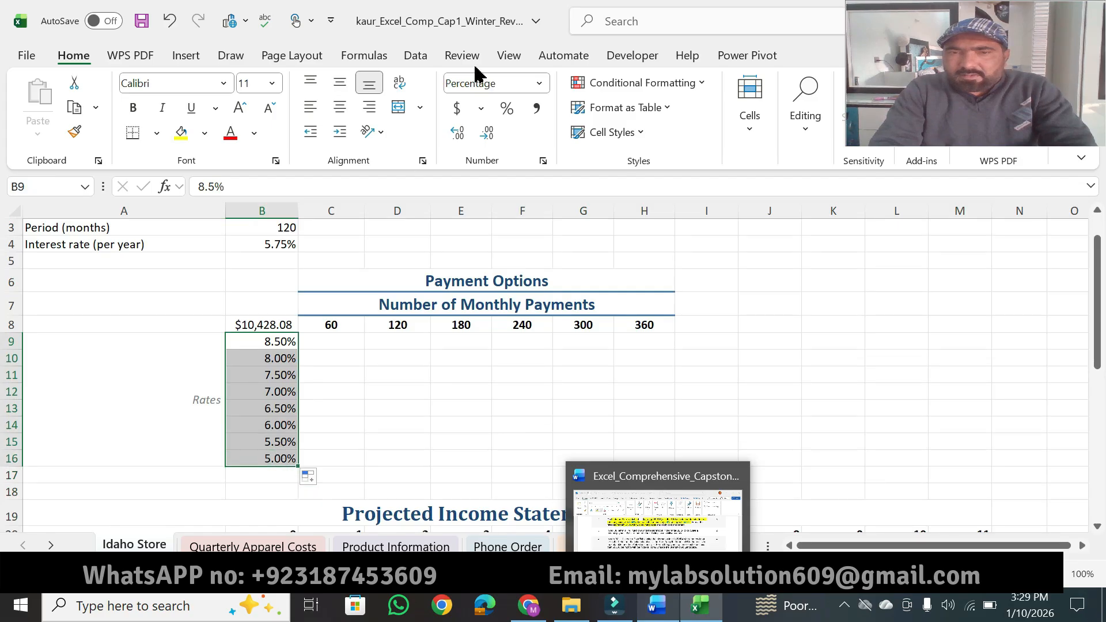
left_click(511, 117)
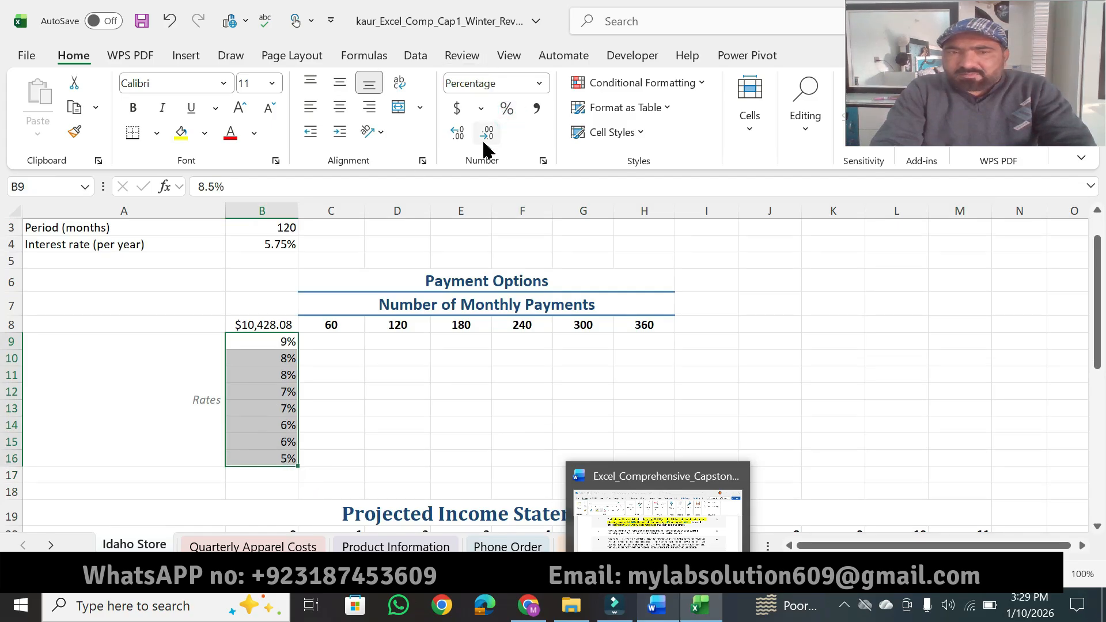
left_click(457, 134)
left_click(457, 133)
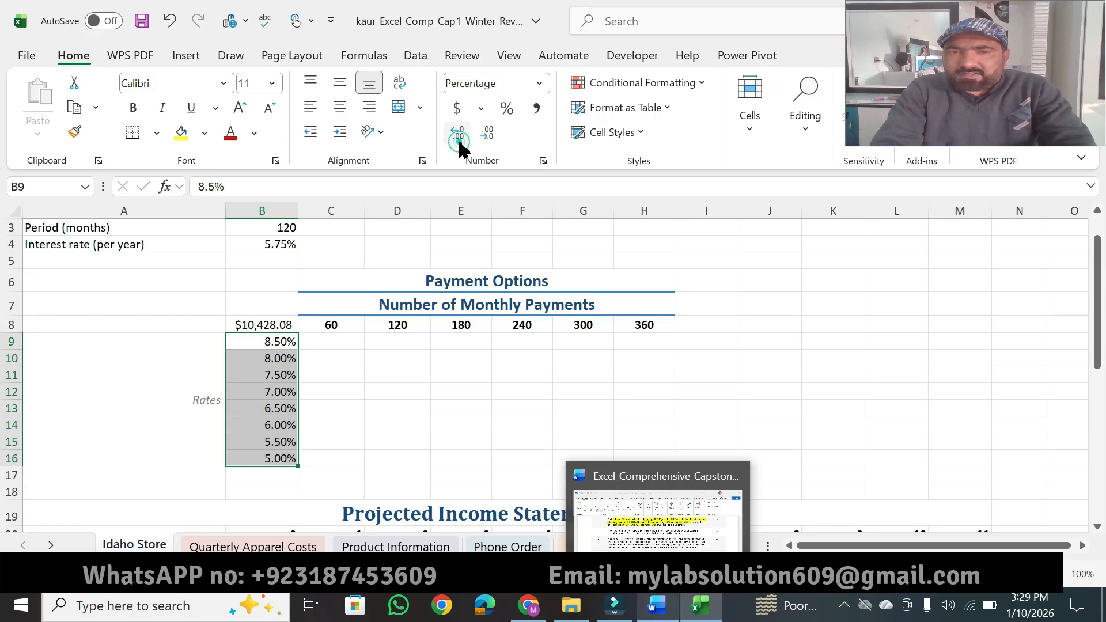
Step: Highlight "apply bold and center" in Word instruction 2, and make the rates in B9:B16 bold and centered in Excel
left_click(616, 476)
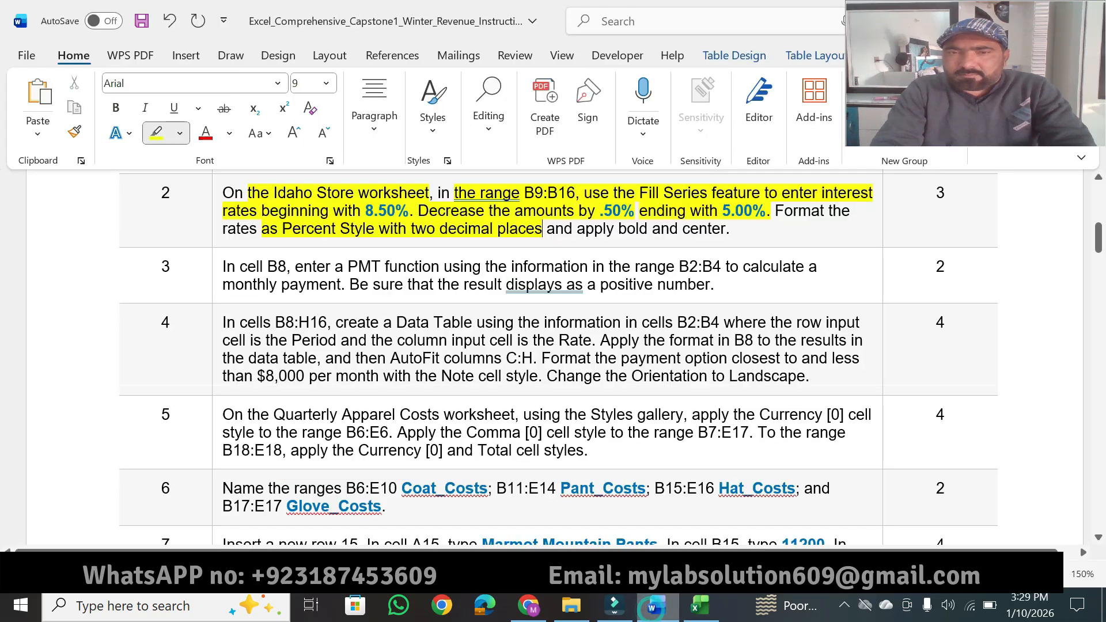
left_click_drag(579, 232, 726, 230)
left_click(712, 602)
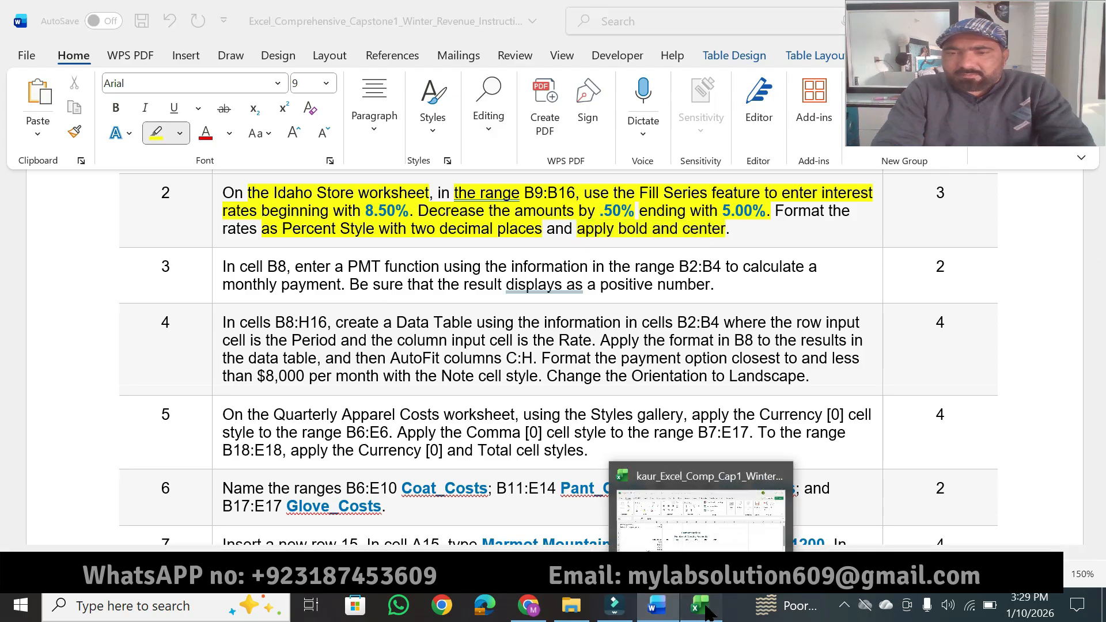
left_click(133, 108)
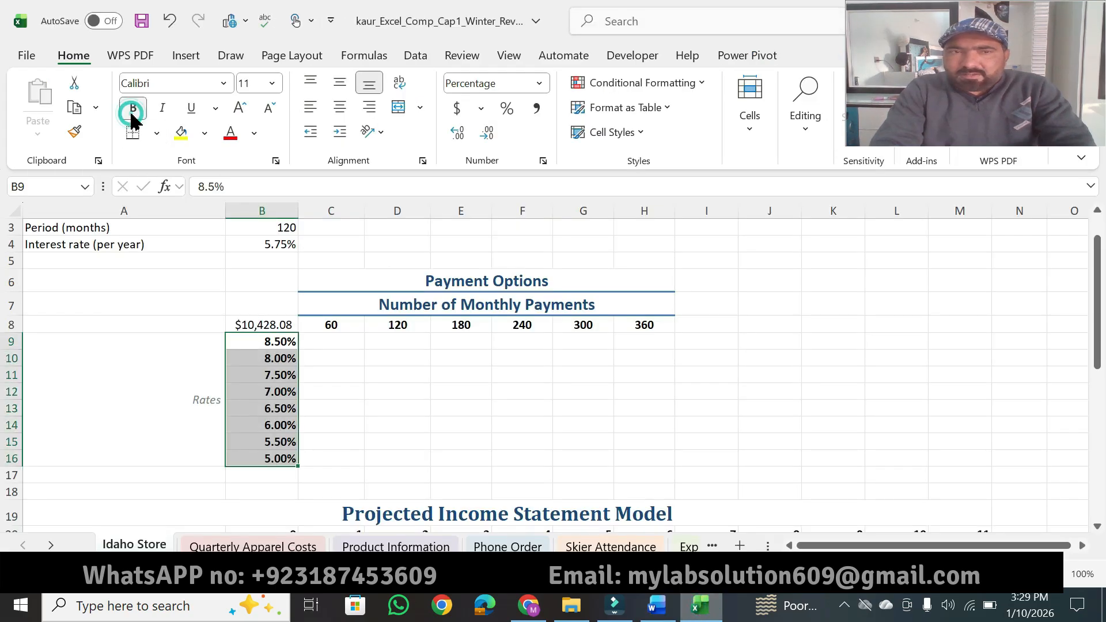
left_click(340, 108)
Step: In Word, highlight instruction 2's points value and instruction 3's "In cell B8" and "enter a PMT function", and return to the Excel worksheet
left_click(657, 606)
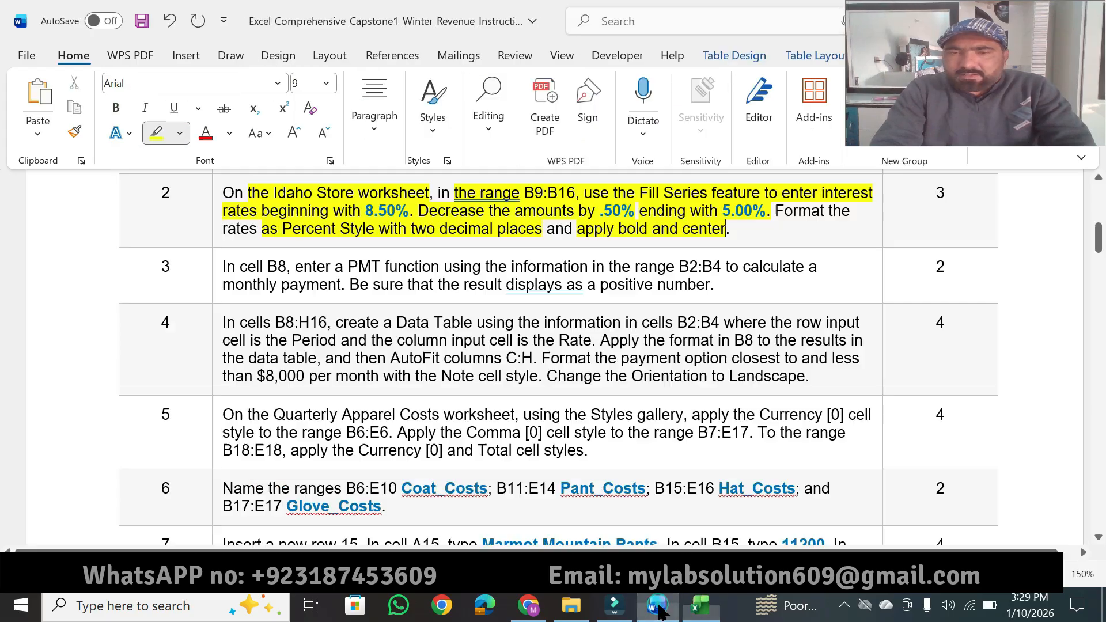
double_click(939, 193)
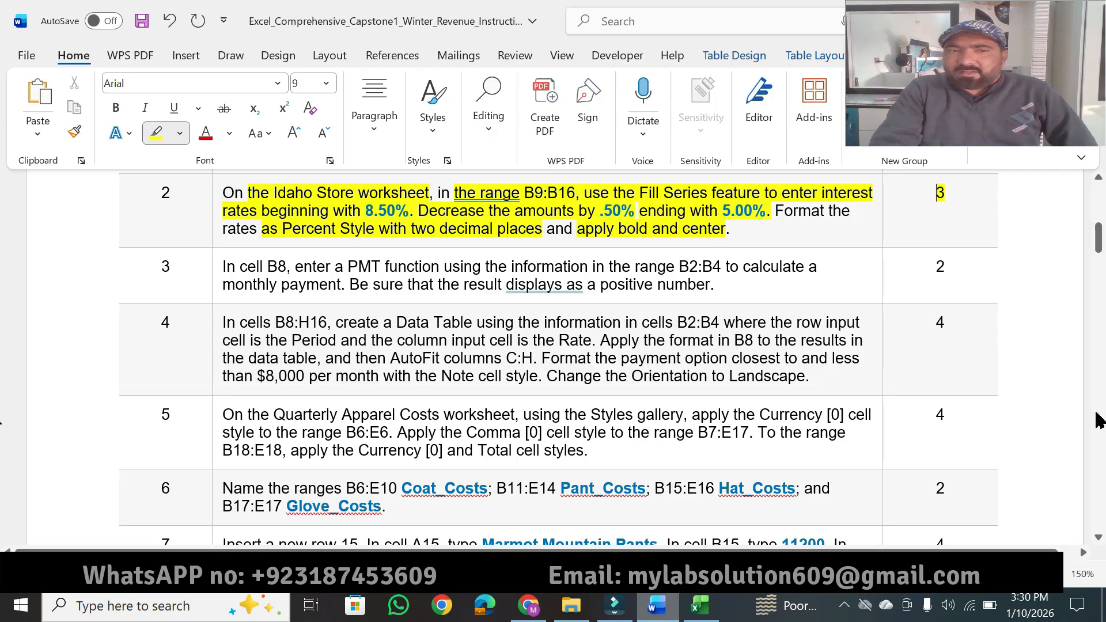
left_click(1098, 537)
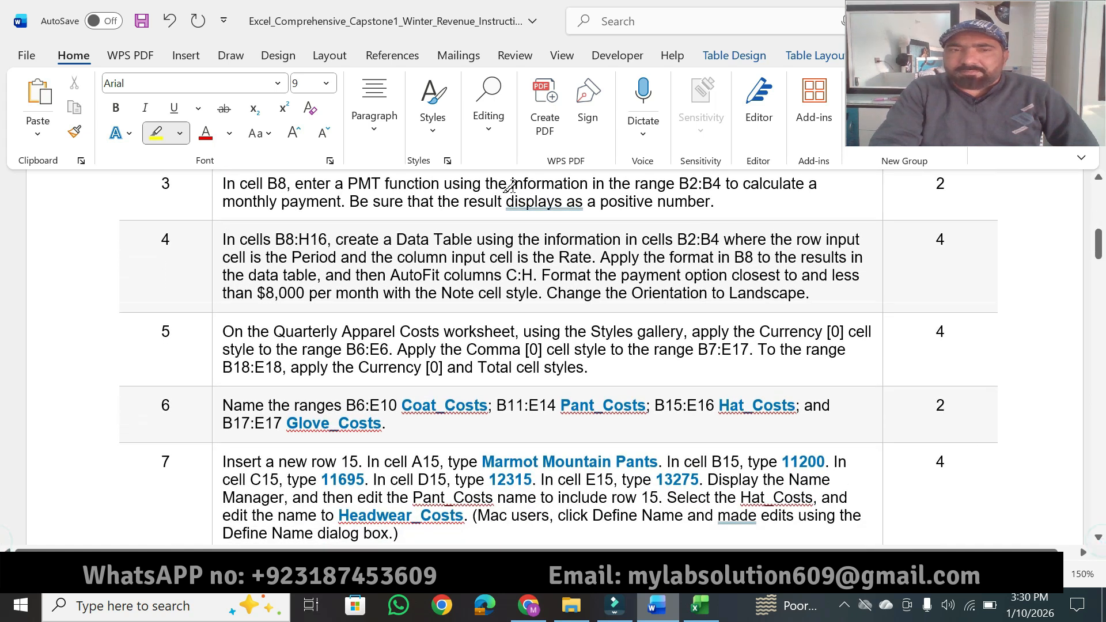
left_click_drag(222, 183, 422, 182)
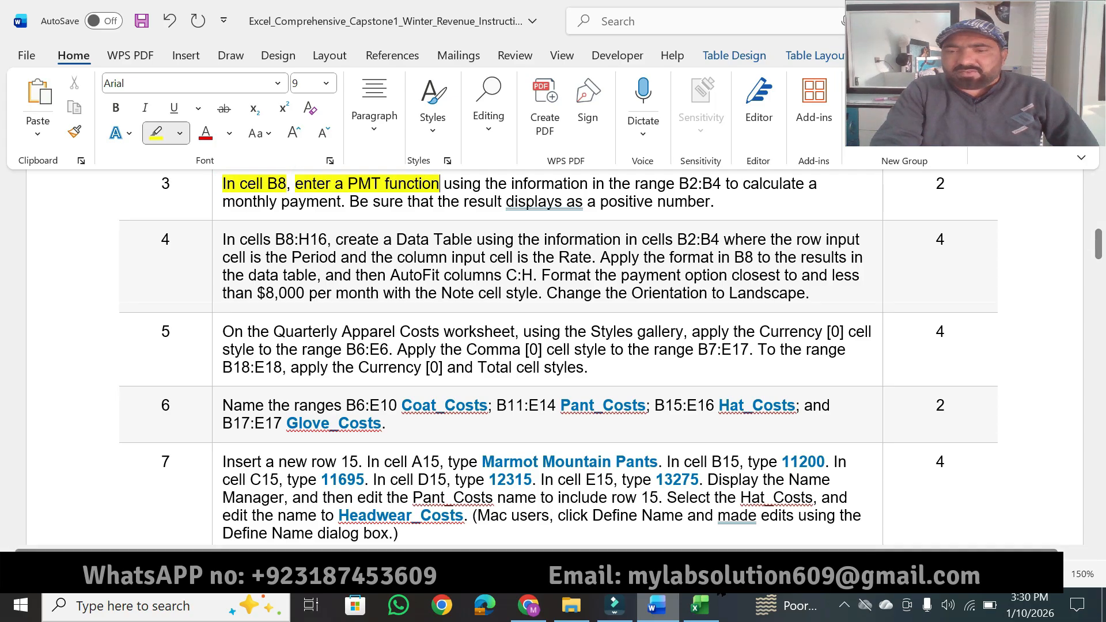
mouse_move(700, 604)
left_click(700, 519)
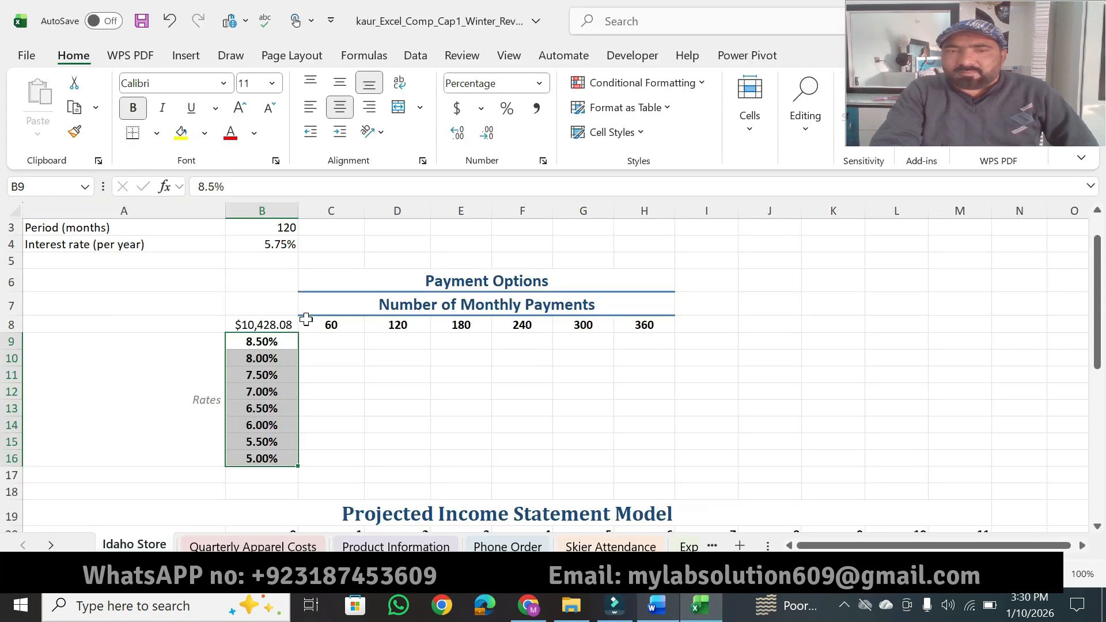
Step: Open B8's PMT formula for editing, then highlight "information in the range B2:B4", "payment" and "result displays as a positive number" in Word instruction 3
left_click(272, 326)
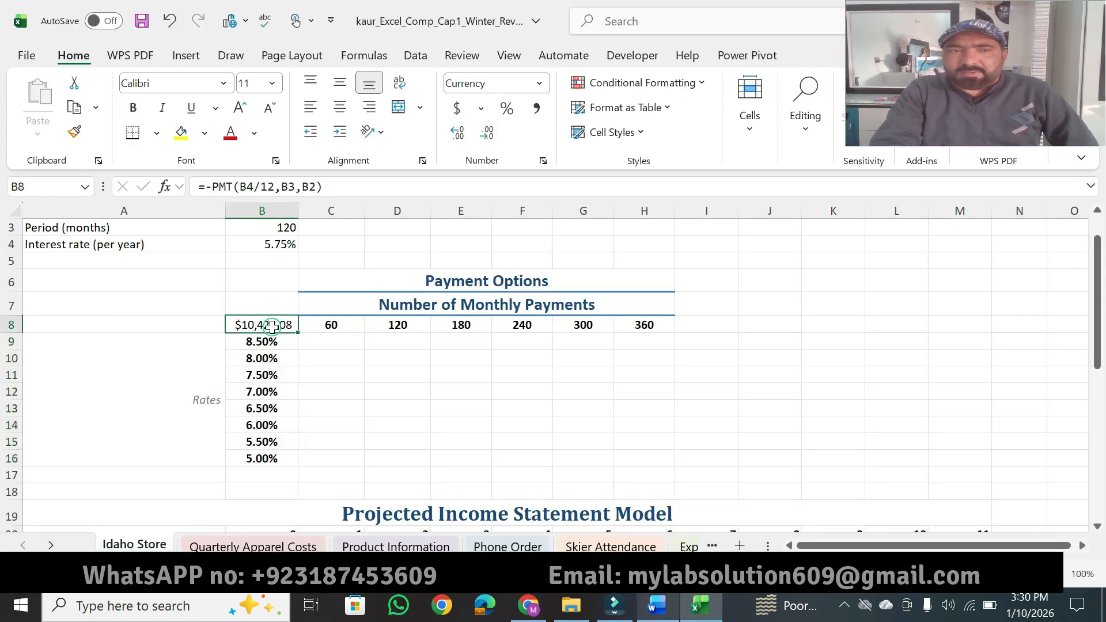
left_click(340, 182)
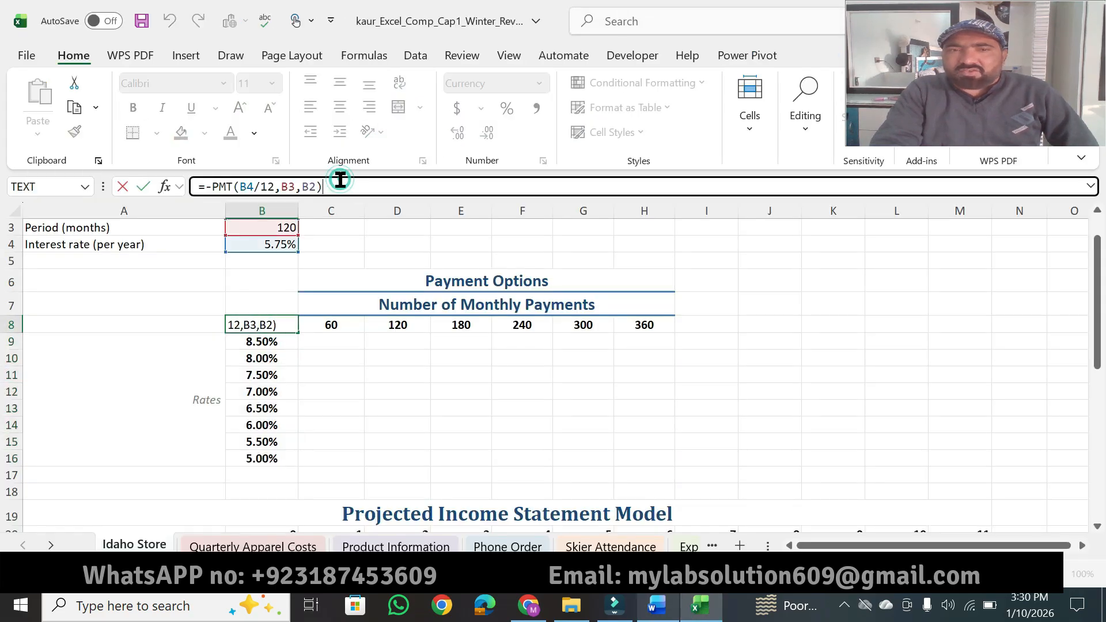
left_click(671, 612)
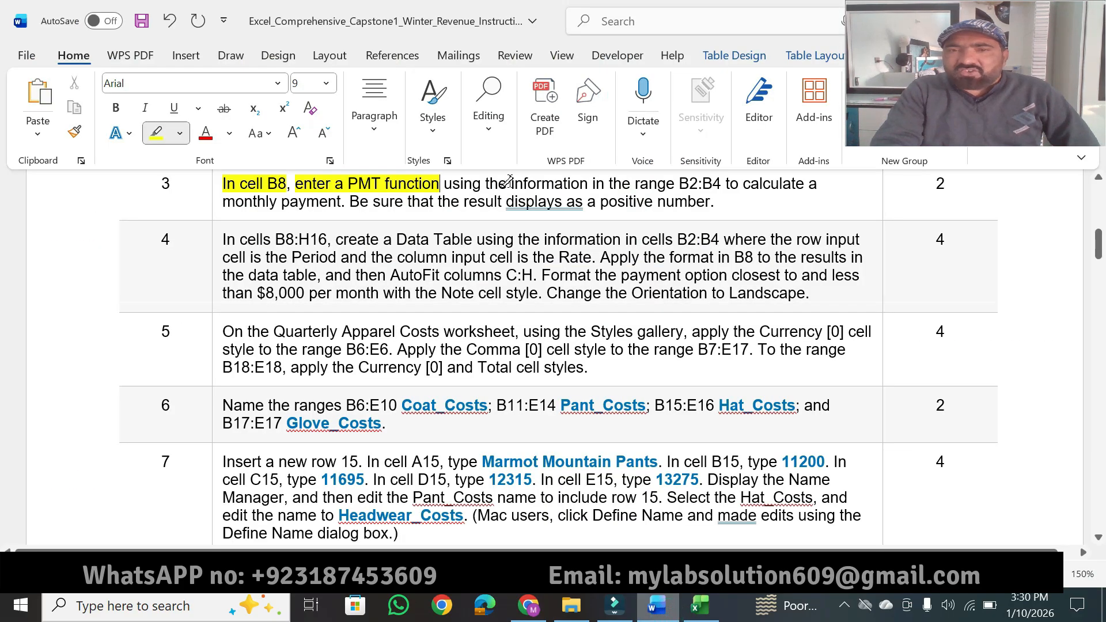
left_click_drag(509, 182, 722, 180)
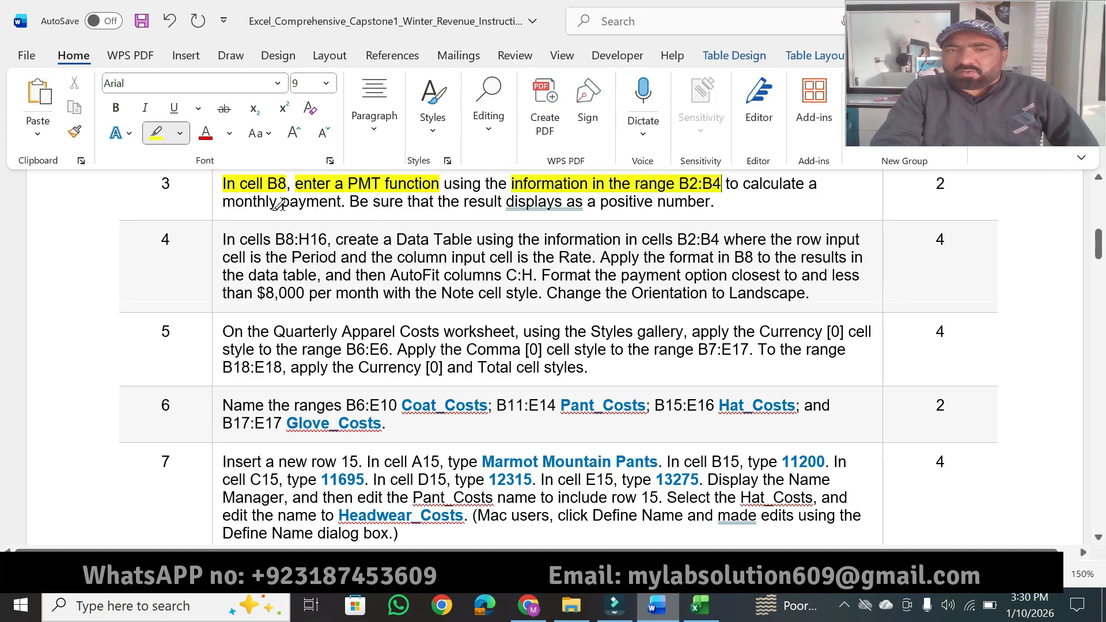
left_click_drag(278, 202, 341, 201)
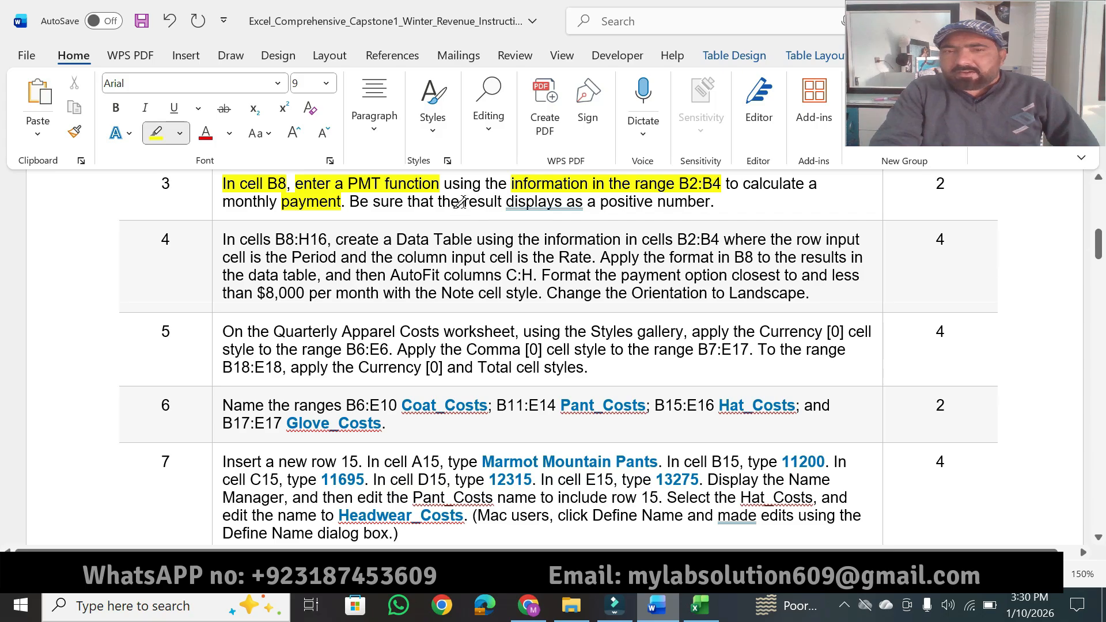
left_click_drag(463, 202, 710, 201)
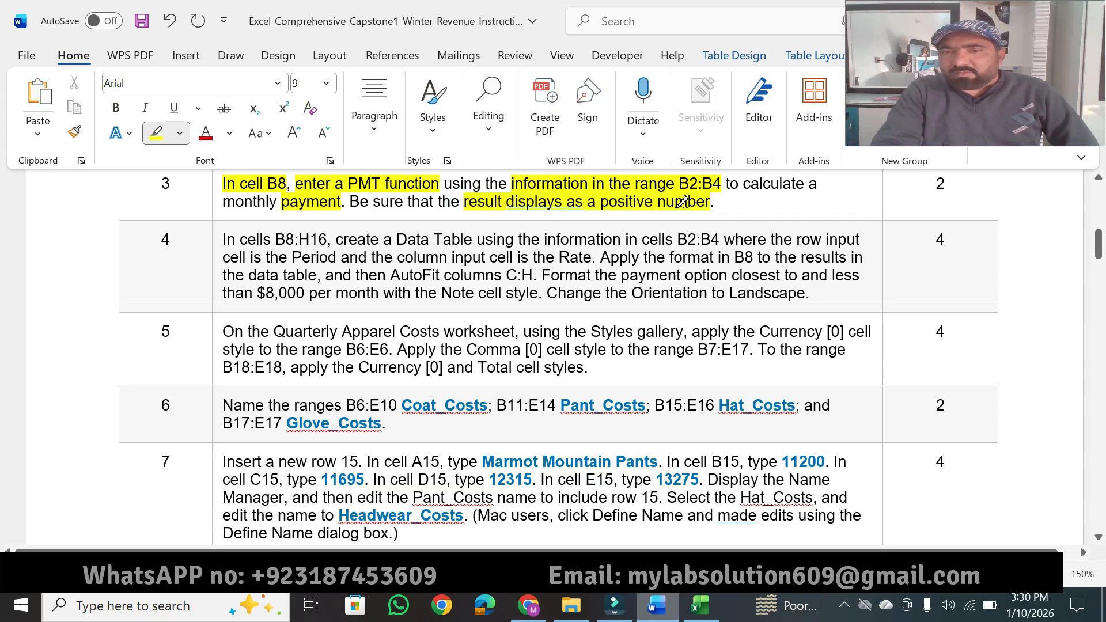
Step: Confirm the formula =-PMT(B4/12,B3,B2) in Excel cell B8, and highlight instruction 3's points value in Word
left_click(700, 605)
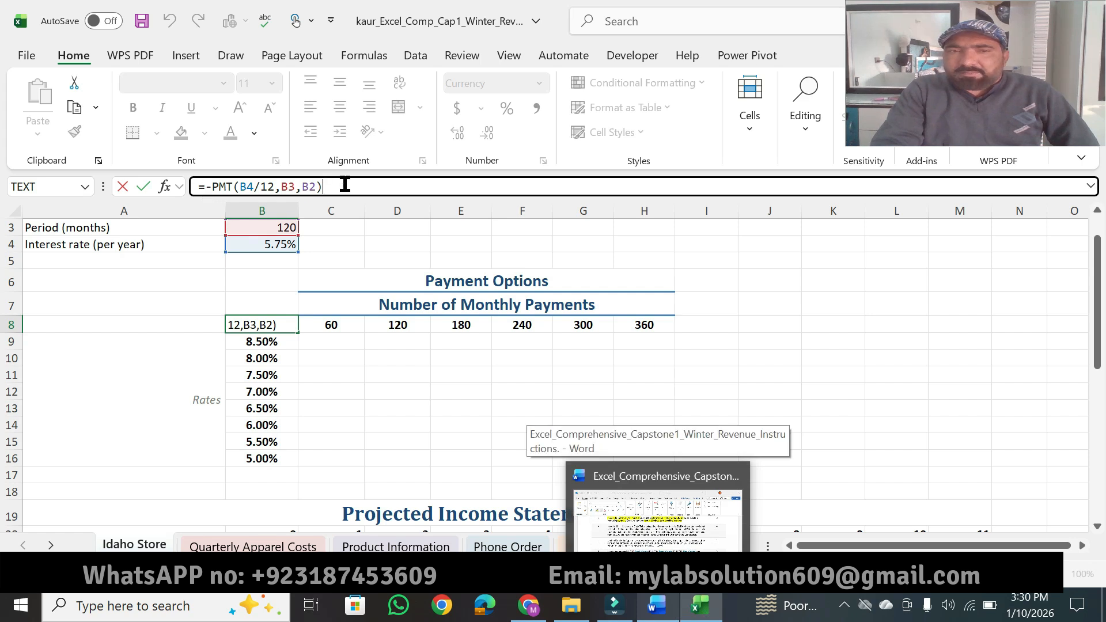
key("Return")
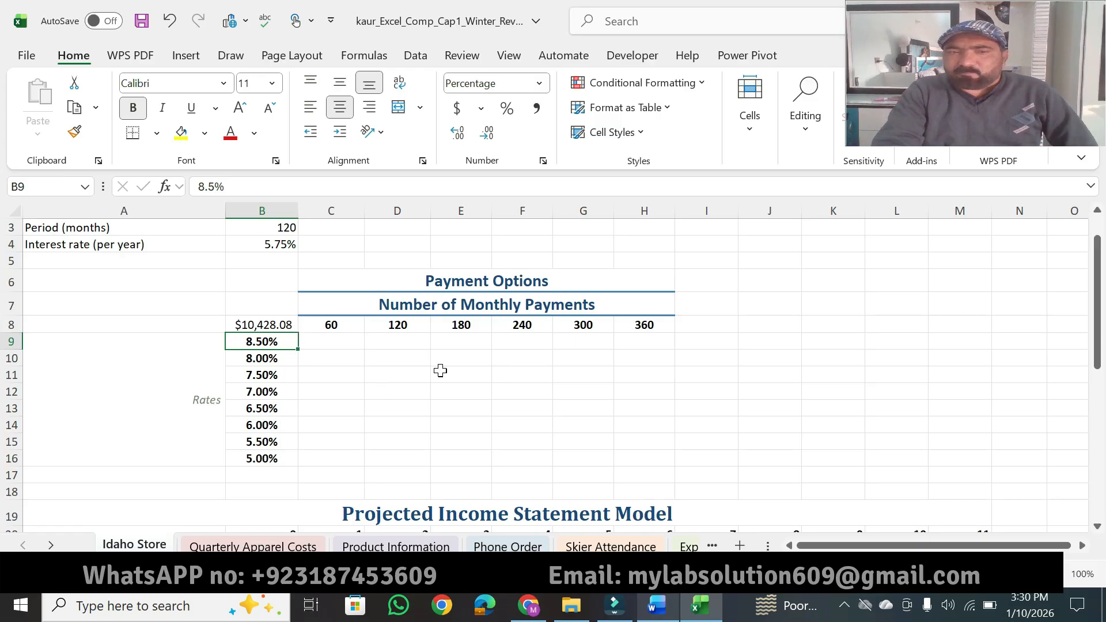
left_click(656, 605)
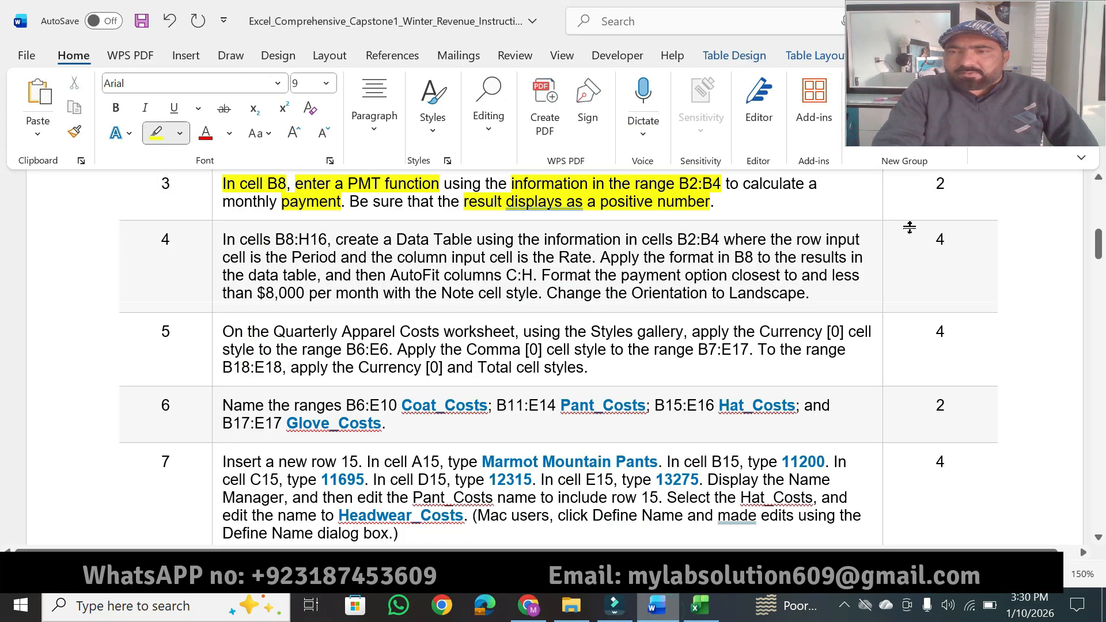
left_click_drag(947, 183, 934, 184)
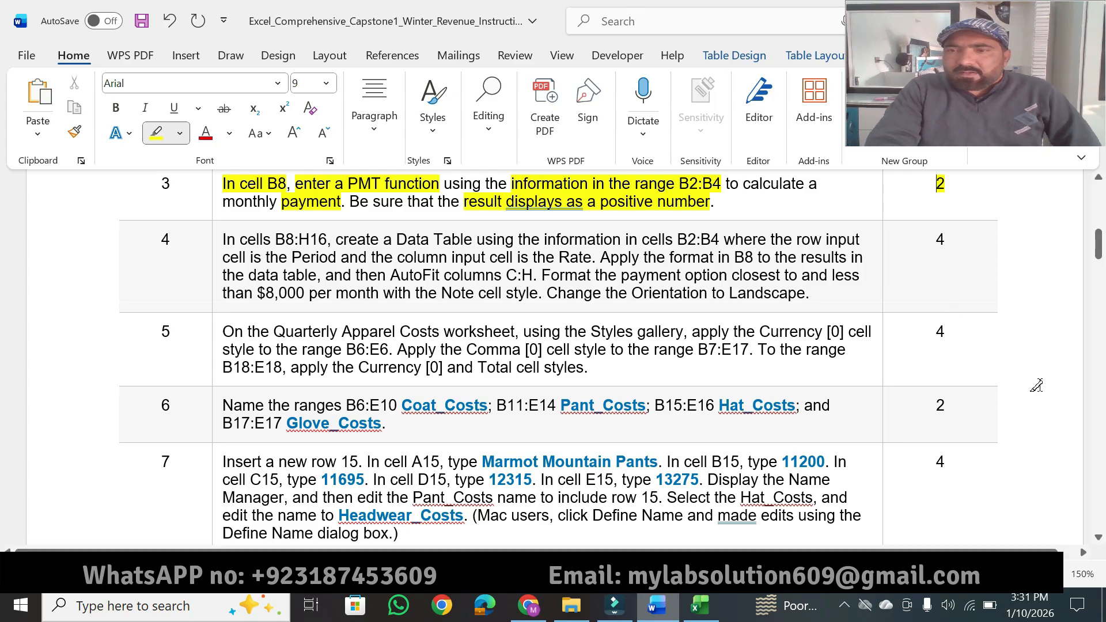
Step: In instruction 4, highlight "cells B8:H16", "create a Data Table using the information in cells B2:B4", "is the Period" and "column input cell is the Rate"
left_click(1098, 537)
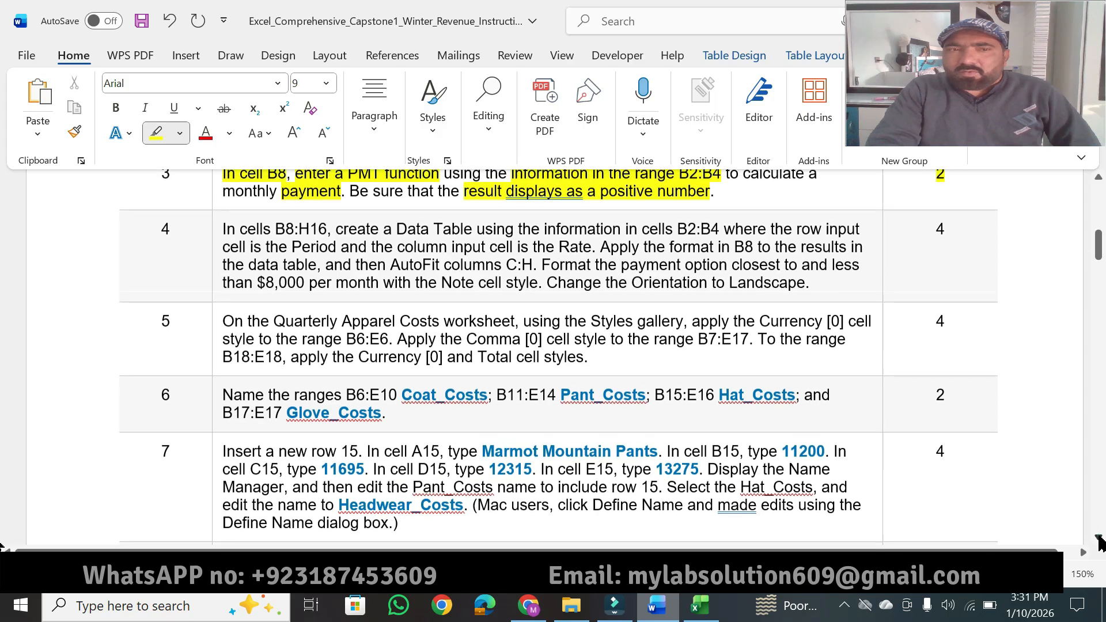
left_click(1098, 537)
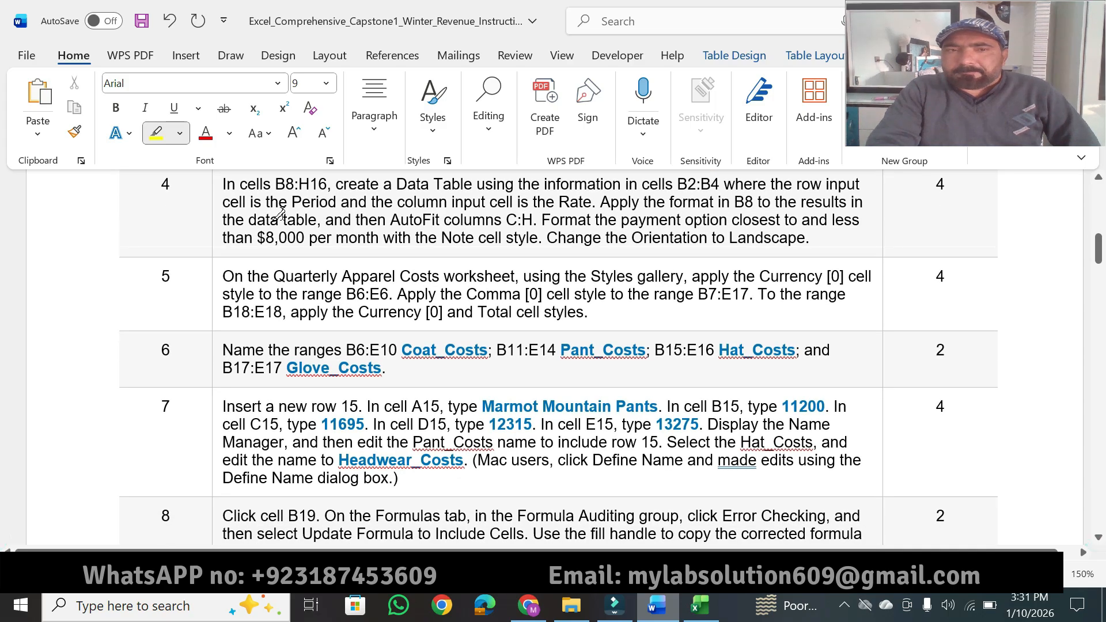
left_click_drag(241, 182, 326, 182)
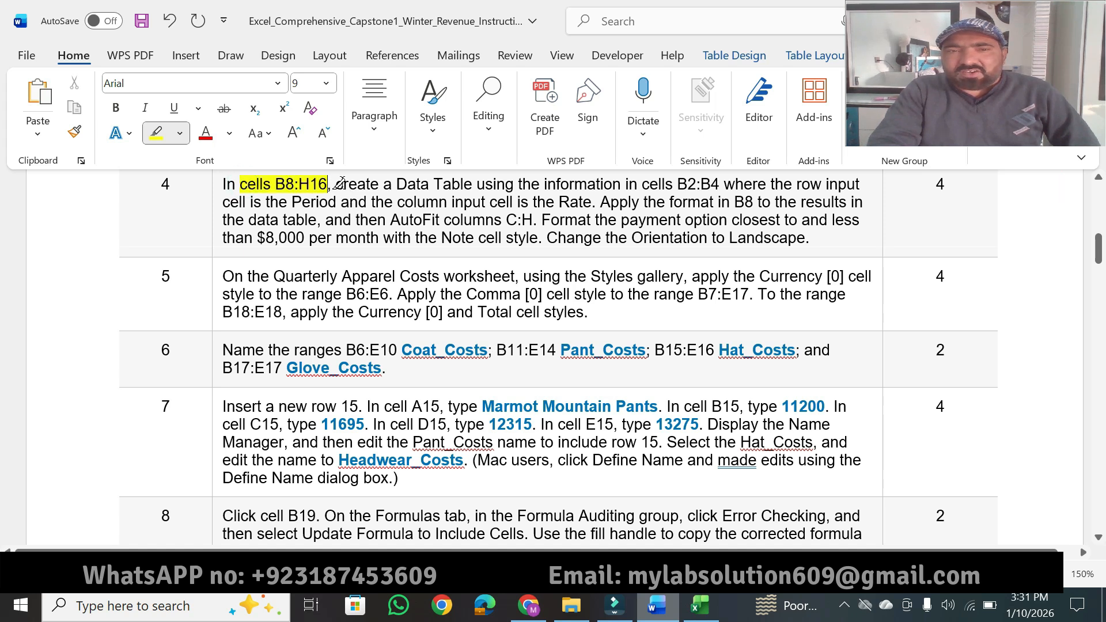
left_click_drag(336, 183, 720, 182)
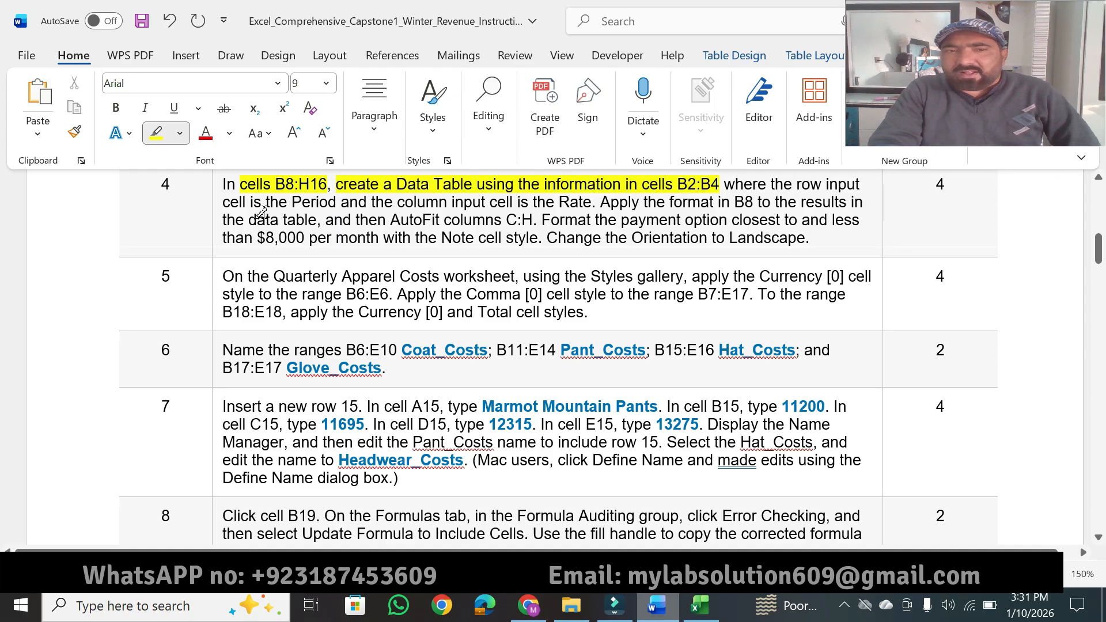
left_click_drag(249, 200, 329, 197)
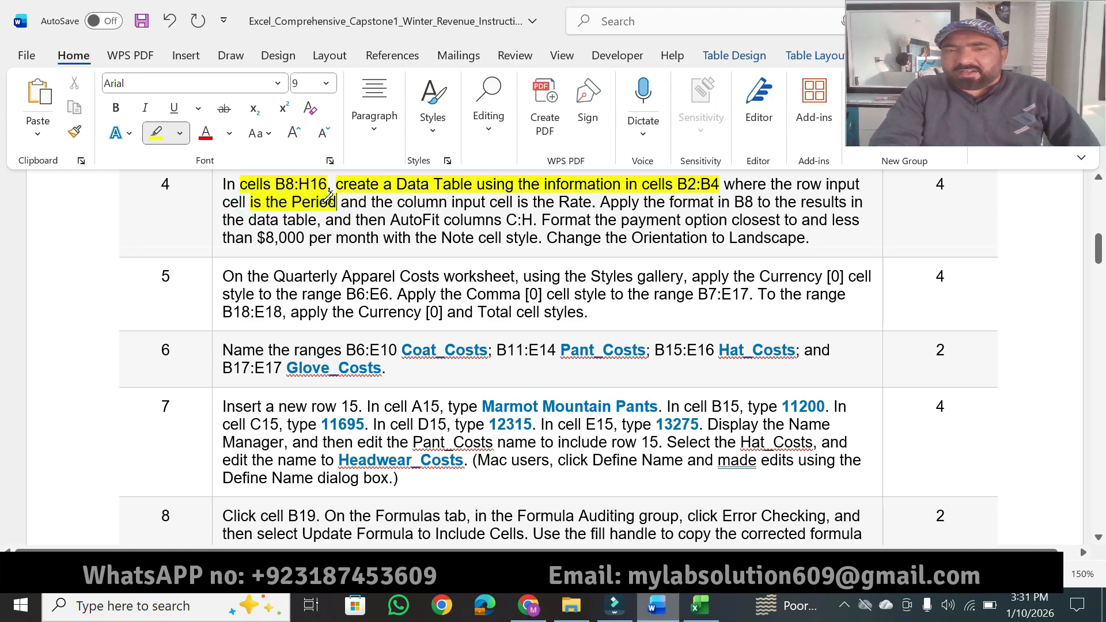
left_click_drag(403, 201, 570, 199)
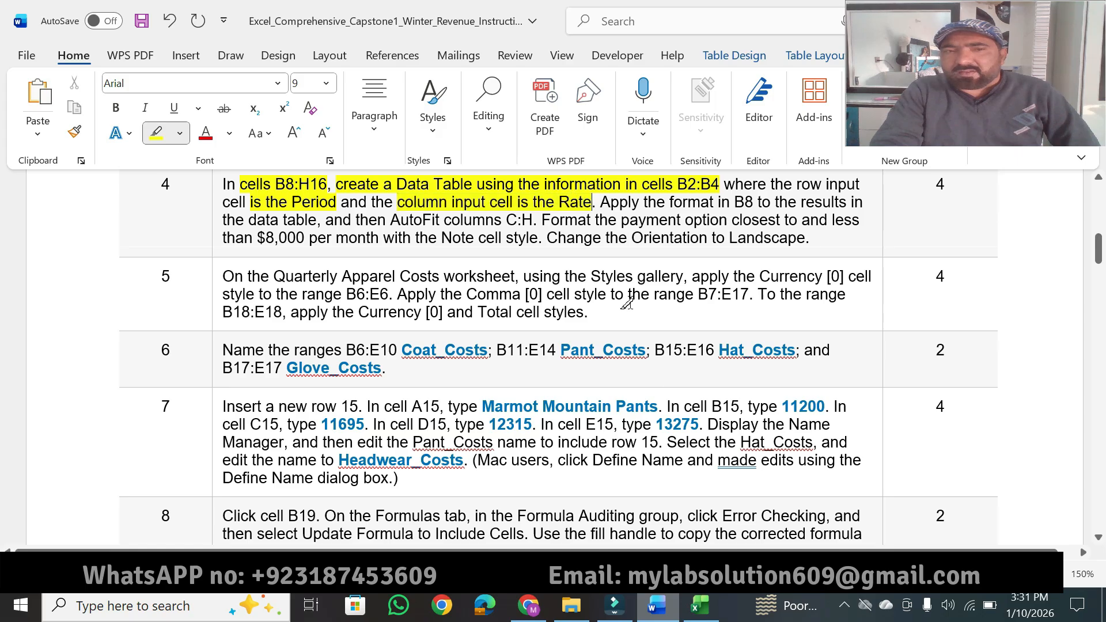
Step: Switch to Excel's Idaho Store worksheet and start a what-if Data Table on the range B8:H16
left_click(703, 616)
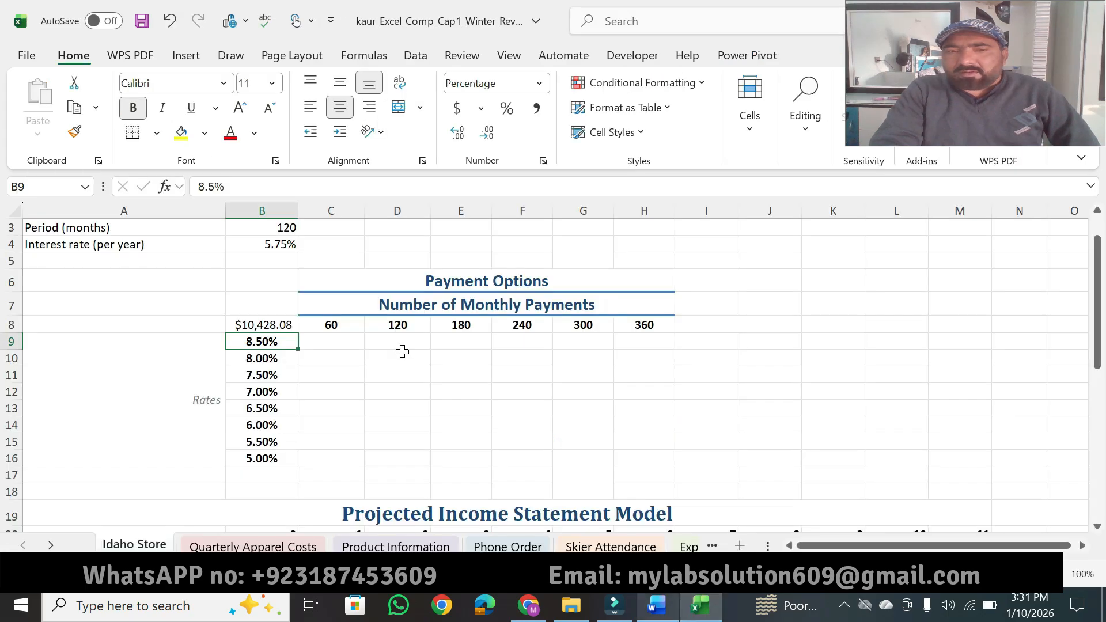
left_click(263, 325)
left_click_drag(262, 325, 636, 458)
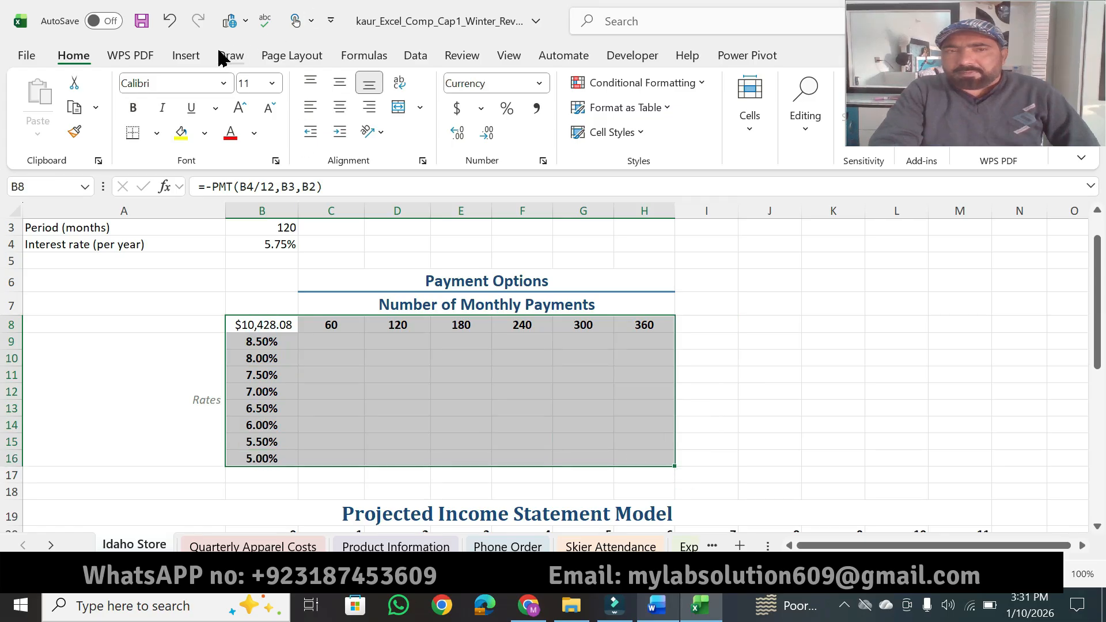
left_click(416, 55)
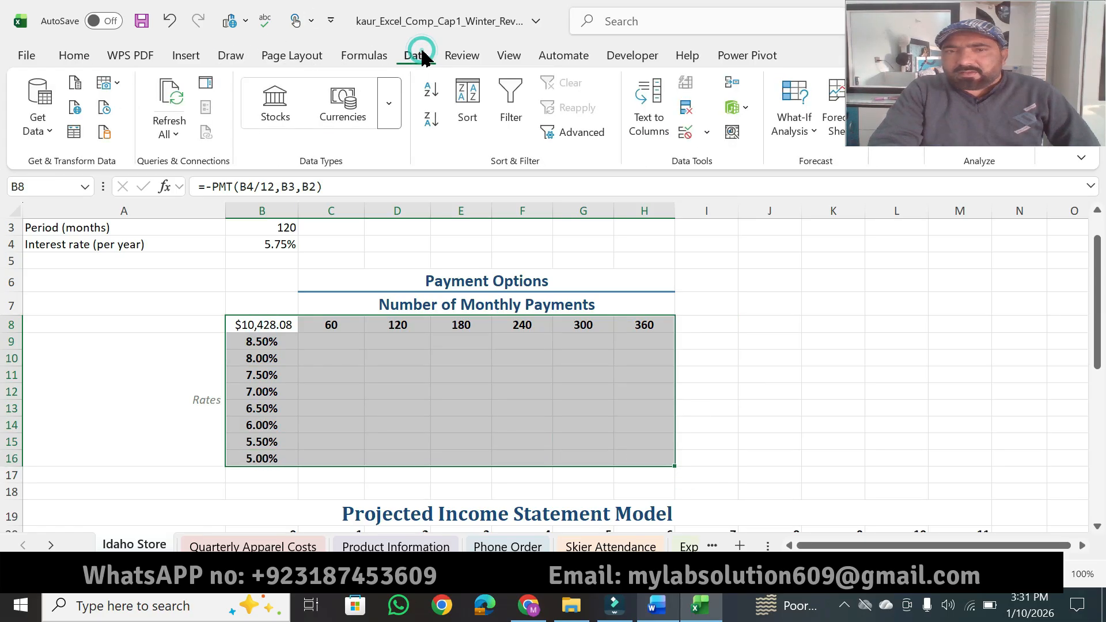
left_click(812, 124)
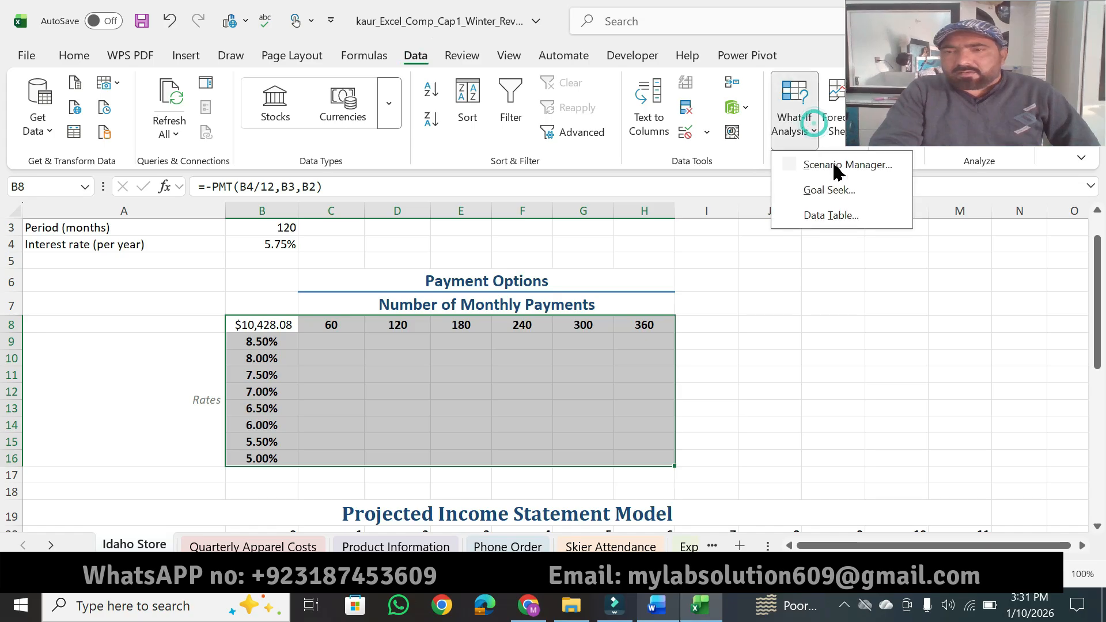
left_click(822, 216)
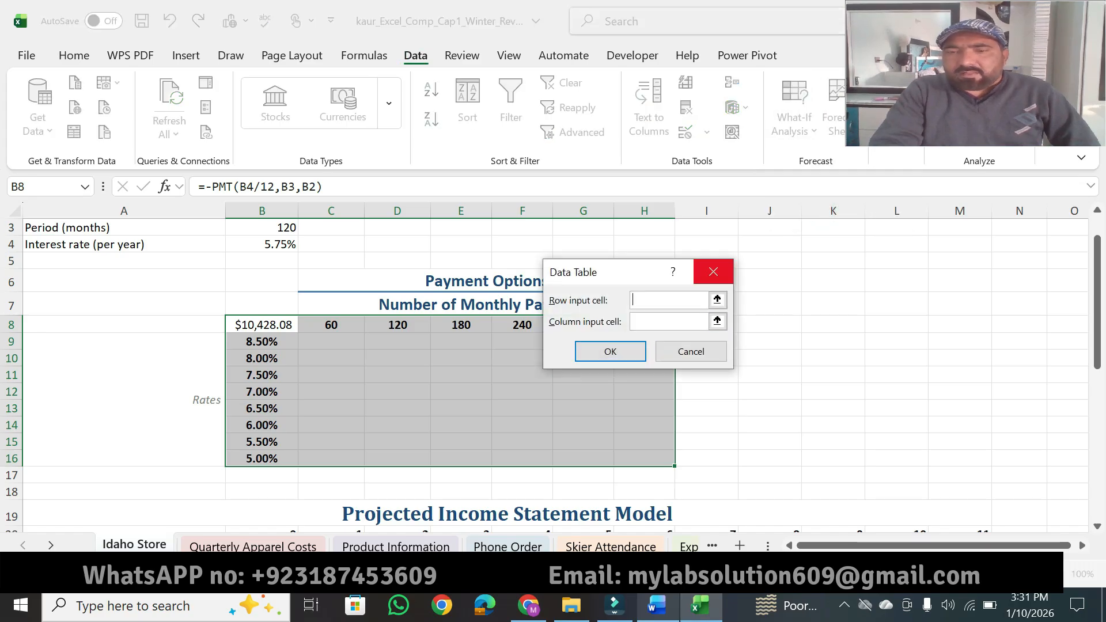
Step: Checking instruction 4 in Word, set the row input cell to B3 and the column input cell to B4, and create the data table
left_click(658, 615)
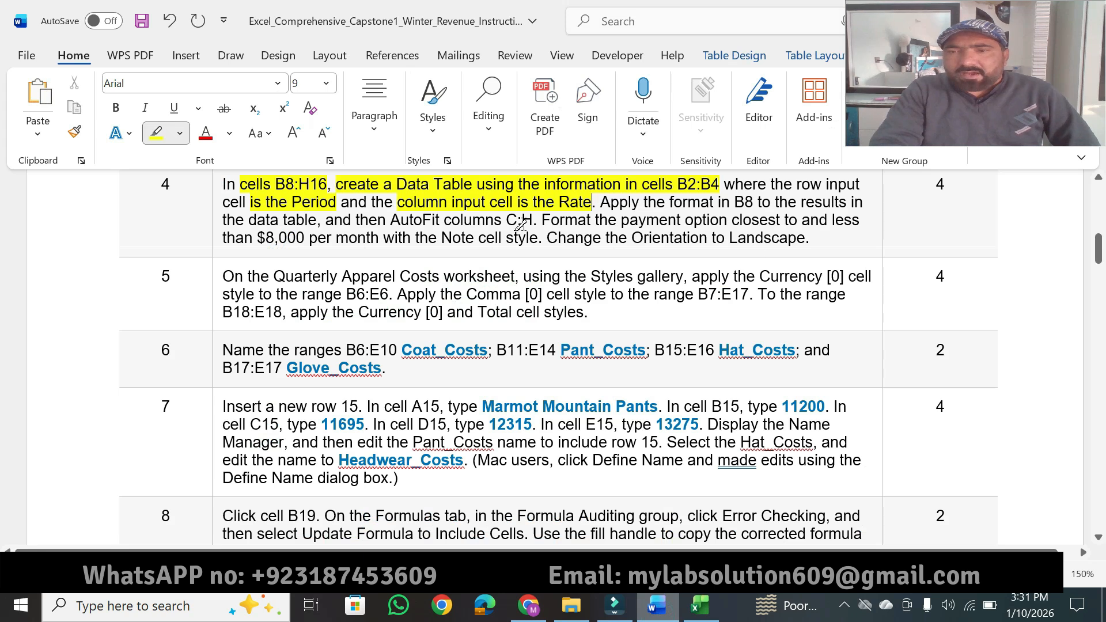
left_click(703, 618)
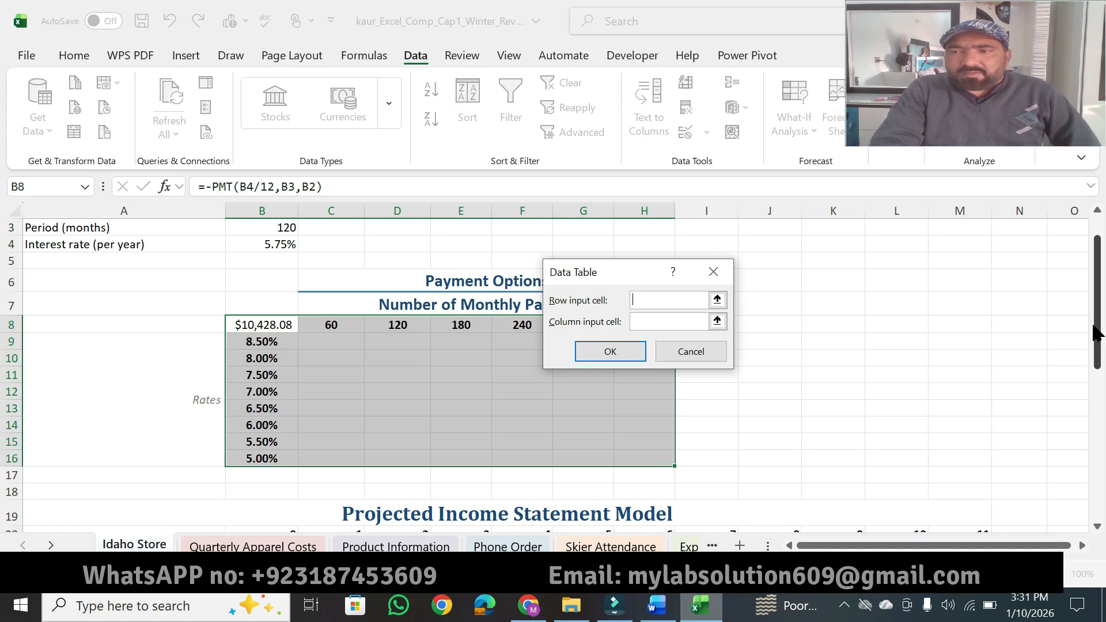
scroll(1094, 334, "up", 1)
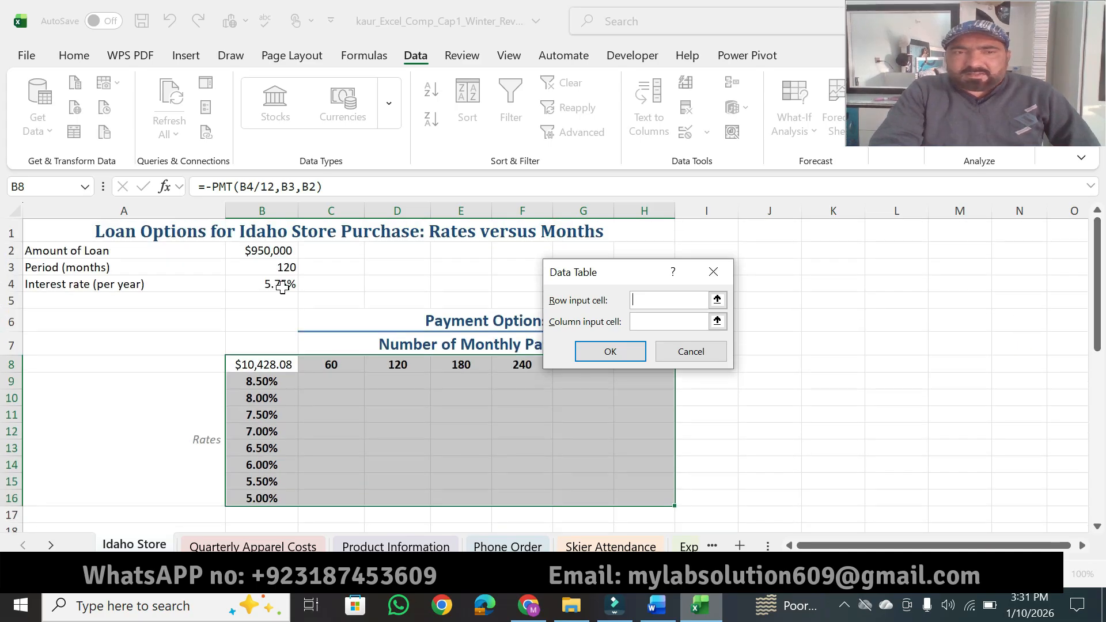
left_click(248, 265)
left_click(644, 320)
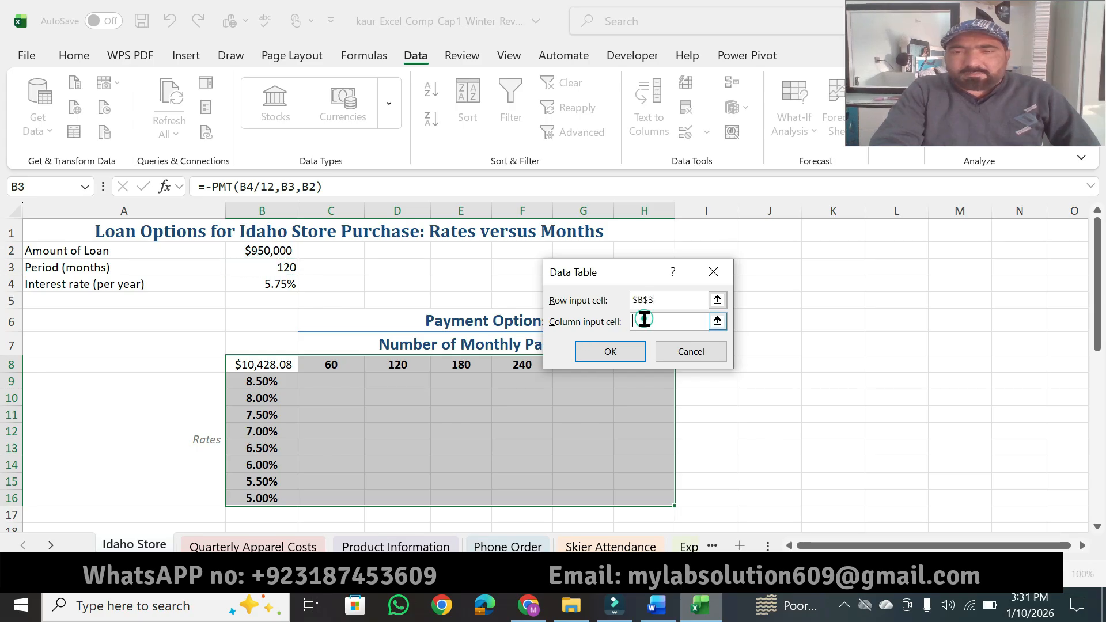
left_click(657, 604)
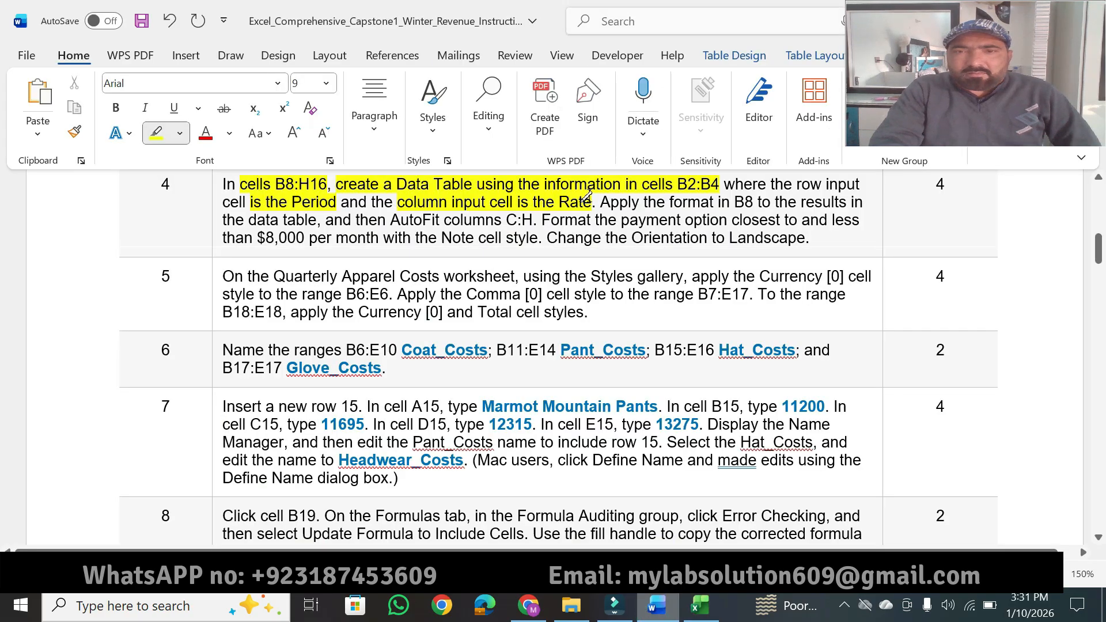
left_click(699, 612)
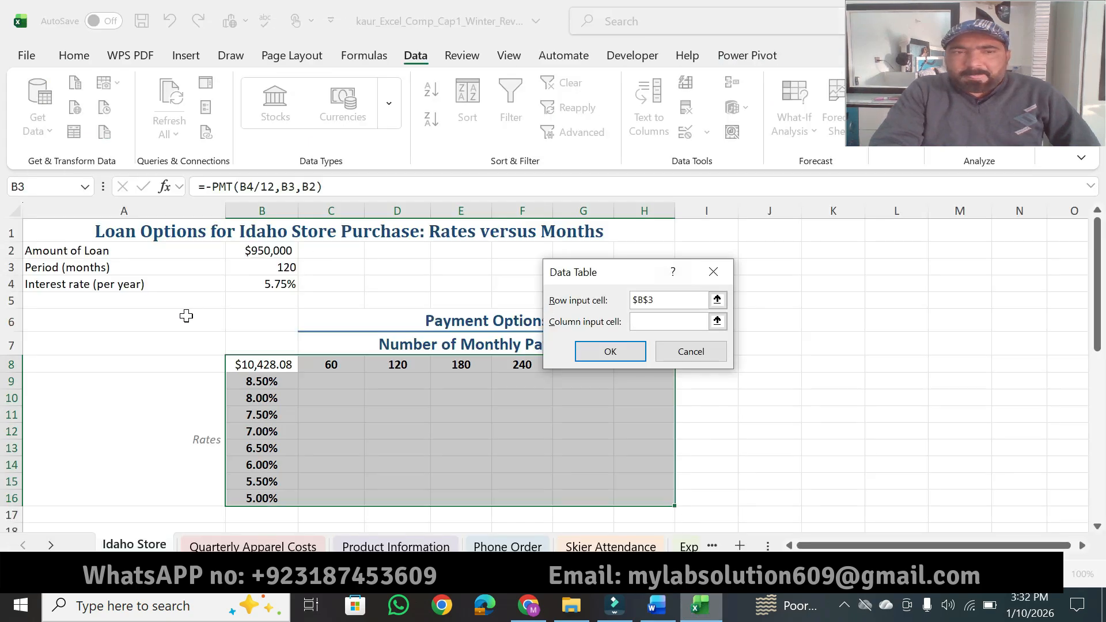
left_click(259, 288)
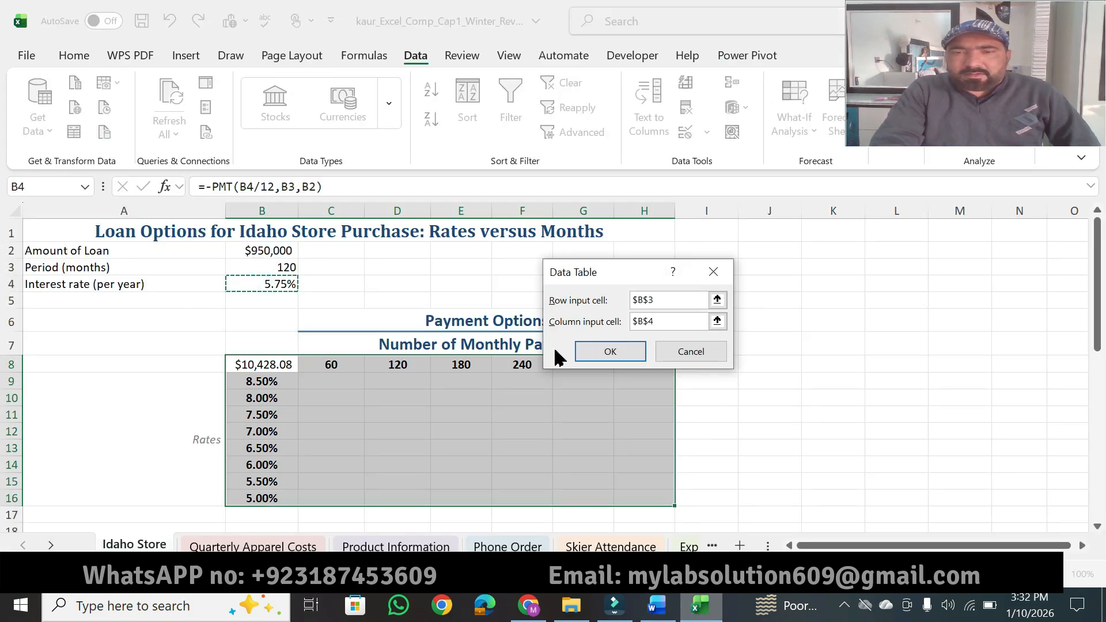
left_click(582, 351)
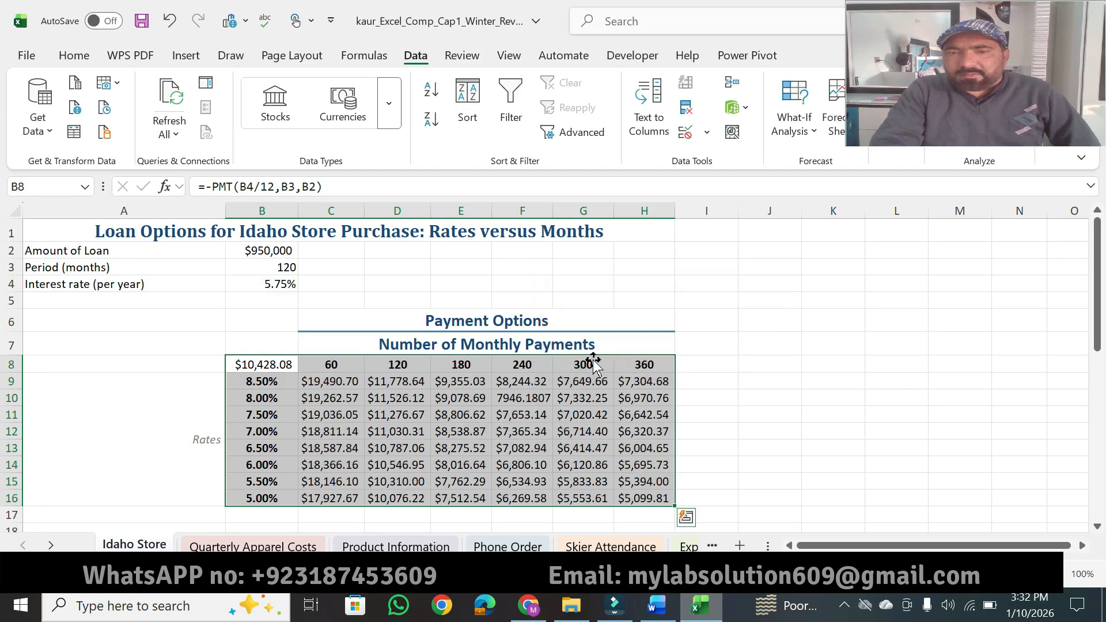
Step: Highlight "Apply the format in B8" and "the data table," in Word instruction 4, and select cell B8 in Excel
key("alt+Tab")
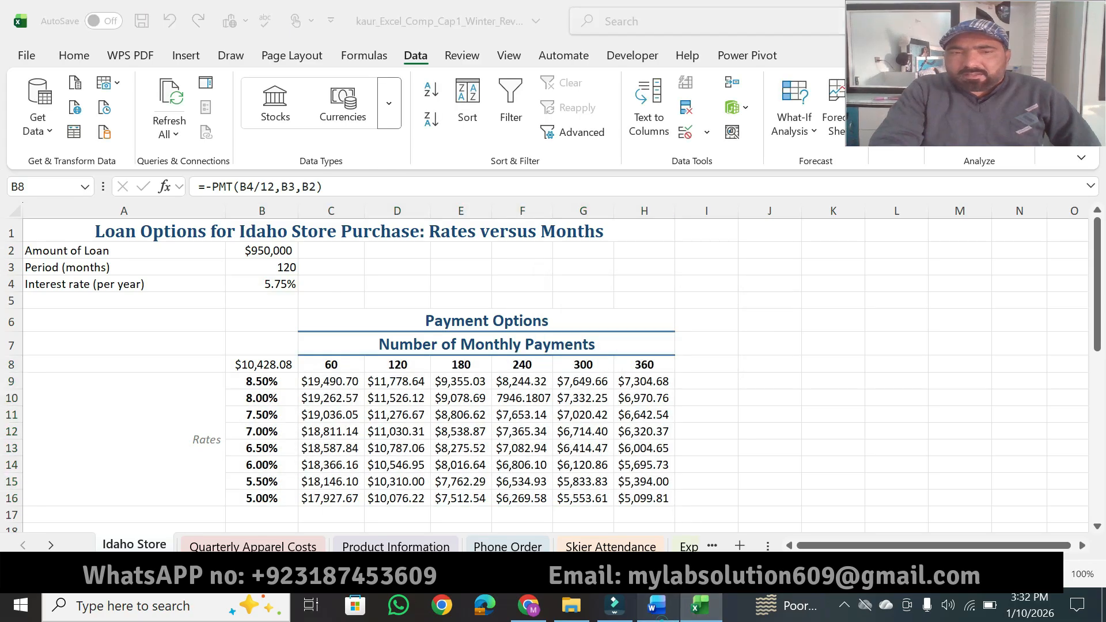
left_click_drag(599, 202, 755, 202)
left_click_drag(318, 219, 223, 219)
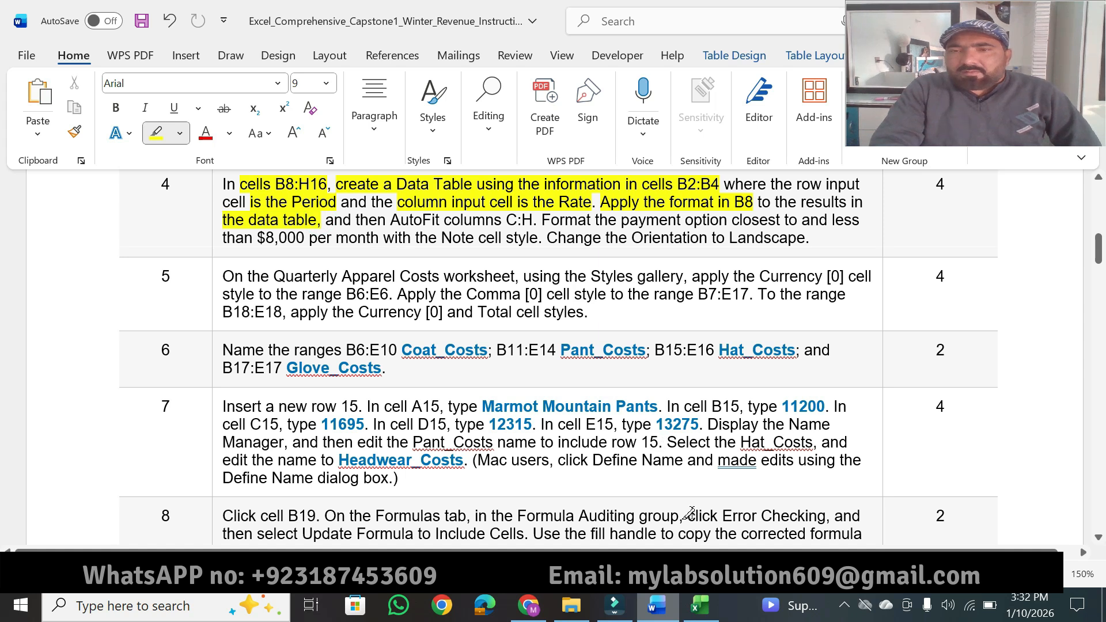
left_click(692, 606)
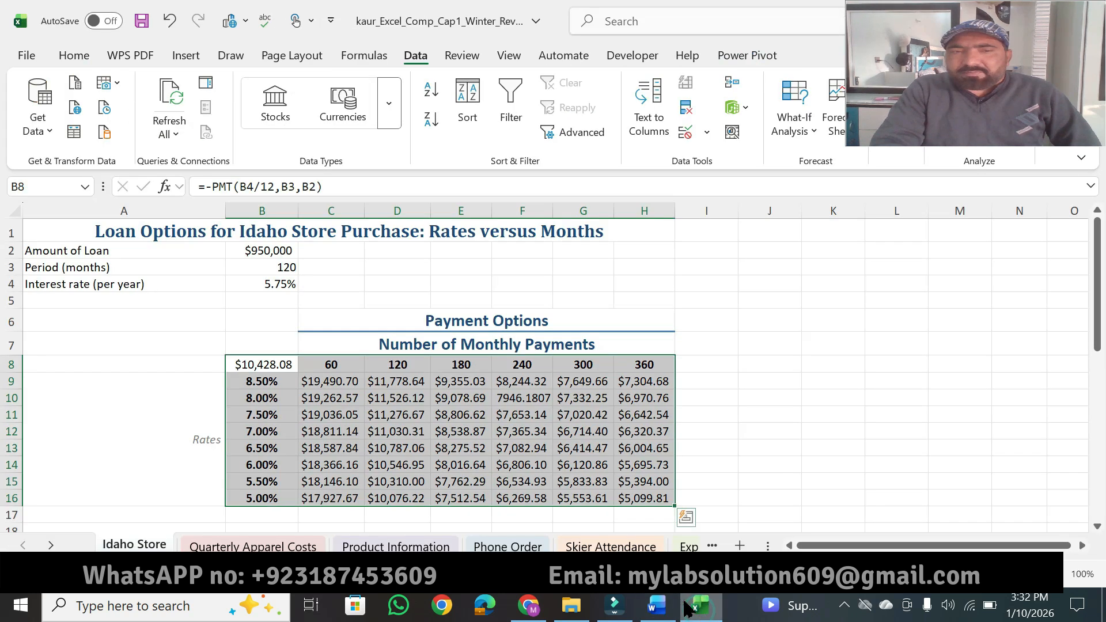
left_click(269, 371)
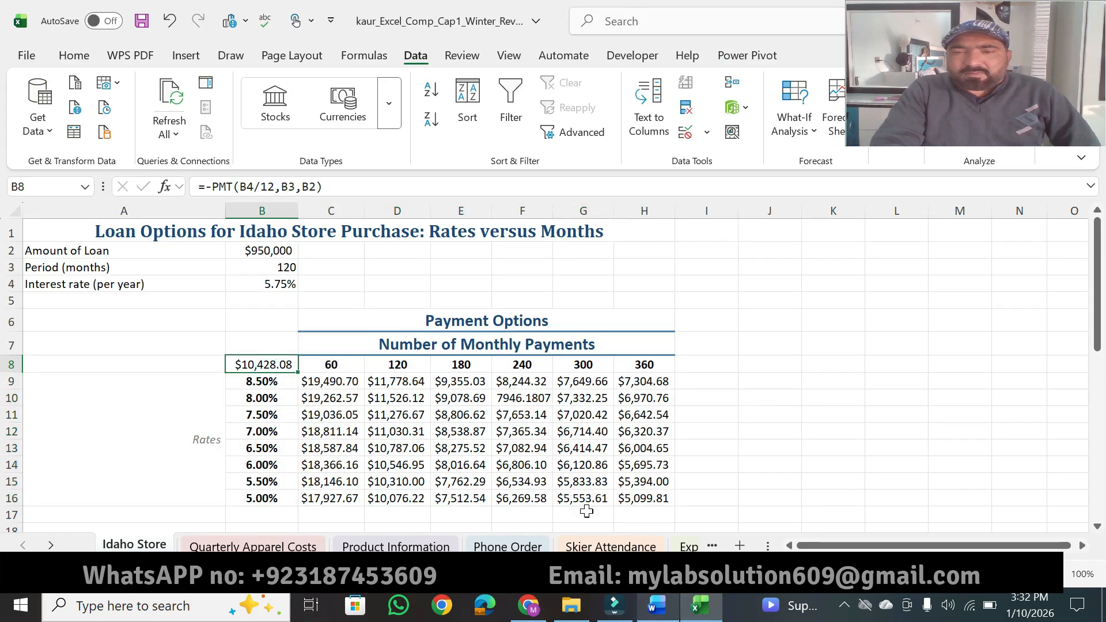
Step: Highlight "AutoFit columns C:H" in Word instruction 4, and return to the Excel worksheet
left_click(657, 606)
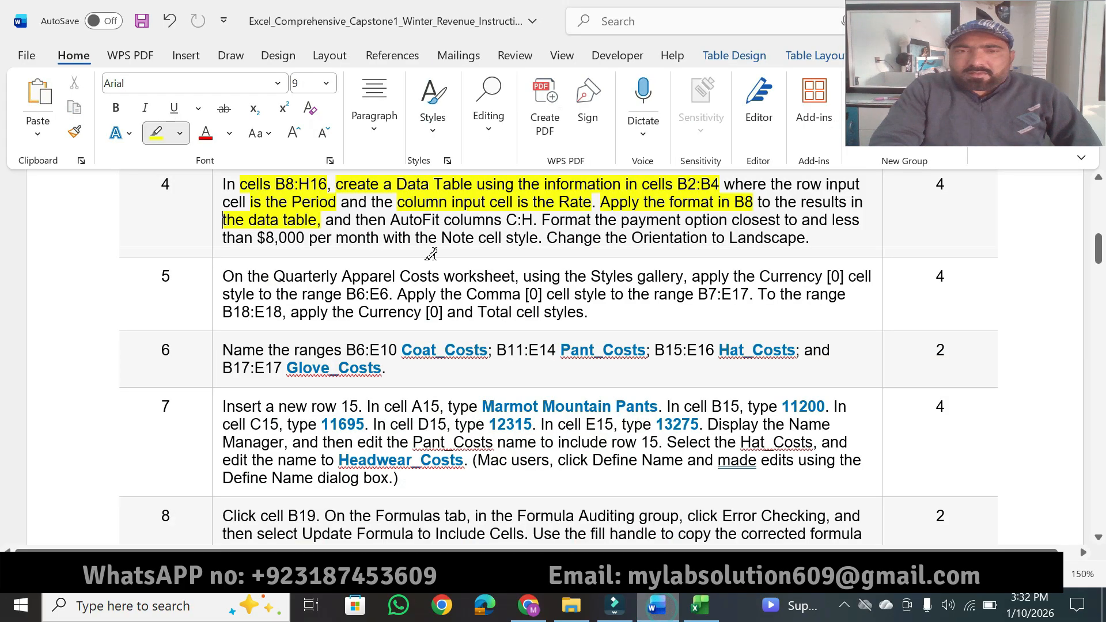
left_click_drag(390, 219, 537, 219)
left_click(699, 605)
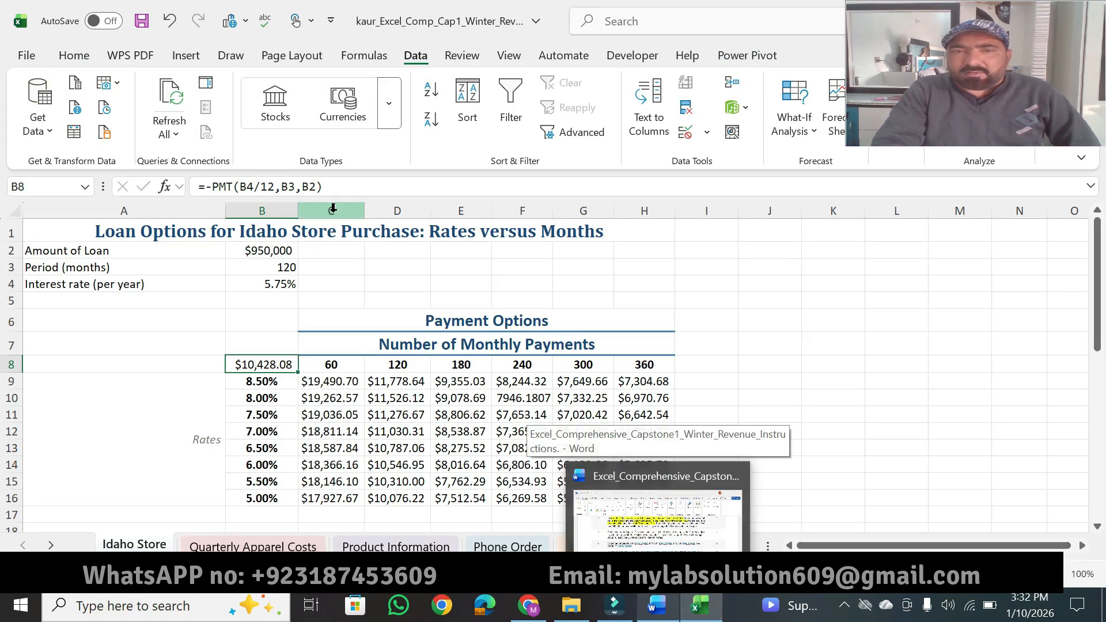
Step: AutoFit columns C:H on the Idaho Store worksheet
left_click_drag(332, 208, 668, 232)
double_click(673, 215)
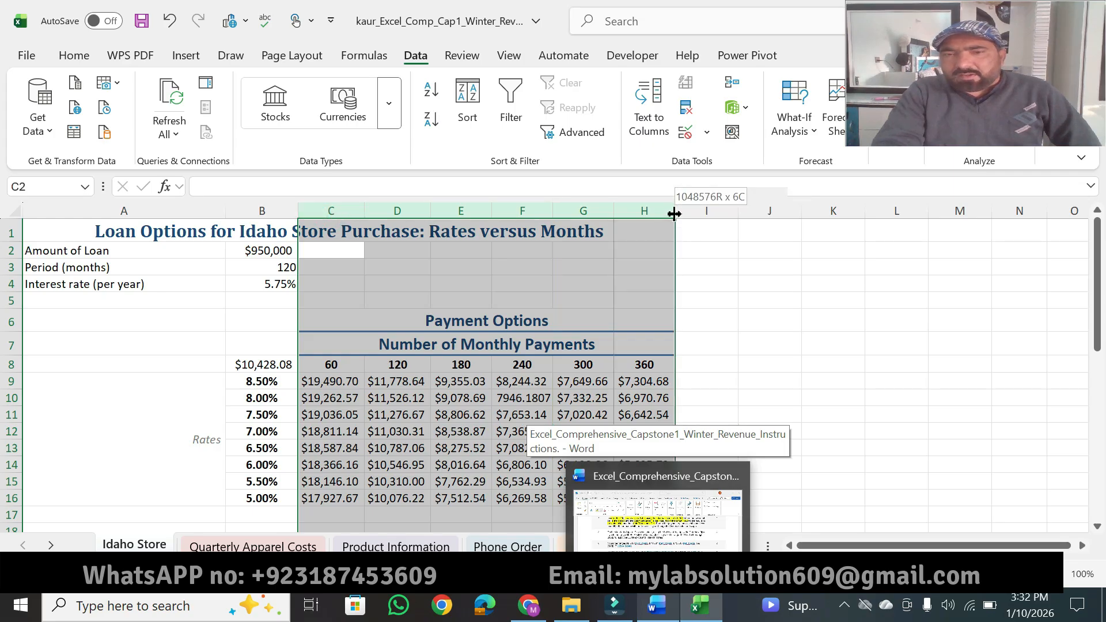
Step: Switch to Word and highlight "payment option closest to" and "8,000 per month with the Note cell style." in instruction 4
left_click(657, 606)
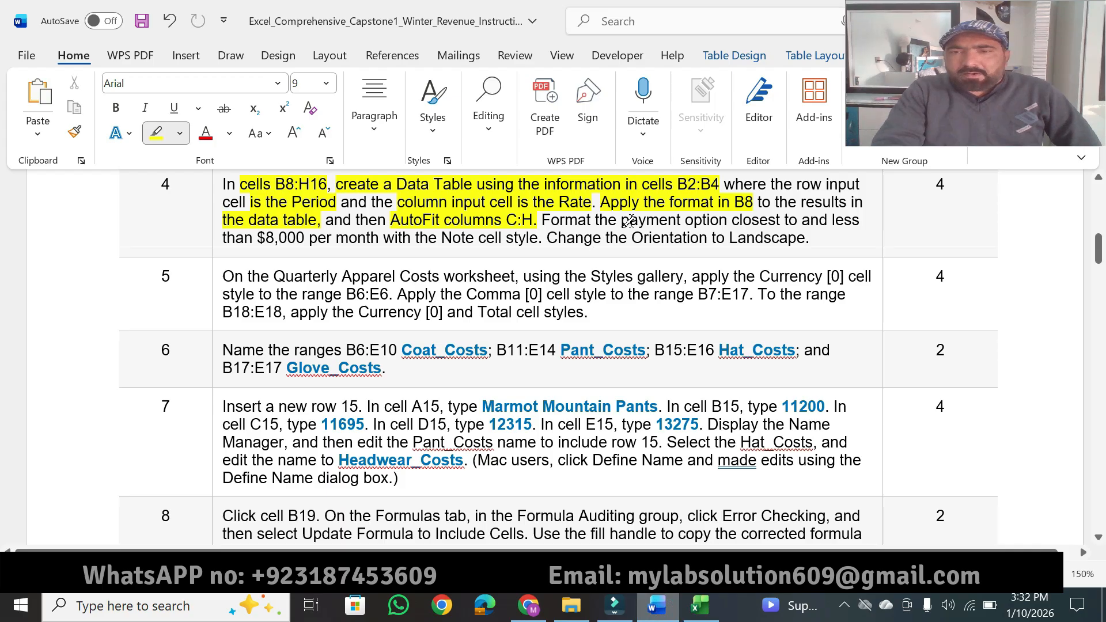
left_click_drag(620, 220, 799, 219)
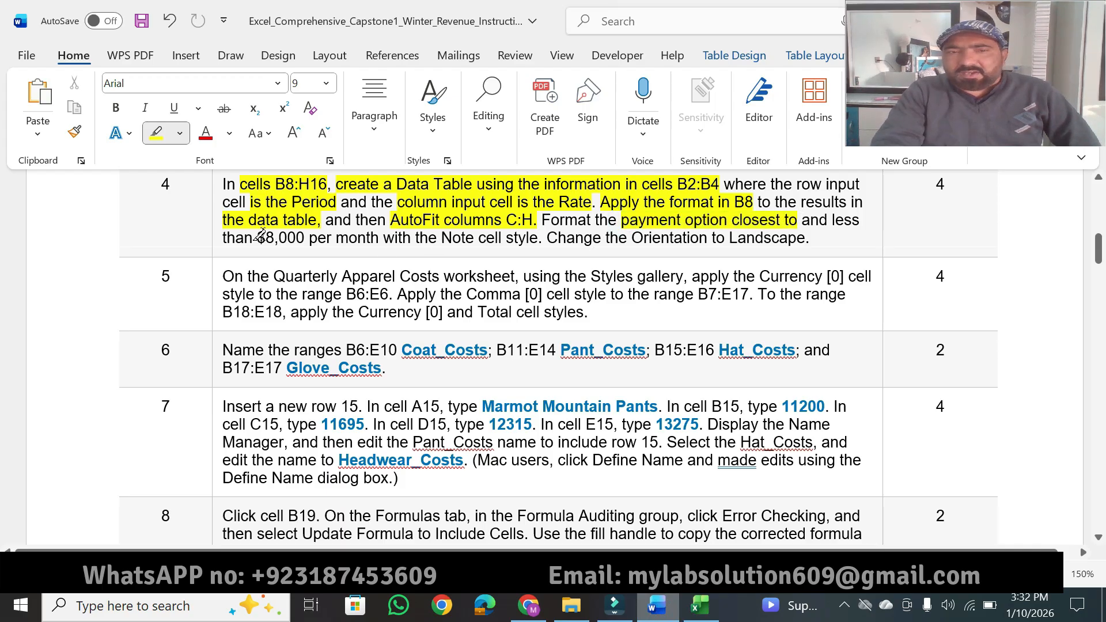
left_click_drag(260, 236, 558, 233)
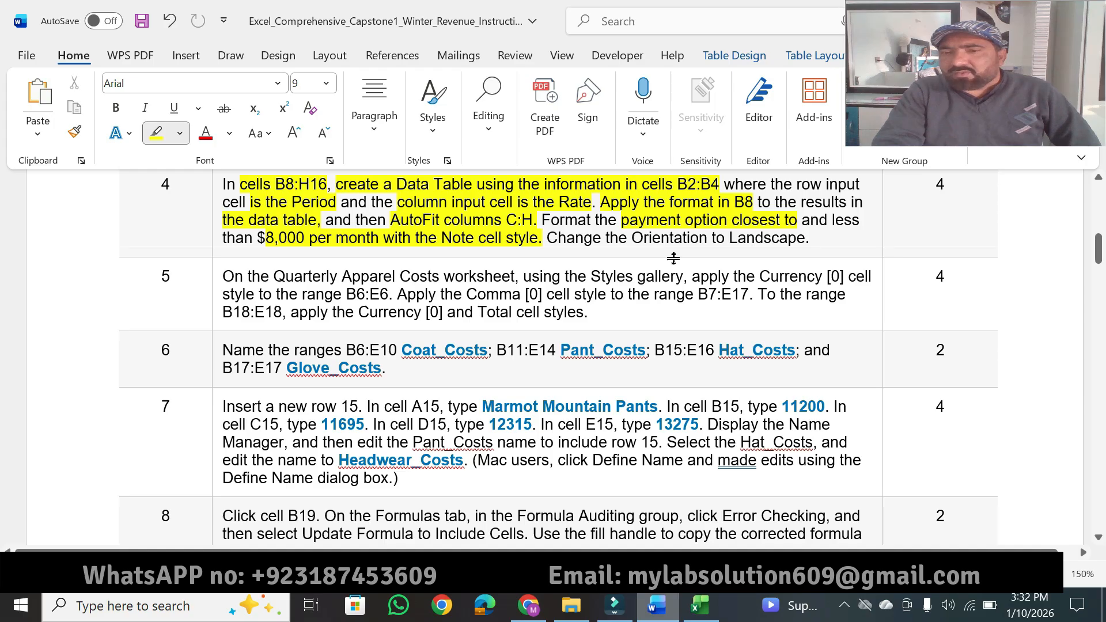
Step: Switch to Excel and apply the Note cell style to E15, the 180-month payment at the 5.50% rate
left_click(704, 608)
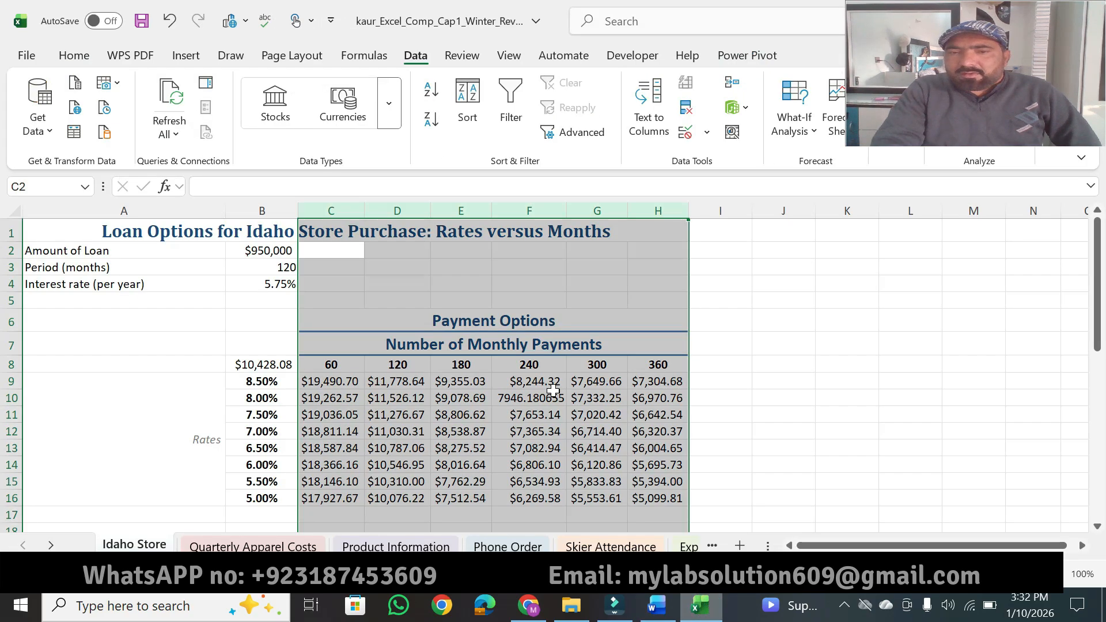
left_click(537, 386)
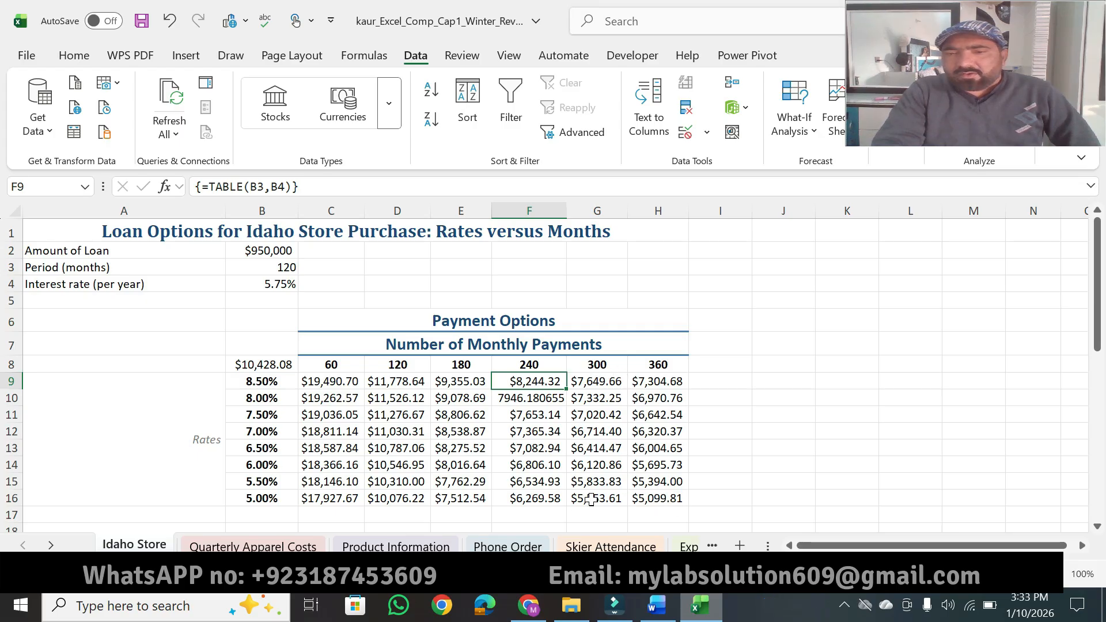
left_click(468, 481)
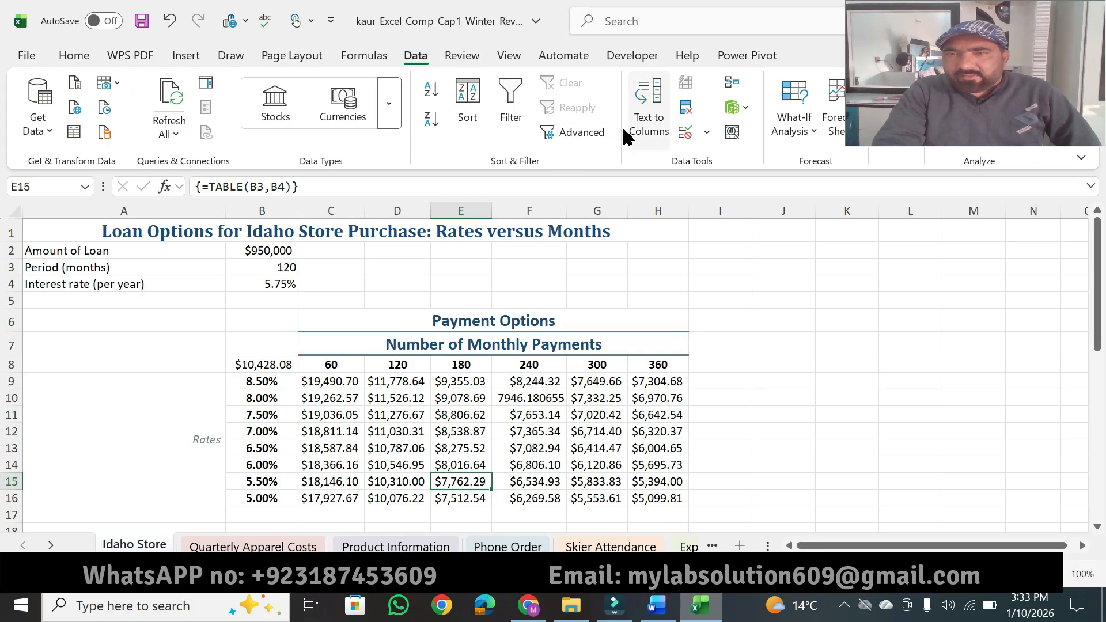
left_click(81, 56)
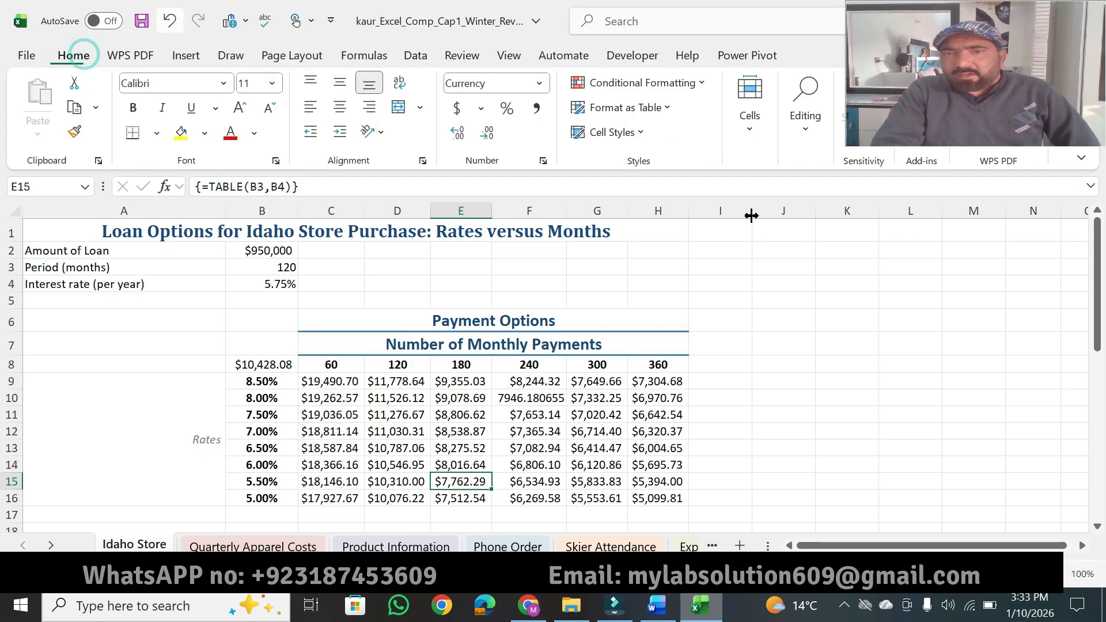
left_click(633, 133)
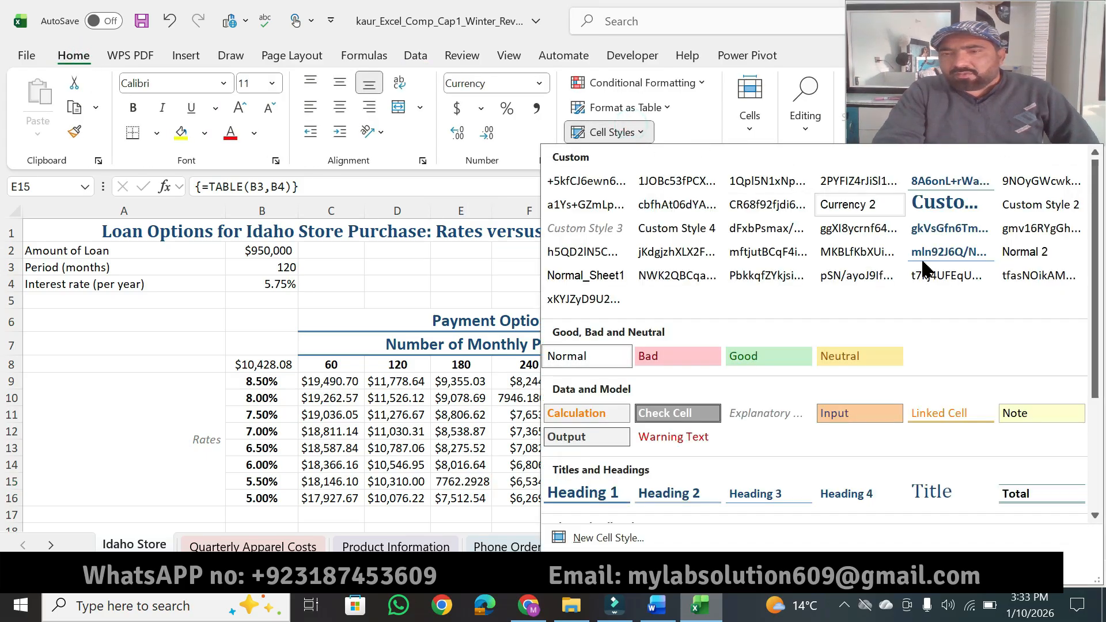
left_click(1022, 416)
Step: Highlight "the Orientation to Landscape" in Word instruction 4, and set the Idaho Store worksheet's page orientation to Landscape in Excel
left_click(656, 604)
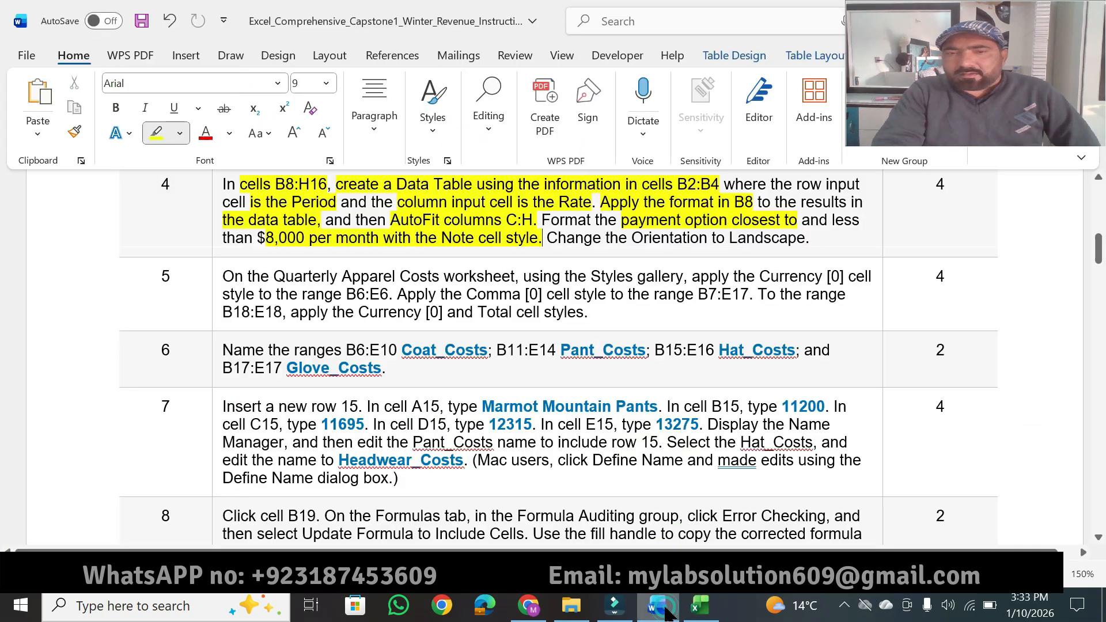
left_click_drag(604, 241, 805, 239)
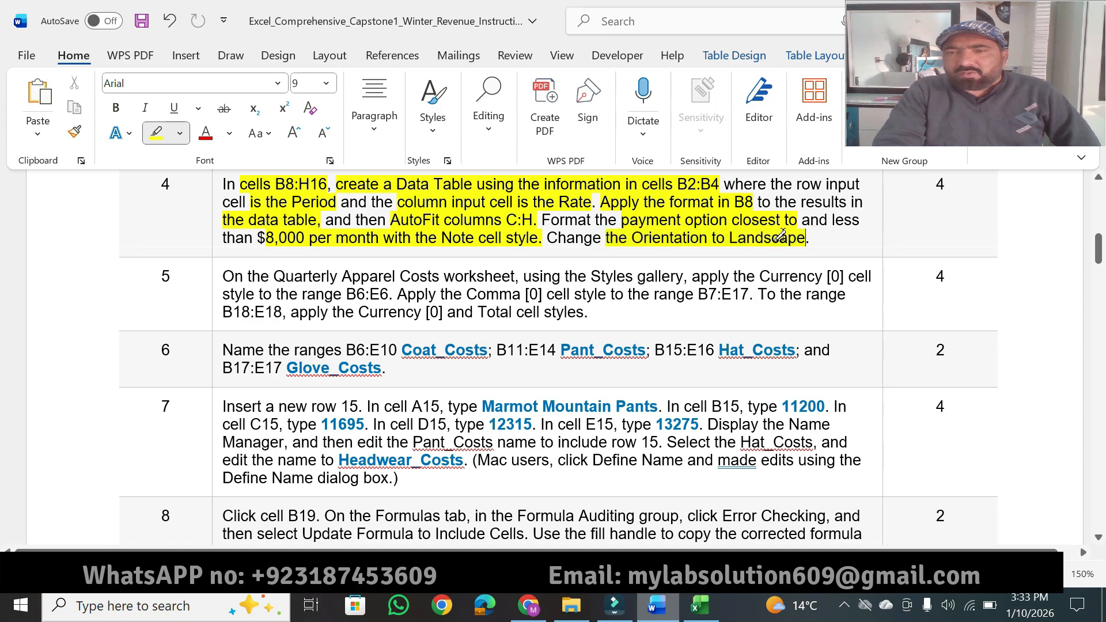
left_click(696, 600)
left_click(307, 58)
left_click(213, 134)
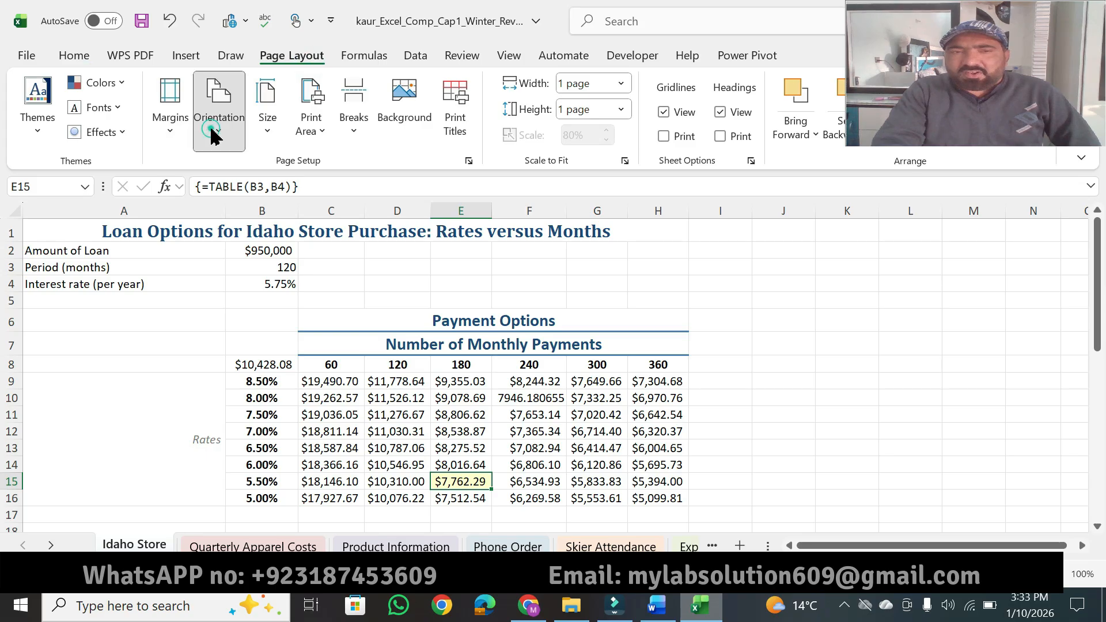
left_click(255, 219)
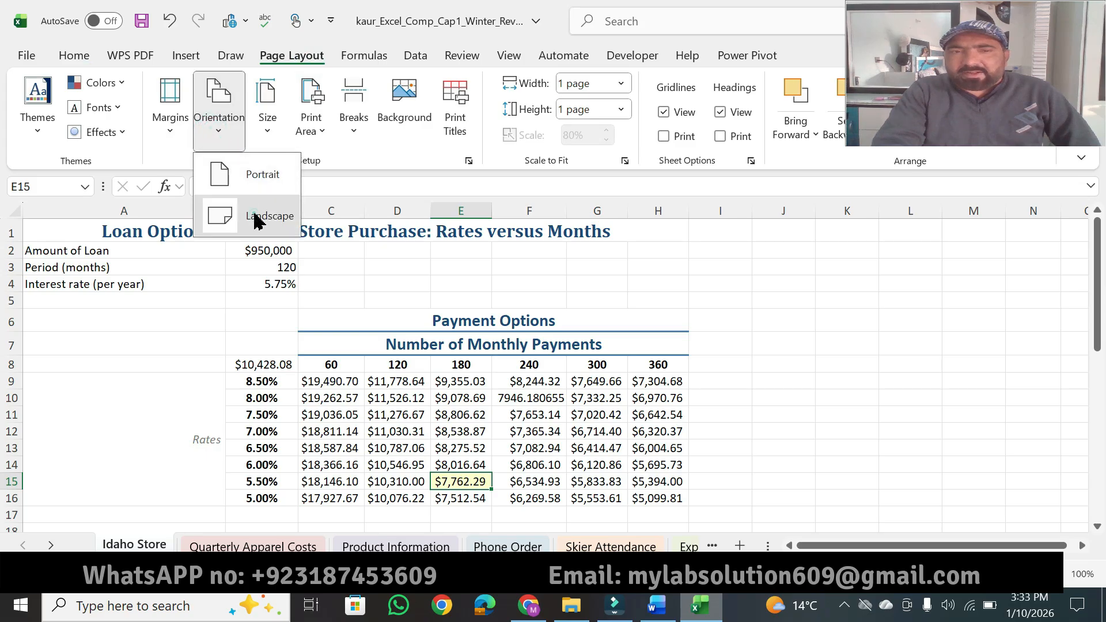
Step: In Word, highlight instruction 4's point value and "Quarterly Apparel Costs worksheet" in instruction 5
left_click(656, 615)
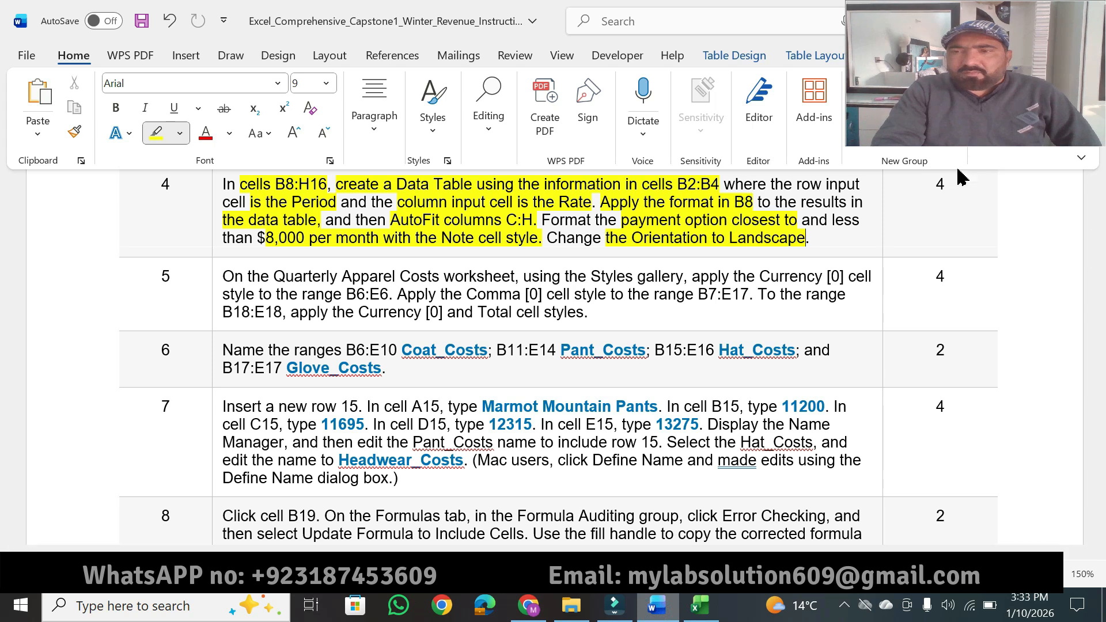
left_click_drag(950, 185, 931, 190)
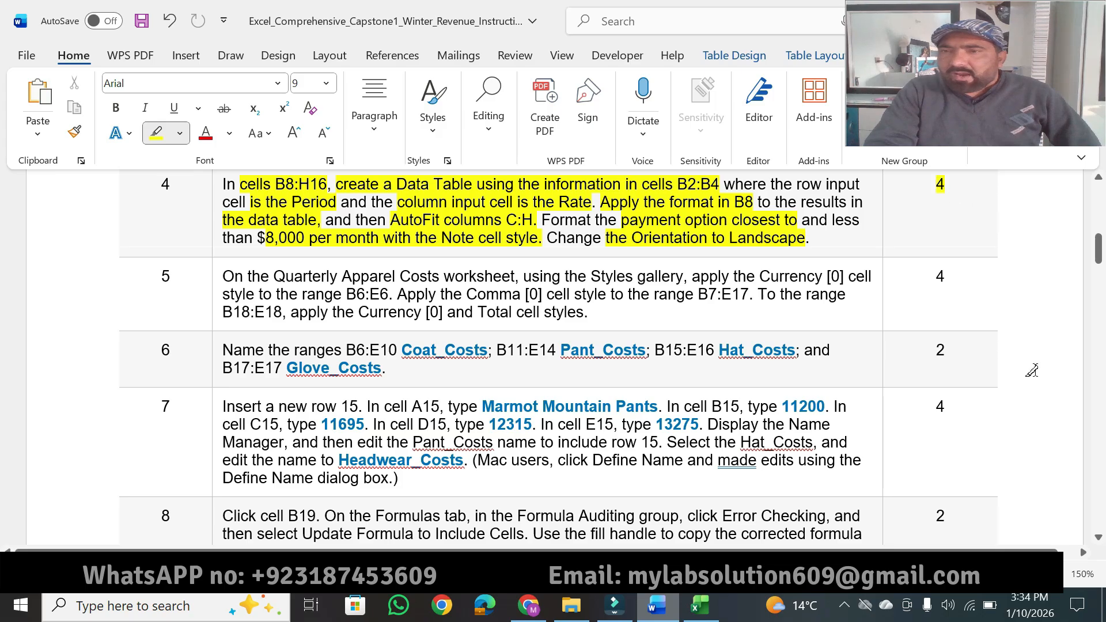
scroll(1099, 539, "down", 5)
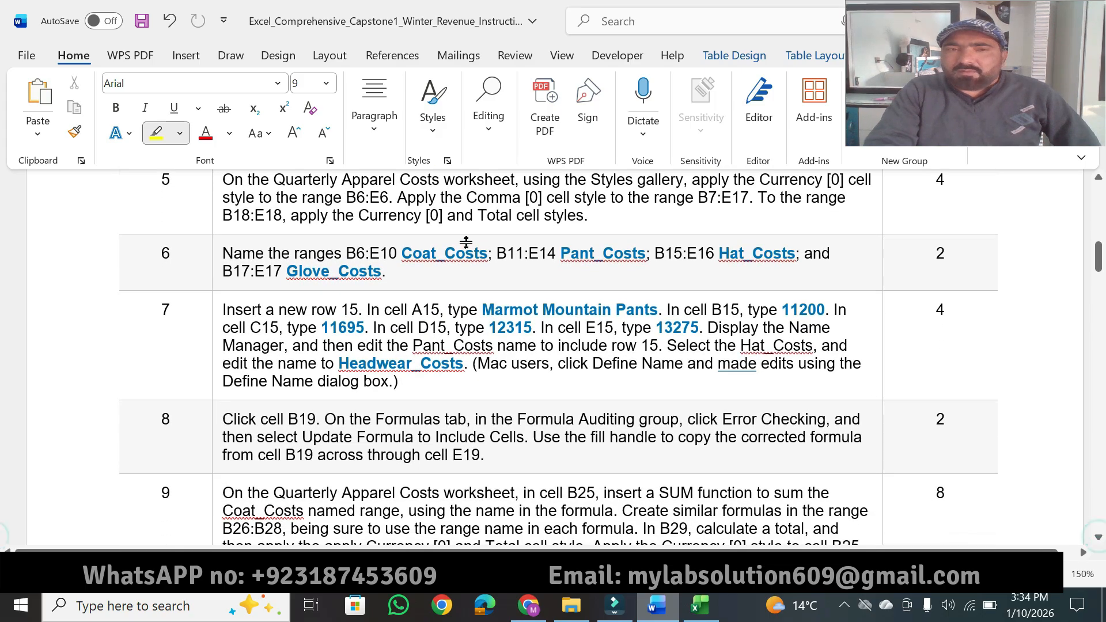
left_click_drag(270, 182, 474, 173)
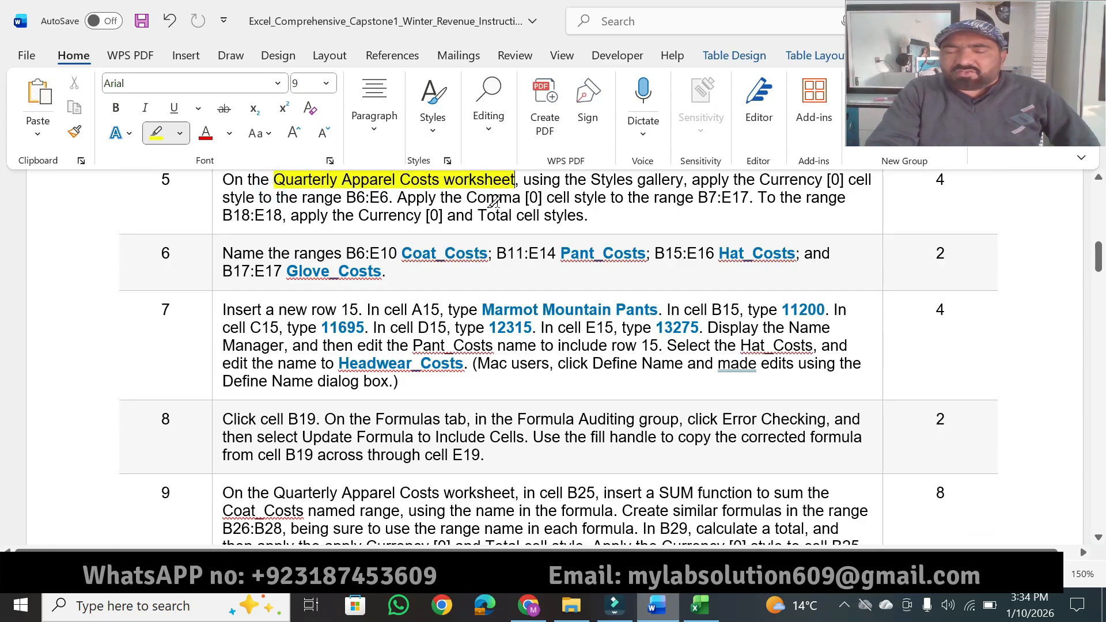
Step: Open Excel's Quarterly Apparel Costs worksheet, and highlight "Styles gallery, apply the Currency [0] cell" and "the range B6:E6" in Word instruction 5
left_click(699, 605)
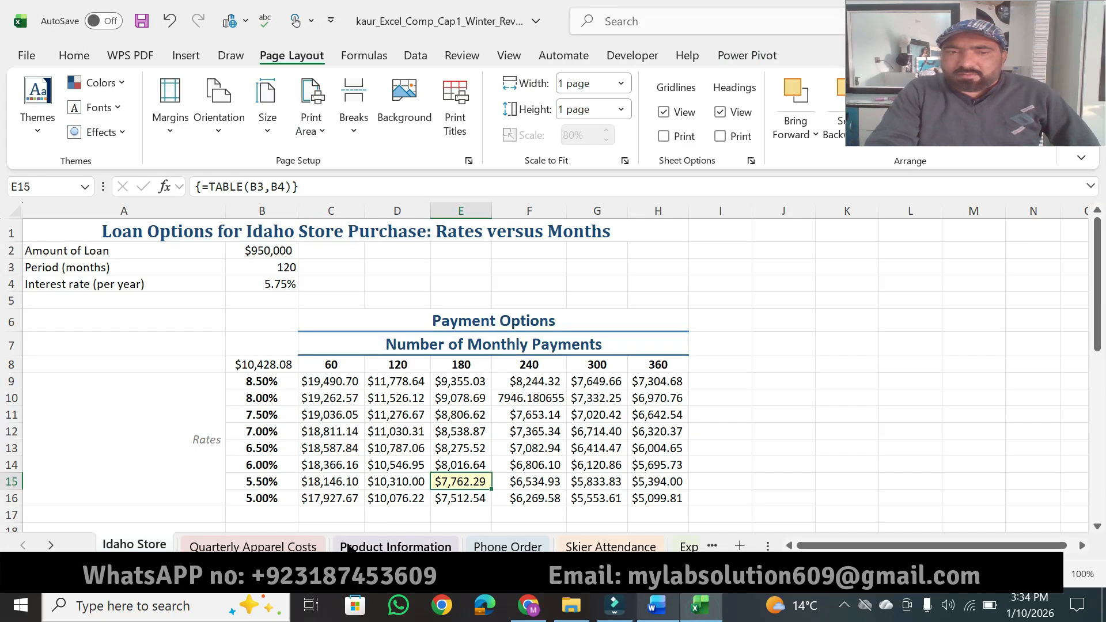
left_click(252, 546)
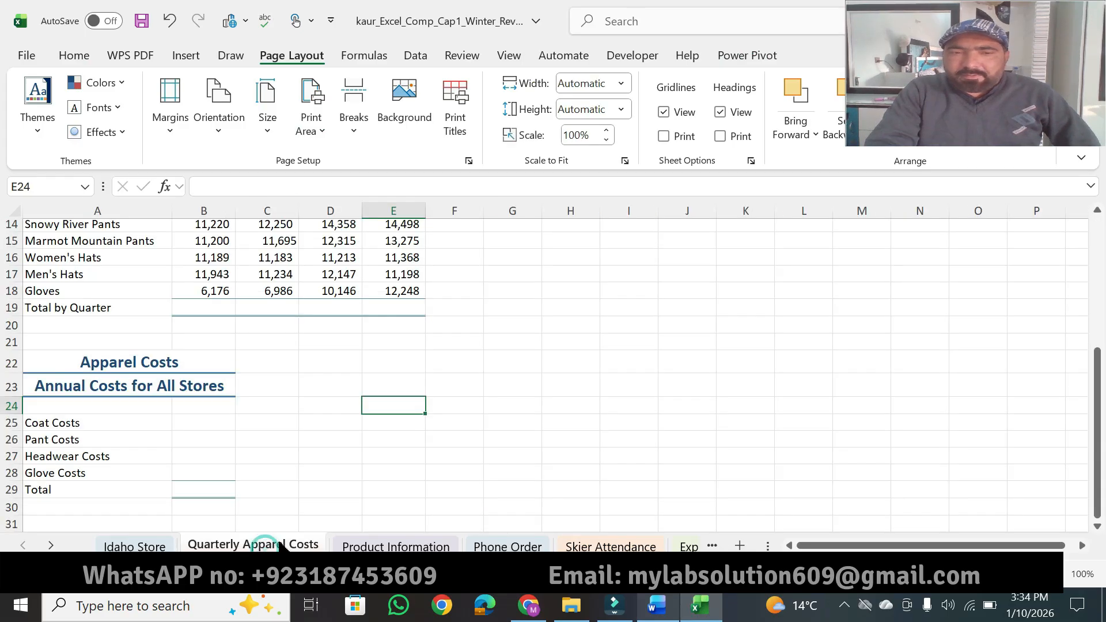
left_click(657, 605)
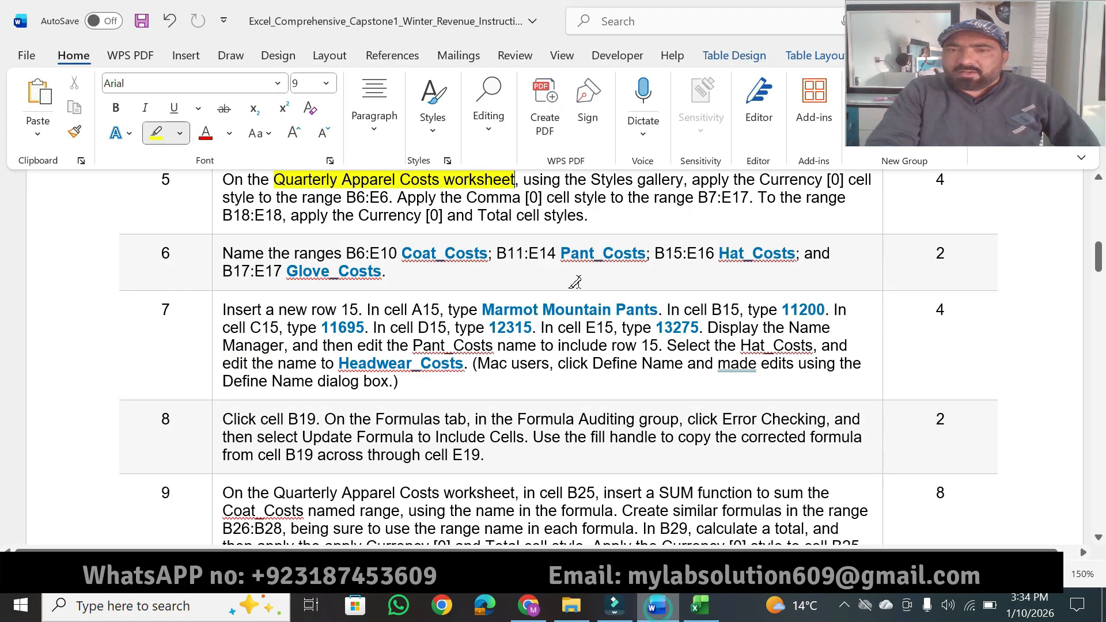
left_click_drag(592, 178, 869, 177)
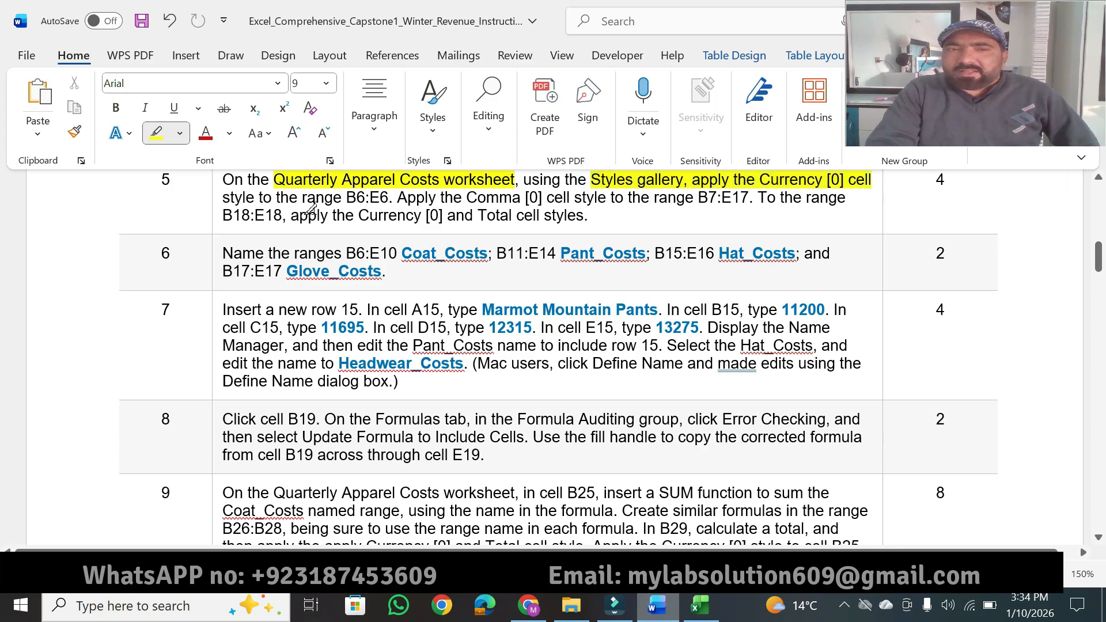
left_click_drag(276, 196, 389, 197)
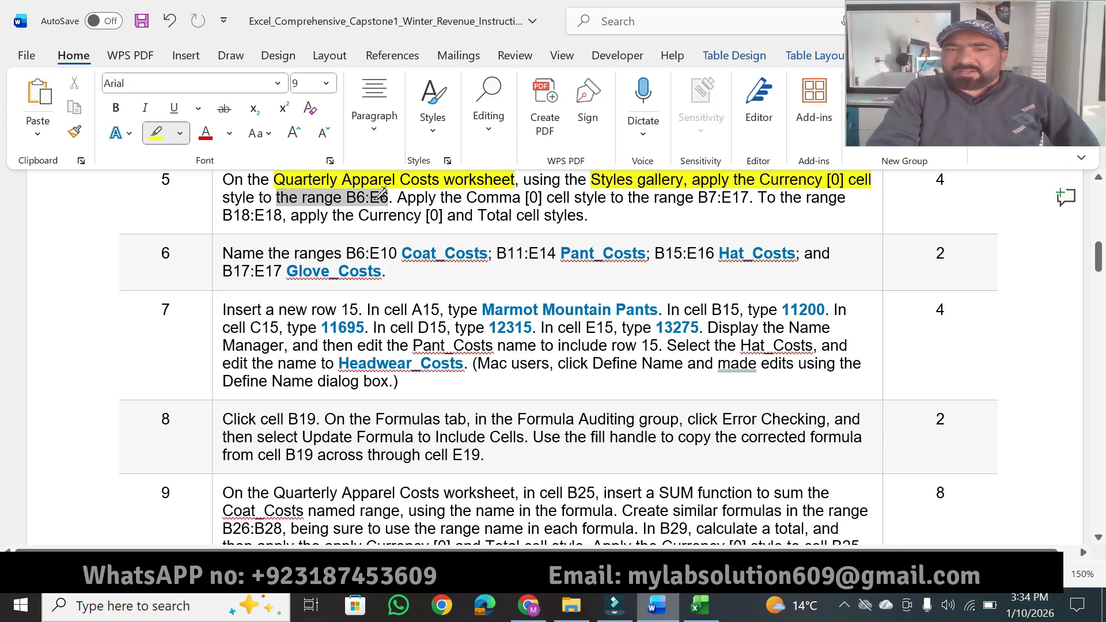
Step: Switch to Excel and apply the Currency [0] cell style to the range B6:E6 on the Quarterly Apparel Costs worksheet
left_click(700, 605)
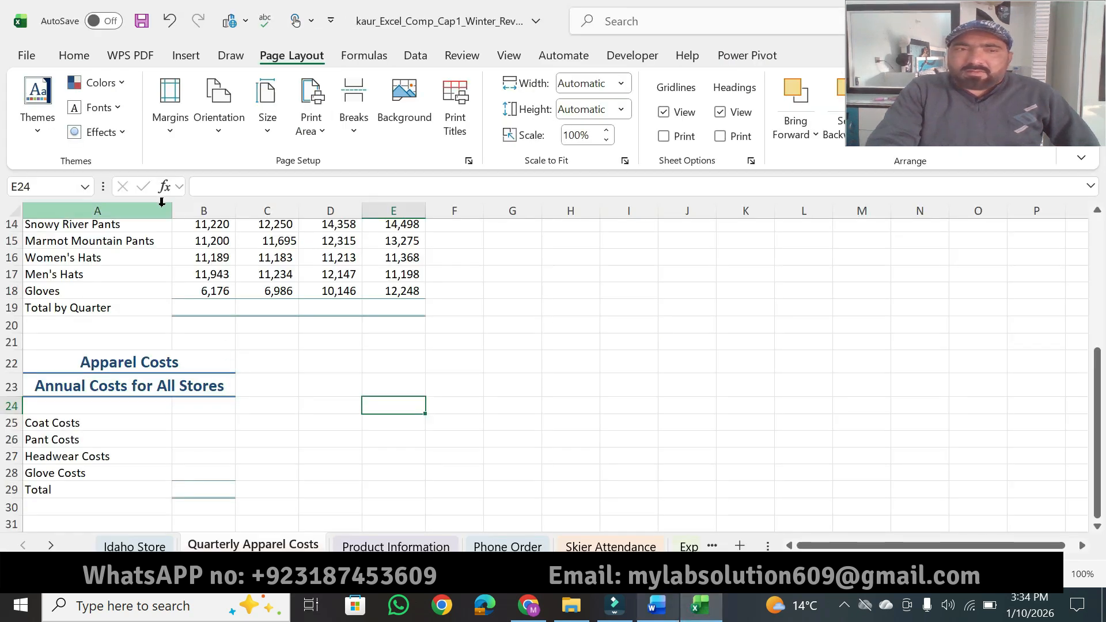
left_click(35, 189)
type("b")
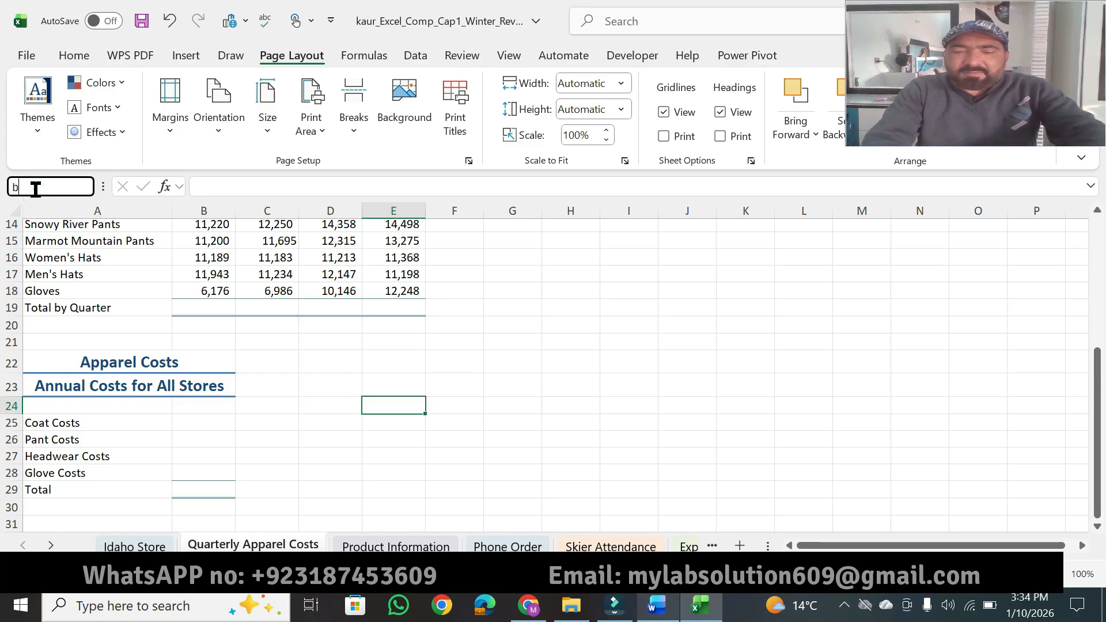
type("6:e1")
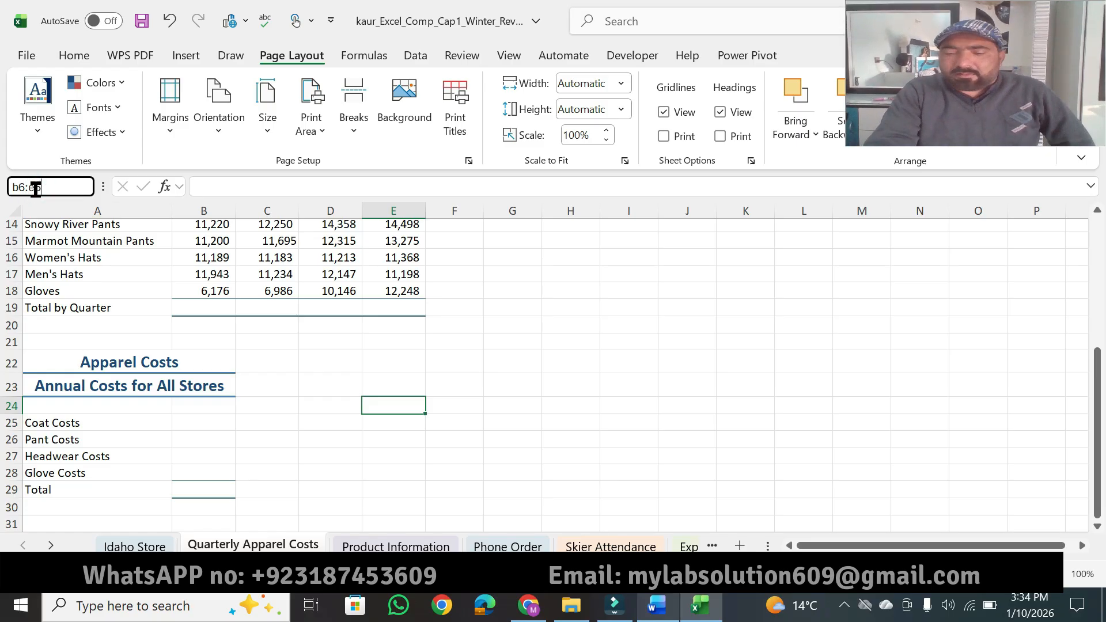
key("Return")
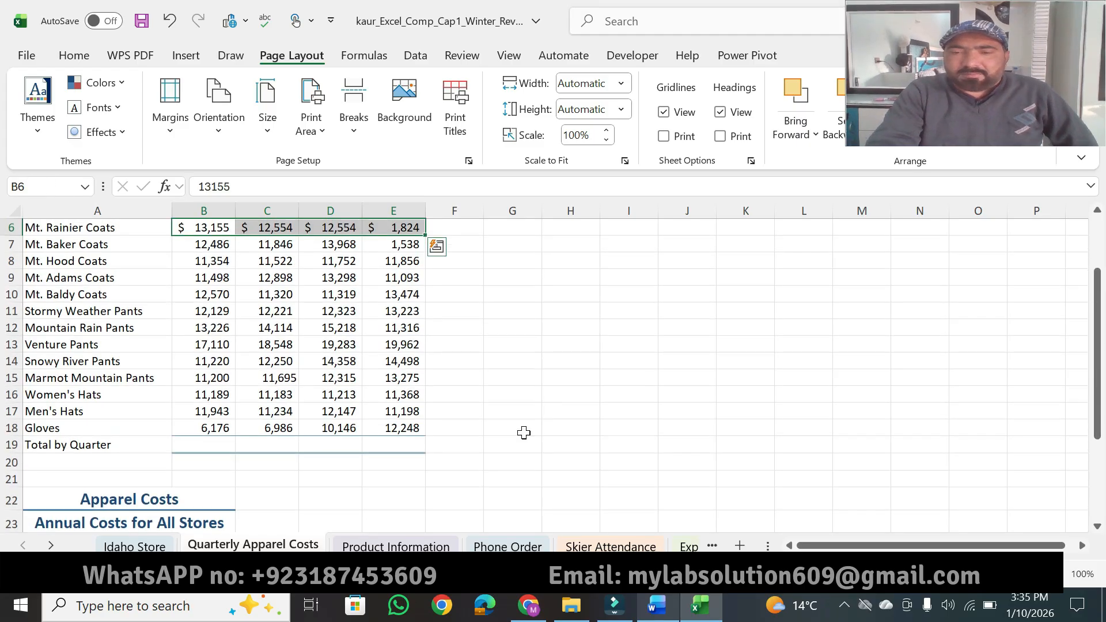
left_click(657, 606)
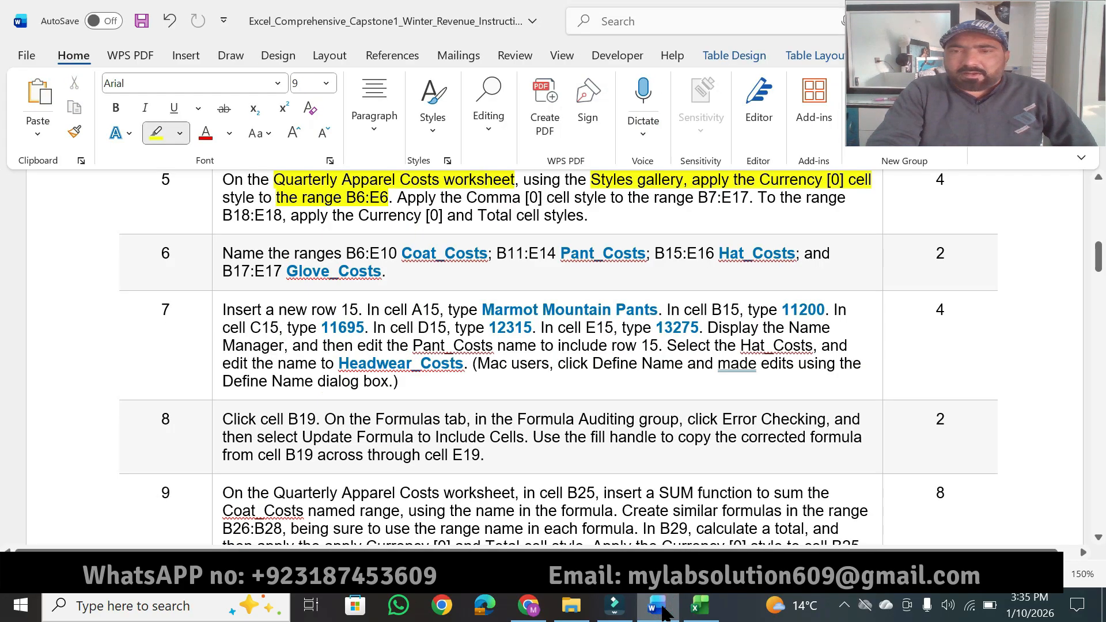
left_click(699, 606)
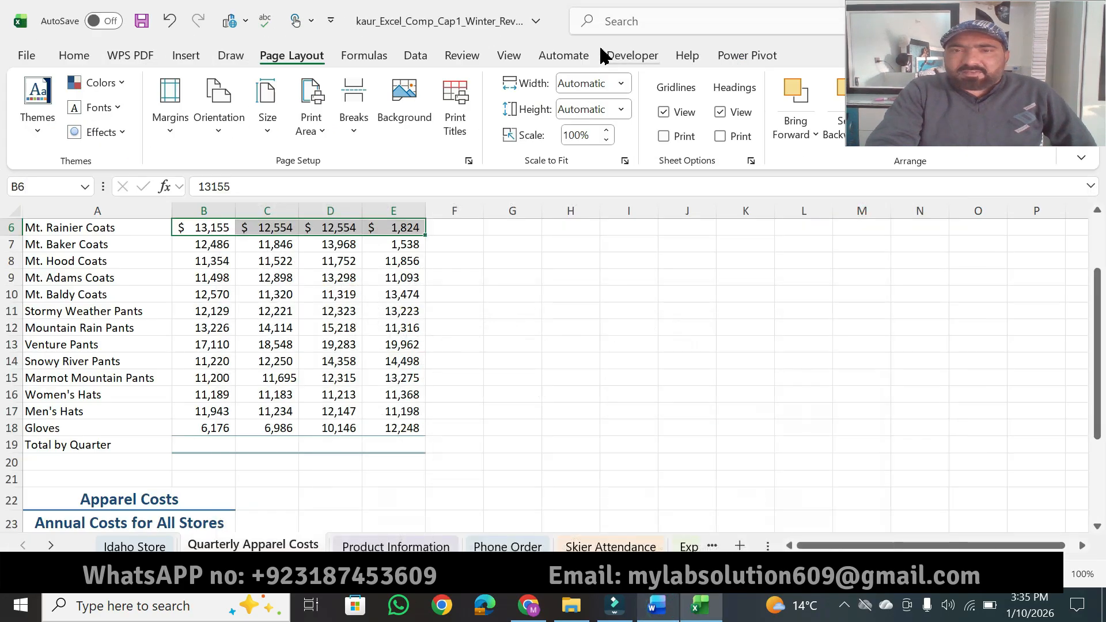
left_click(75, 55)
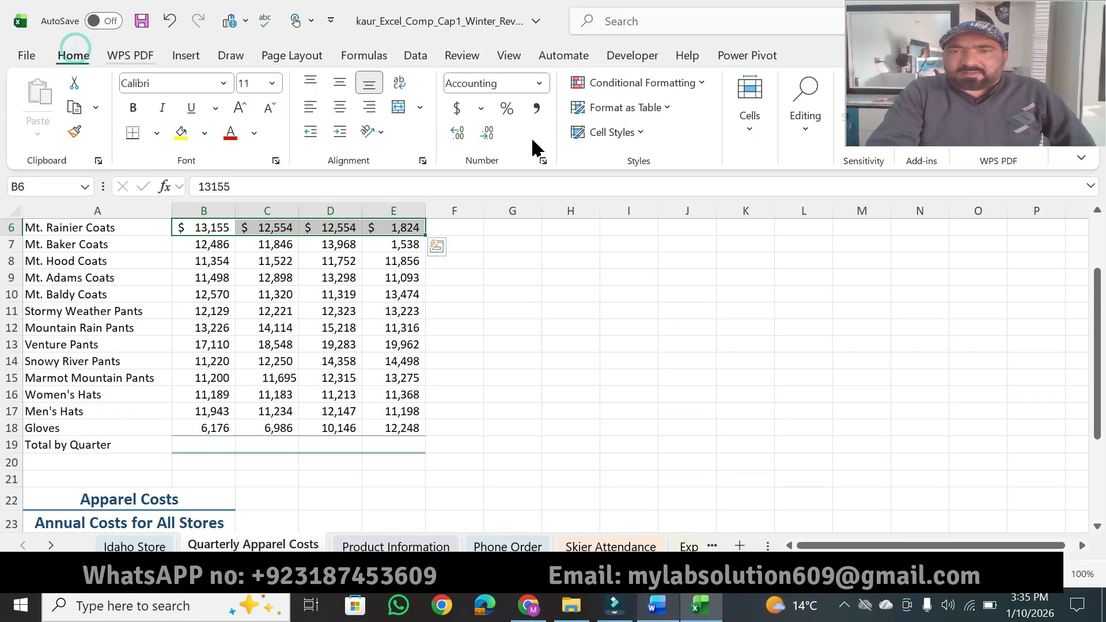
left_click(650, 132)
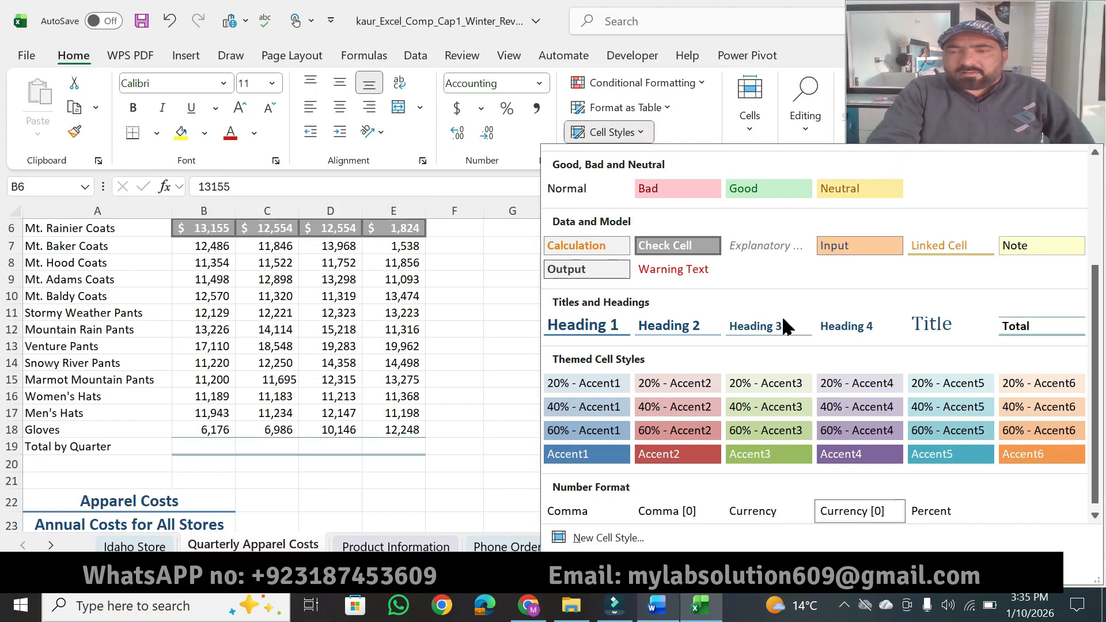
left_click(861, 515)
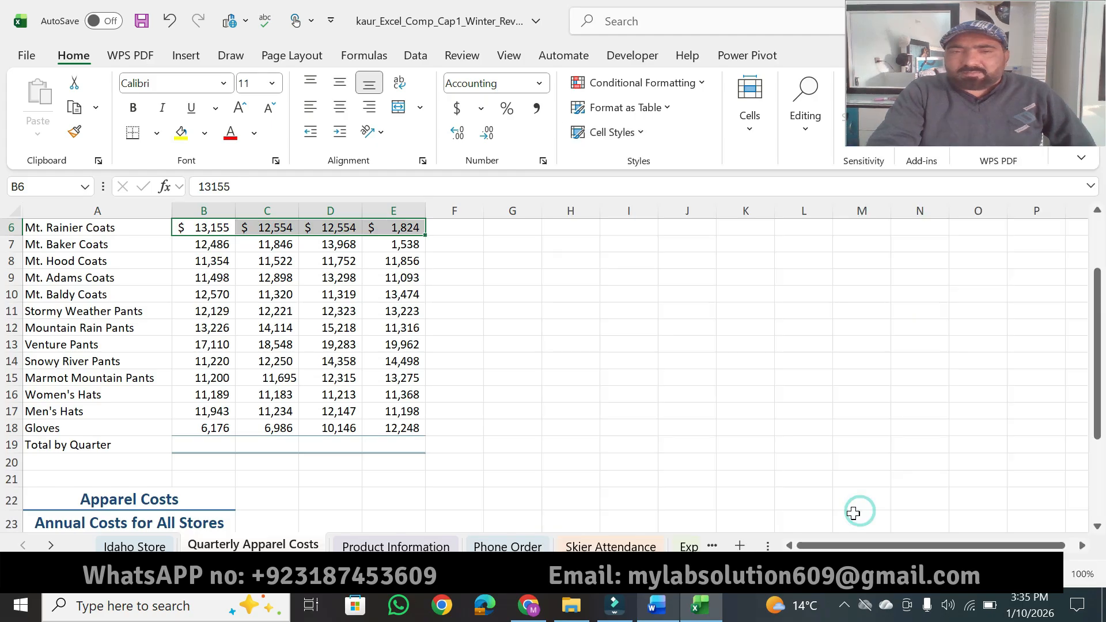
Step: Highlight "Comma [0] cell style to the range B7:E17" in Word instruction 5, and apply the Comma [0] cell style to B7:E17 in Excel
left_click(655, 615)
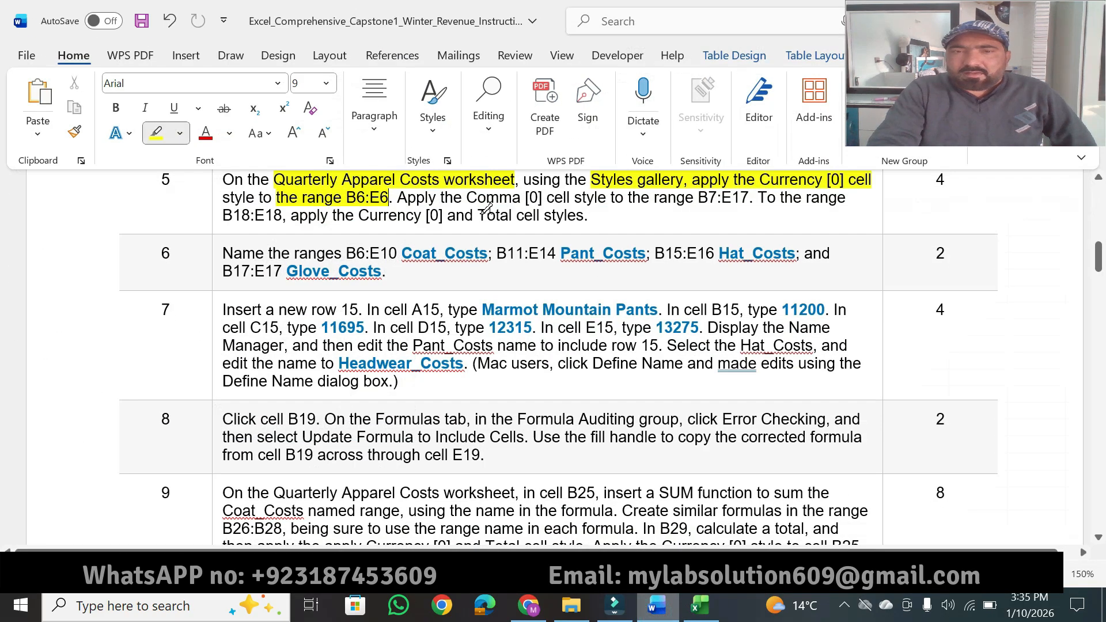
left_click_drag(476, 198, 748, 199)
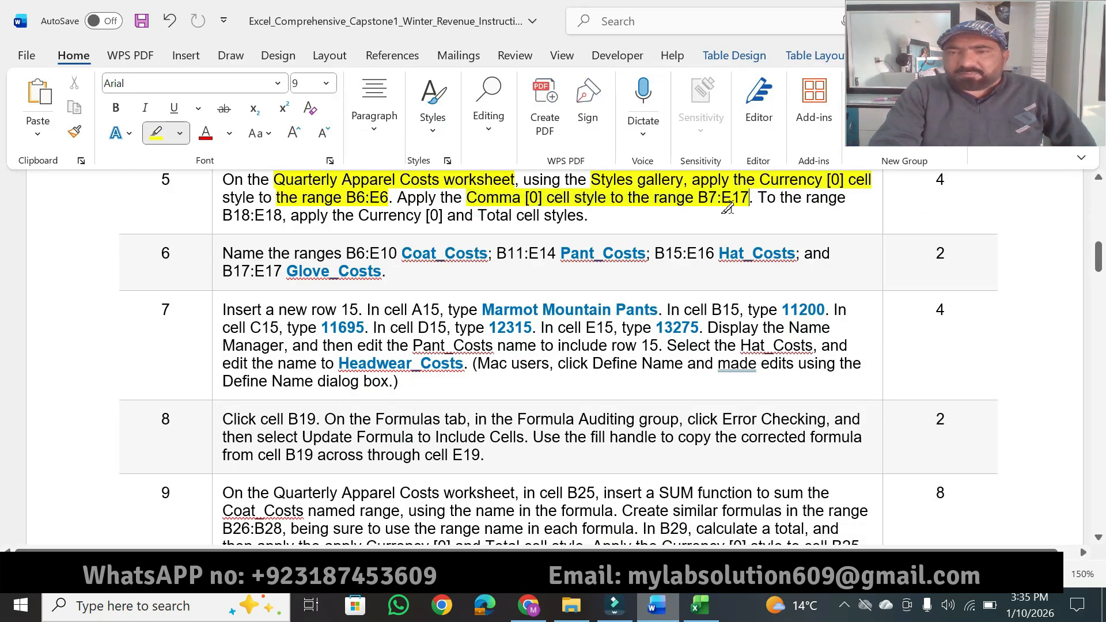
left_click(702, 609)
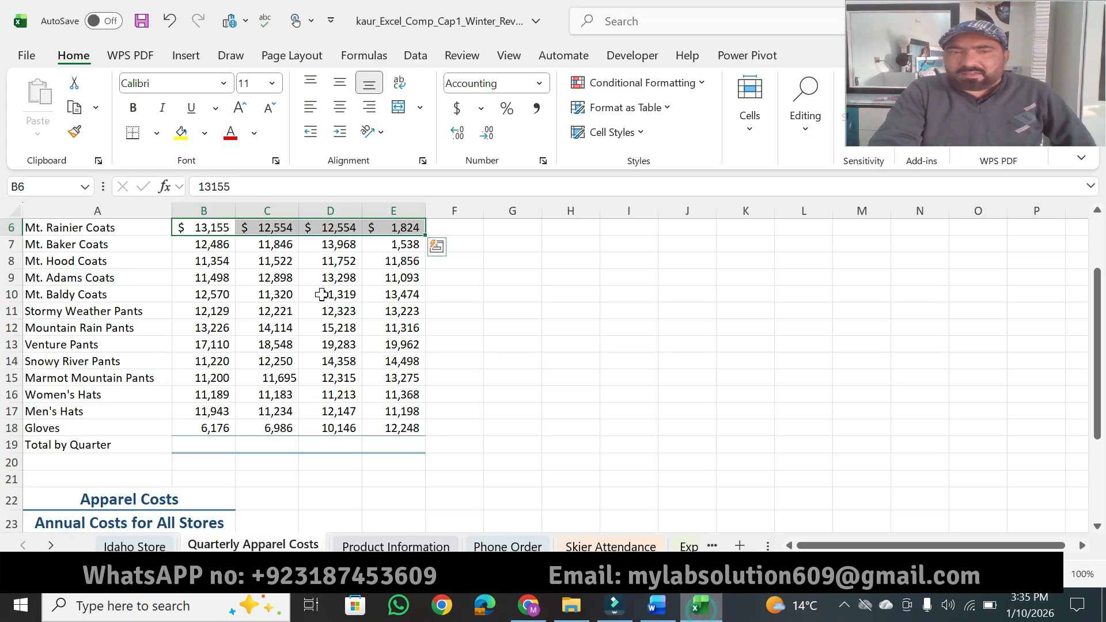
left_click(46, 188)
type("b7:")
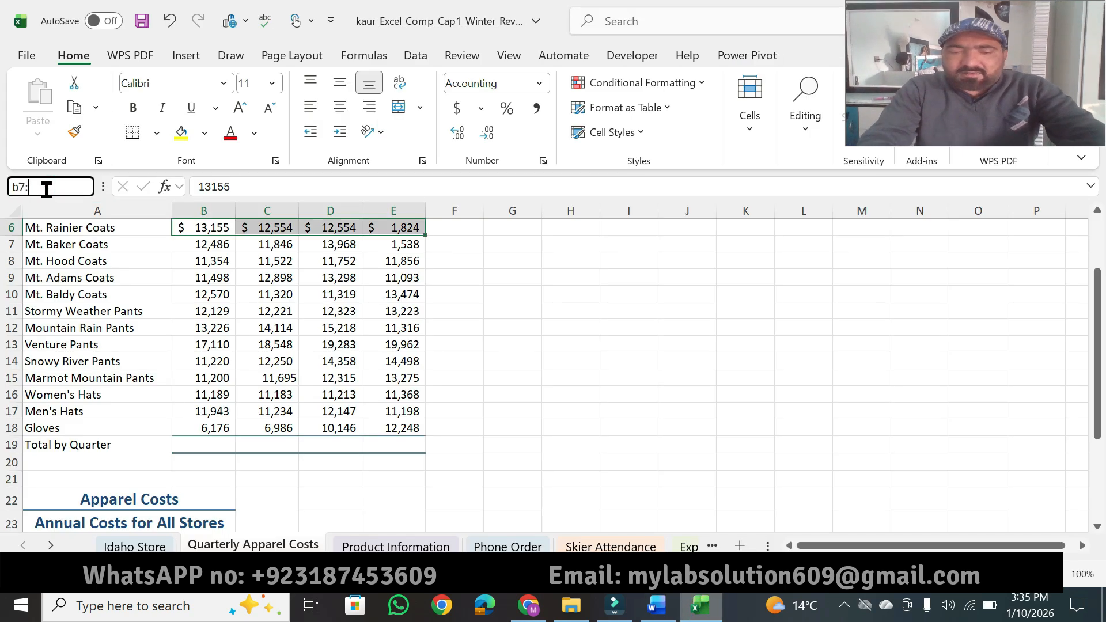
type("e17")
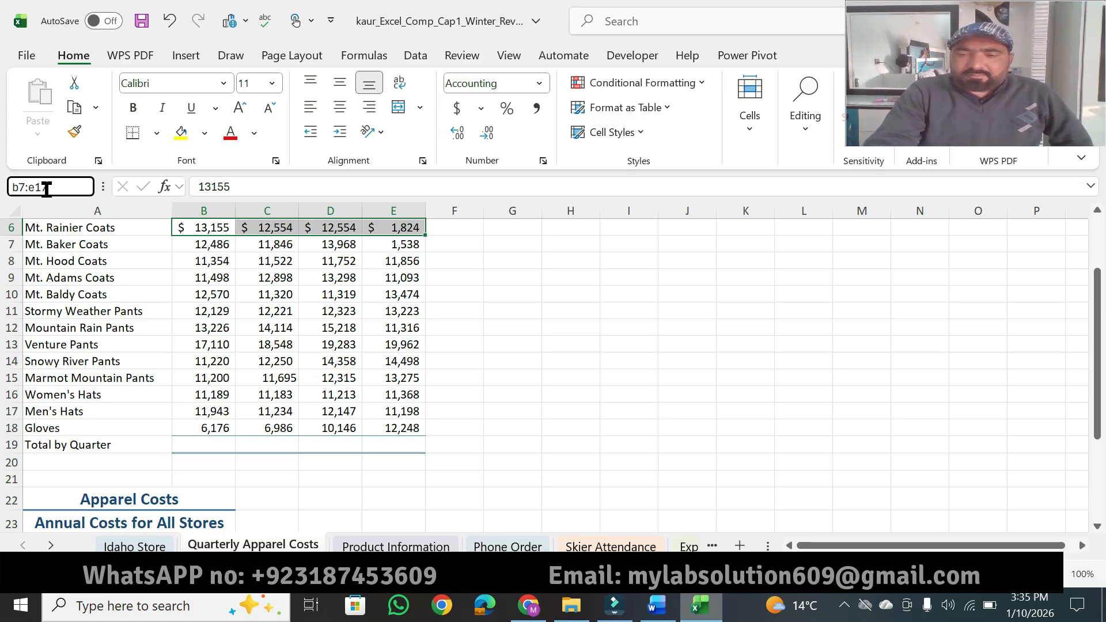
key("Return")
left_click(657, 605)
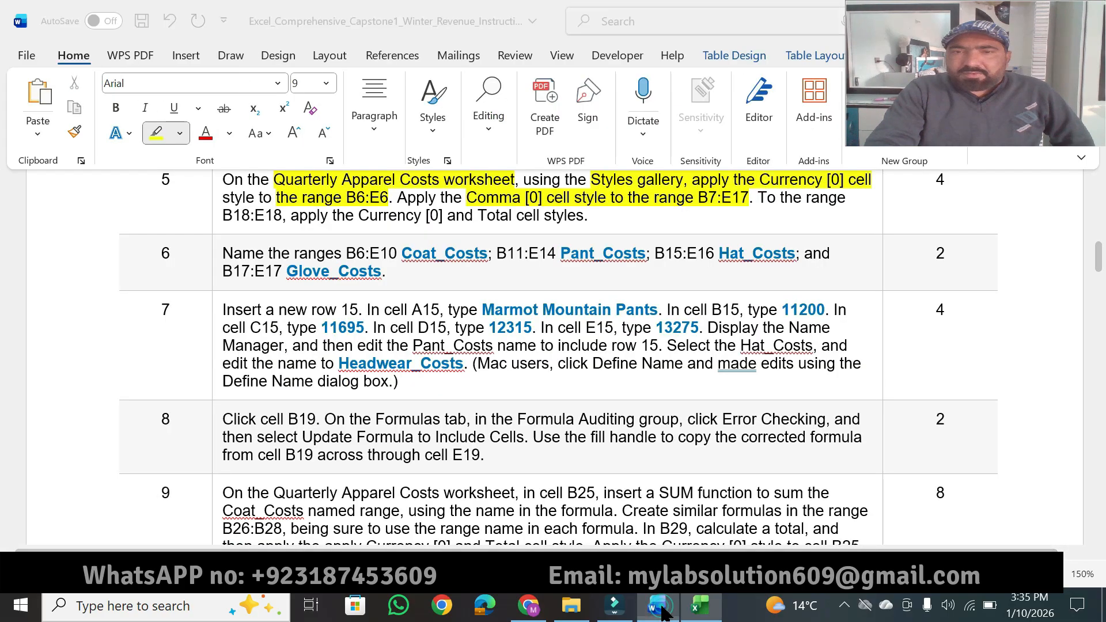
left_click(700, 605)
left_click(644, 137)
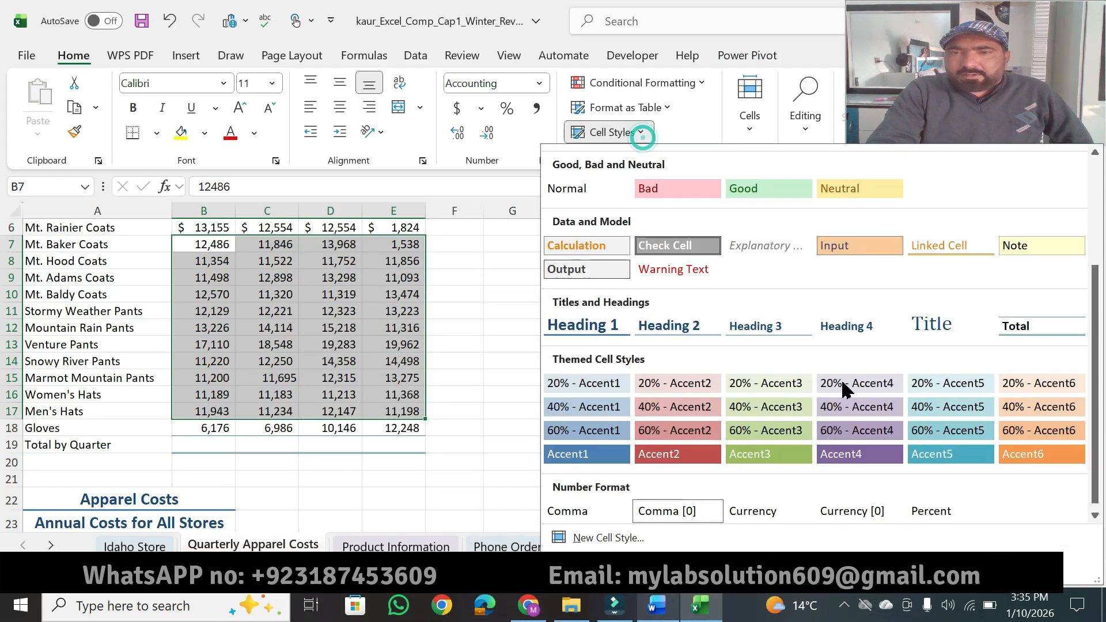
left_click(699, 514)
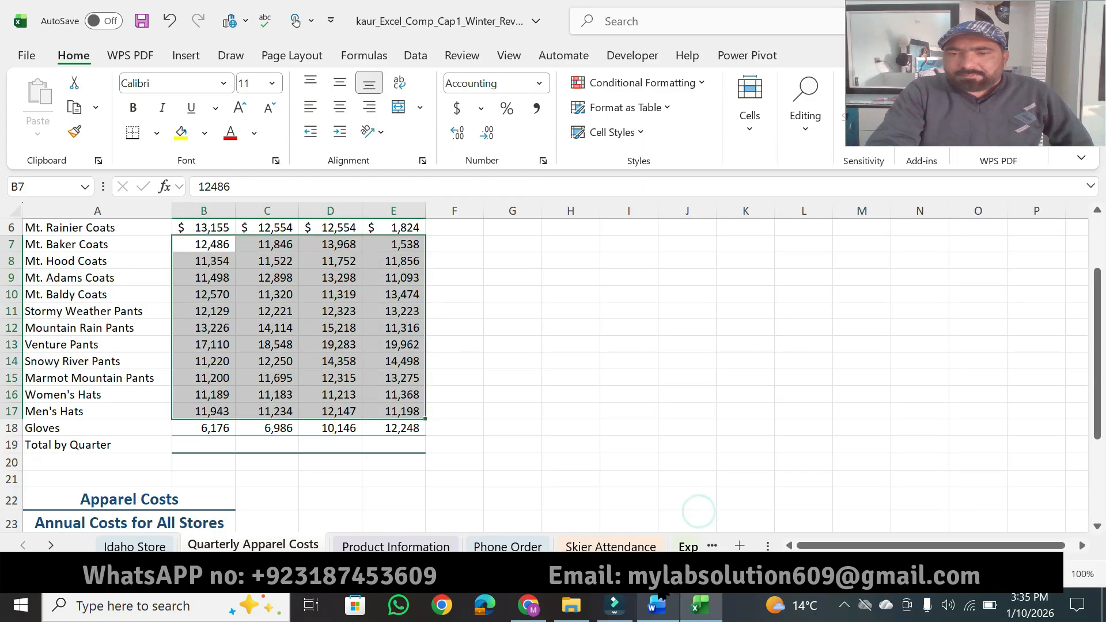
Step: Highlight "B18:E18, apply the Currency [0]" and "Total cell styles." in Word instruction 5, and apply Currency [0] to B18:E18 in Excel
left_click(648, 616)
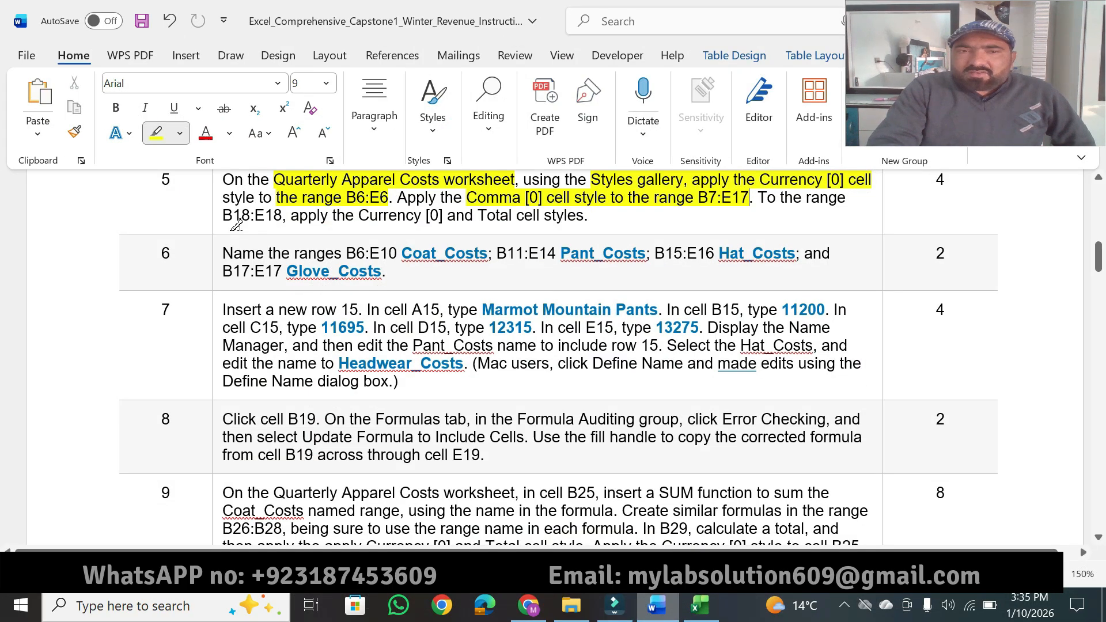
left_click_drag(223, 215, 589, 216)
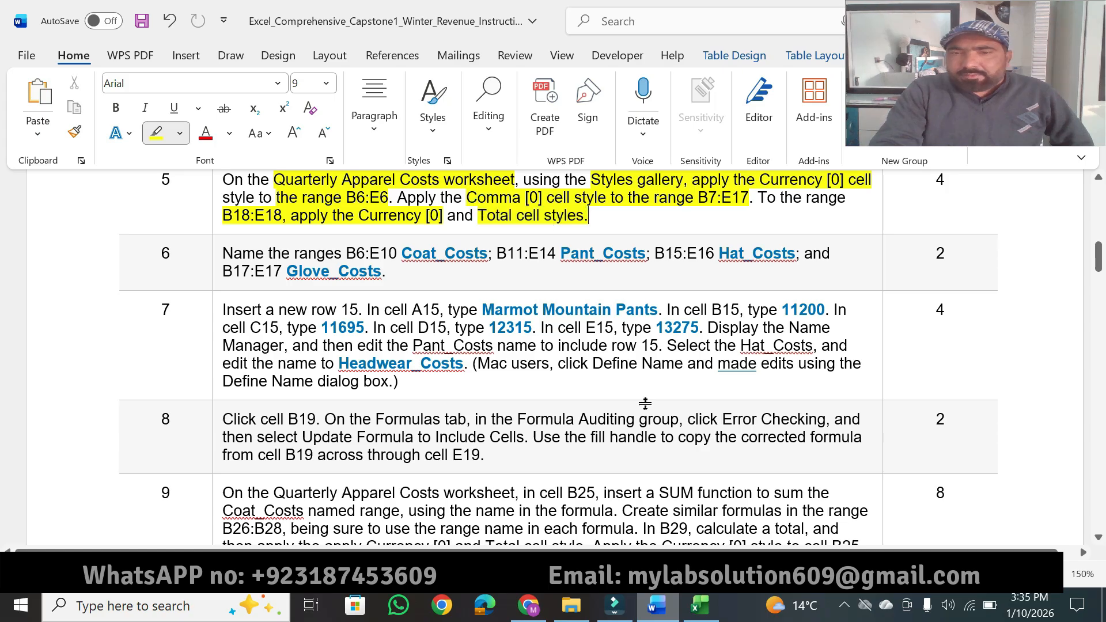
left_click(694, 605)
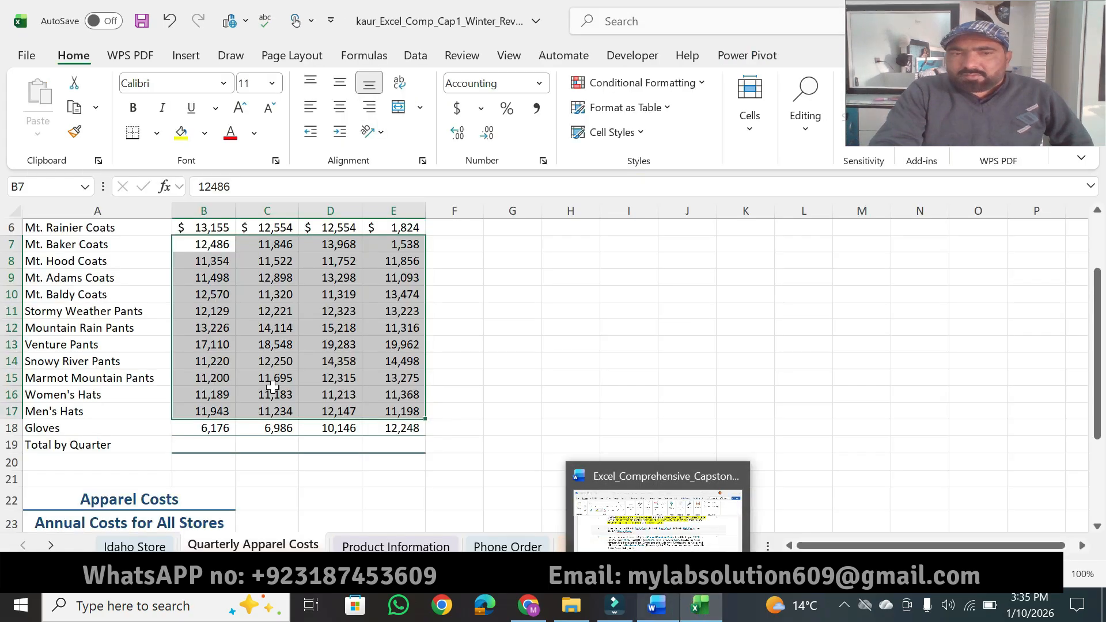
left_click(201, 427)
left_click_drag(201, 427, 397, 427)
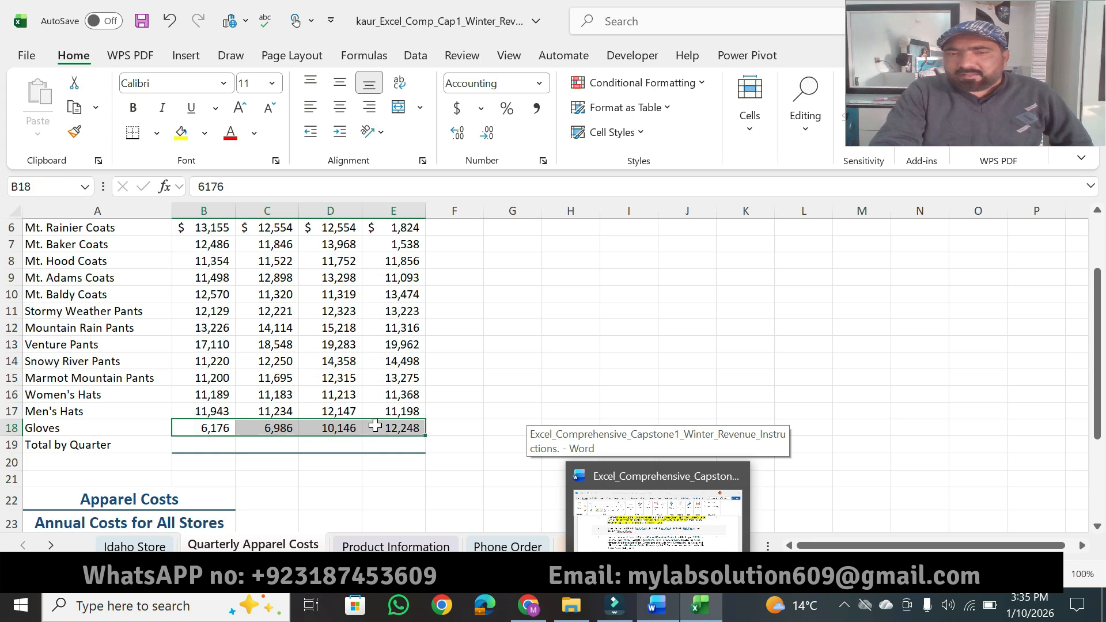
left_click(606, 132)
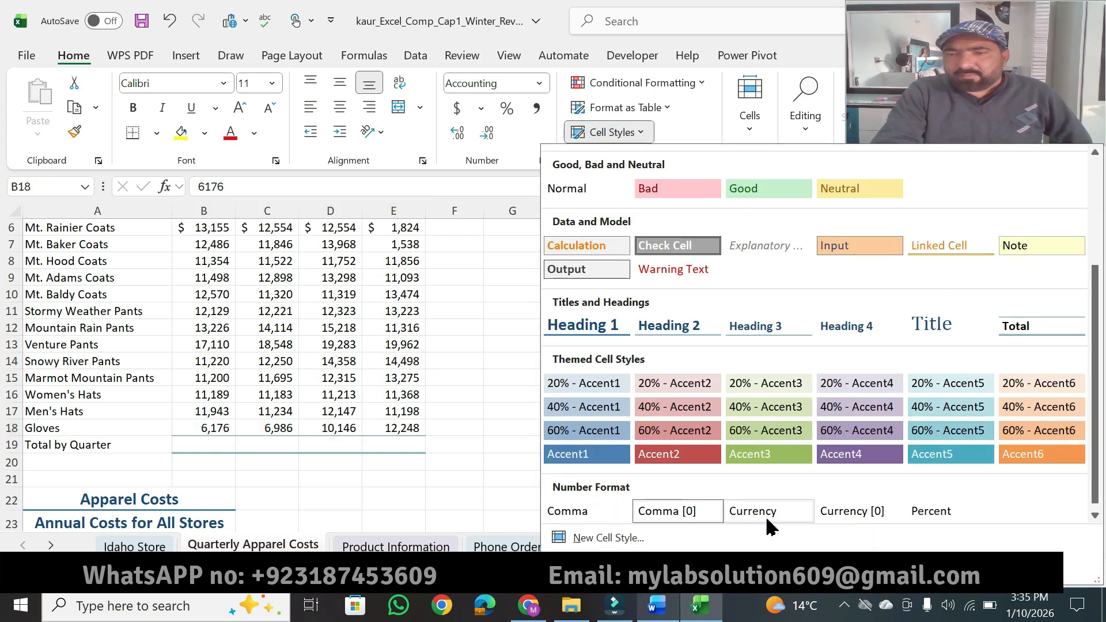
left_click(836, 511)
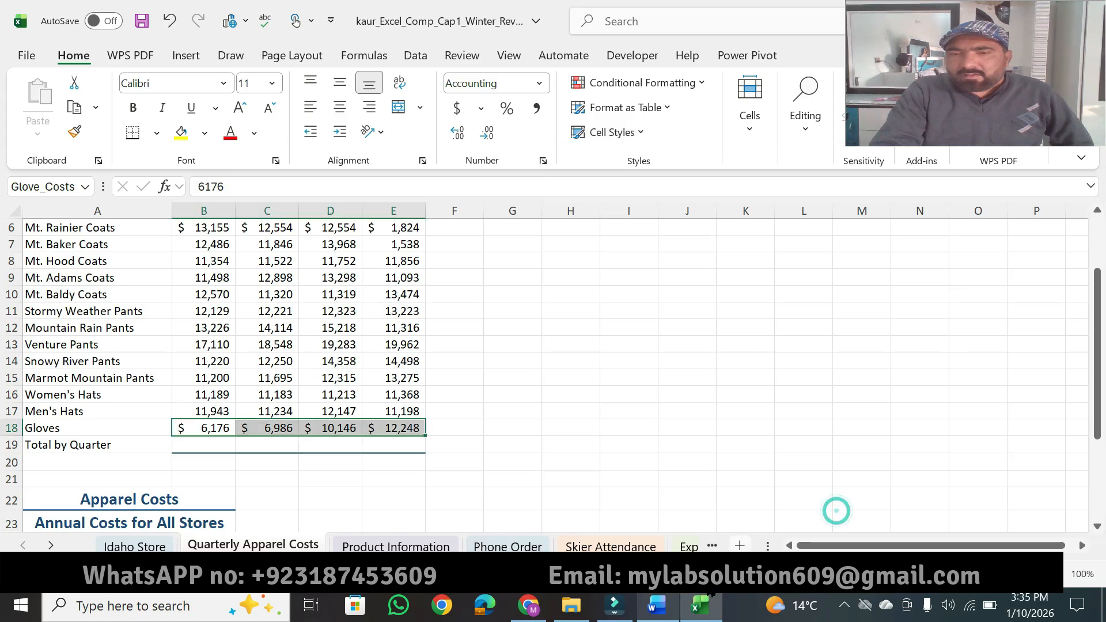
Step: Check the Word instruction again, and apply the Total cell style to the range B18:E18 in Excel
left_click(662, 613)
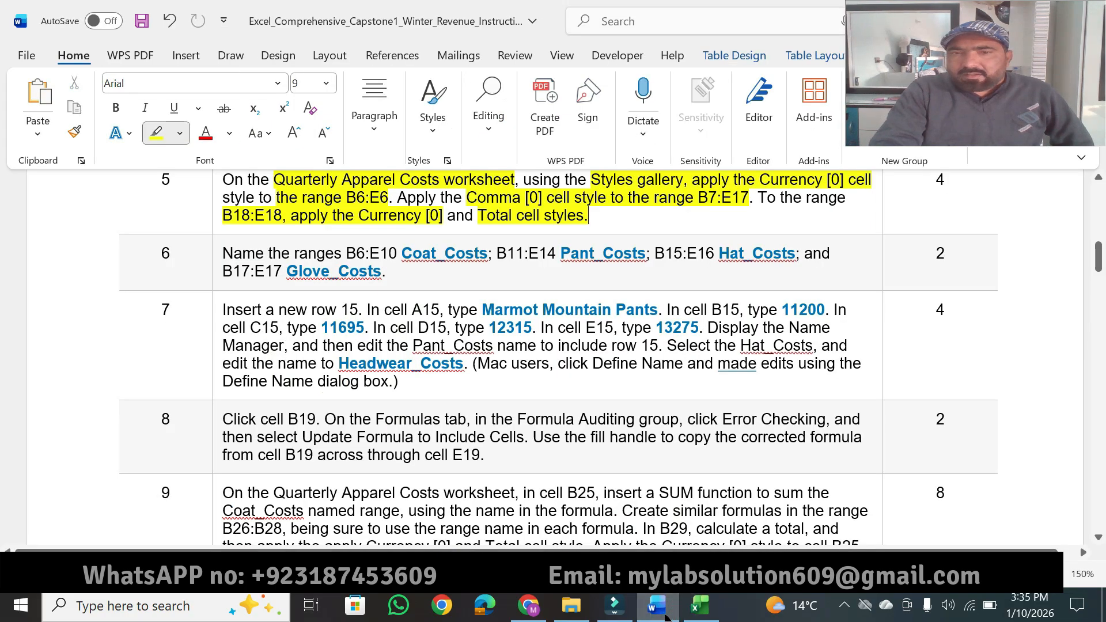
left_click(700, 605)
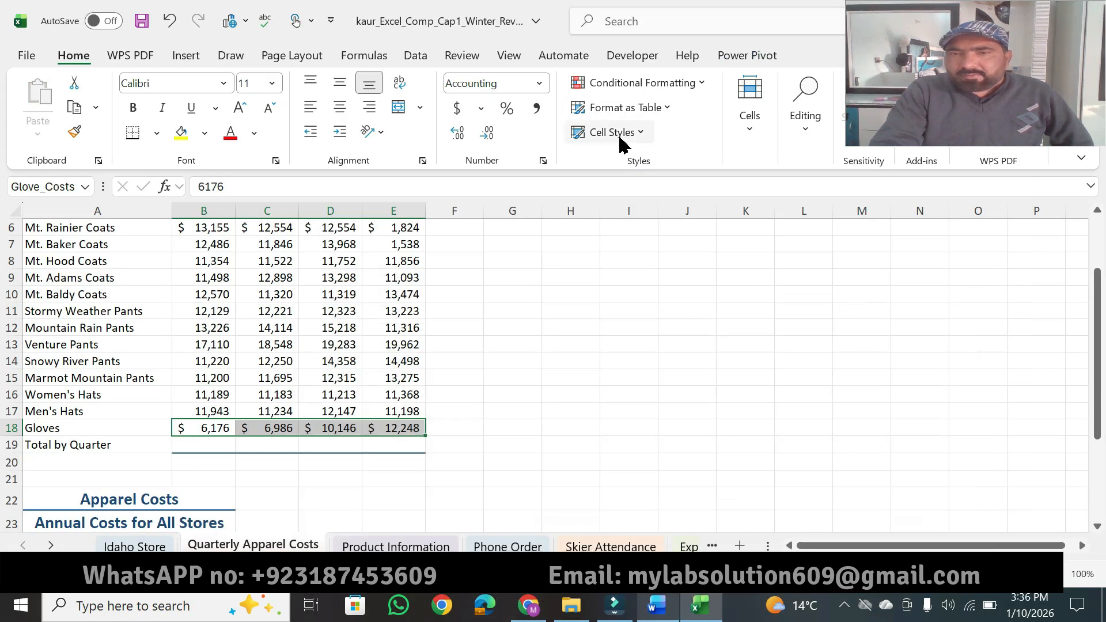
left_click(620, 142)
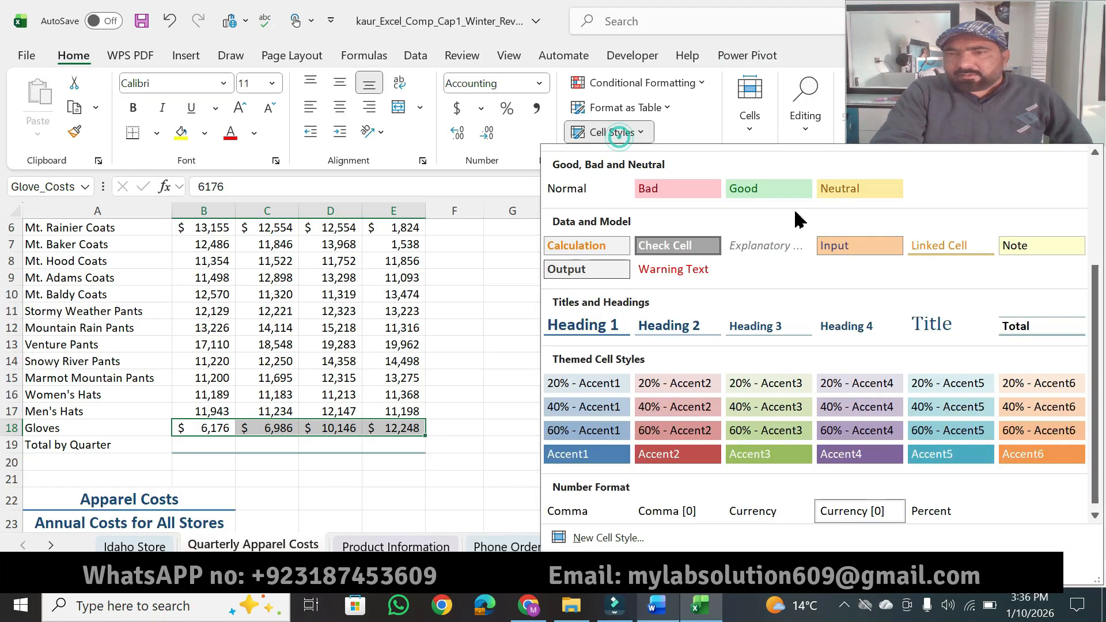
left_click(1027, 333)
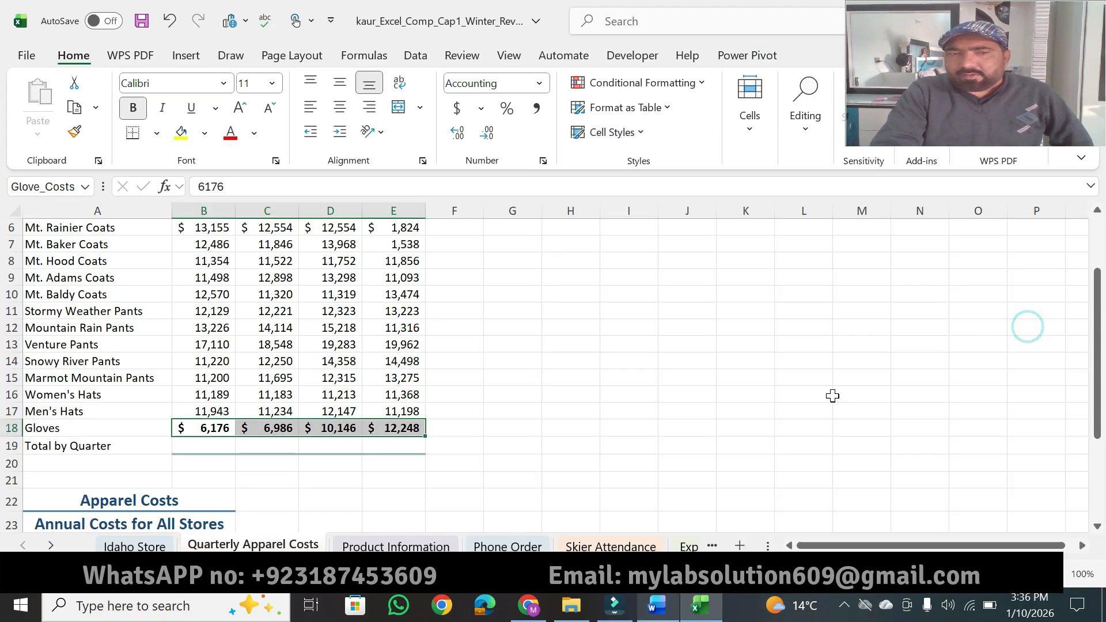
Step: In Word, highlight instruction 5's point value and "Name the ranges B6:E10 Coat_Costs" in instruction 6
left_click(658, 614)
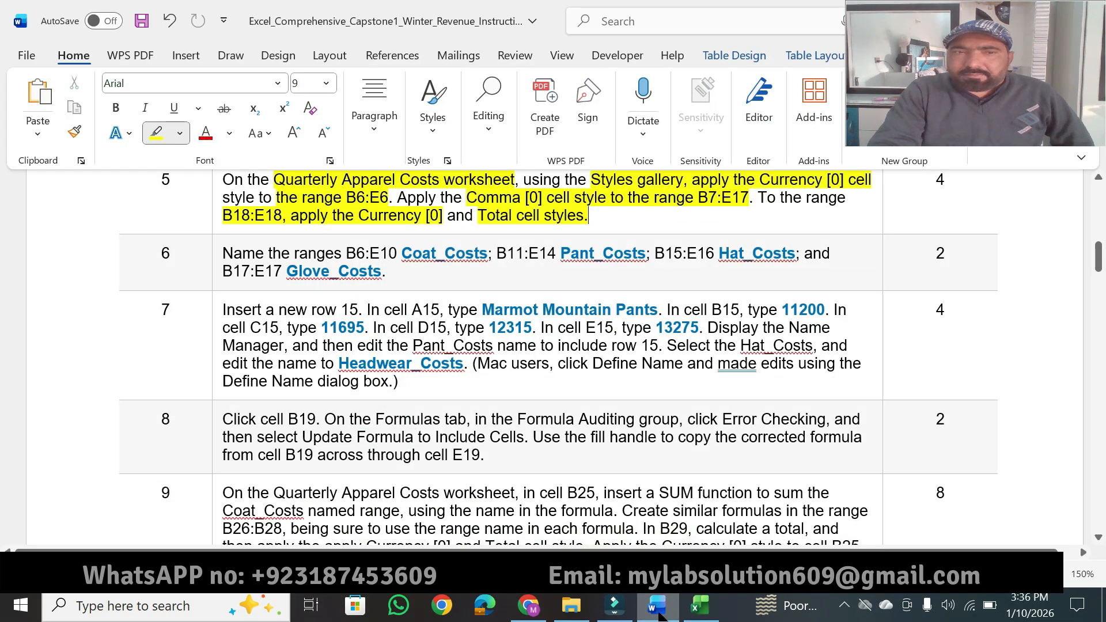
left_click_drag(945, 182, 934, 182)
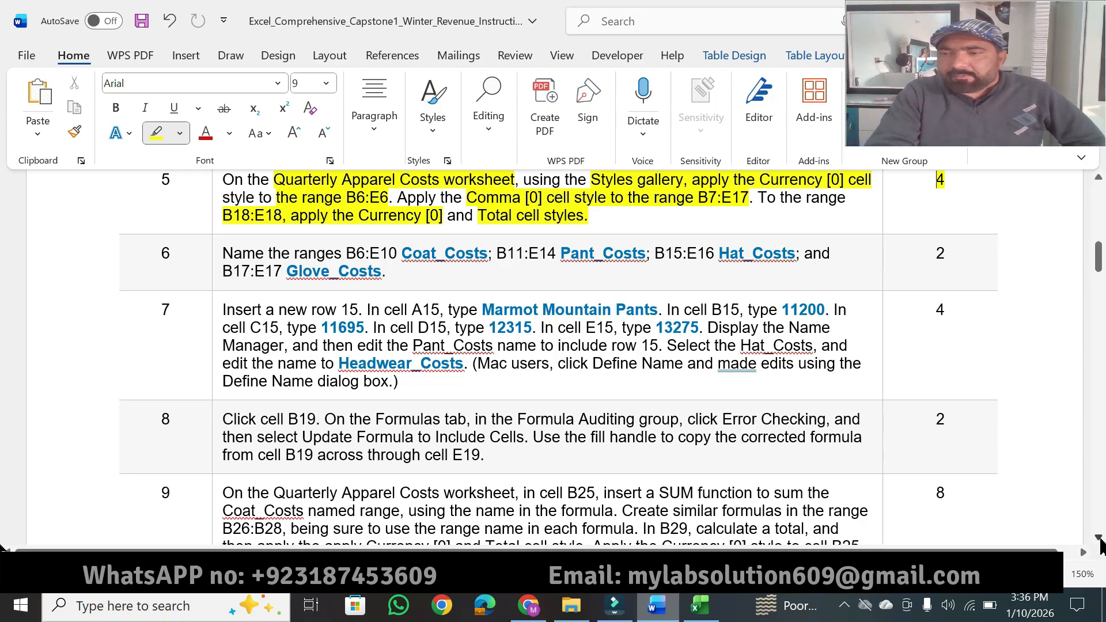
left_click(1098, 539)
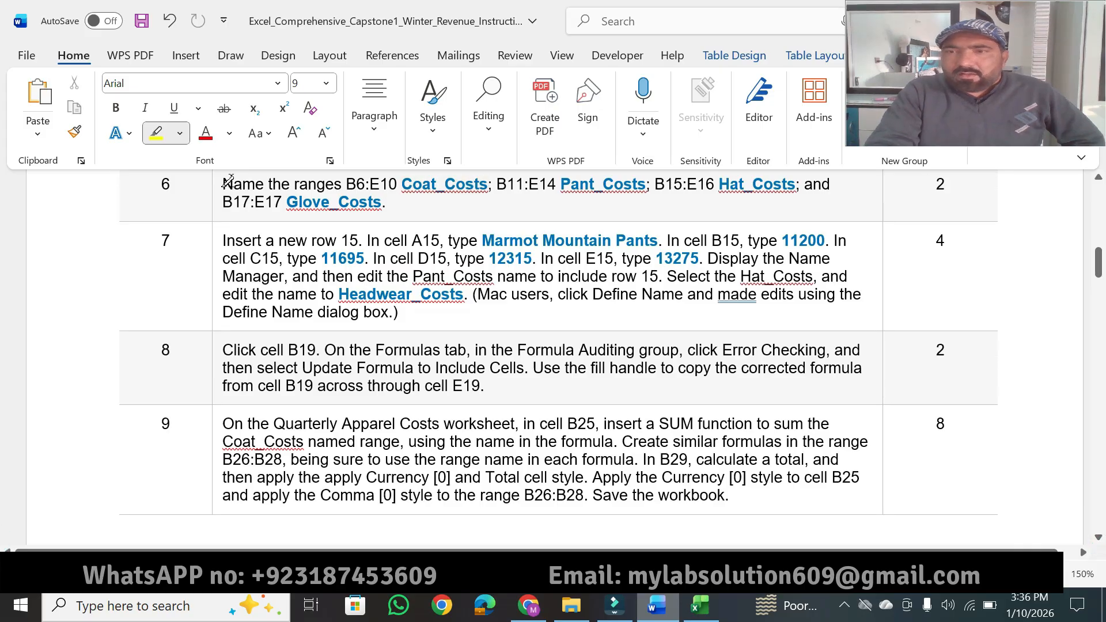
left_click_drag(225, 183, 479, 186)
key("Escape")
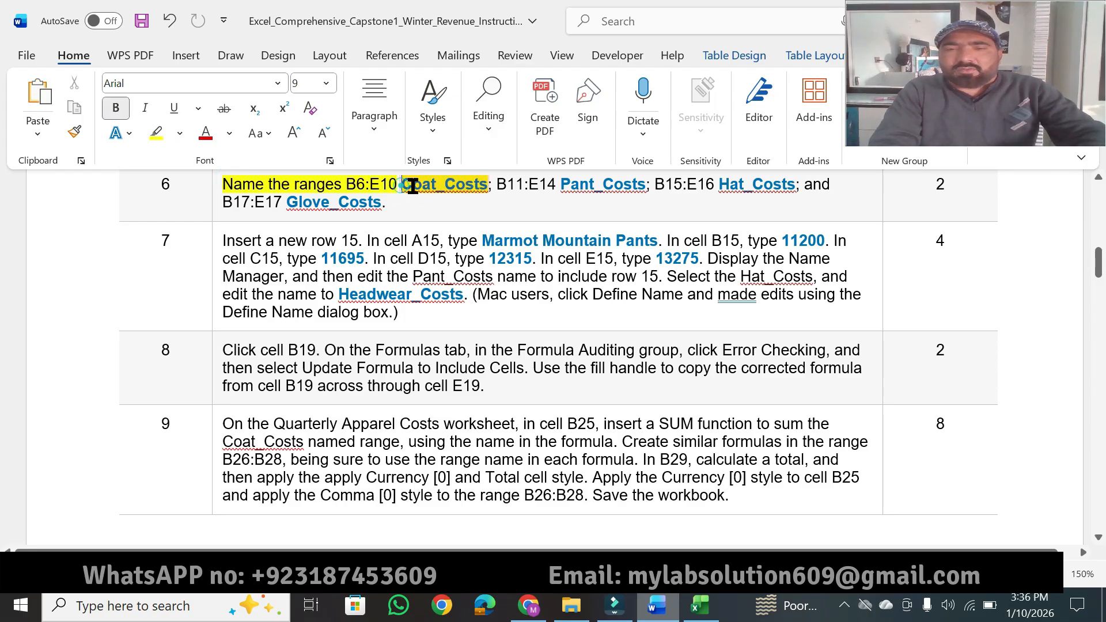
Step: Copy Coat_Costs from Word instruction 6, and assign it as the name of the range B6:E10 on Excel's Quarterly Apparel Costs worksheet
left_click_drag(402, 185, 485, 186)
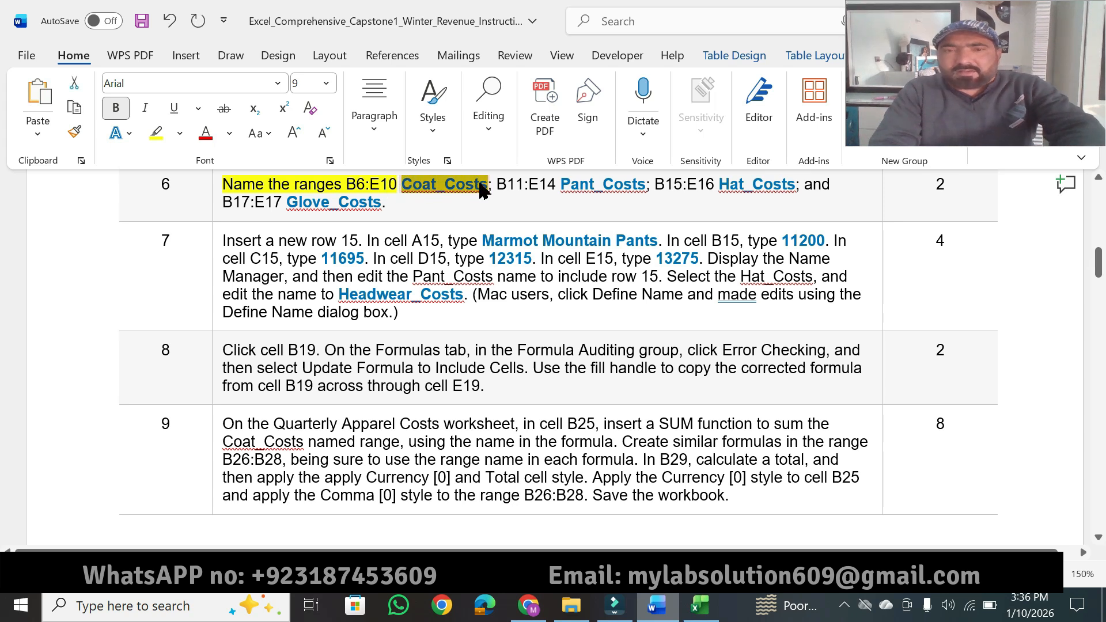
left_click(689, 602)
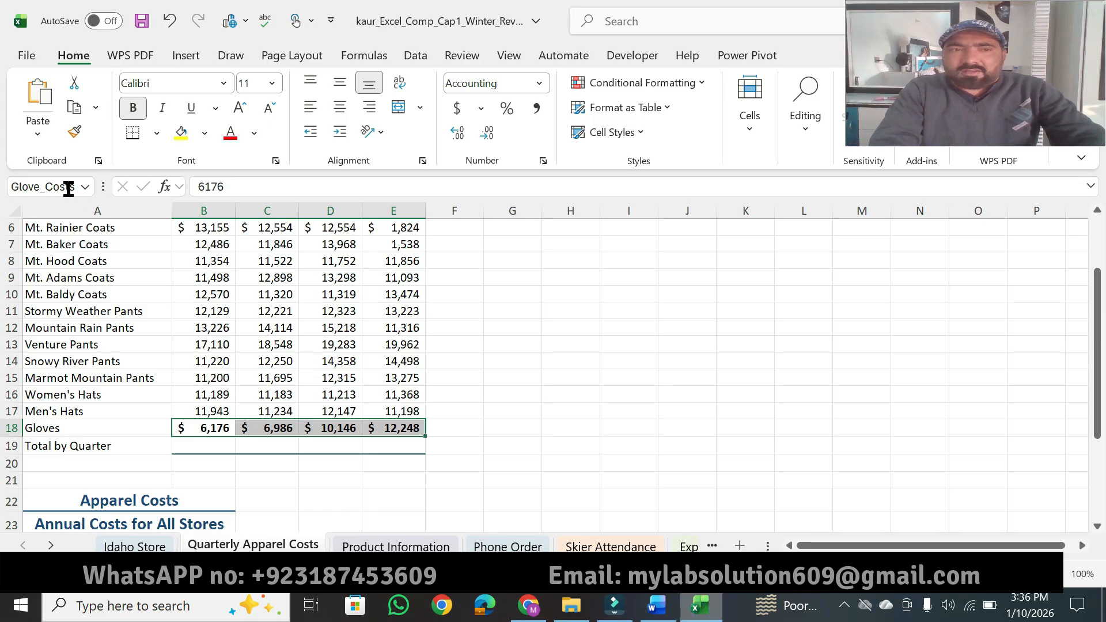
left_click(68, 187)
type("b6")
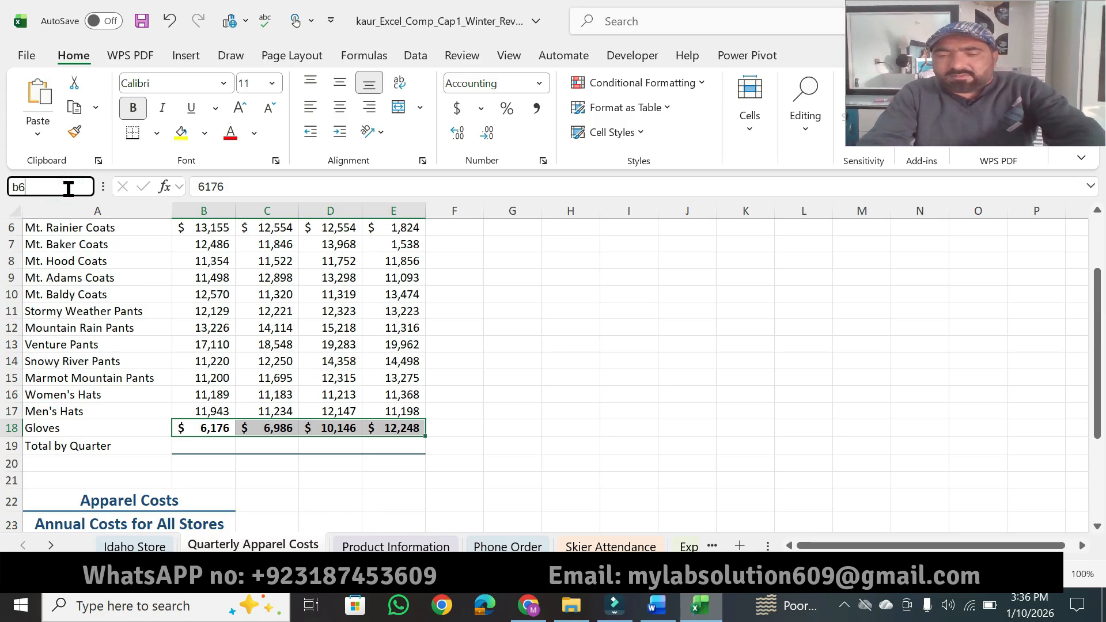
type(":e10")
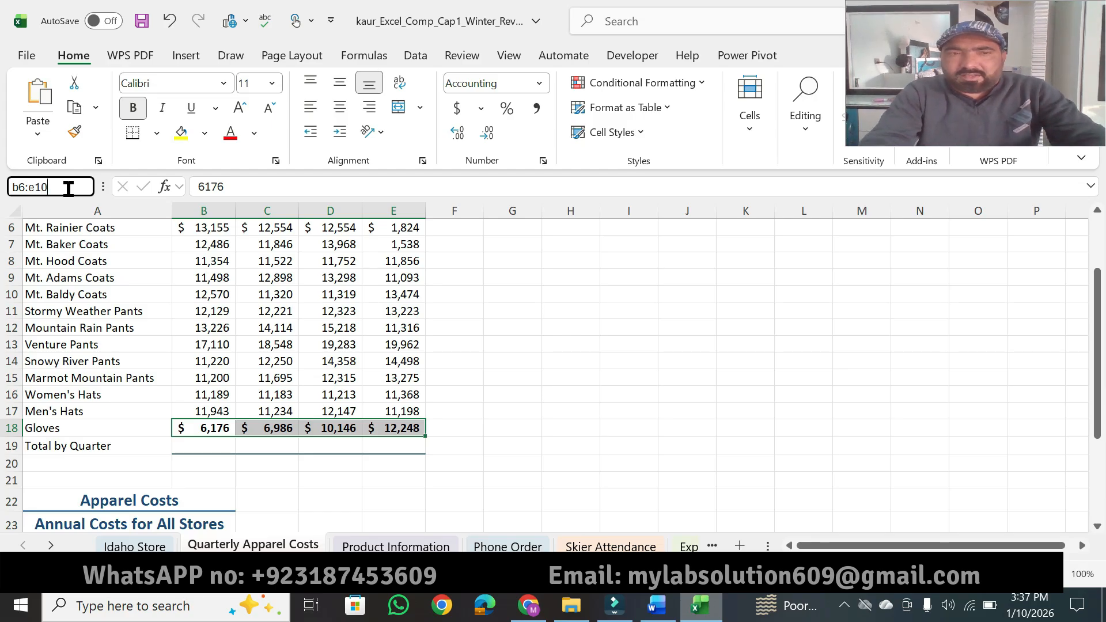
key("Return")
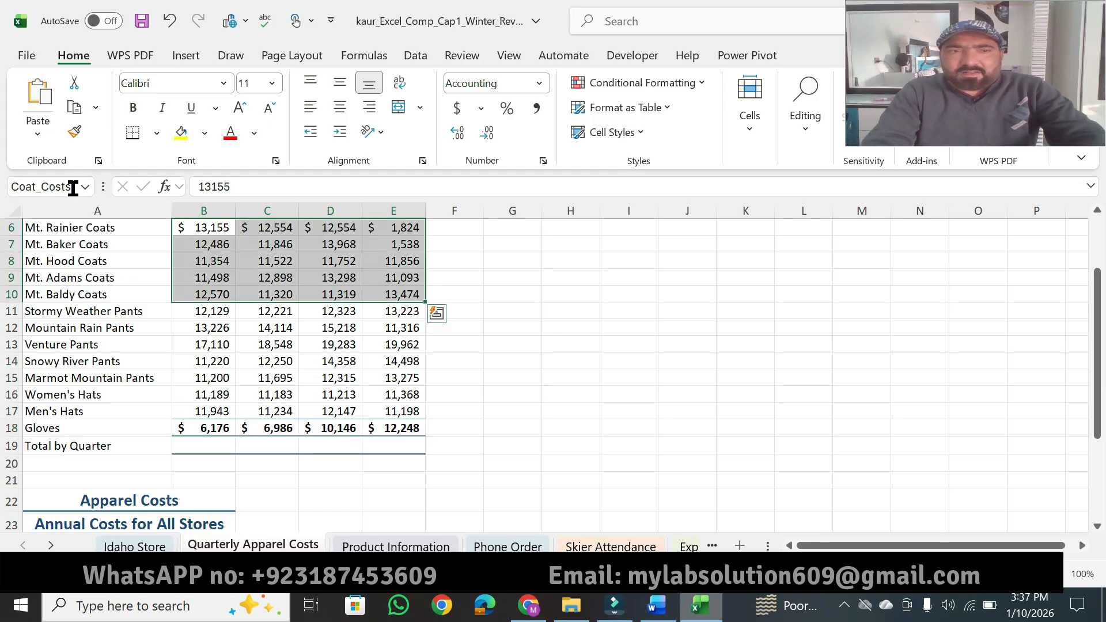
left_click(72, 188)
left_click(72, 188)
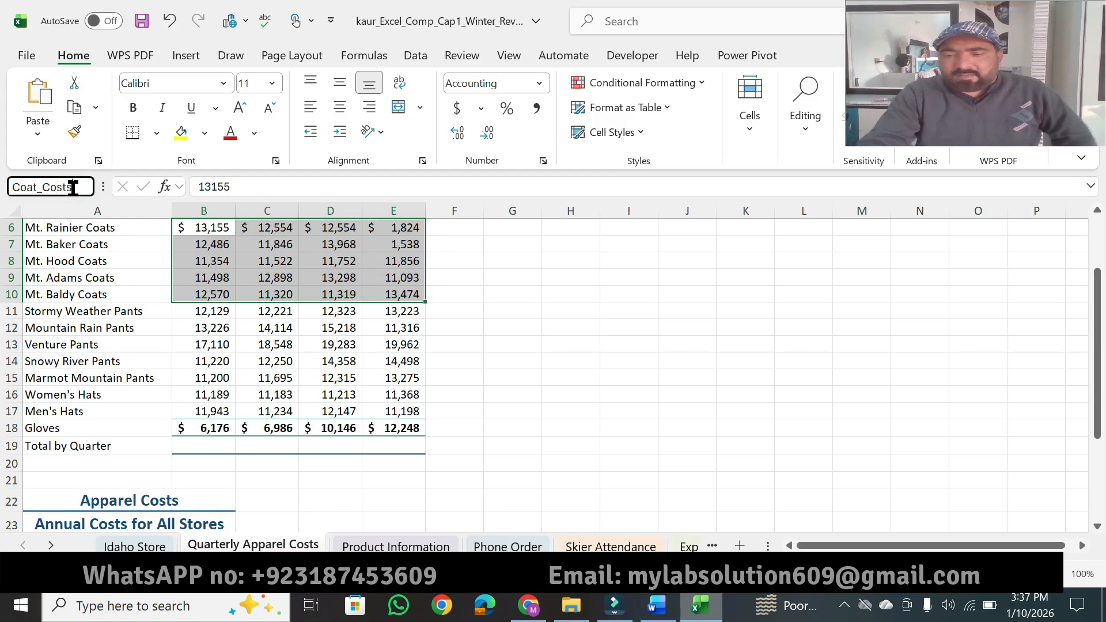
key("Return")
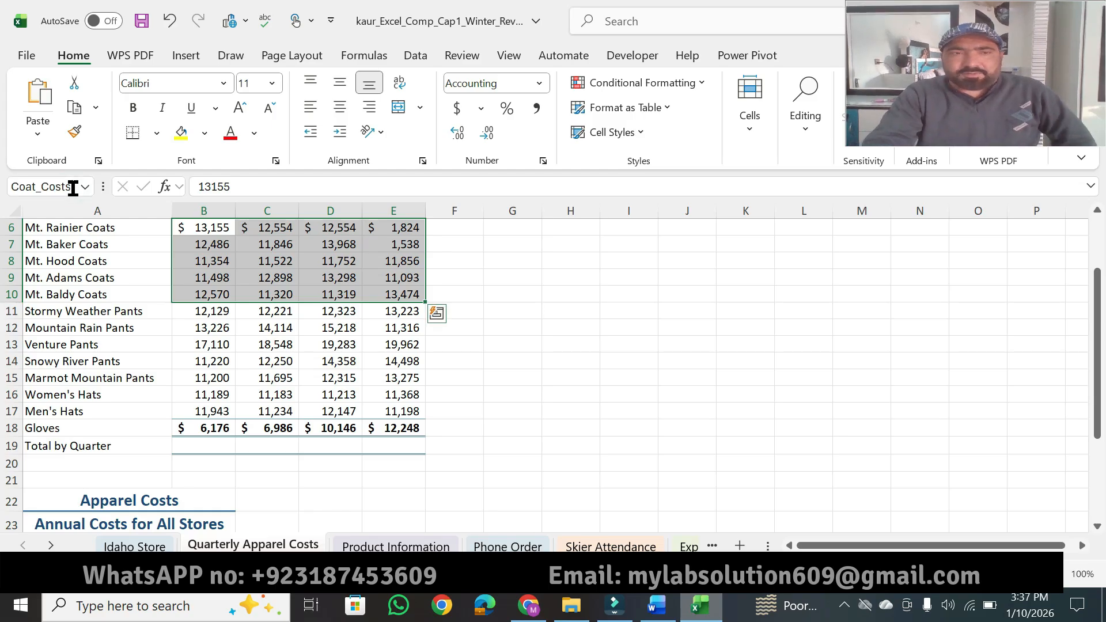
Step: Switch to Word and highlight "B11:E14 Pant_Costs" in instruction 6
left_click(656, 606)
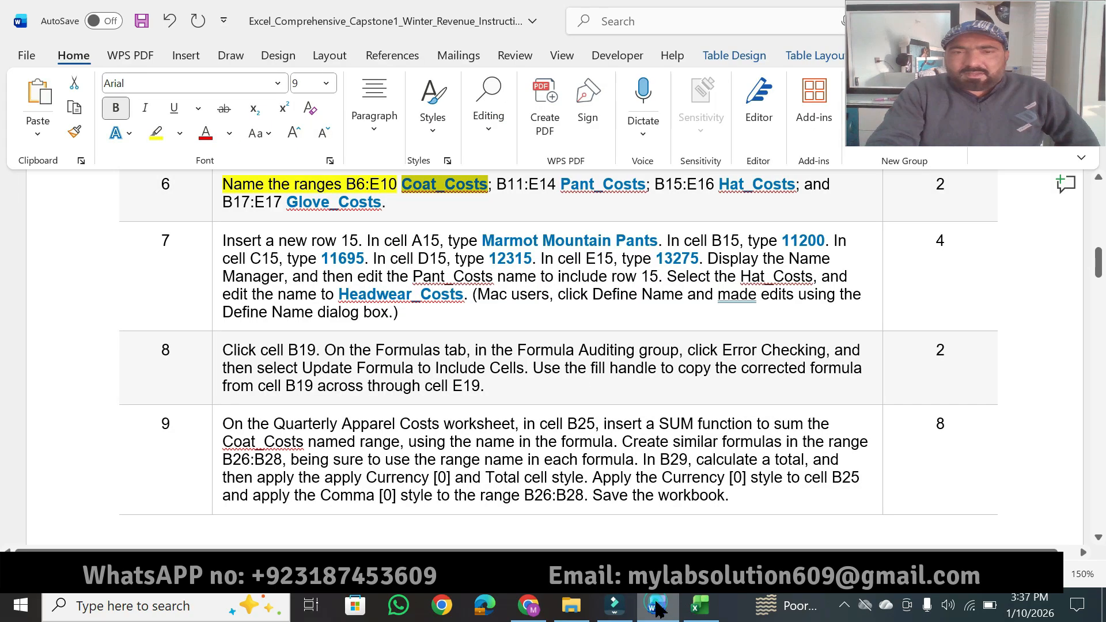
left_click(495, 187)
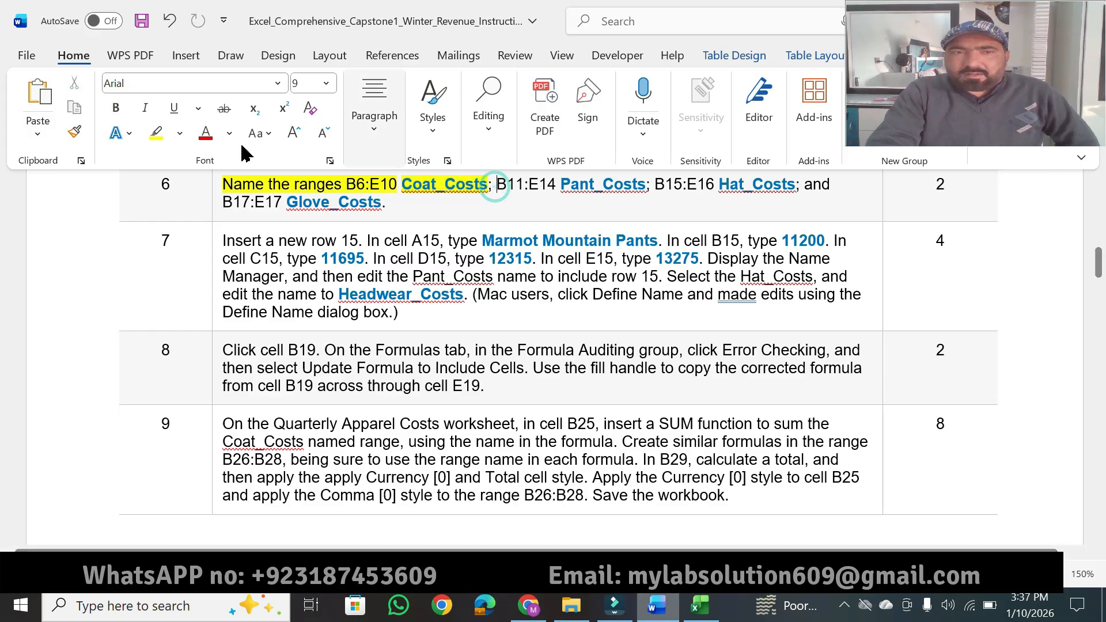
left_click(155, 133)
left_click_drag(492, 183, 645, 182)
key("Escape")
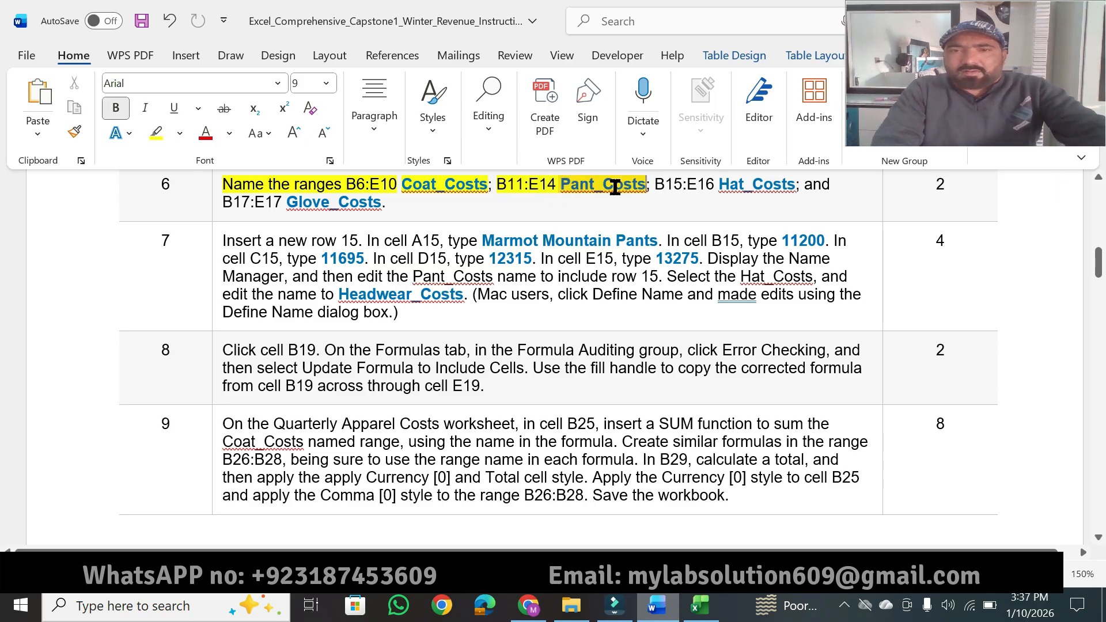
Step: Copy Pant_Costs from Word instruction 6, and assign it as the name of the range B11:E14 in Excel
left_click_drag(560, 183, 637, 183)
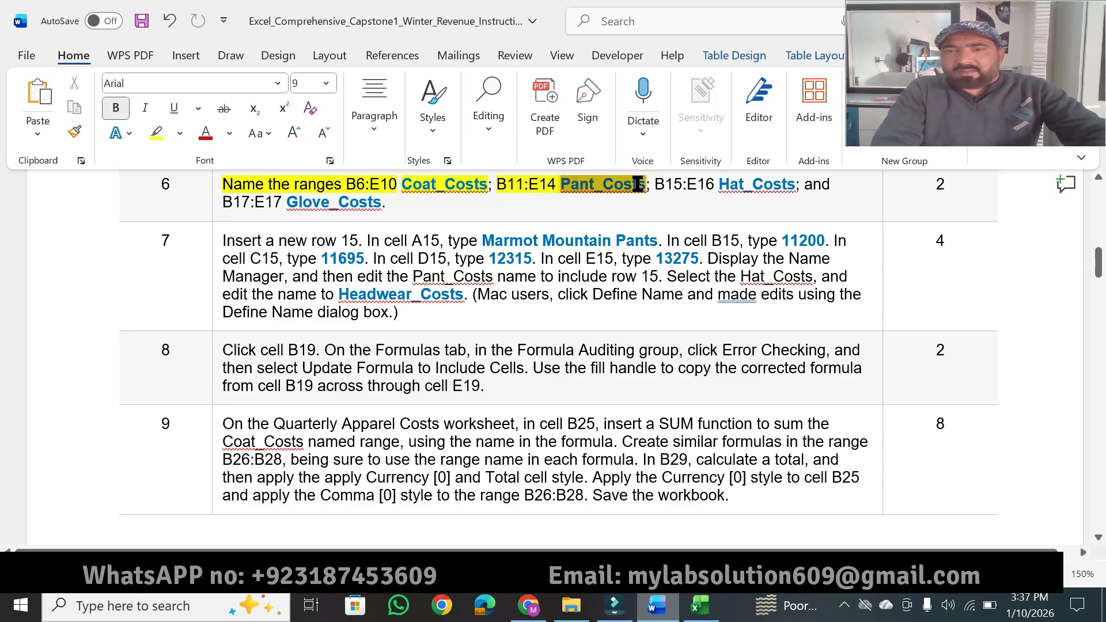
left_click(646, 184)
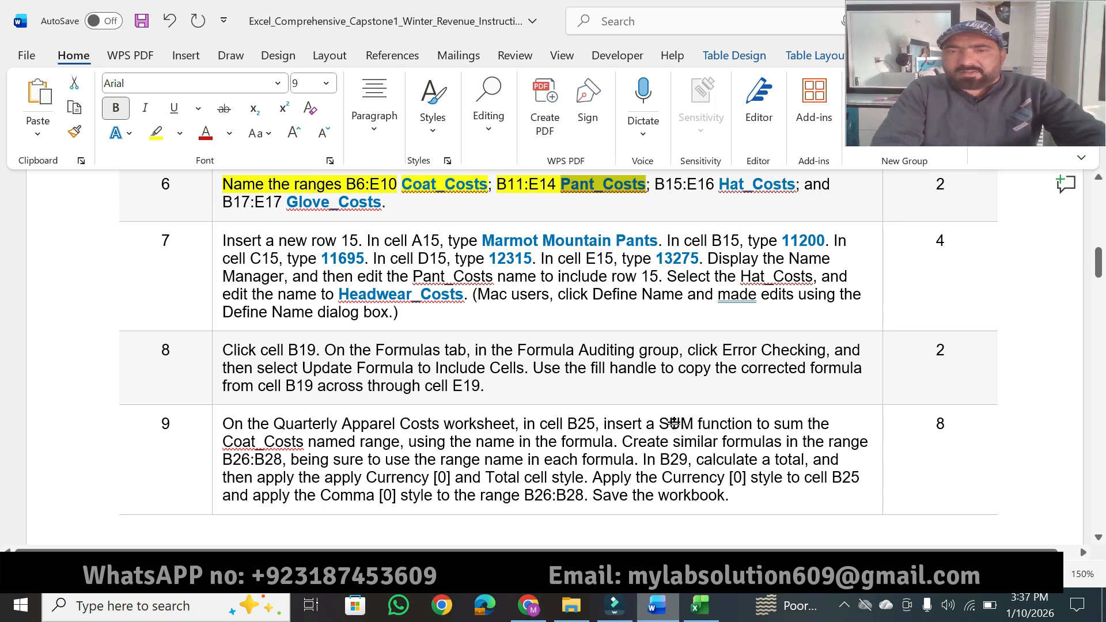
left_click(700, 605)
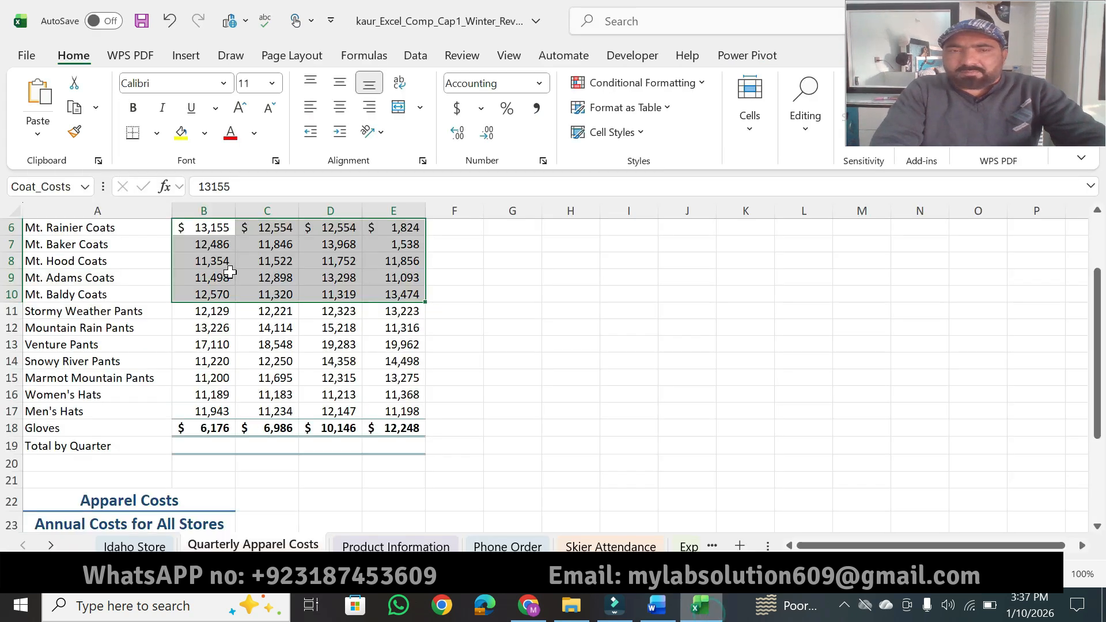
left_click(71, 187)
type("b11:e")
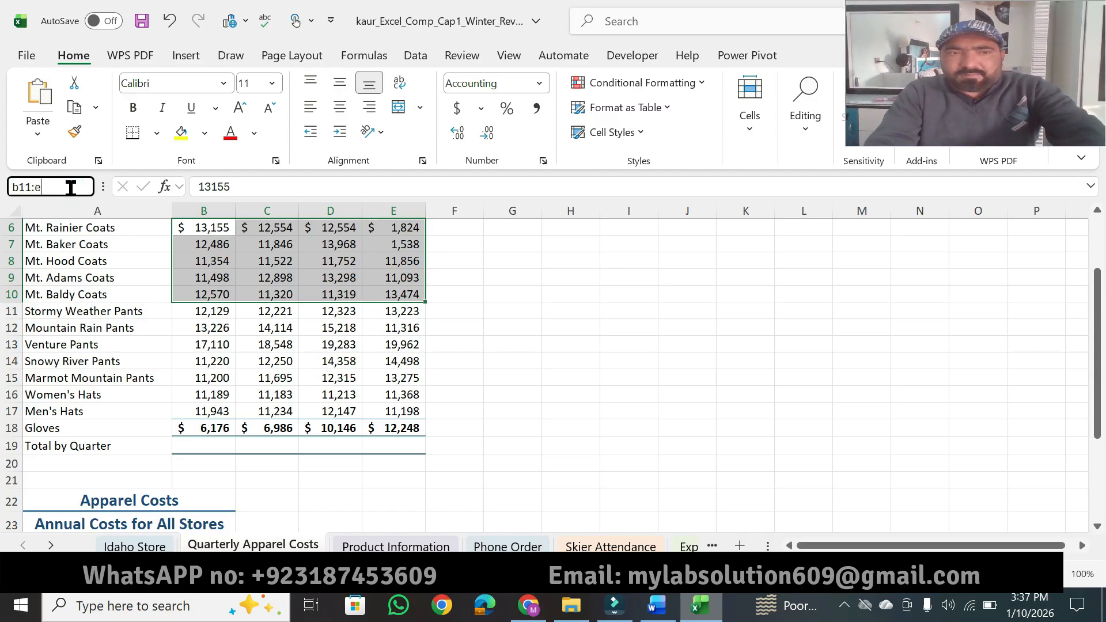
type("14")
key("Return")
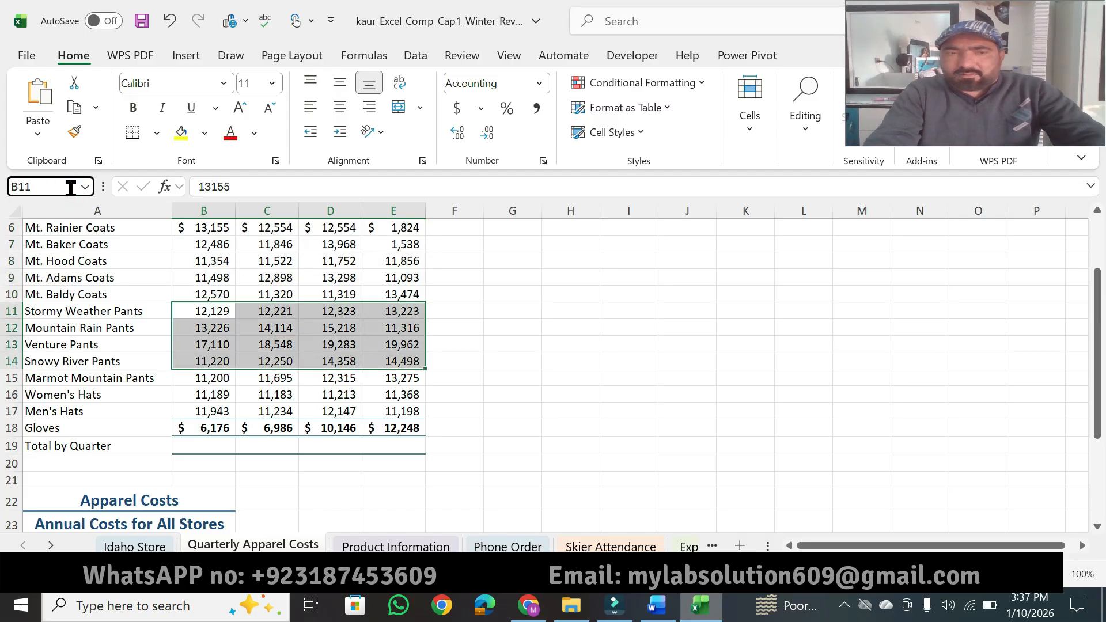
left_click(62, 187)
type("Pant_Costs")
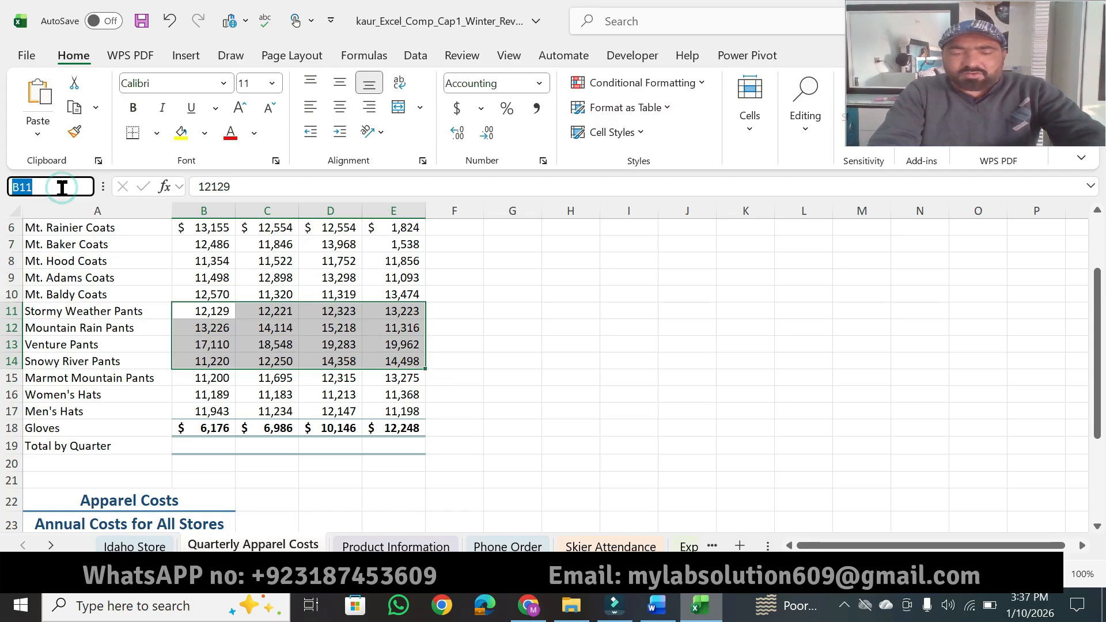
key("Return")
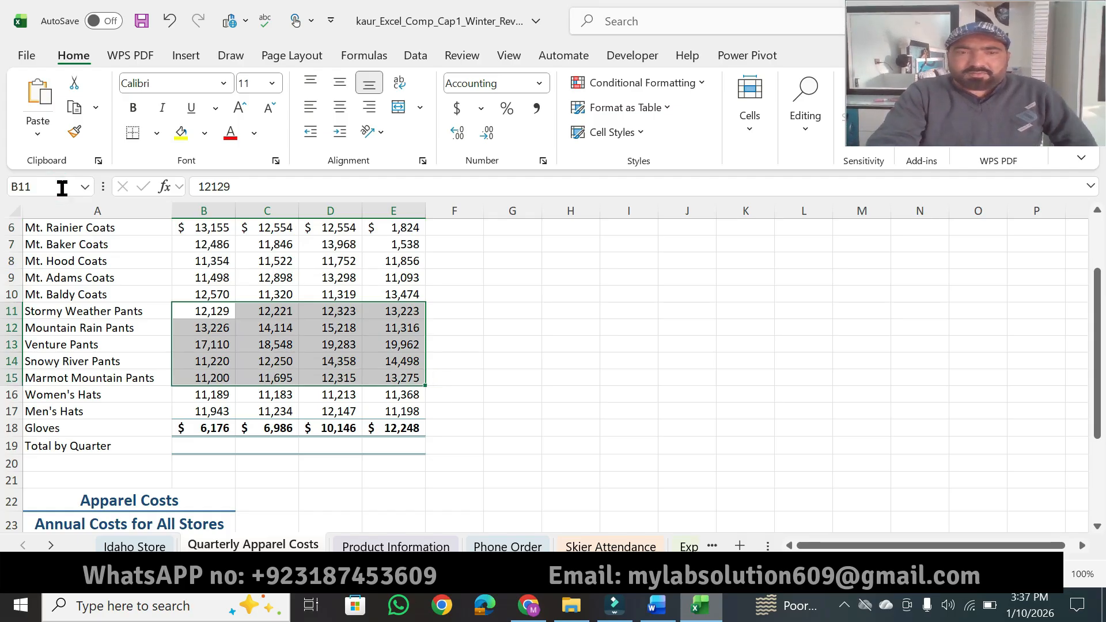
Step: Switch to Word and highlight "B15:E16 Hat_Costs" in instruction 6
left_click(656, 604)
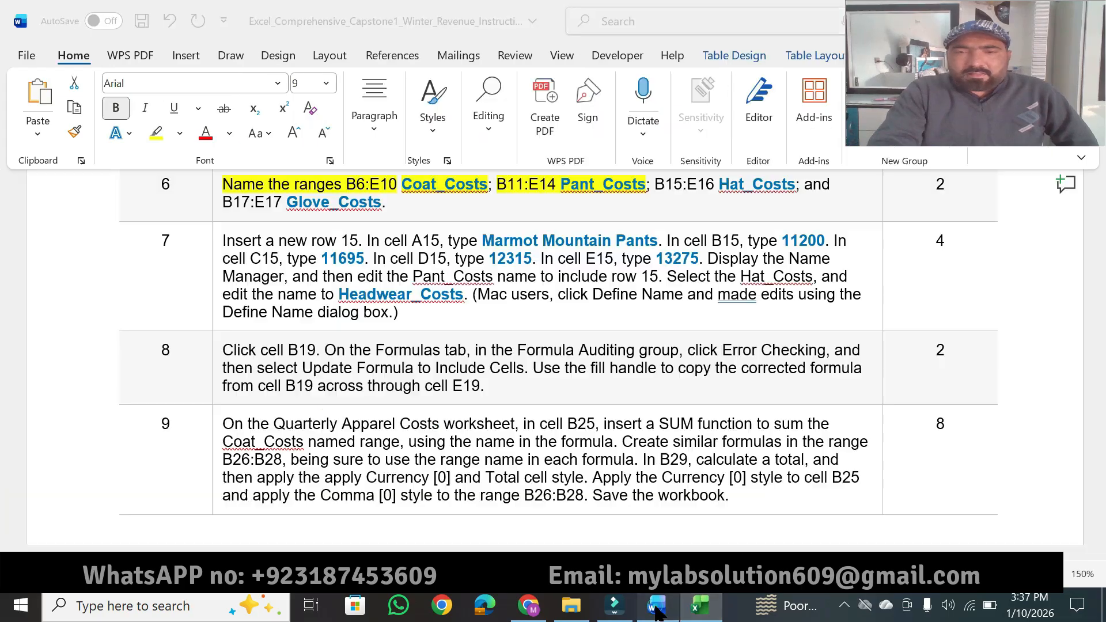
left_click(656, 187)
left_click(155, 134)
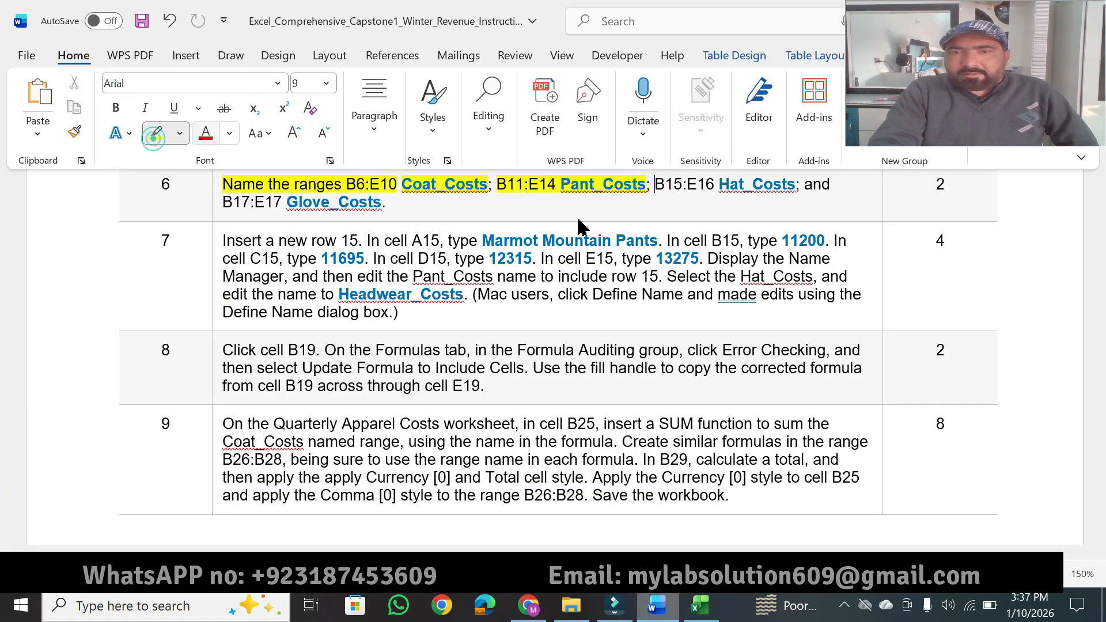
left_click_drag(655, 183, 786, 180)
key("Escape")
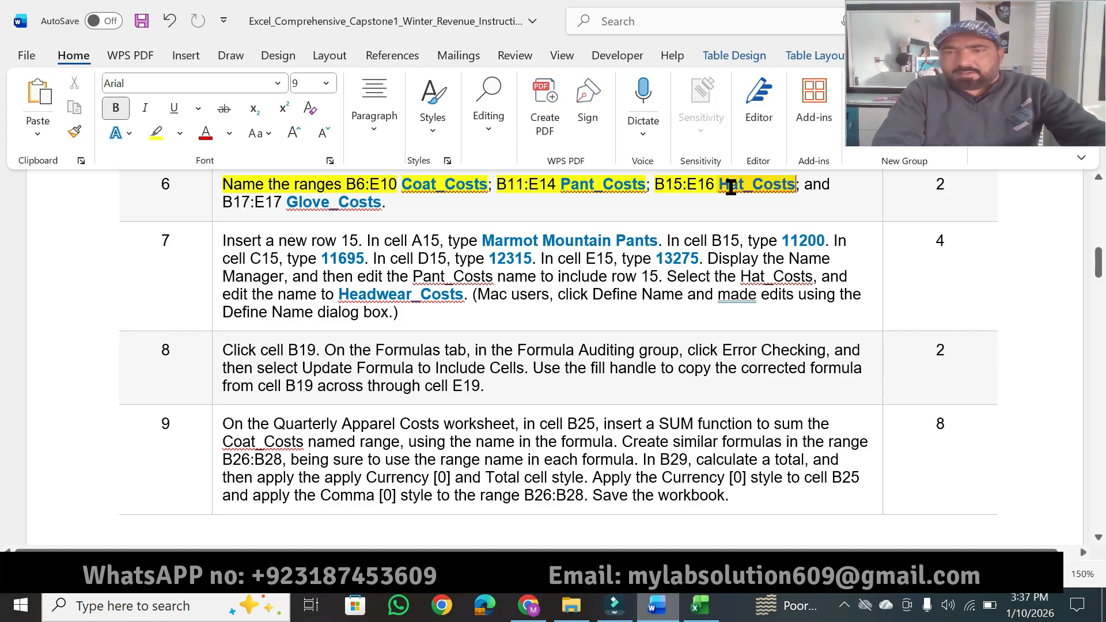
Step: Copy Hat_Costs from Word instruction 6, and assign it as the name of the range B15:E16 in Excel
double_click(723, 189)
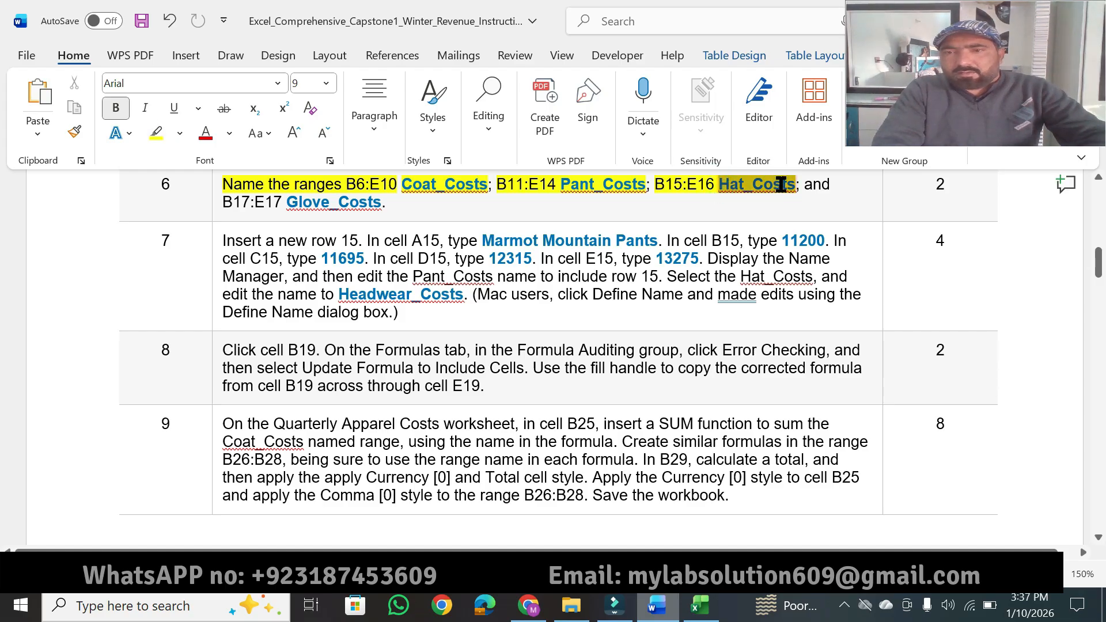
left_click(699, 605)
left_click(50, 186)
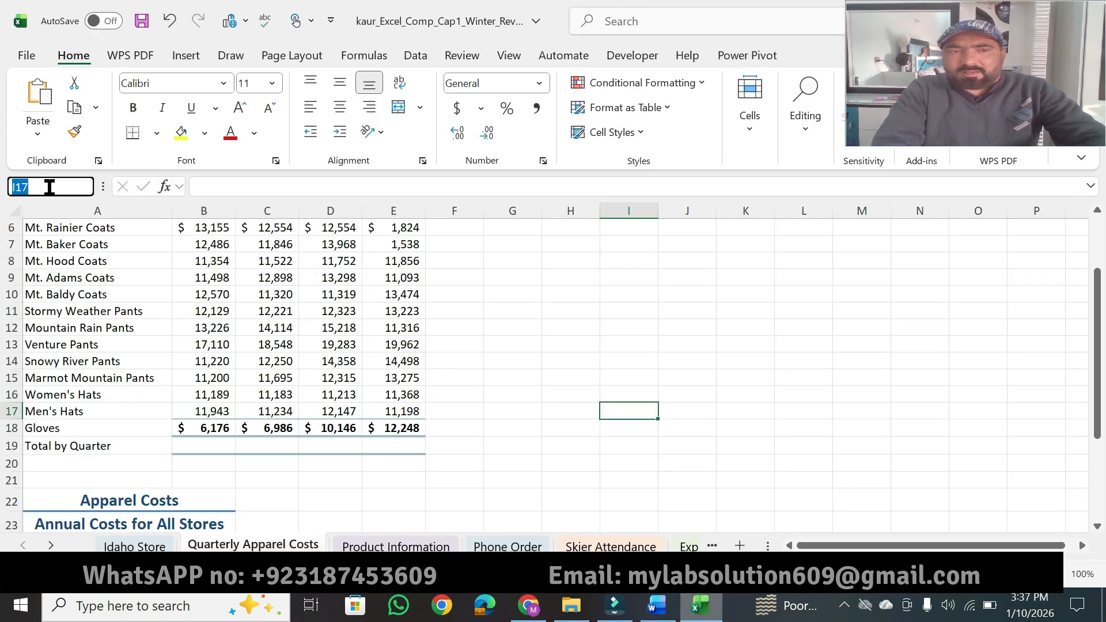
type("b15")
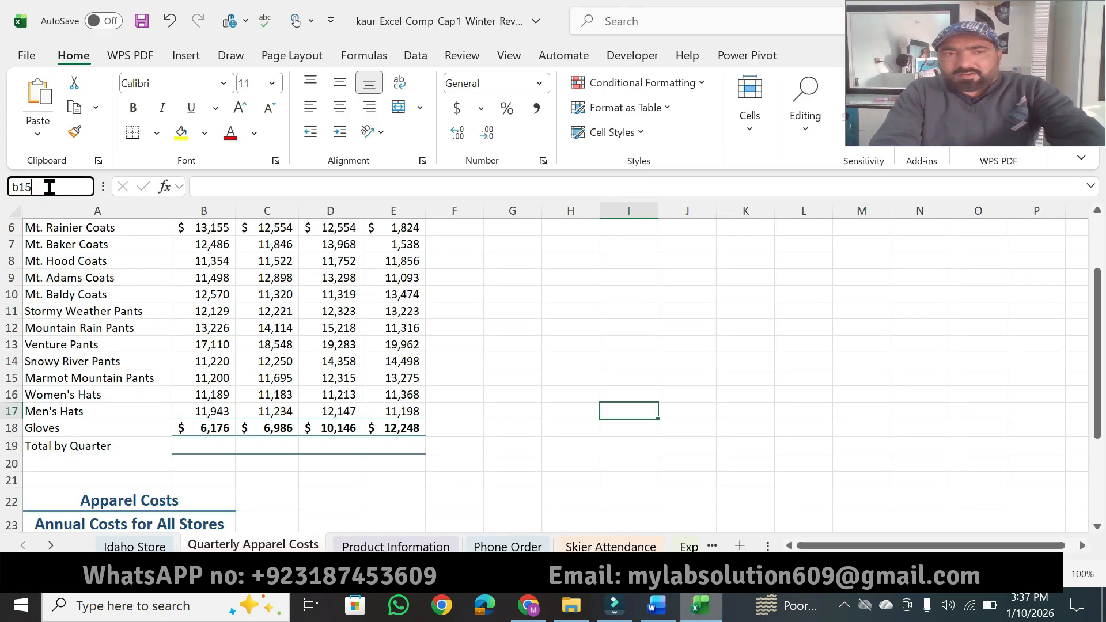
type(":")
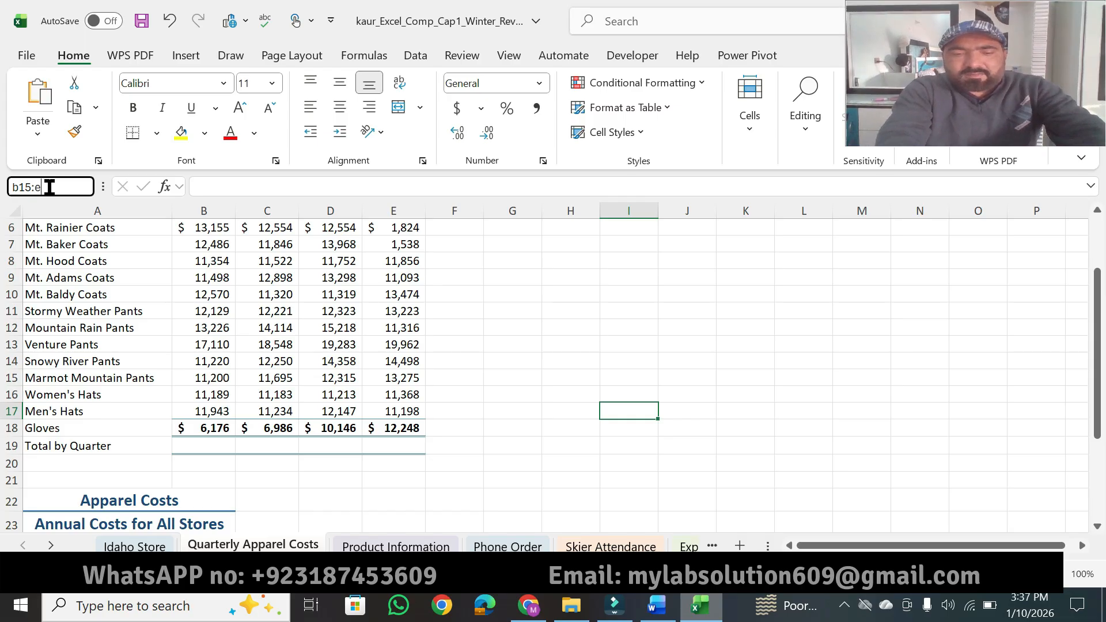
type("e16")
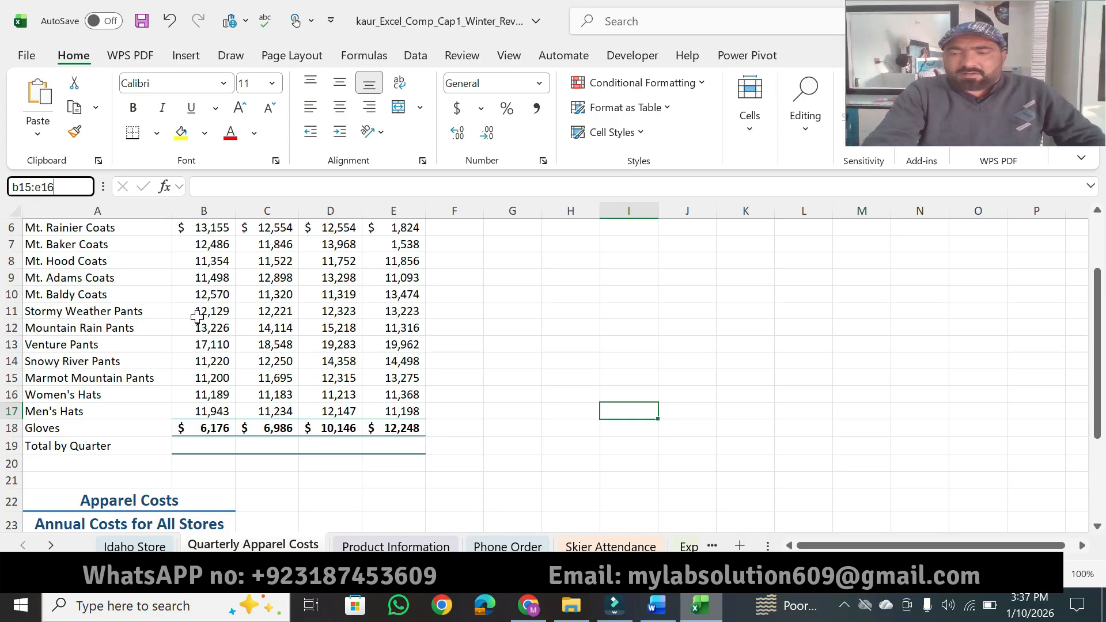
key("Return")
left_click(67, 191)
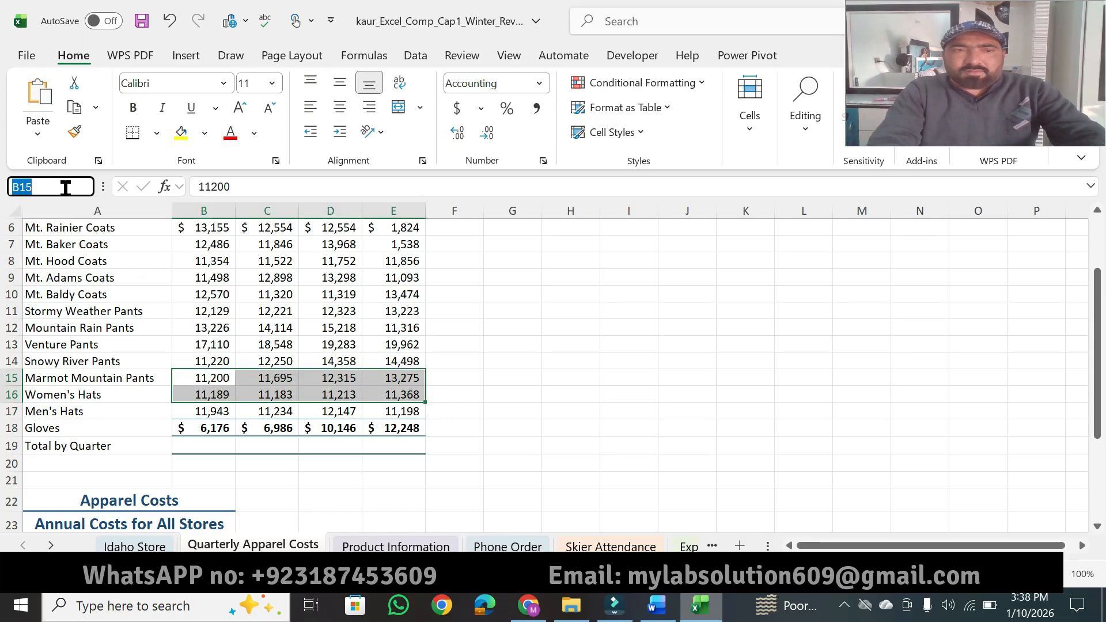
type("Hat_Costs")
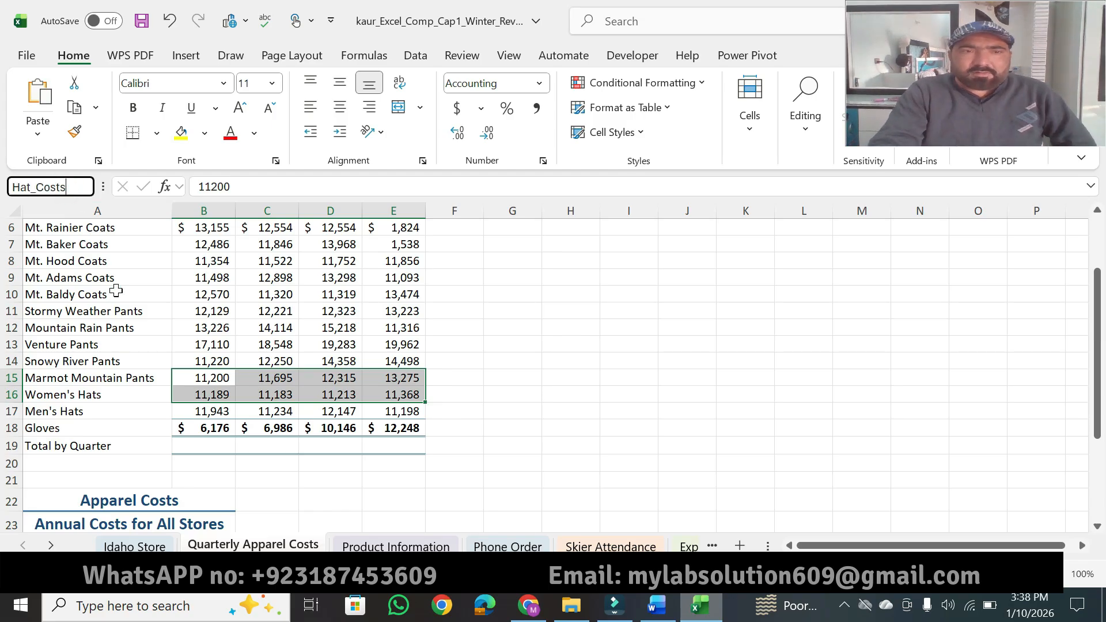
key("Return")
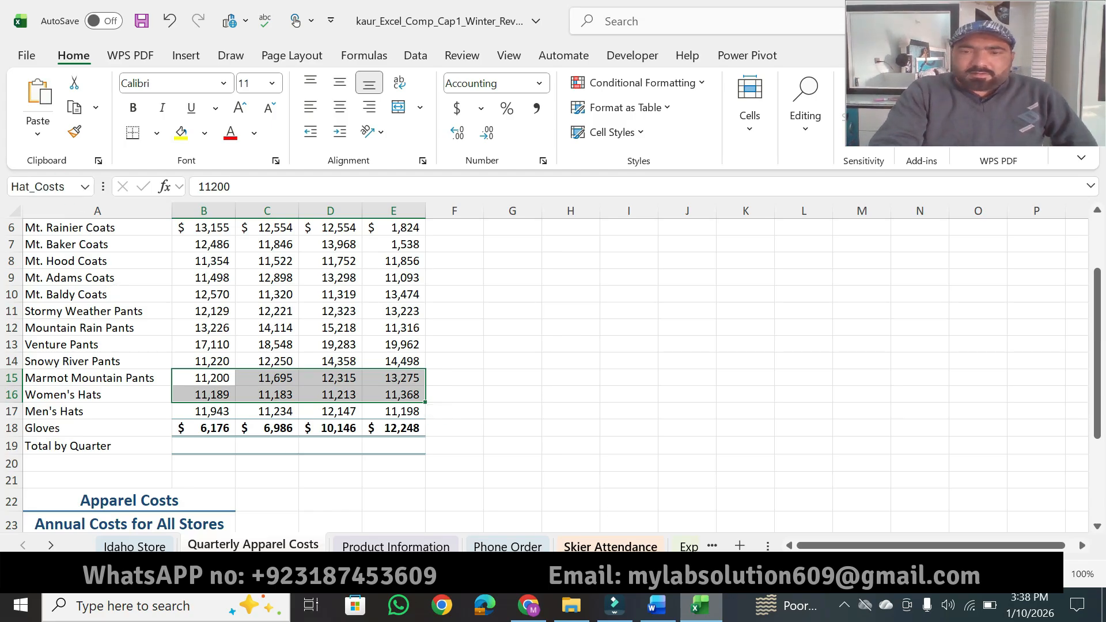
Step: Copy the reference B17:E17 and the name Glove_Costs from Word instruction 6, and assign that name to the range in Excel
left_click(656, 604)
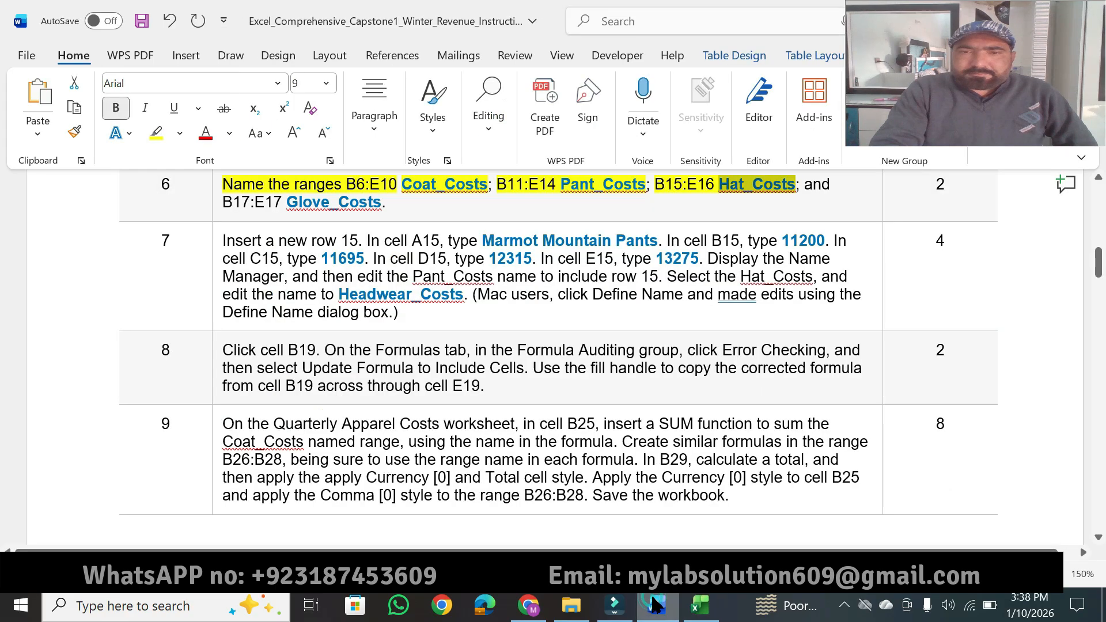
left_click(230, 203)
left_click_drag(225, 204, 279, 204)
key("ctrl+c")
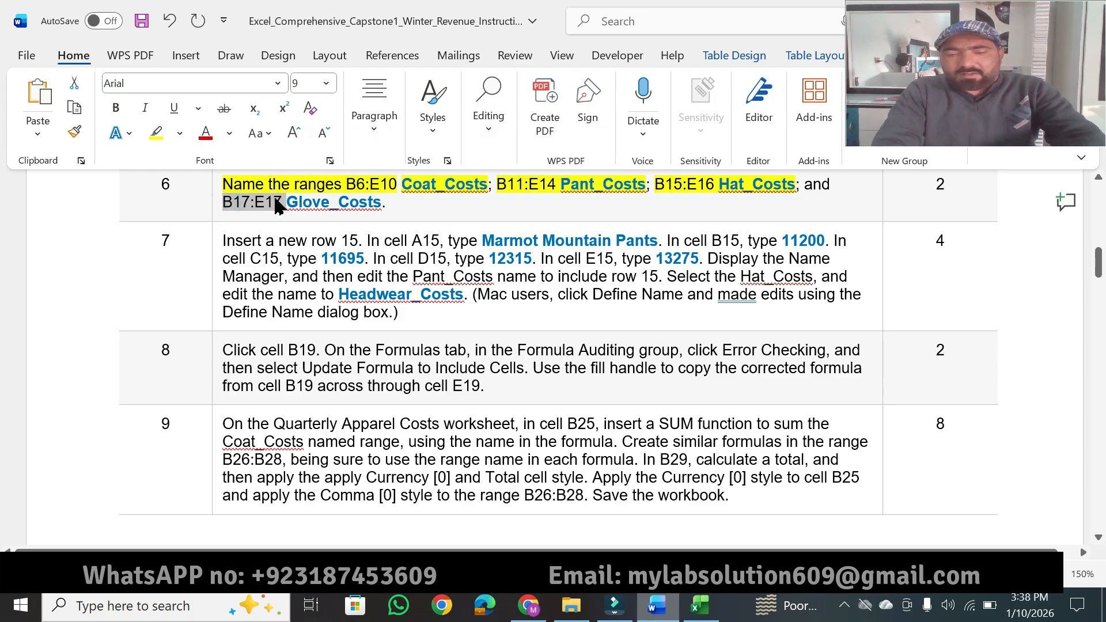
left_click(700, 605)
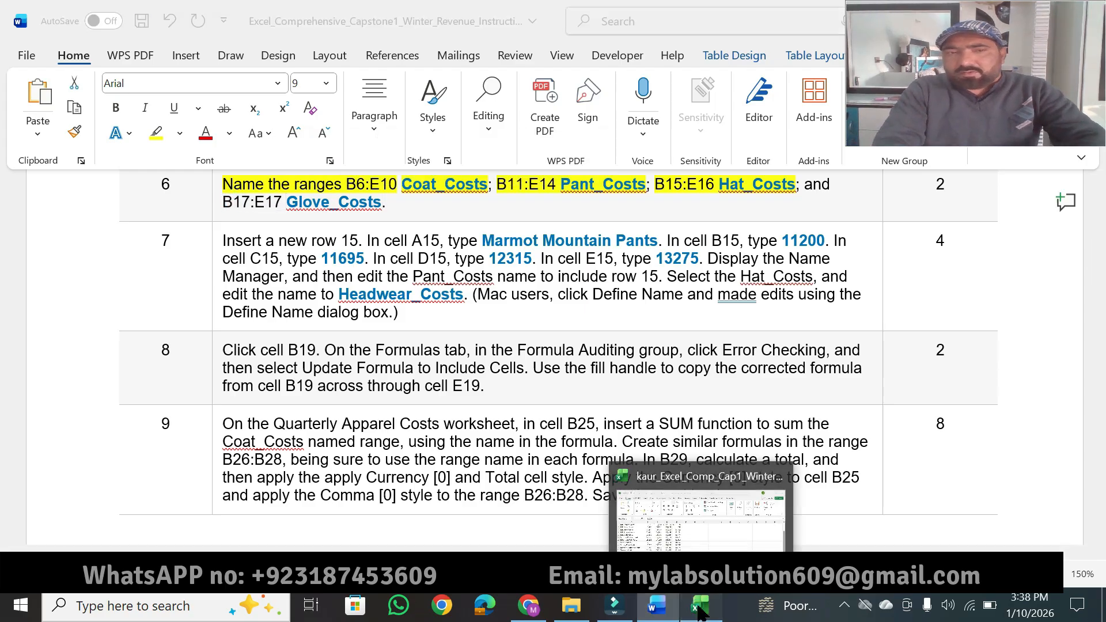
left_click(68, 188)
key("ctrl+v")
key("Return")
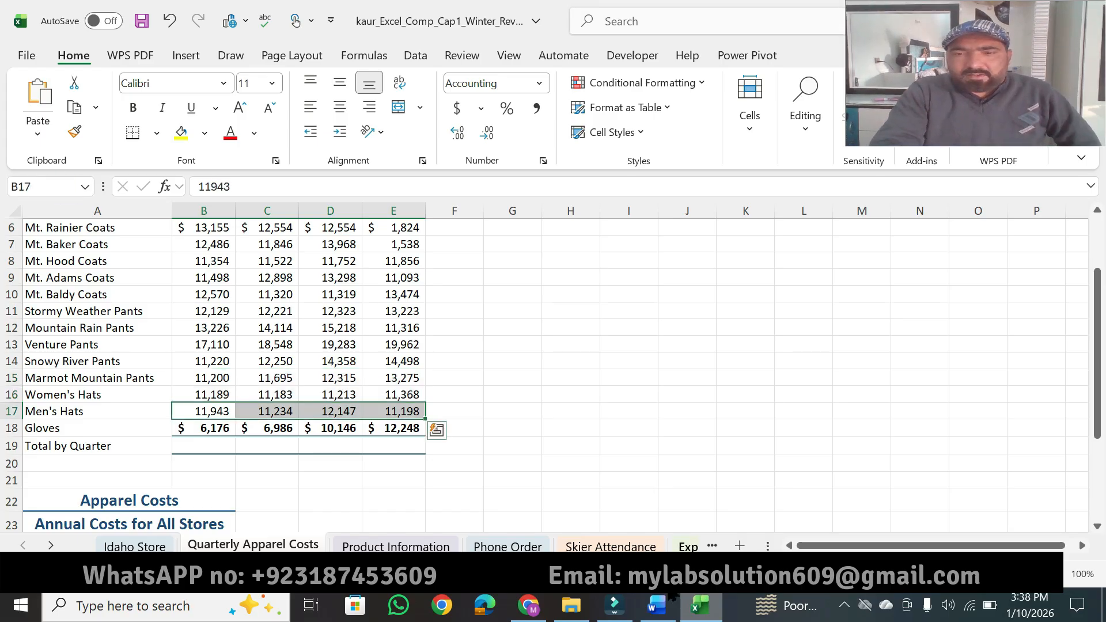
left_click(656, 605)
double_click(291, 202)
double_click(291, 202)
key("ctrl+c")
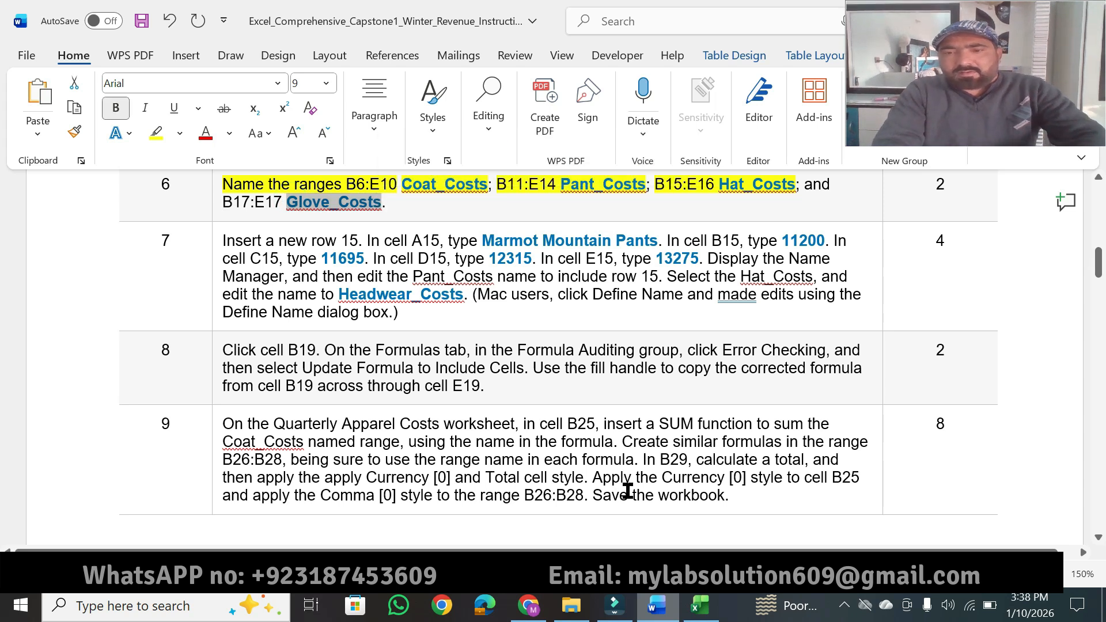
left_click(702, 608)
left_click(60, 183)
key("ctrl+v")
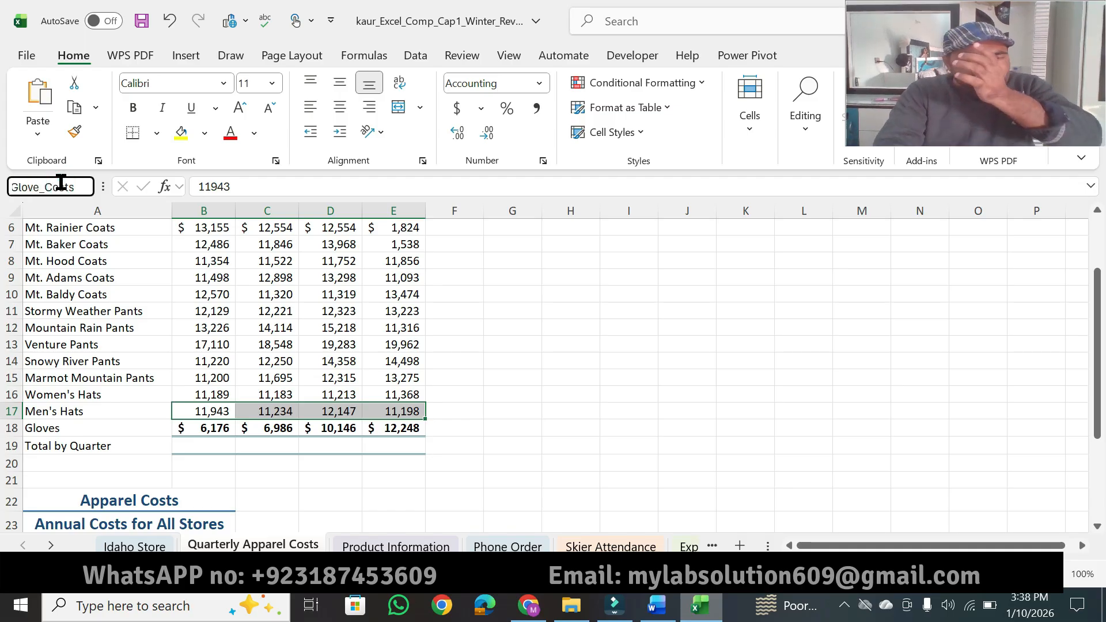
key("Return")
left_click(641, 377)
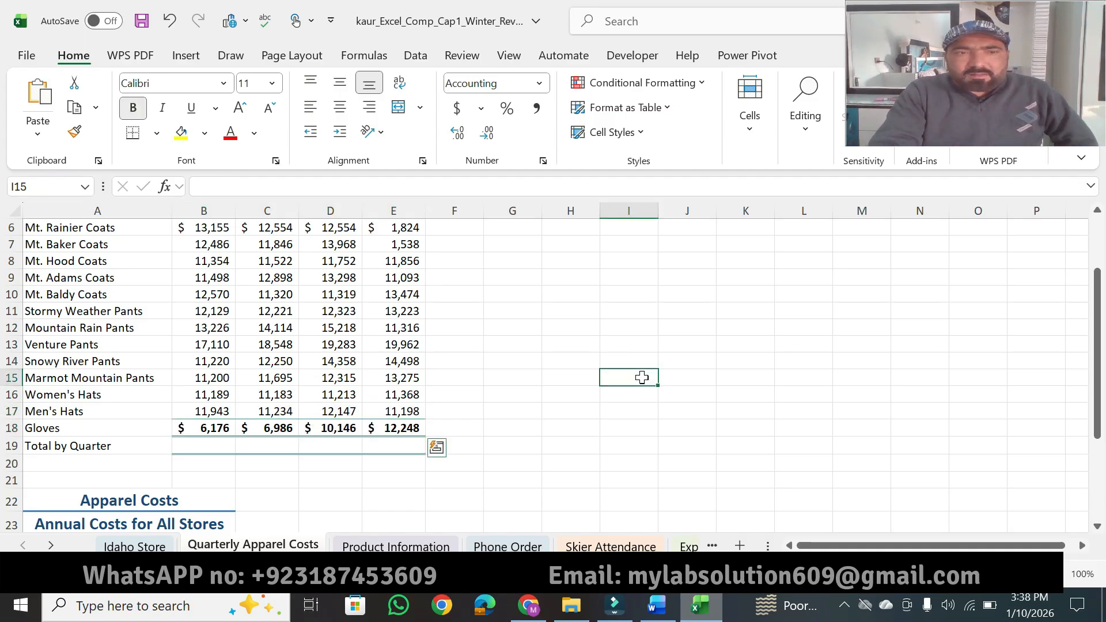
Step: In Word, highlight instruction 6's point value and "Insert a new row 15" in instruction 7
left_click(655, 606)
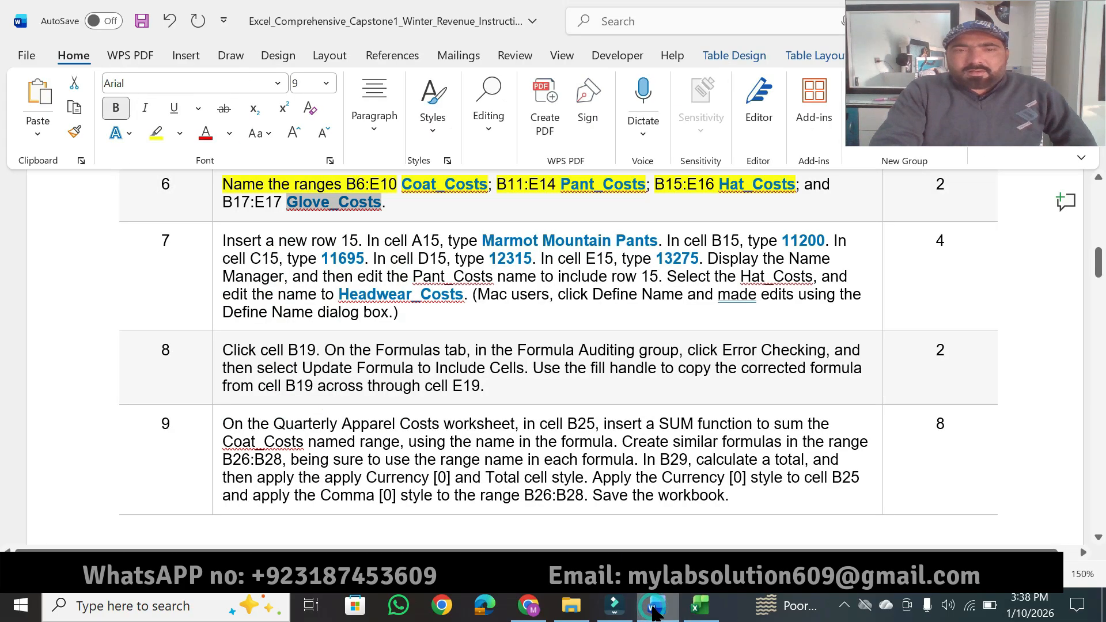
left_click(843, 215)
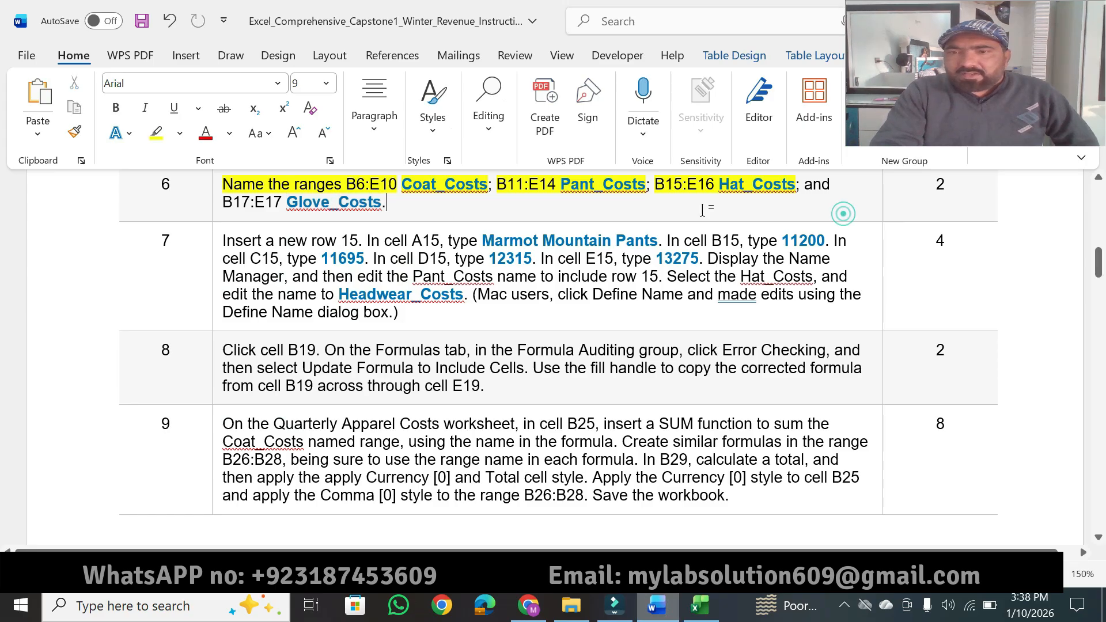
left_click(159, 133)
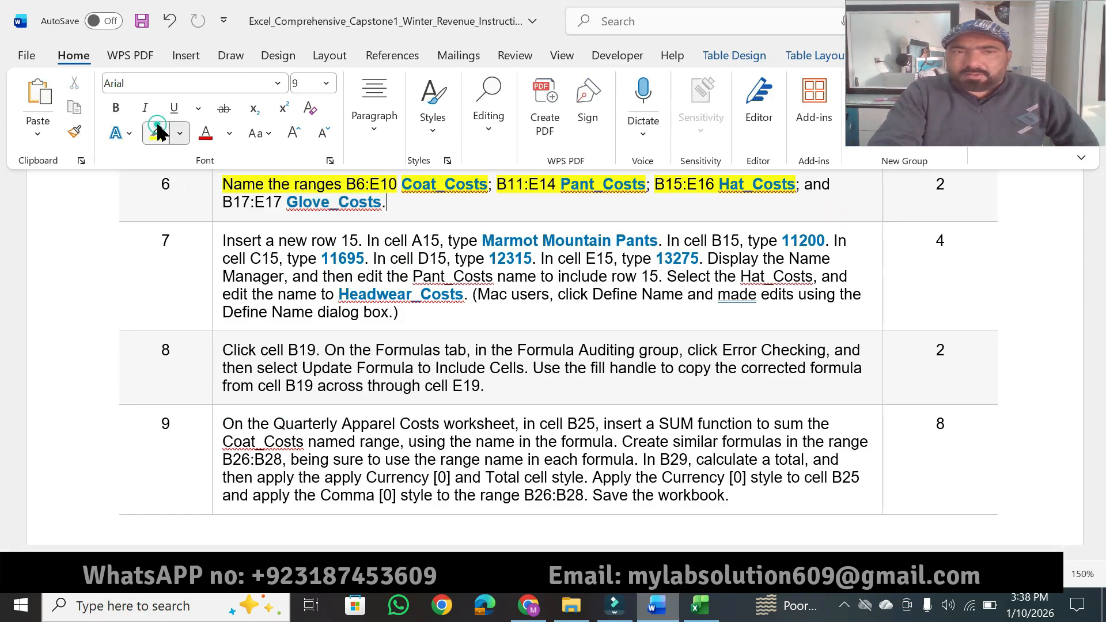
left_click_drag(947, 183, 933, 185)
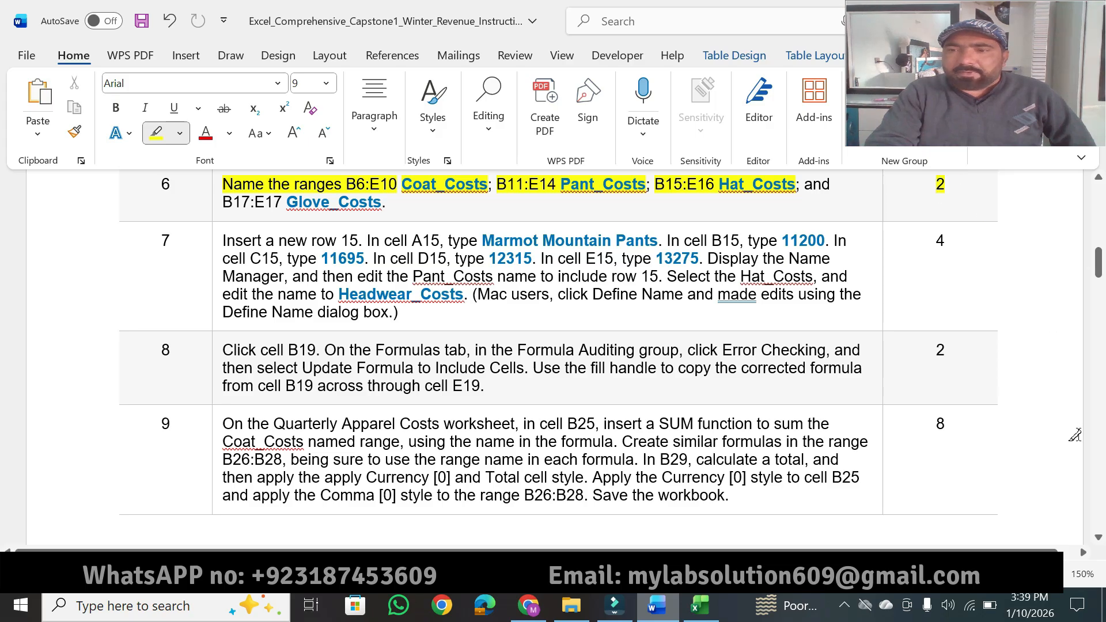
scroll(1098, 540, "down", 3)
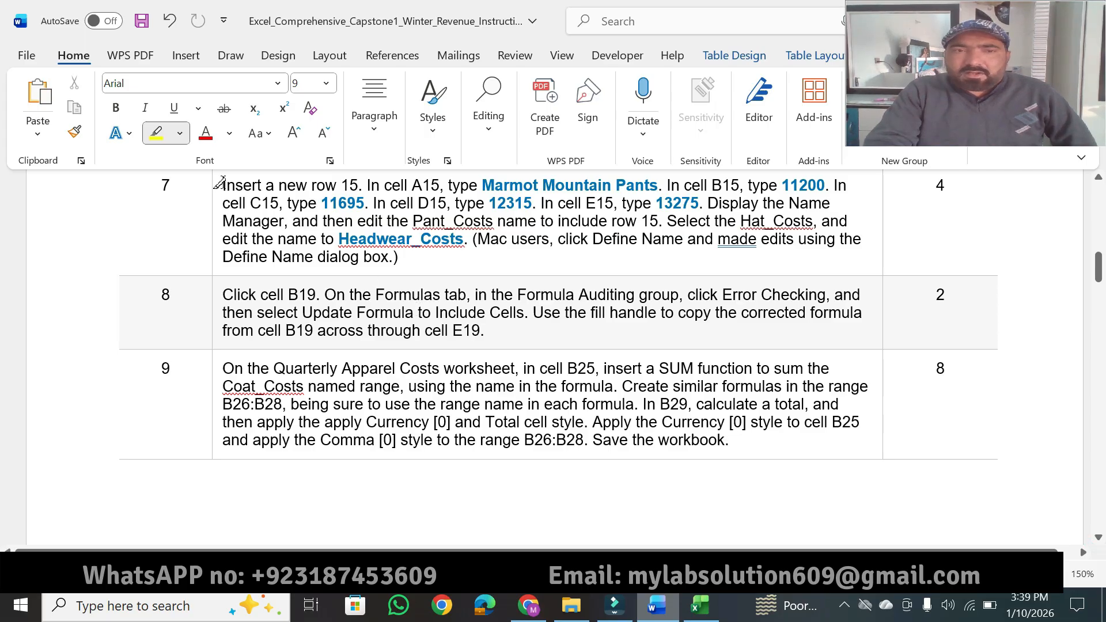
left_click_drag(224, 183, 357, 184)
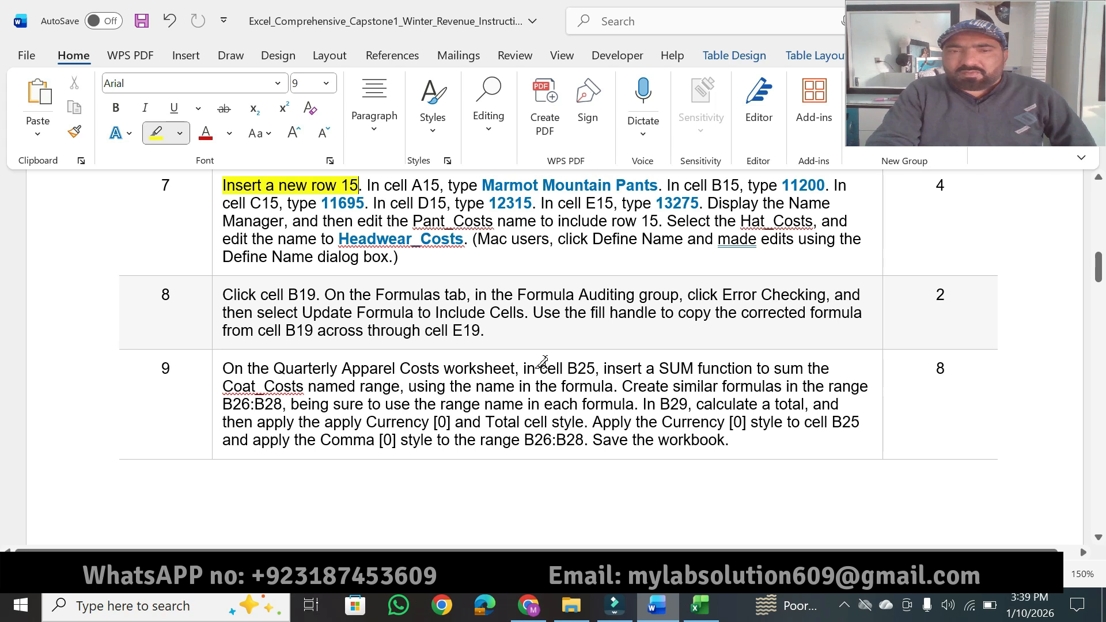
Step: Switch to Excel and delete row 19, Total by Quarter, from the Quarterly Apparel Costs worksheet
left_click(700, 608)
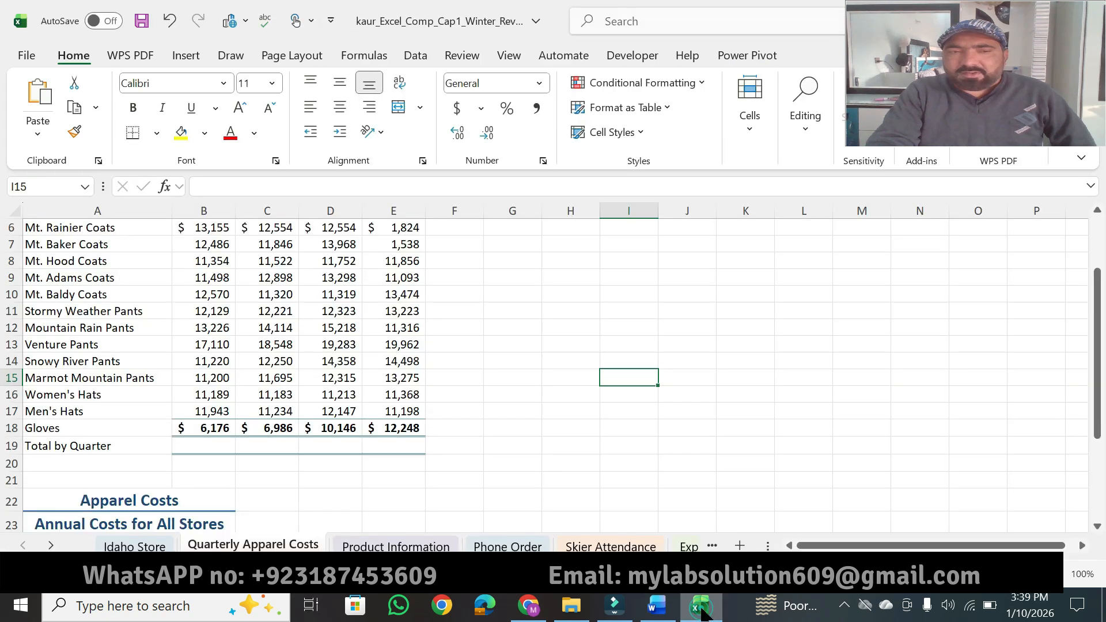
left_click(11, 446)
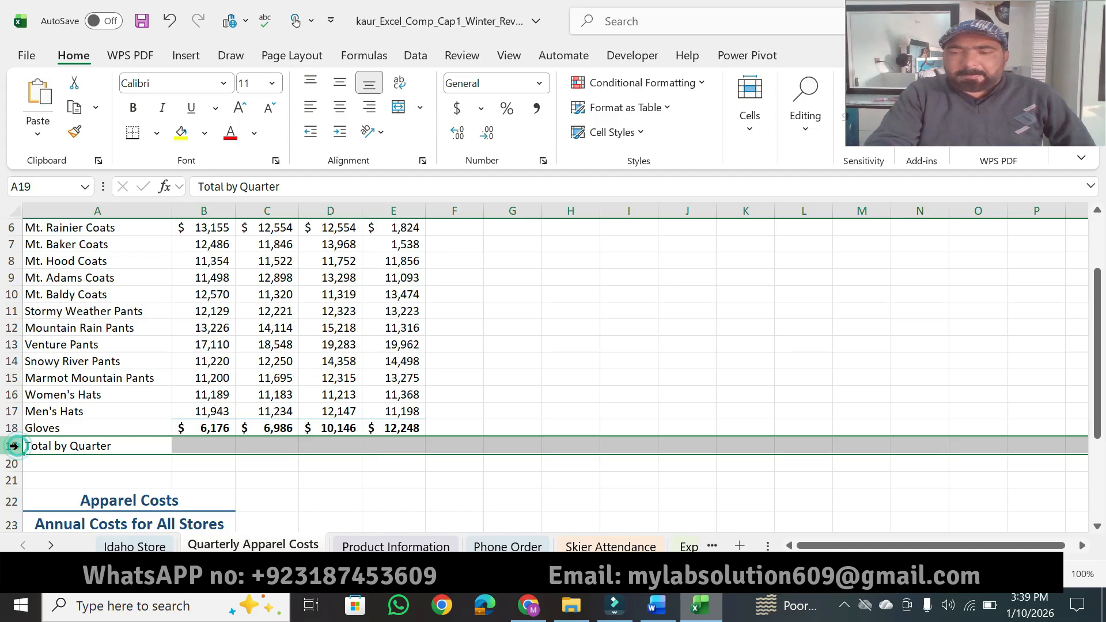
right_click(13, 445)
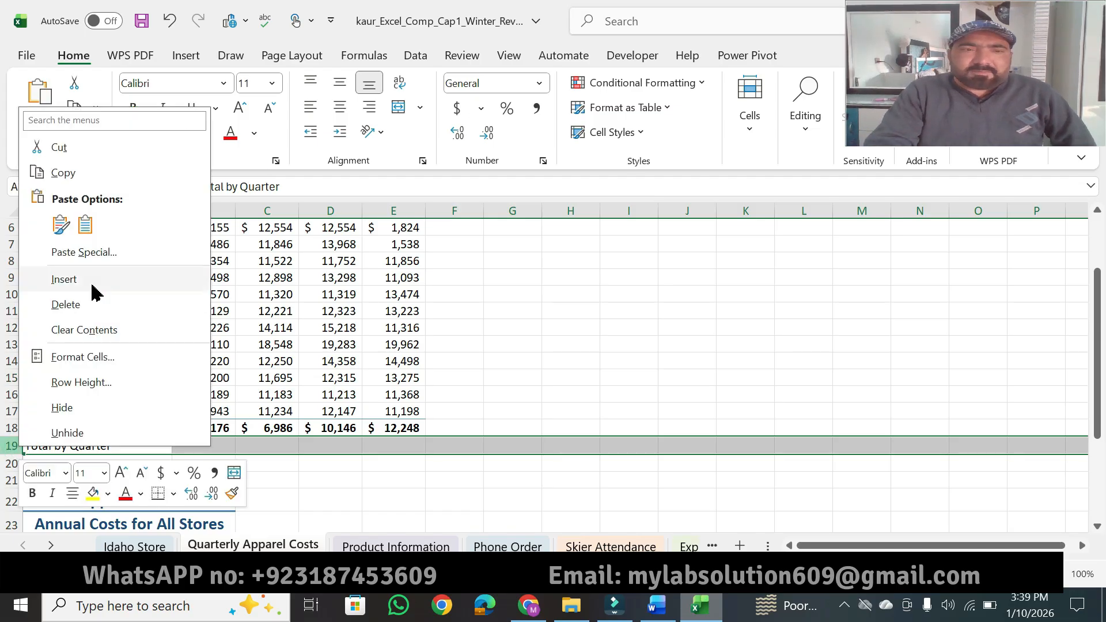
left_click(76, 311)
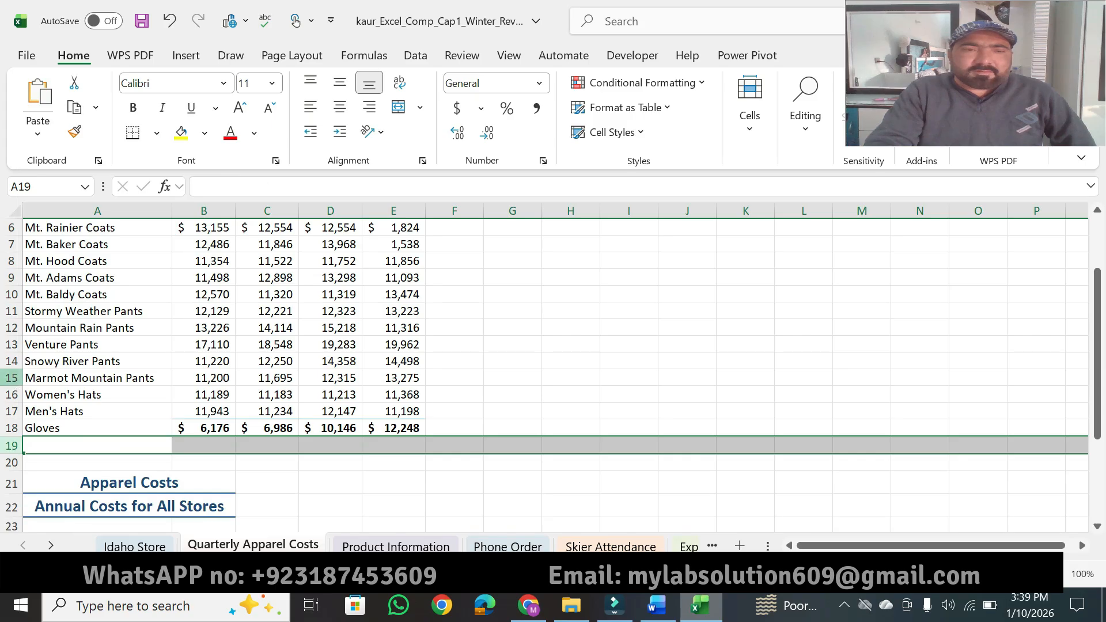
Step: Insert a new blank row 15 above the Marmot Mountain Pants row on the Quarterly Apparel Costs worksheet
left_click(13, 380)
right_click(12, 377)
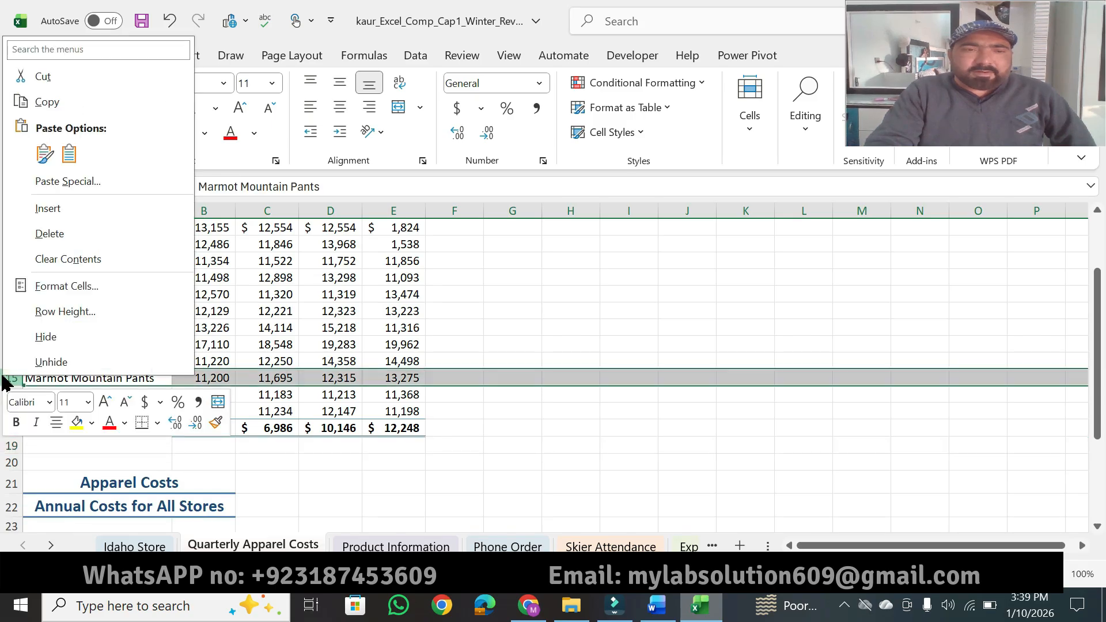
left_click(78, 214)
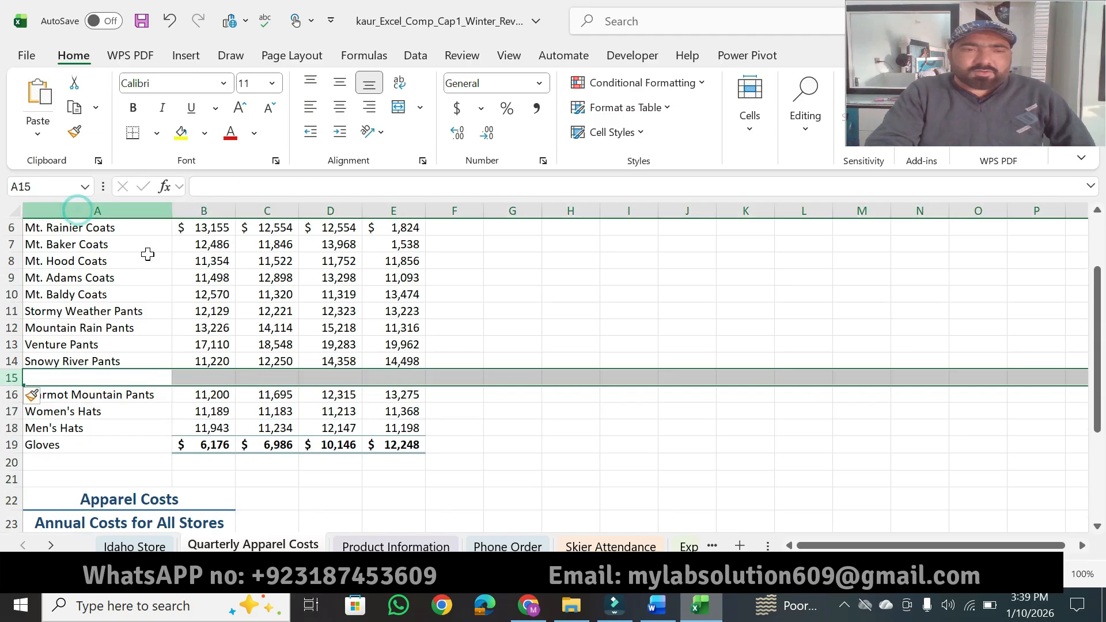
Step: Switch to Word, highlight "A15, type Marmot Mountain Pants. In" in instruction 7, and copy the text Marmot Mountain Pants
left_click(652, 604)
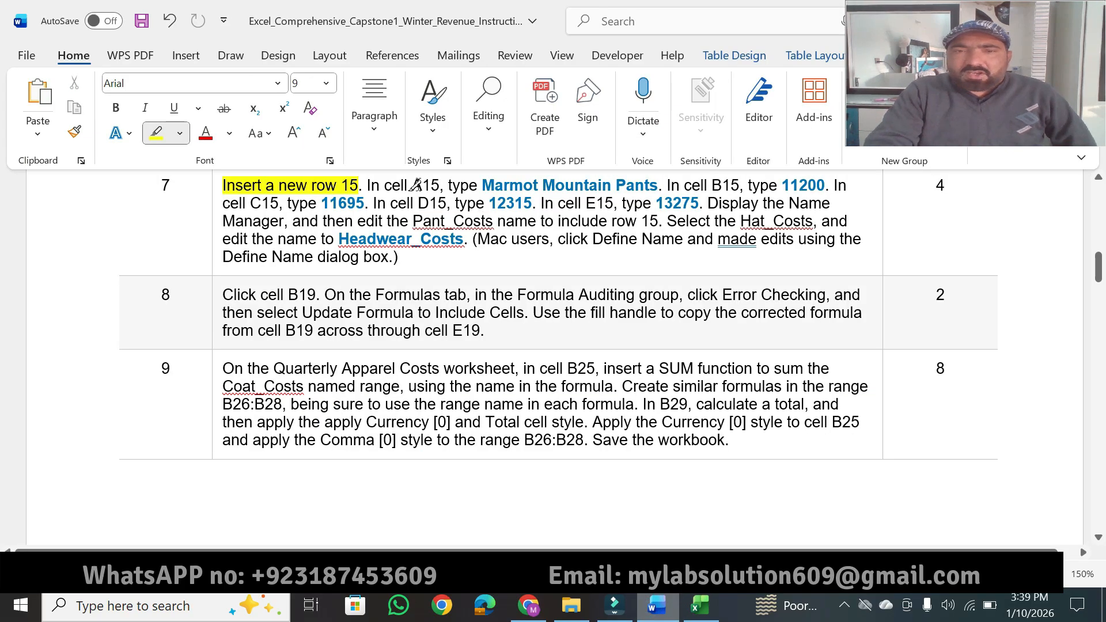
left_click_drag(412, 185, 682, 184)
key("Escape")
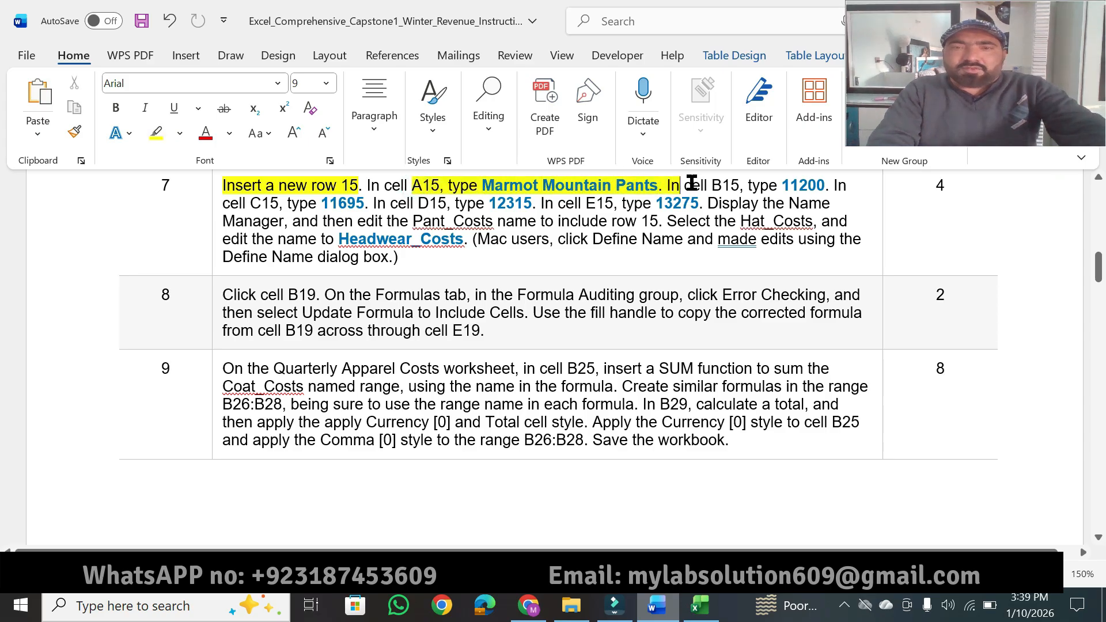
left_click_drag(487, 187, 660, 183)
key("ctrl+c")
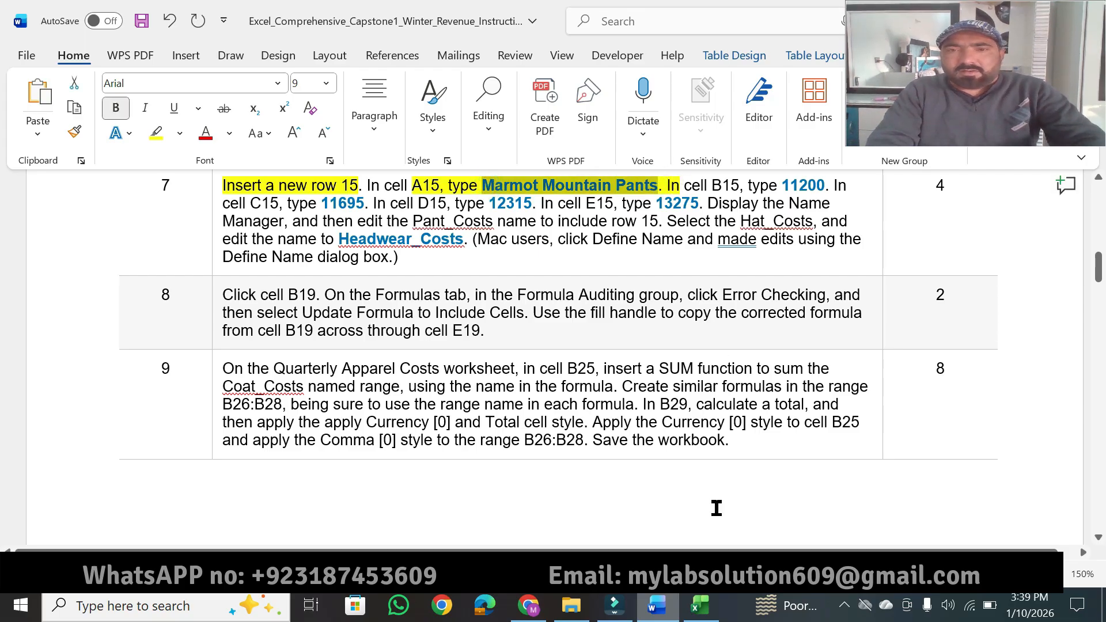
Step: Switch to Excel and enter the copied label Marmot Mountain Pants in cell A15
left_click(700, 604)
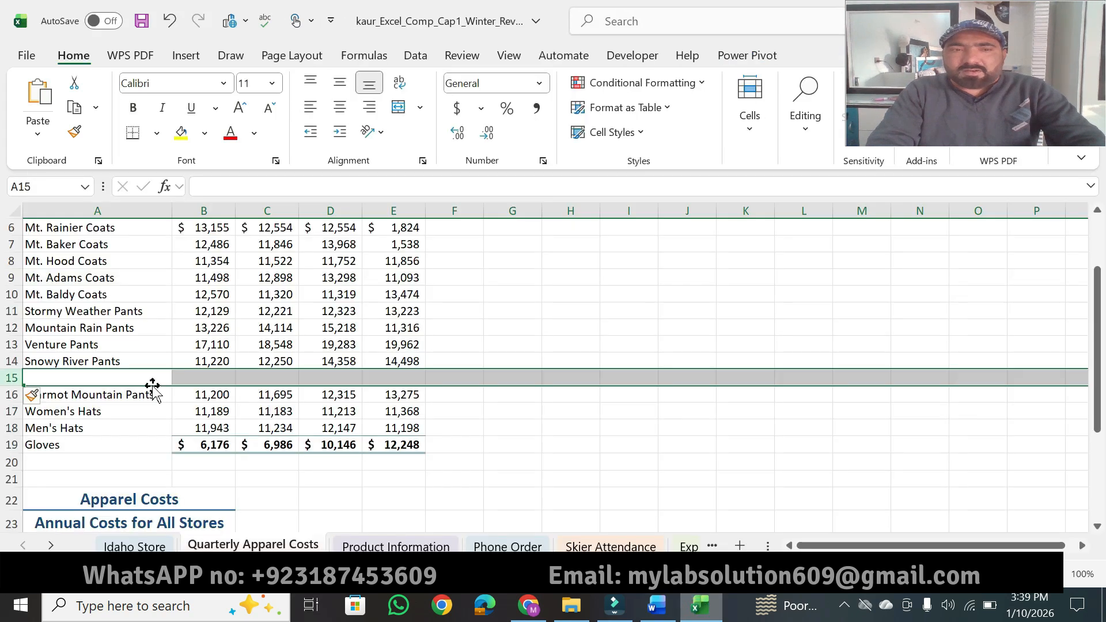
left_click(122, 378)
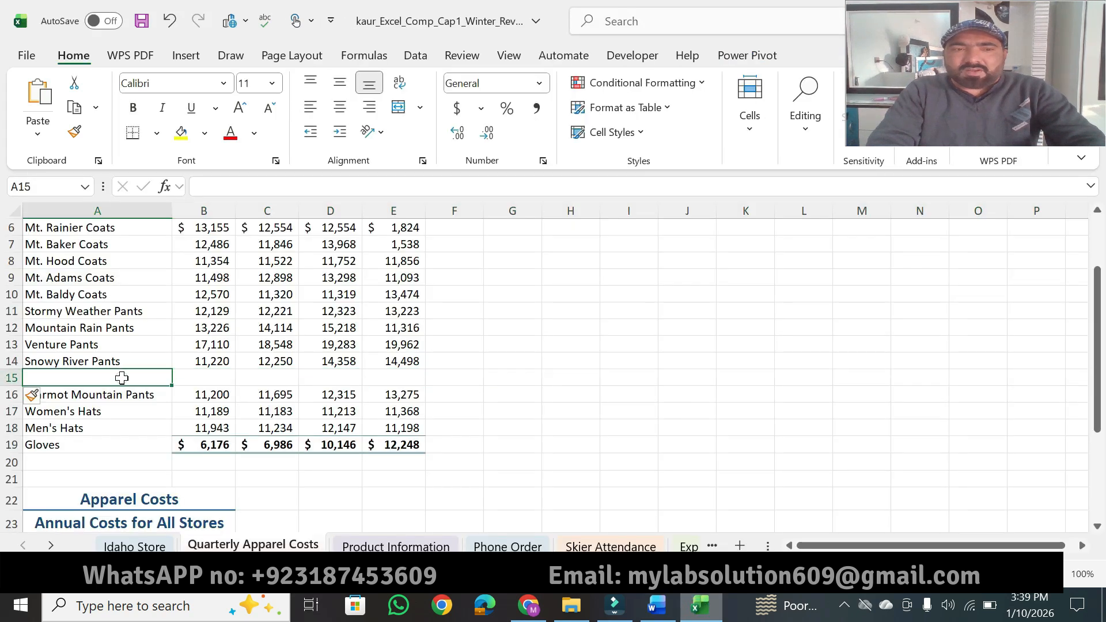
left_click(224, 187)
key("ctrl+v")
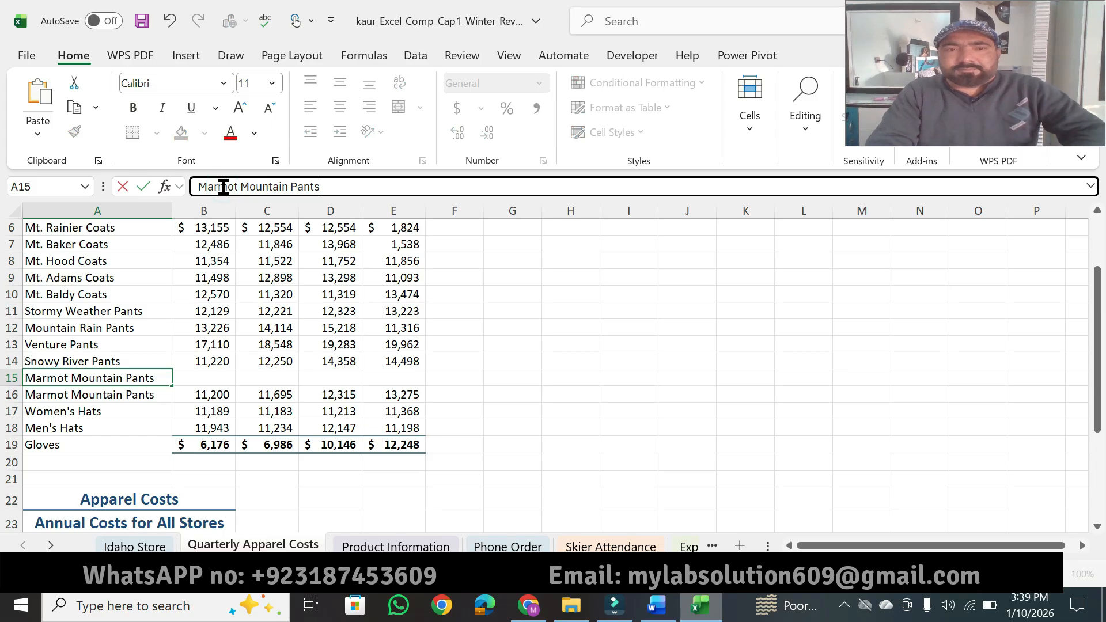
key("Return")
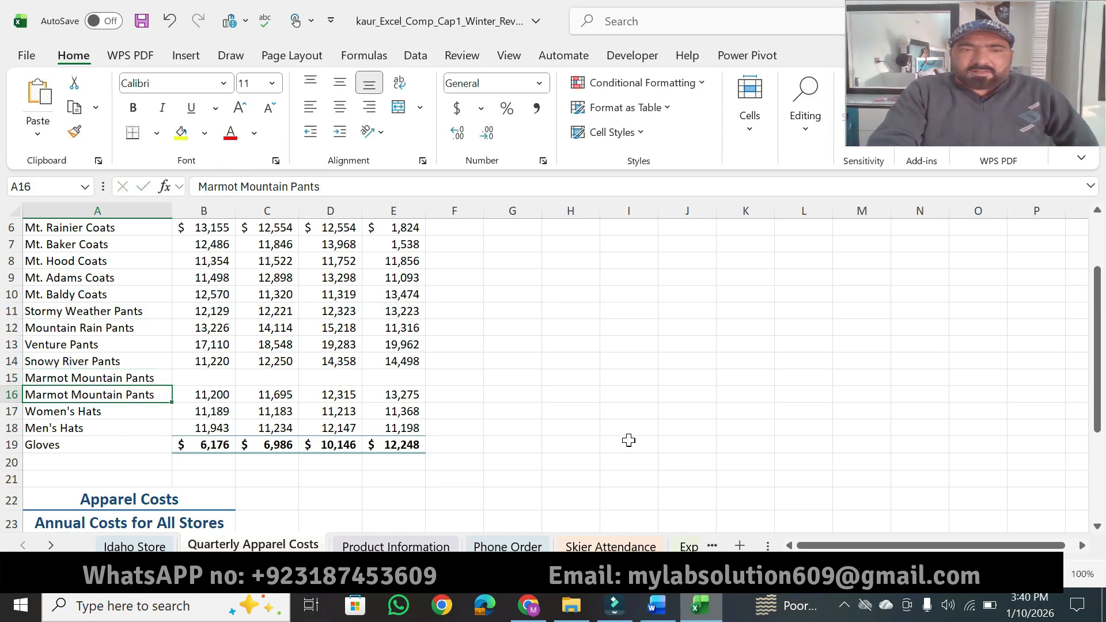
Step: Highlight "B15, type 11200" in Word's instruction 7, and enter 11200 in cell B15 in Excel
left_click(652, 608)
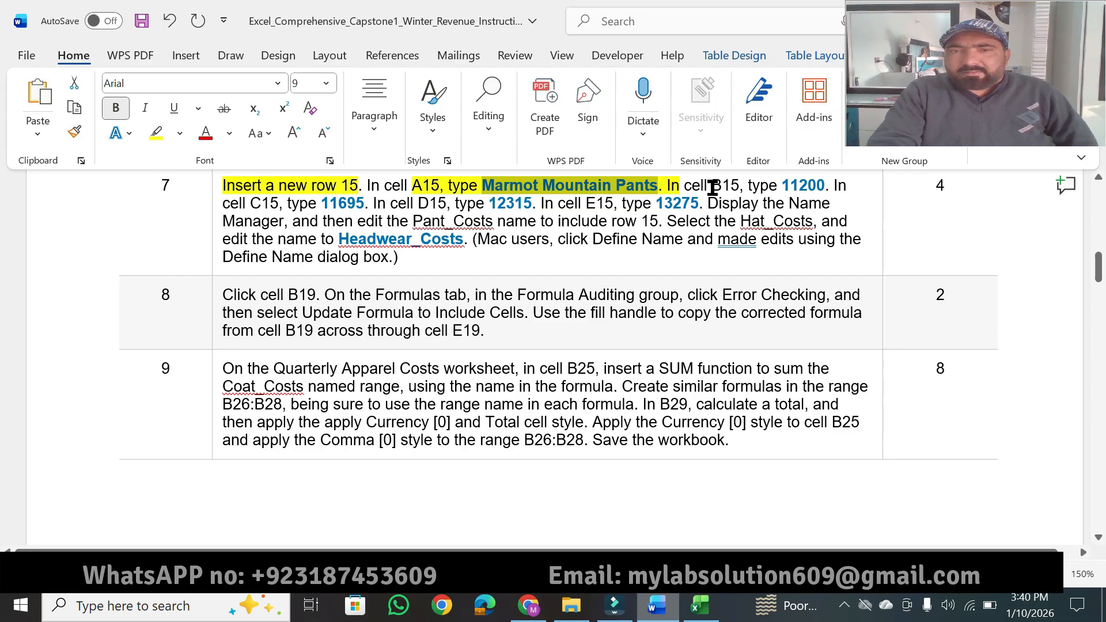
left_click_drag(712, 187, 814, 186)
left_click(842, 154)
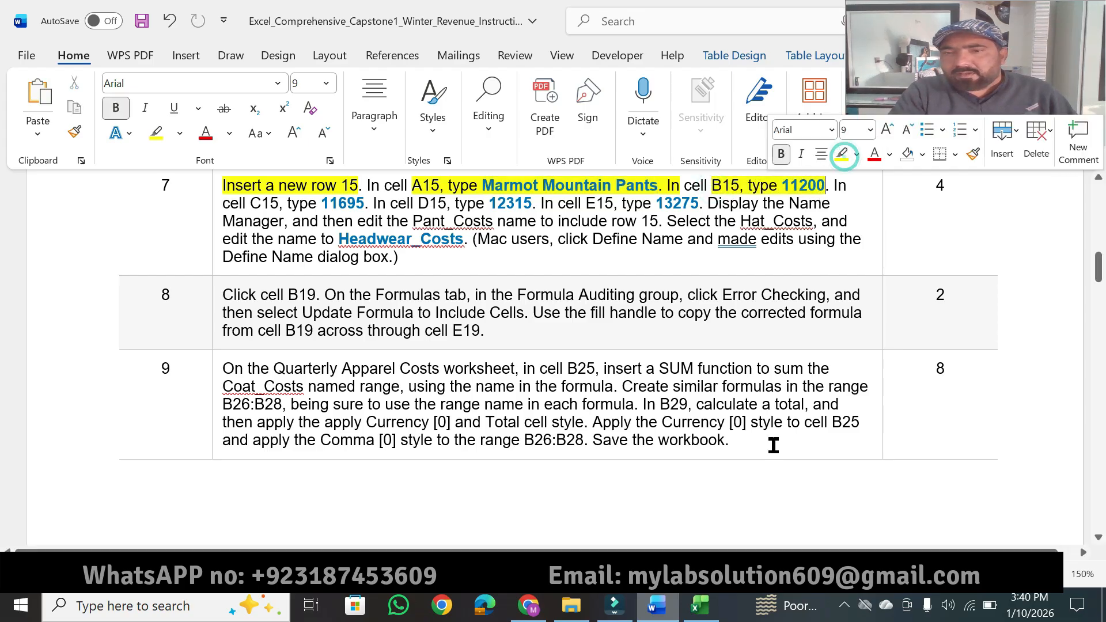
left_click(700, 605)
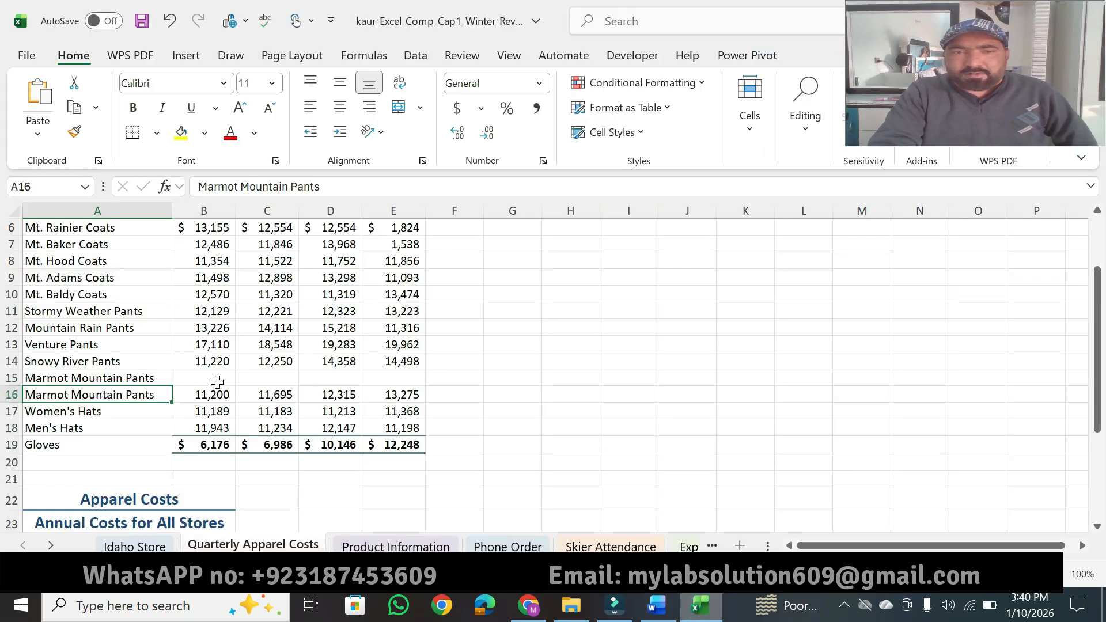
left_click(214, 379)
type("11,200")
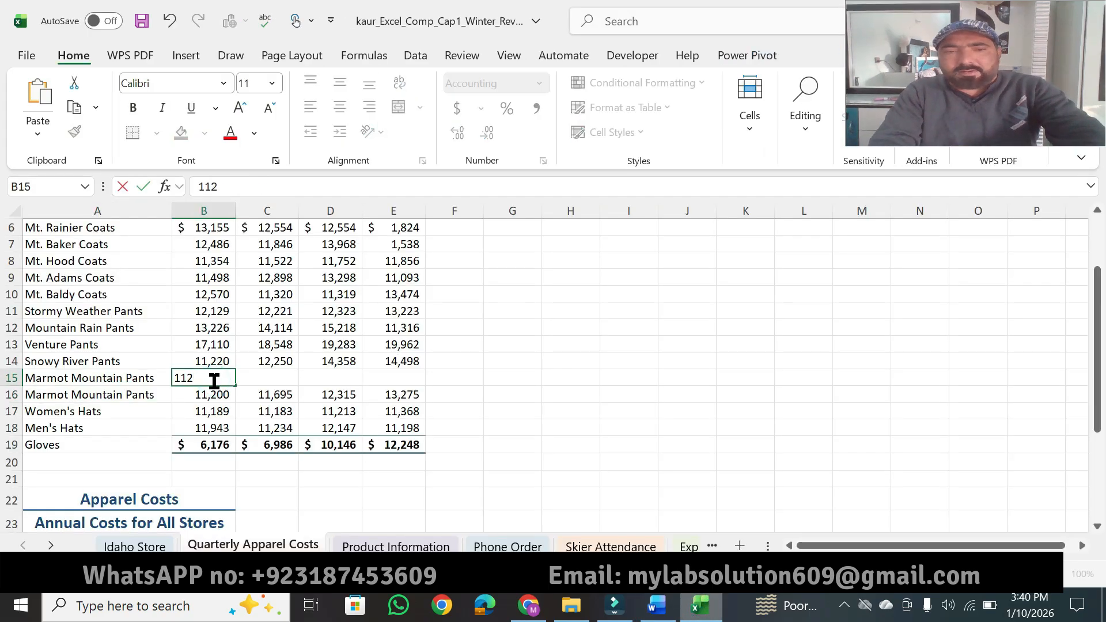
key("Tab")
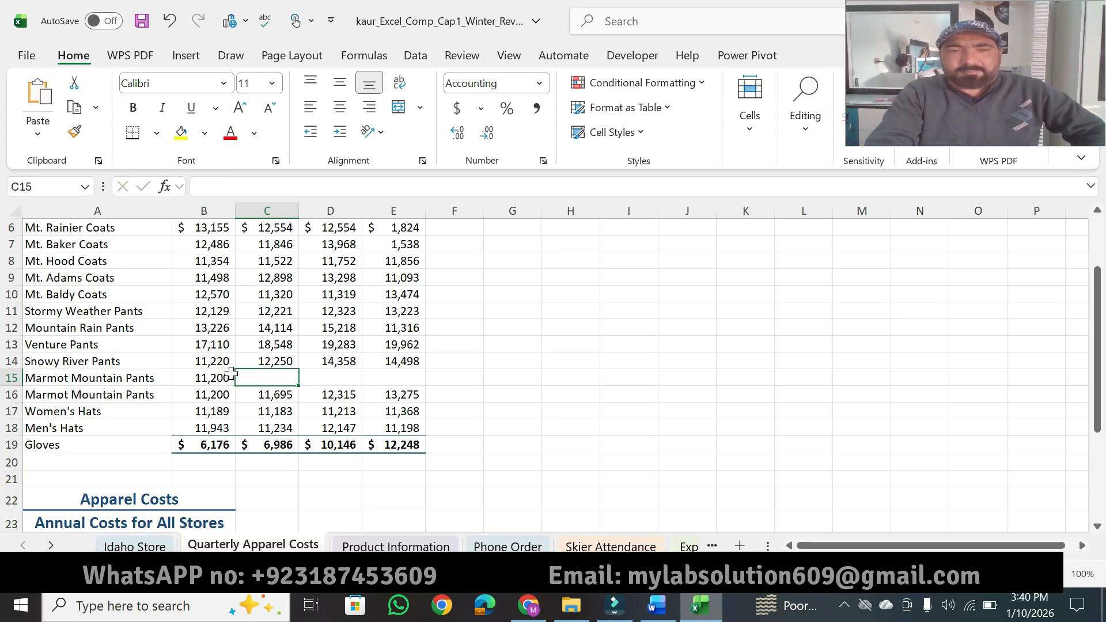
Step: Highlight "cell C15, type 11695" in Word's instruction 7, and enter 11695 in cell C15 in Excel
left_click(658, 615)
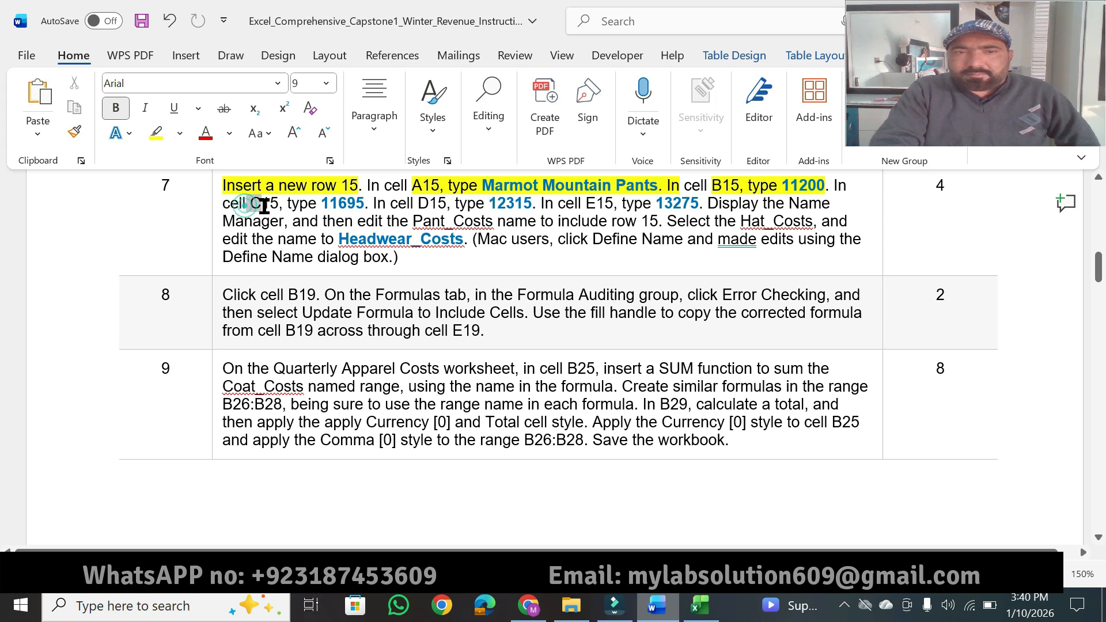
left_click_drag(259, 204, 357, 203)
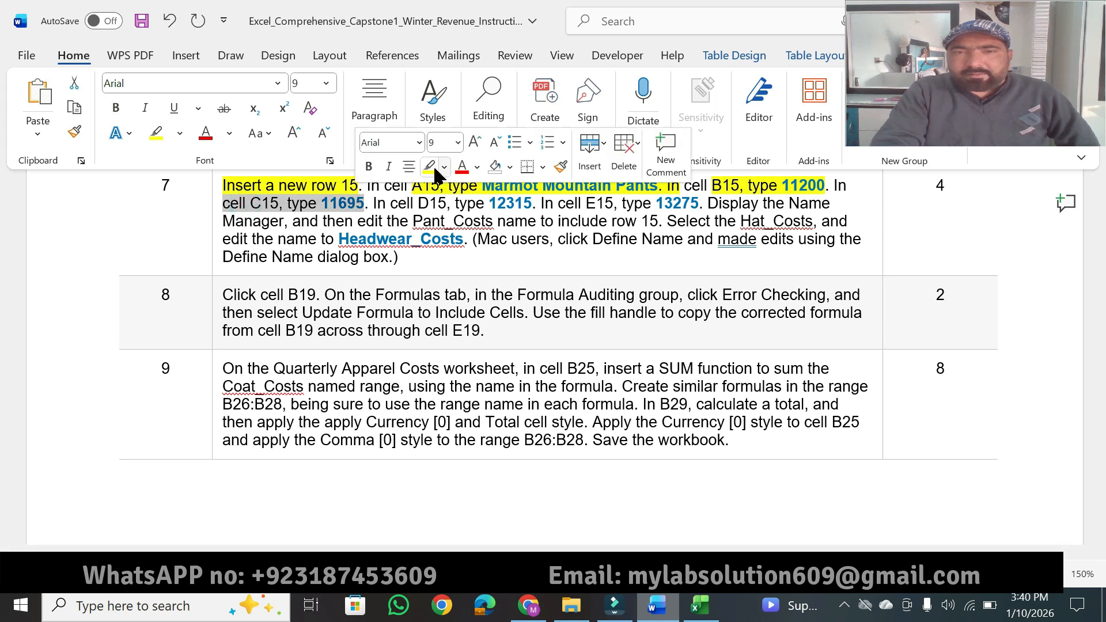
left_click(428, 167)
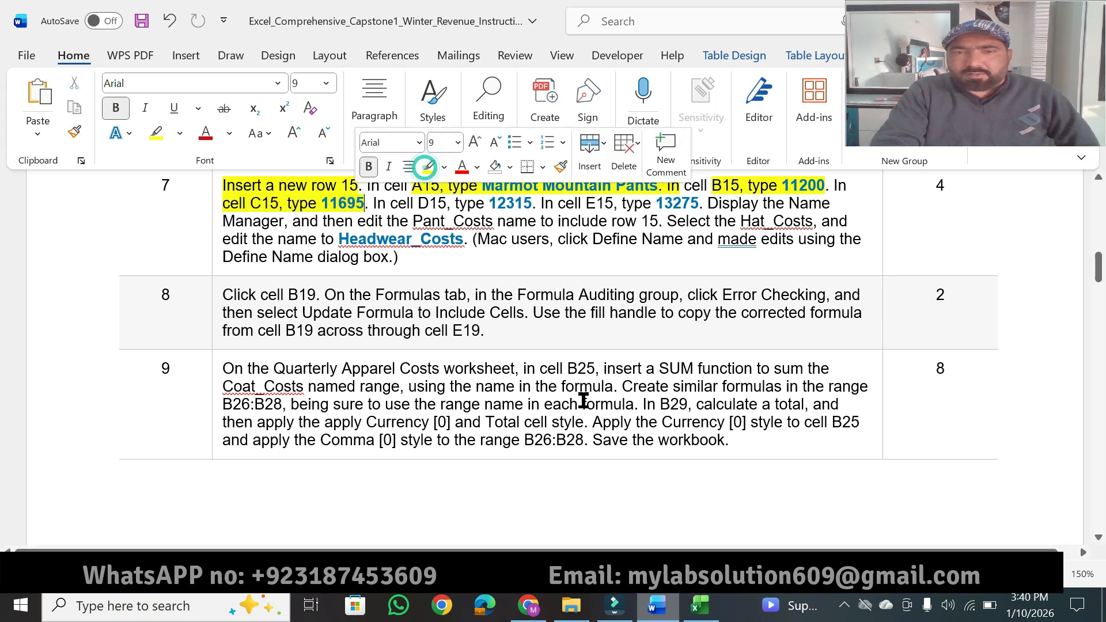
left_click(701, 606)
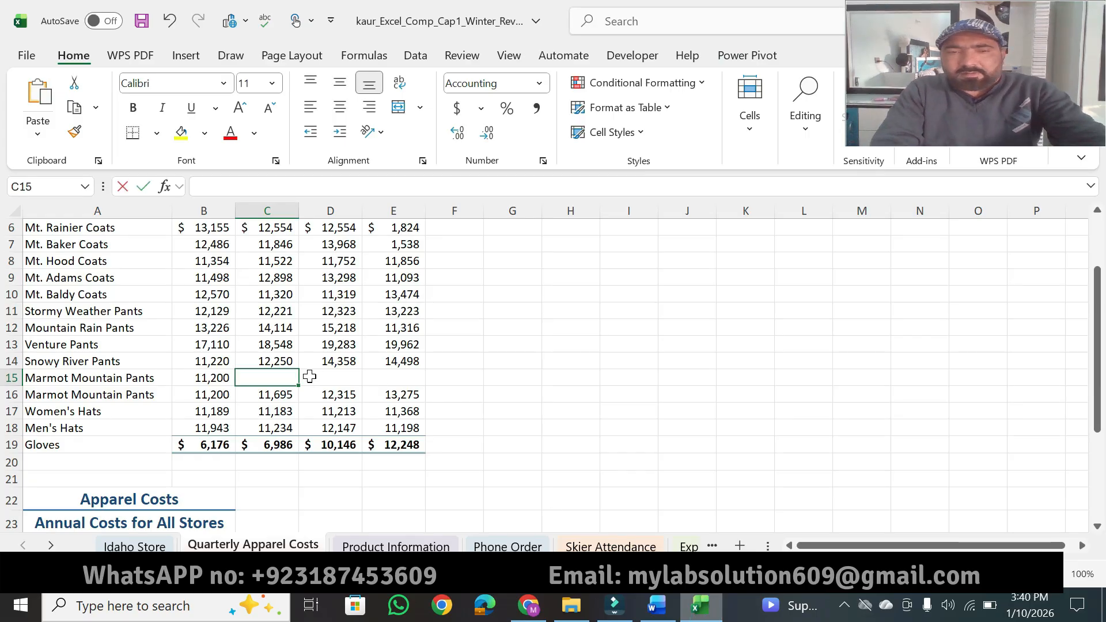
type("11,695")
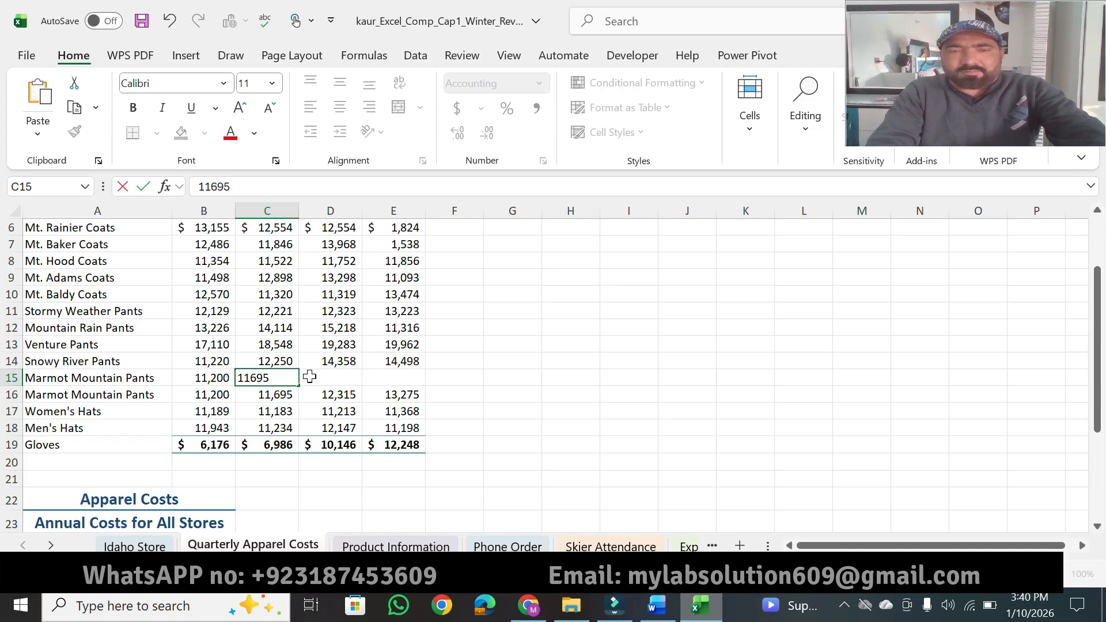
left_click(310, 376)
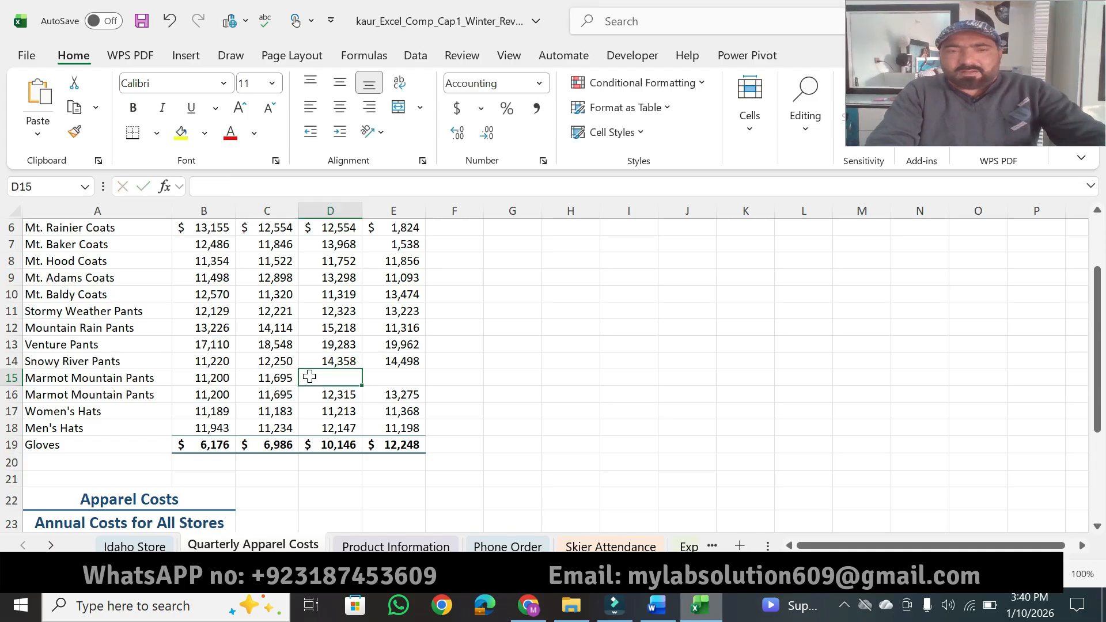
Step: Highlight "cell D15, type 12315" in Word's instruction 7, and enter 12315 in cell D15 in Excel
left_click(657, 608)
left_click_drag(413, 204, 530, 206)
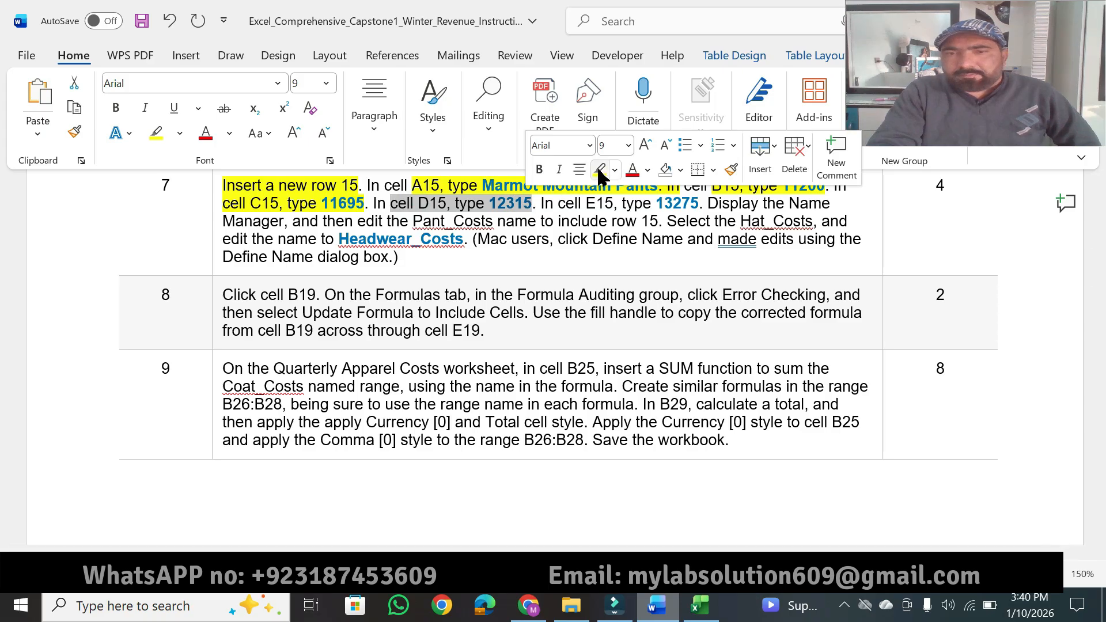
left_click(600, 171)
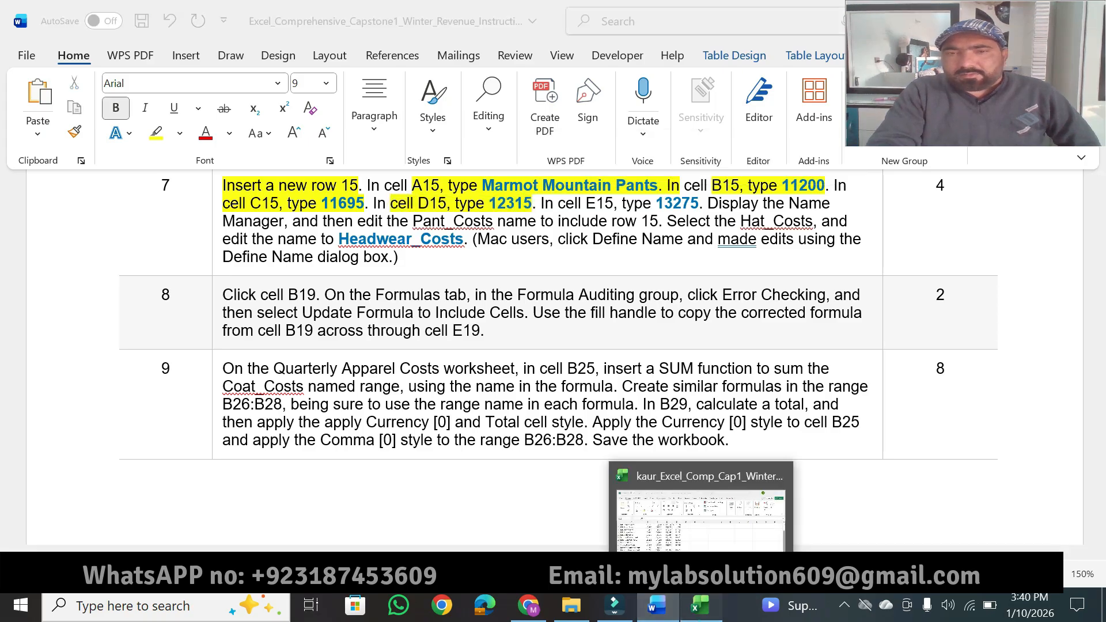
left_click(699, 606)
type("12")
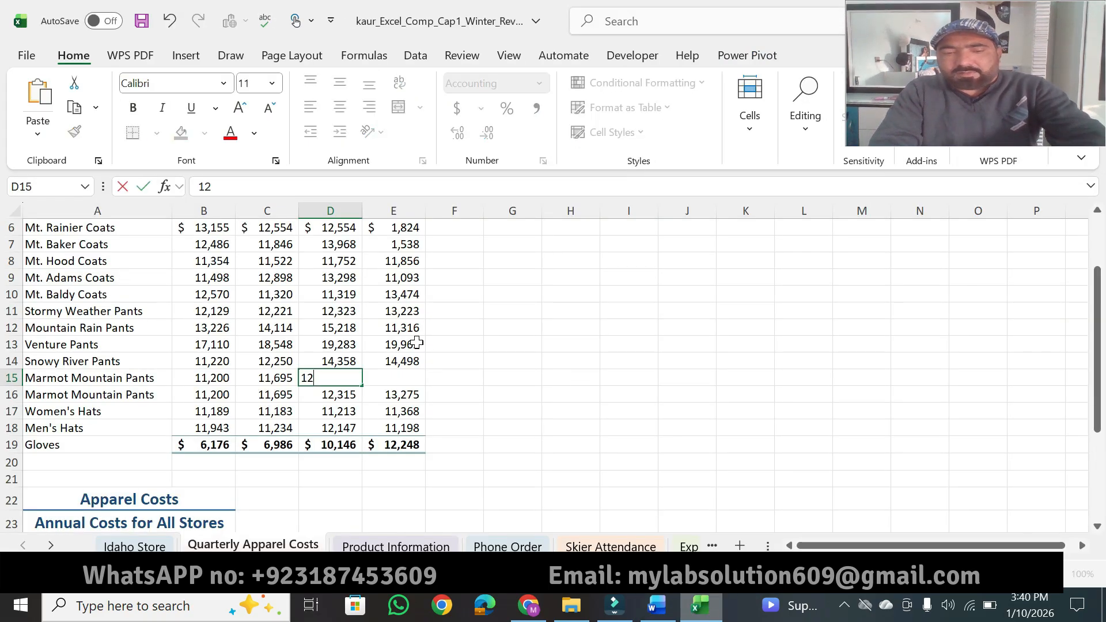
type("315")
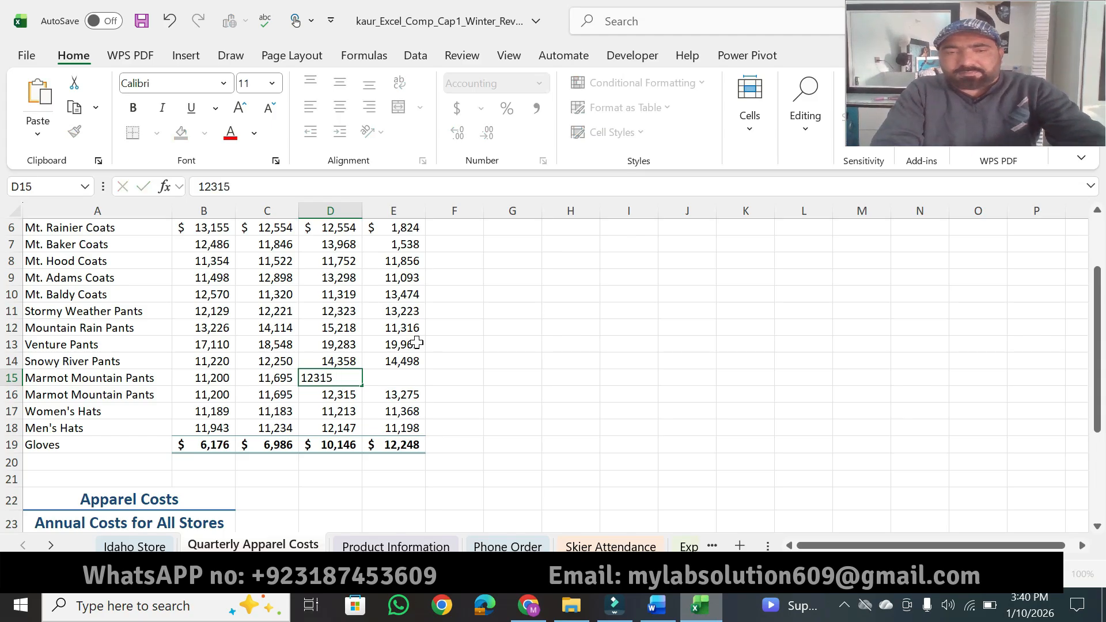
key("Tab")
Step: Highlight "cell E15, type 13275" in Word's instruction 7, and enter 13275 in cell E15 in Excel
left_click(656, 604)
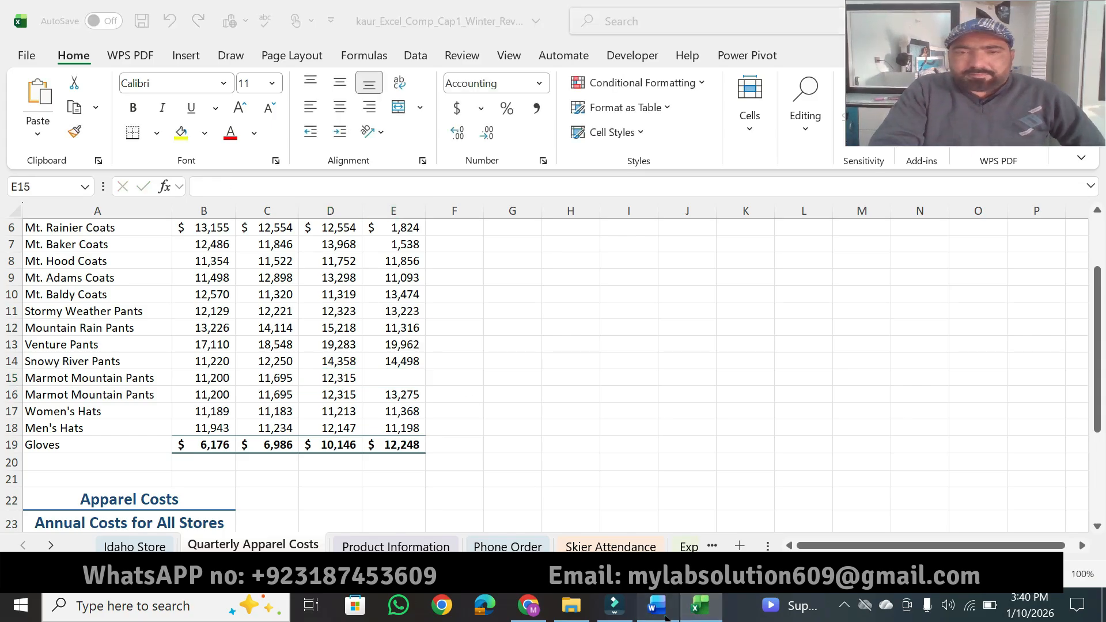
left_click_drag(567, 203, 700, 203)
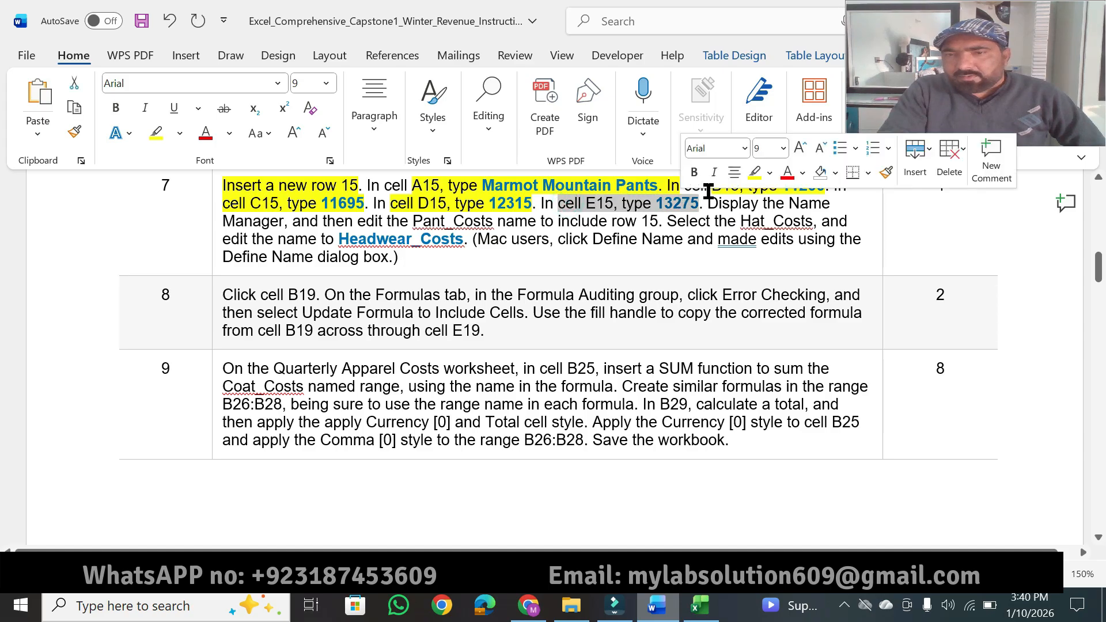
left_click(755, 172)
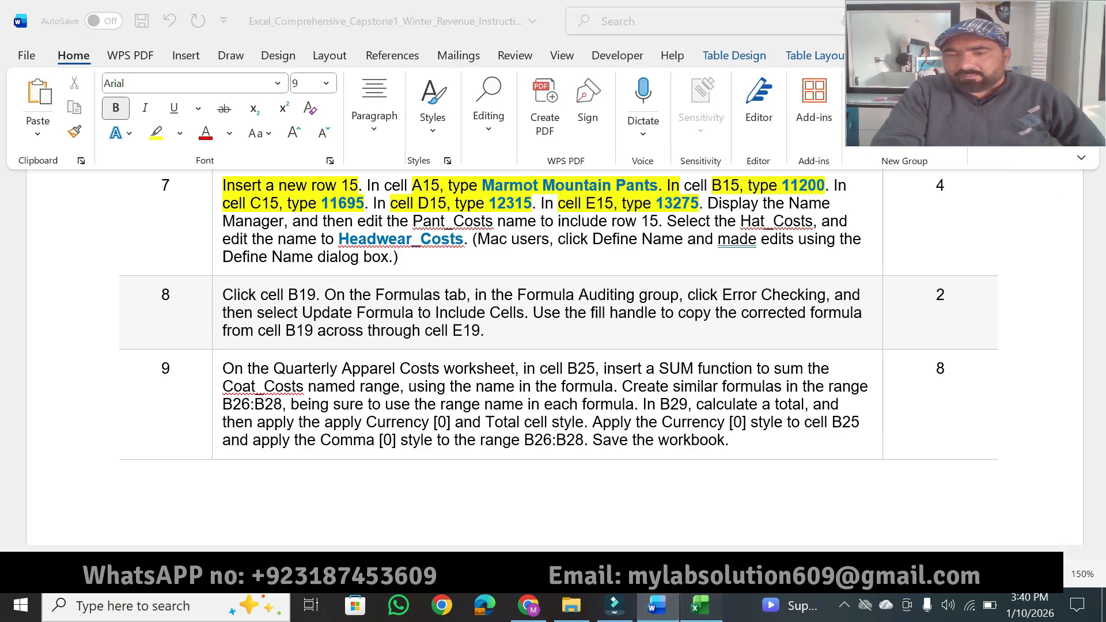
left_click(698, 606)
type("3275")
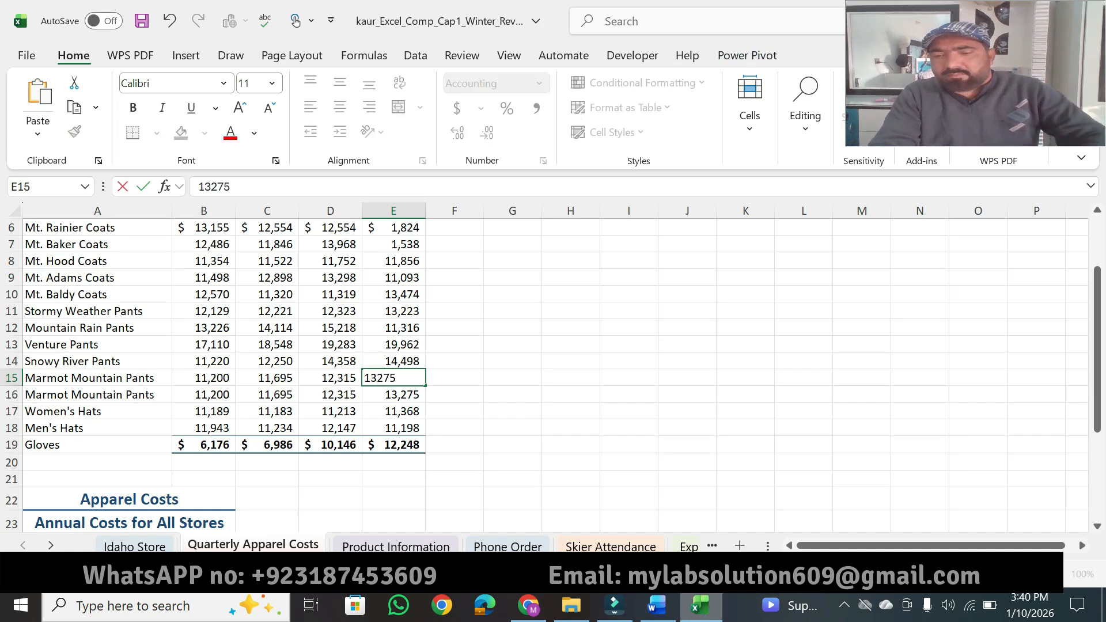
key("Return")
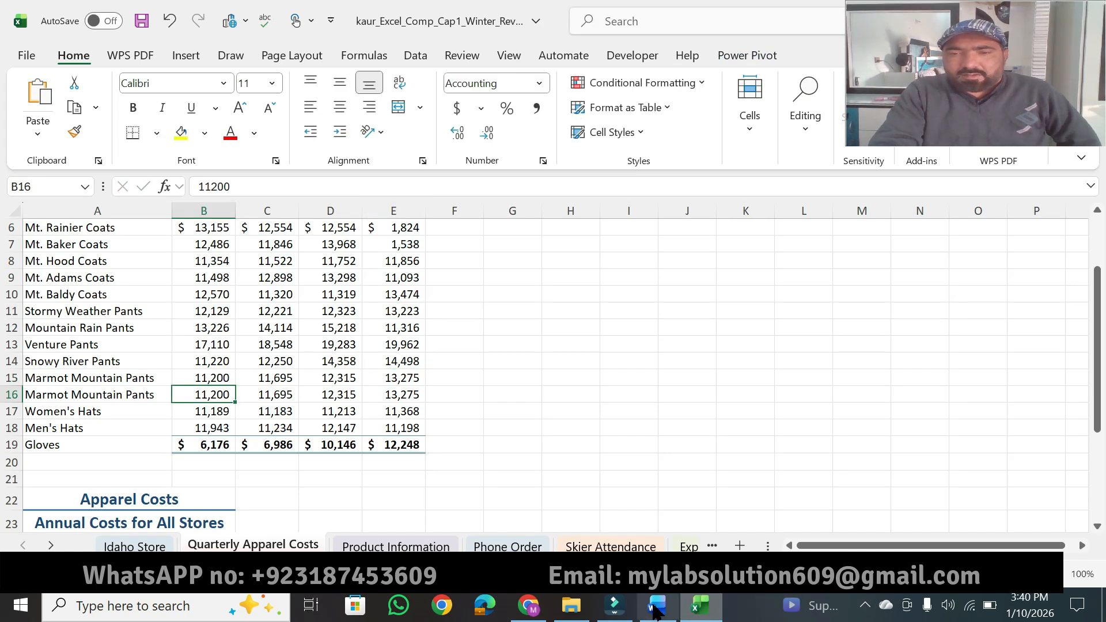
Step: Switch to Word and highlight "edit the Pant_Costs name to include row 15" in instruction 7
left_click(656, 607)
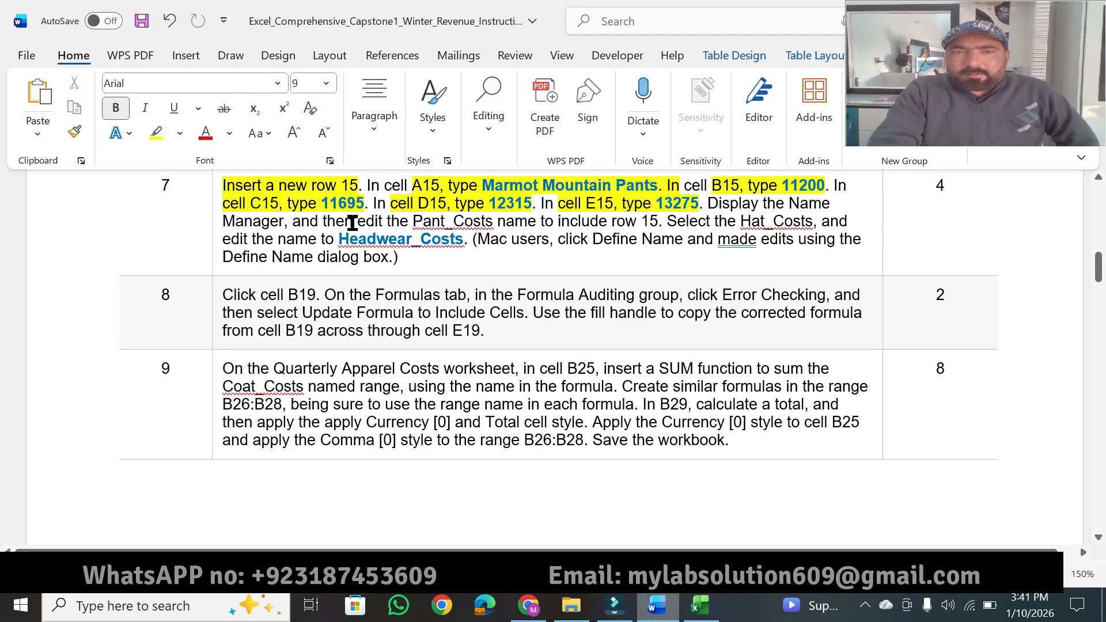
left_click(155, 136)
left_click_drag(359, 221, 649, 220)
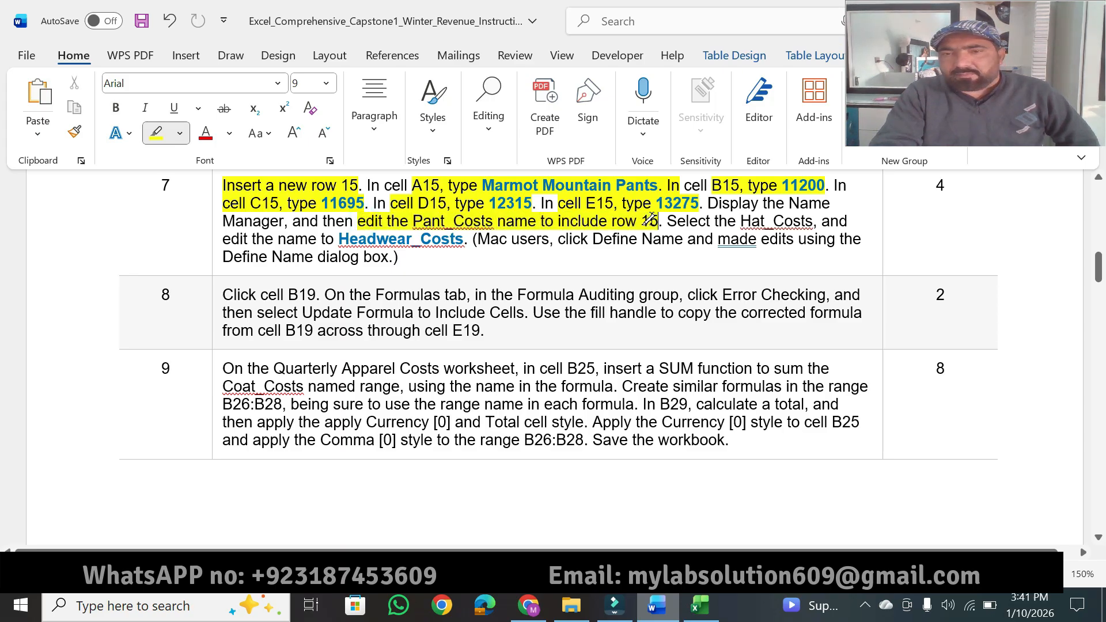
Step: Switch to Excel, open the Pant_Costs name for editing in the Name Manager, check its cell reference, and accept it
left_click(700, 605)
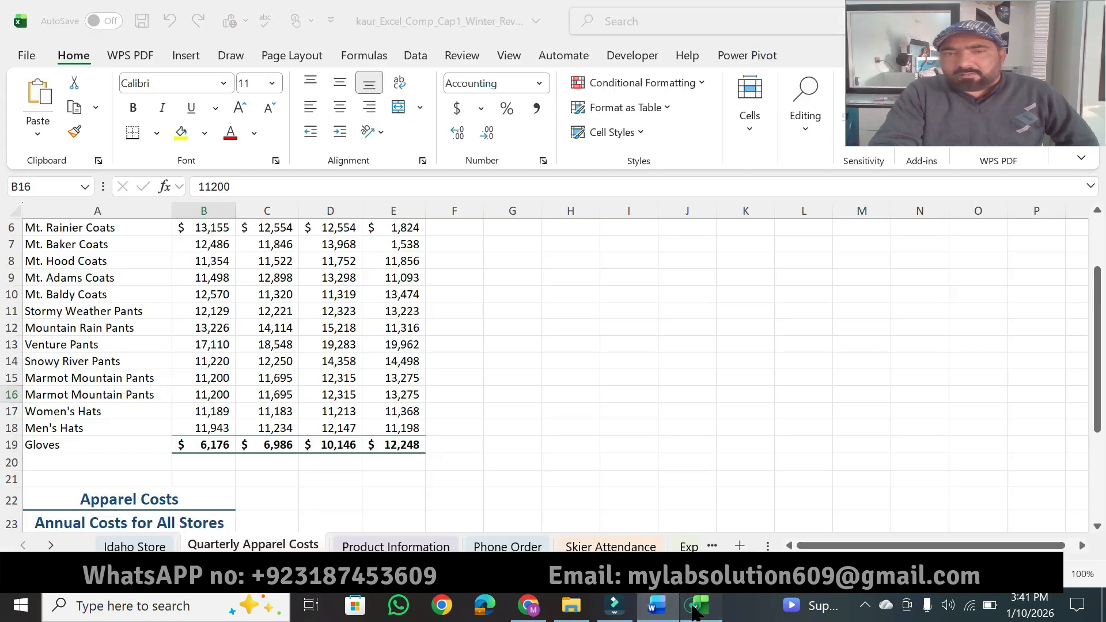
left_click(363, 57)
left_click(515, 122)
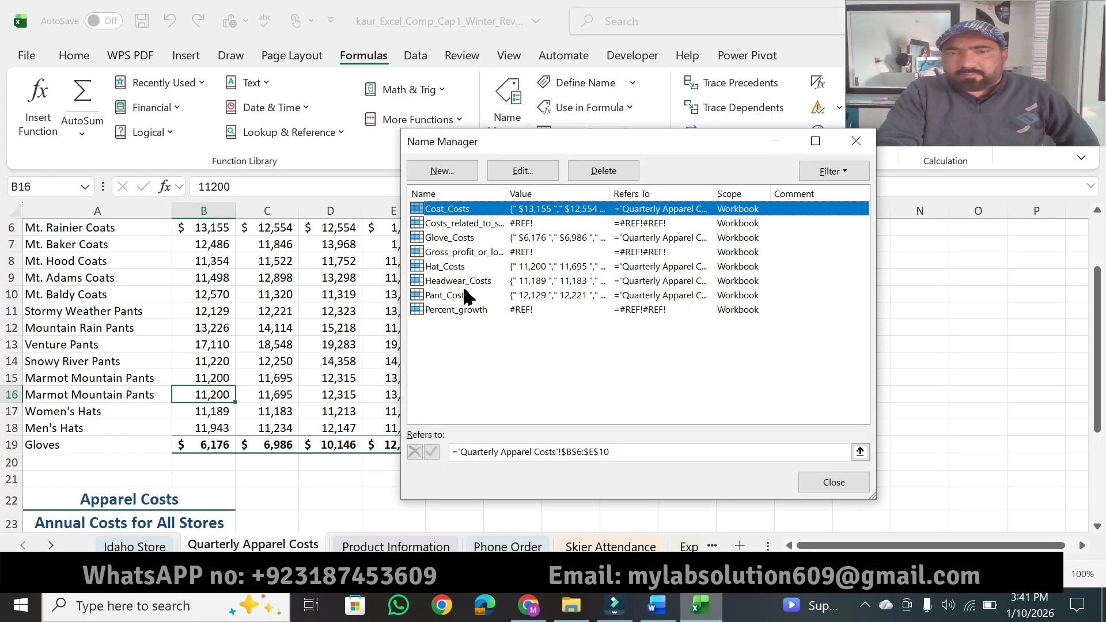
left_click(453, 297)
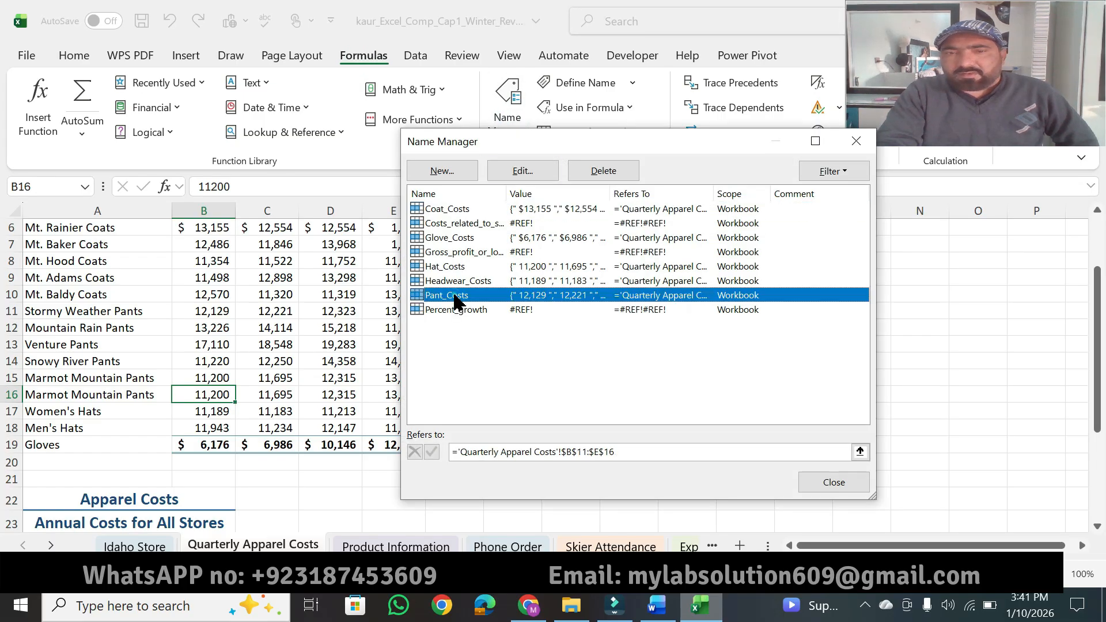
left_click(529, 175)
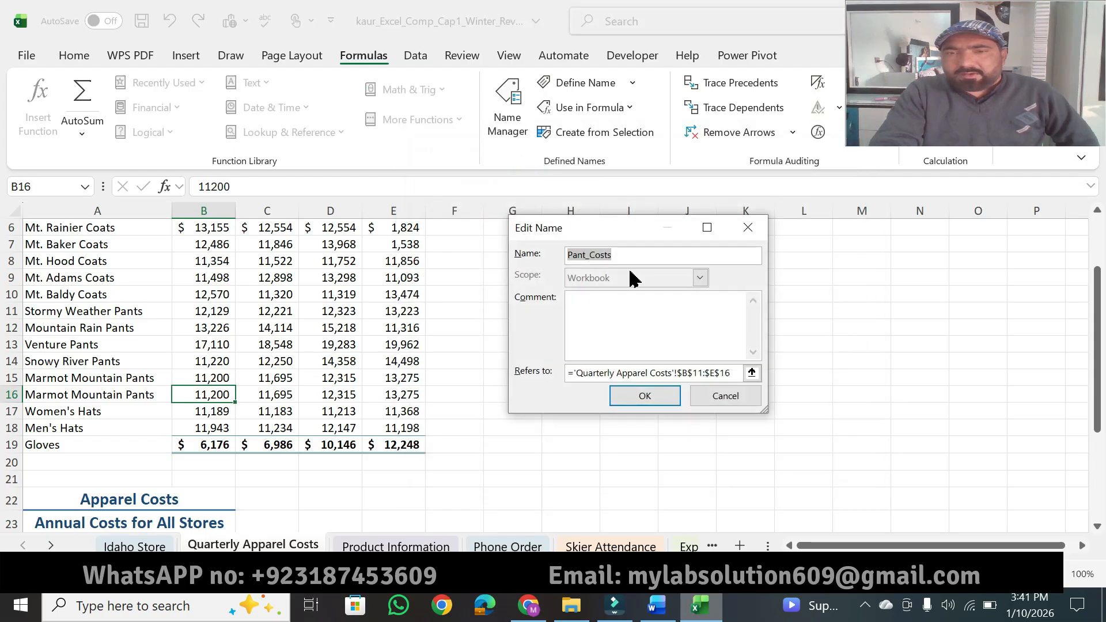
left_click(738, 373)
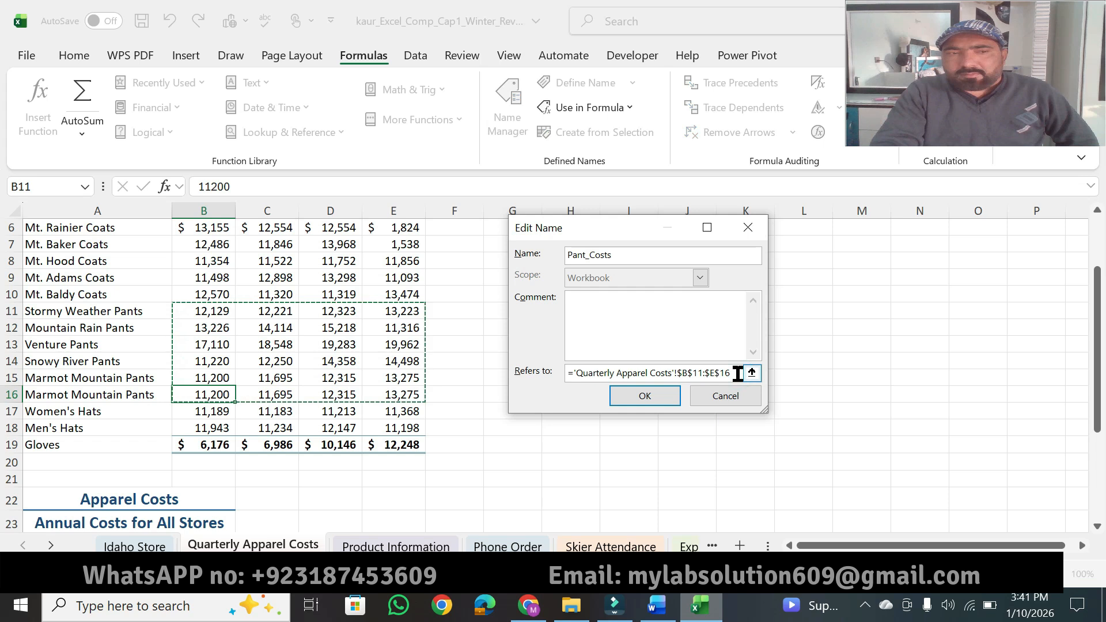
left_click(668, 396)
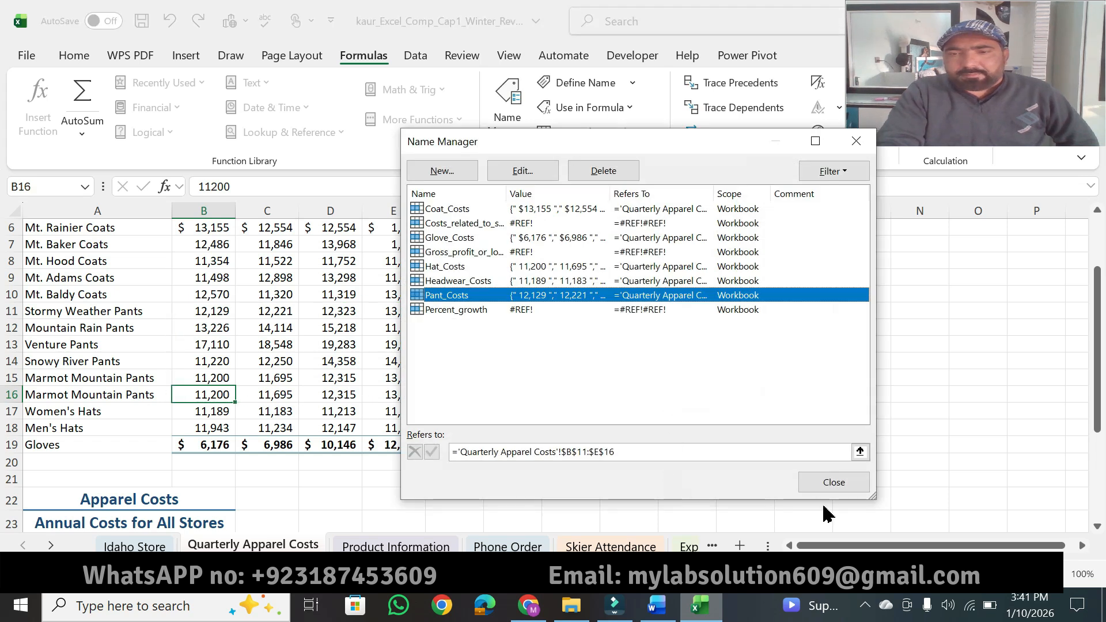
Step: Switch to Word and highlight "the Hat_Costs" and "name to Headwear_Costs" in instruction 7
left_click(657, 605)
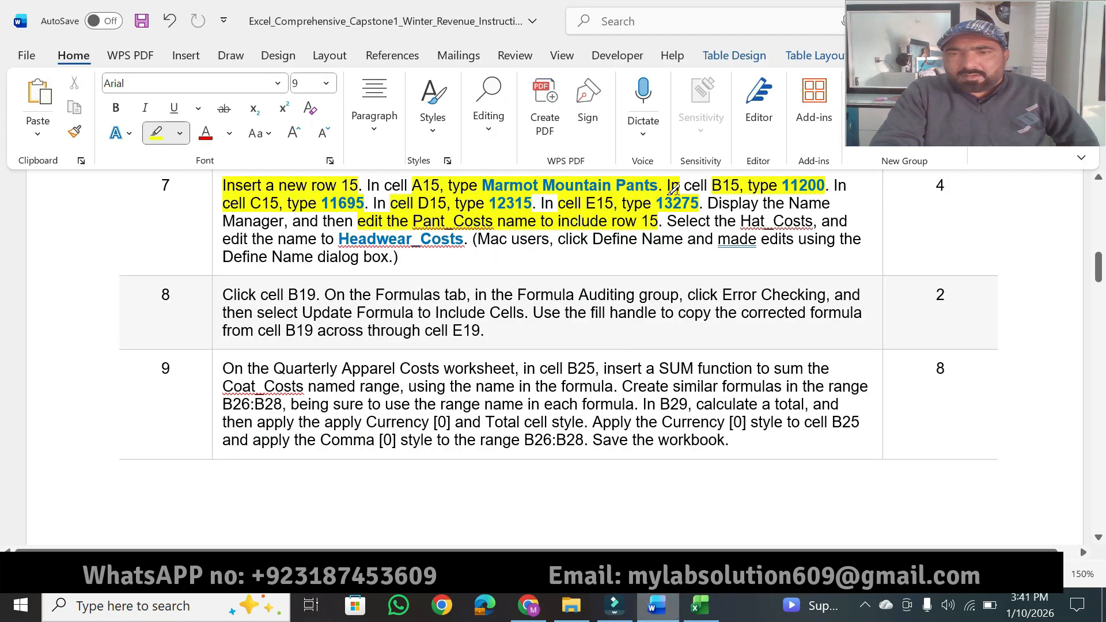
left_click_drag(714, 220, 812, 222)
left_click_drag(311, 239, 459, 237)
key("Escape")
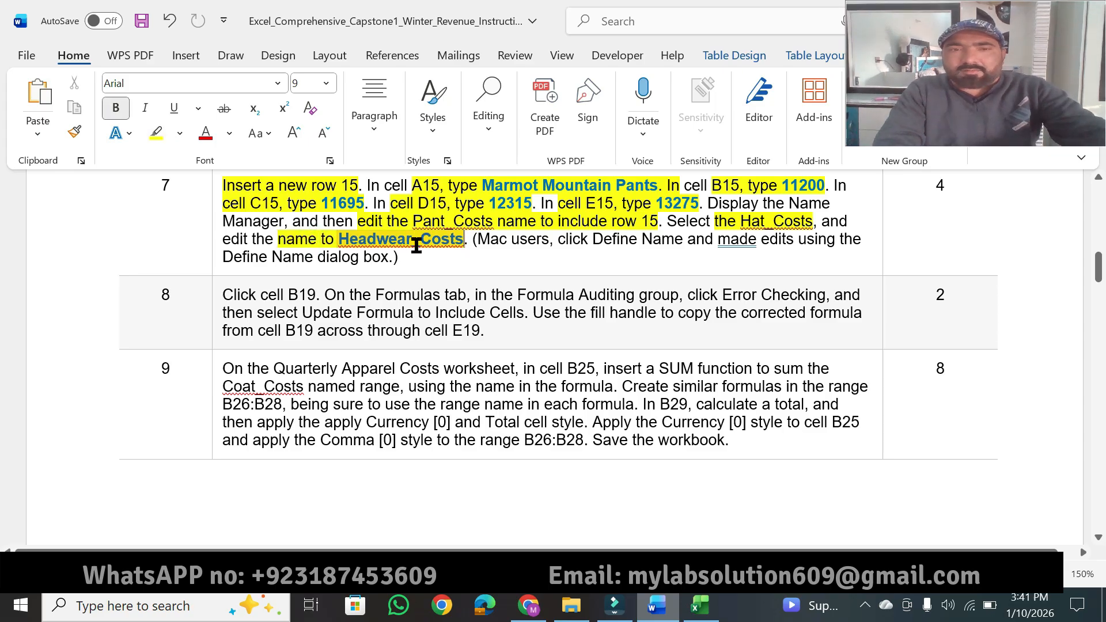
Step: Copy "Headwear_Costs" from instruction 7 and try to rename the Hat_Costs name to Headwear_Costs in Excel's Name Manager
left_click_drag(340, 242, 459, 239)
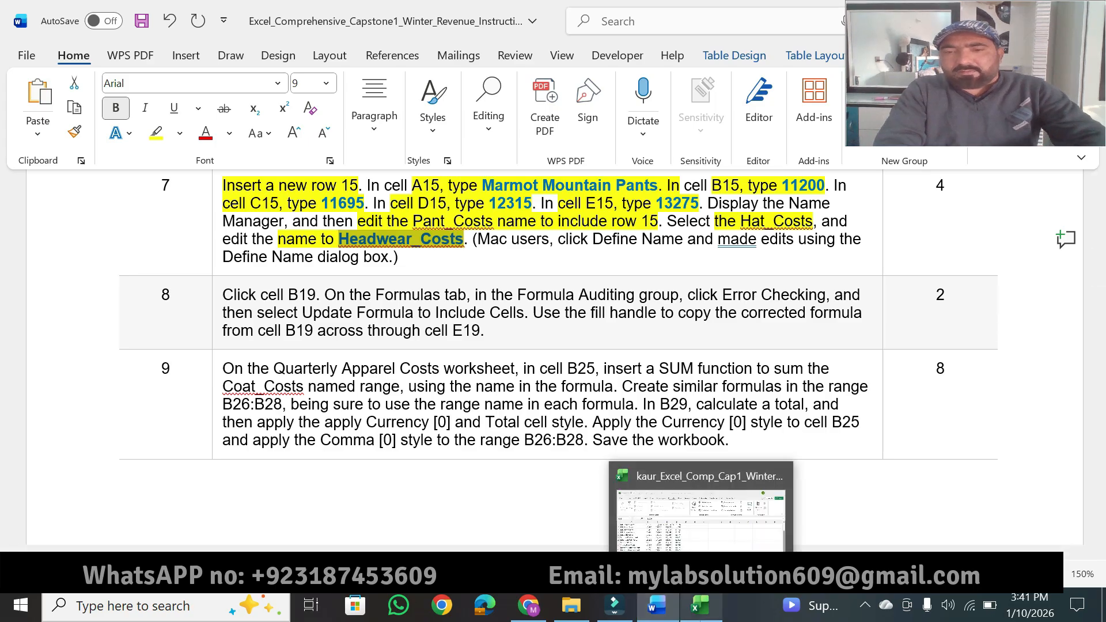
left_click(631, 532)
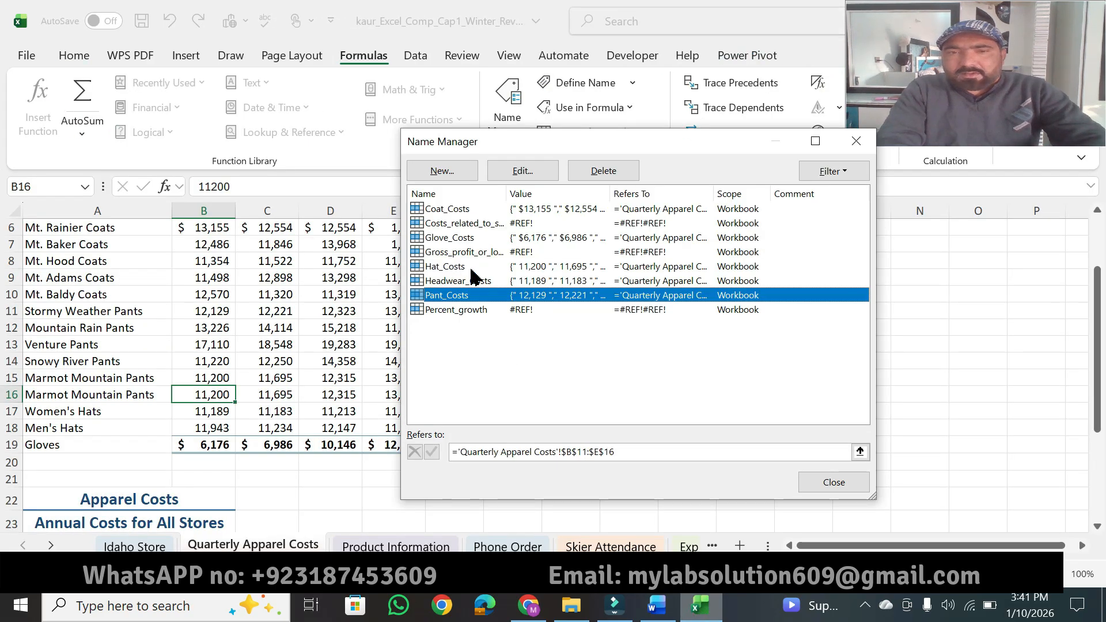
left_click(658, 601)
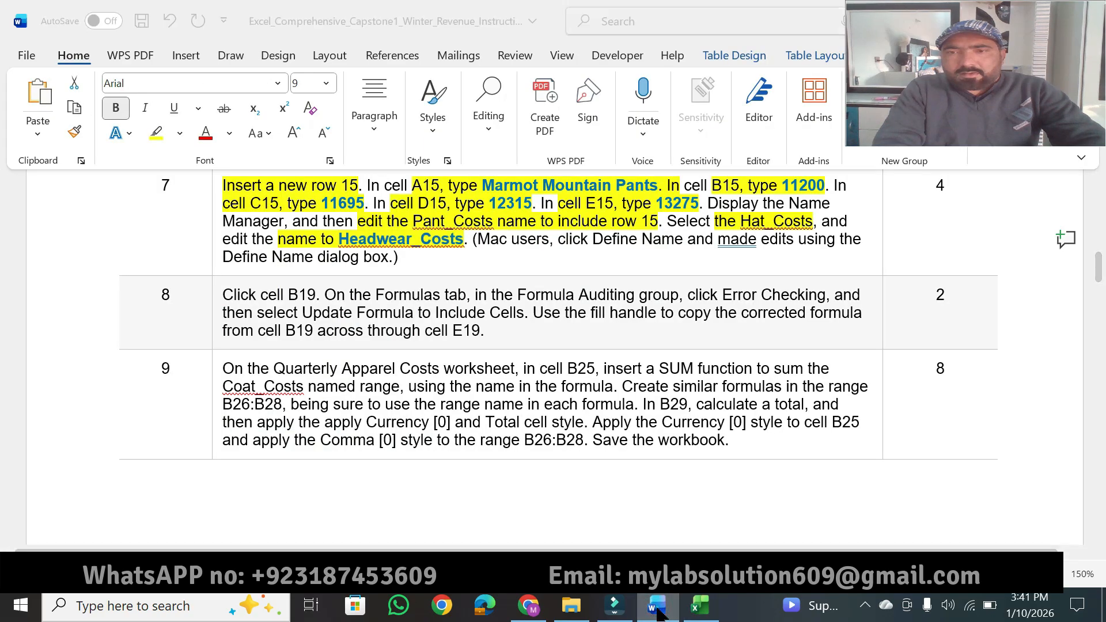
left_click(658, 610)
left_click(459, 269)
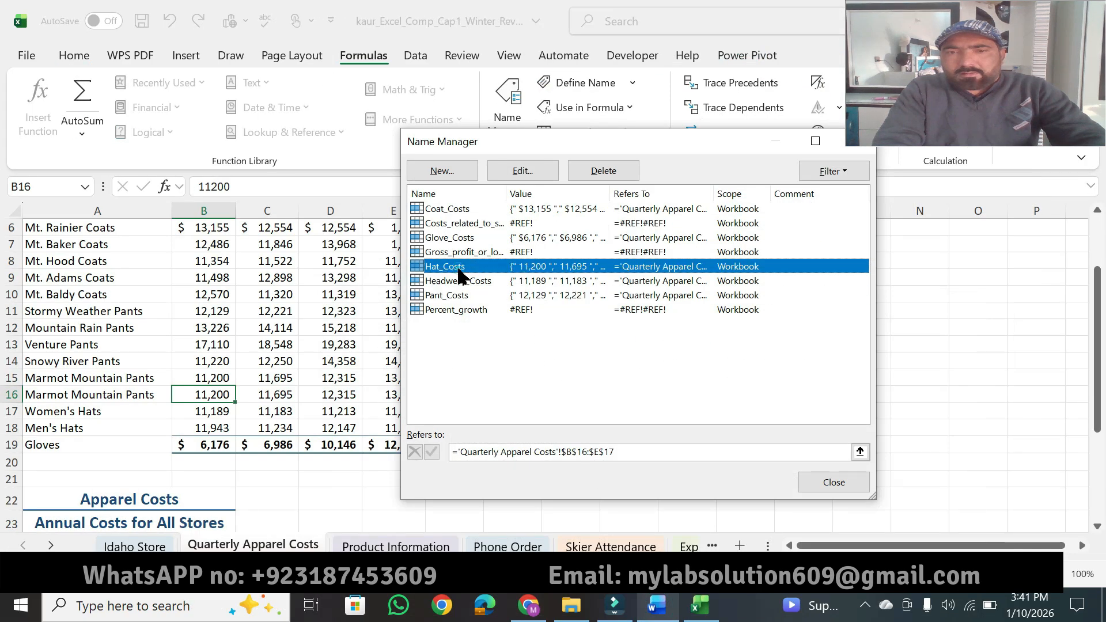
left_click(523, 172)
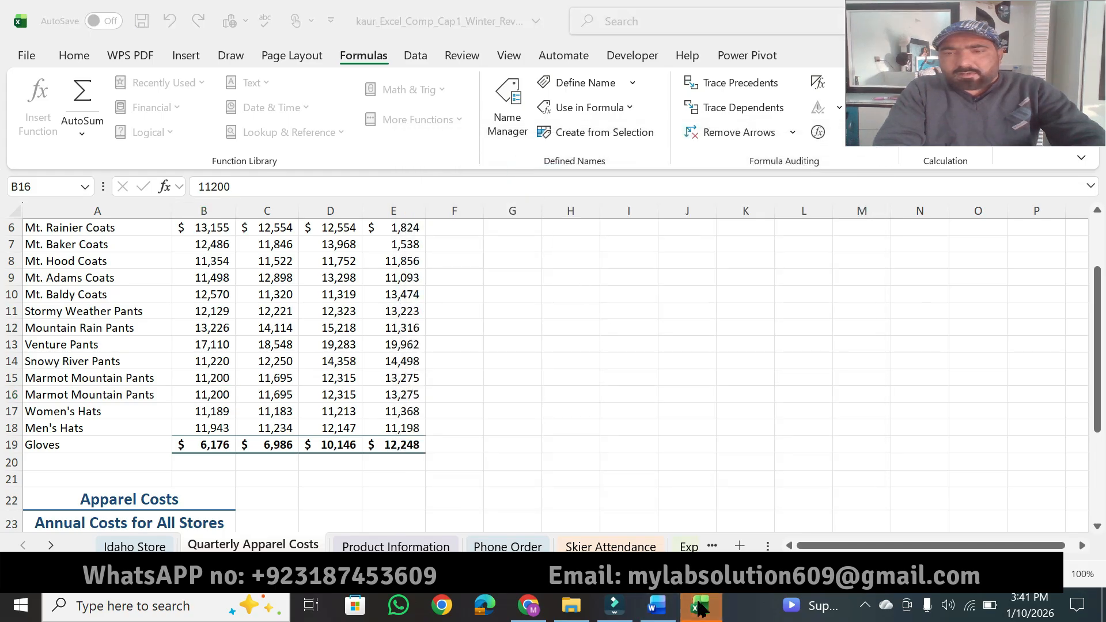
type("Headwear_Costs")
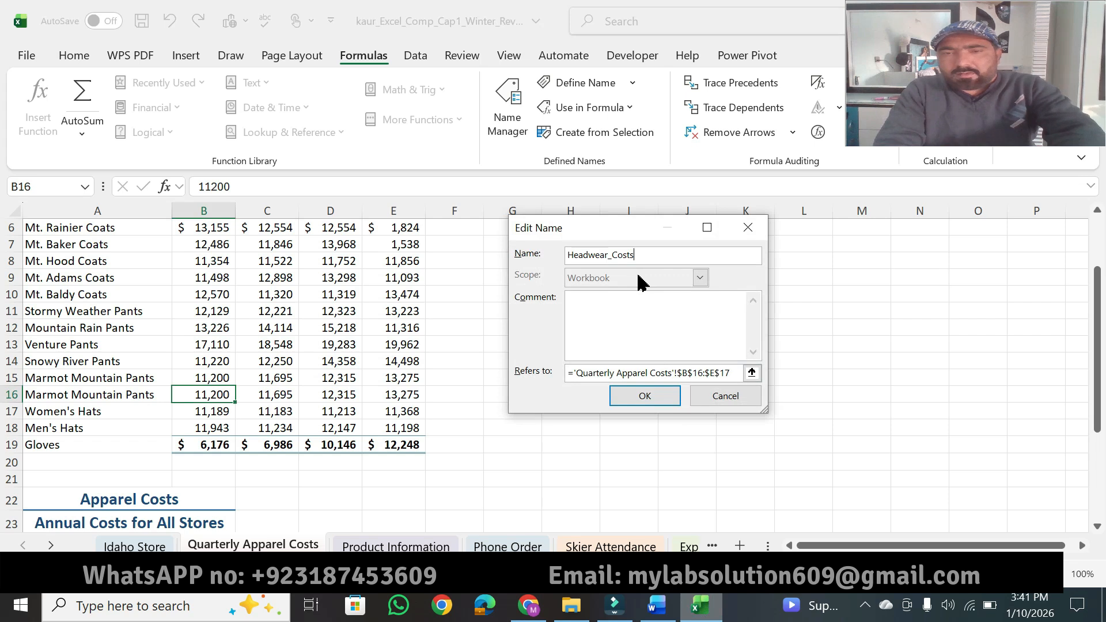
left_click(658, 400)
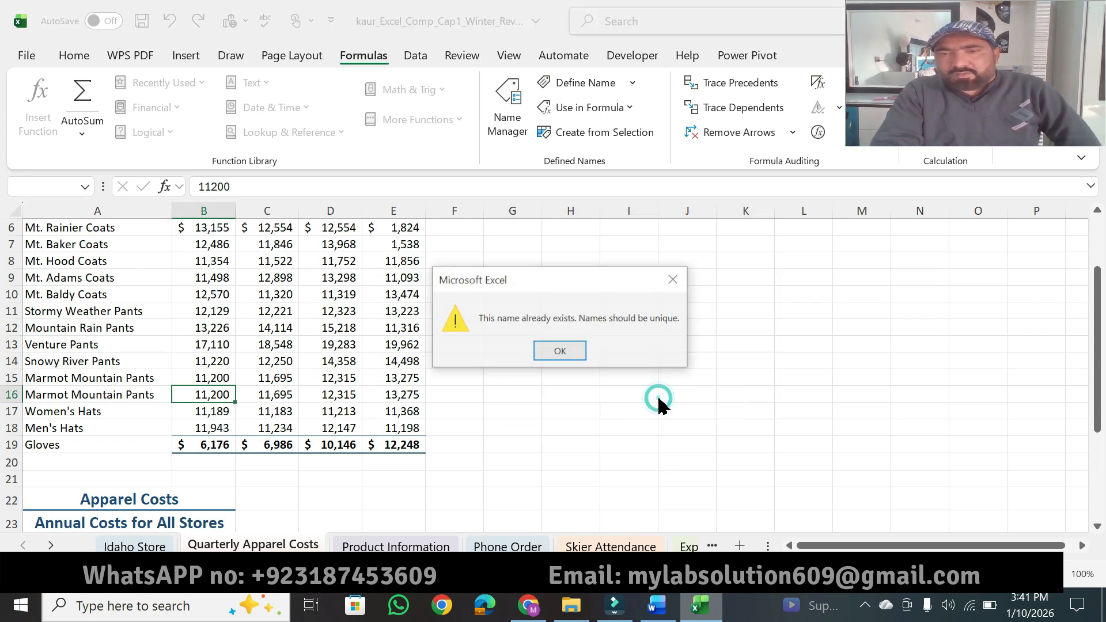
left_click(561, 351)
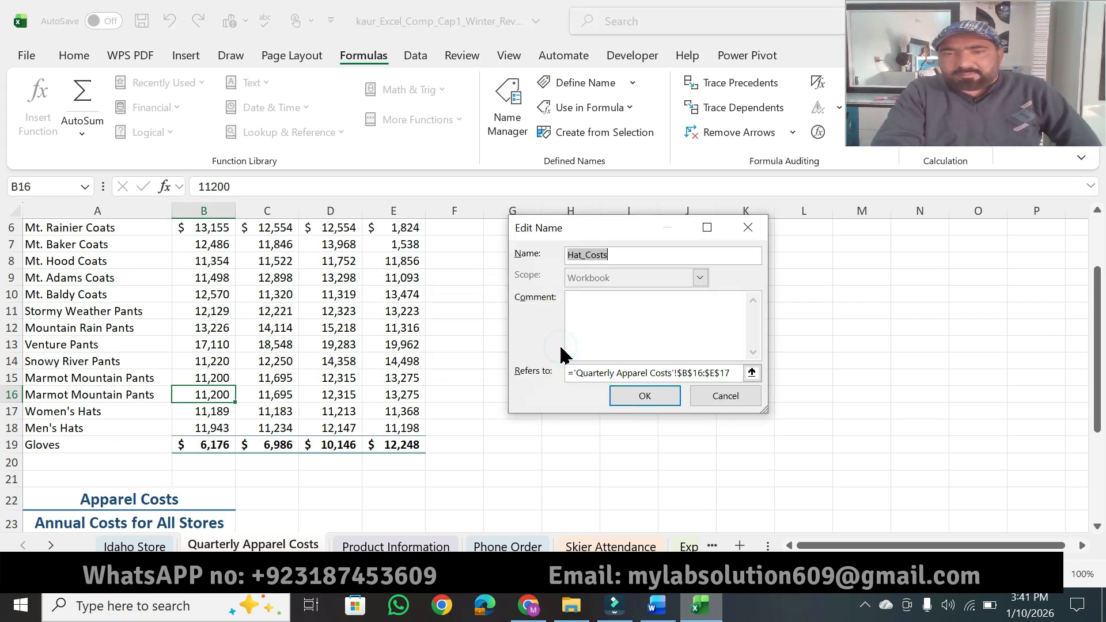
left_click(749, 400)
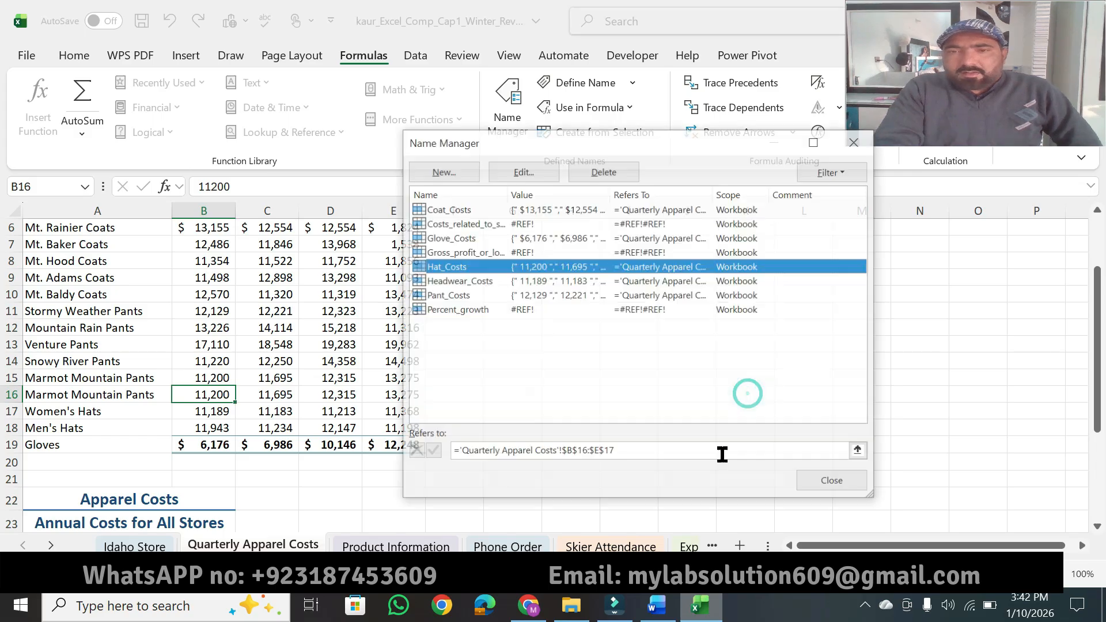
left_click(810, 484)
Step: Switch to Word and highlight the Mac users note about the Define Name dialog box and the 4 points of instruction 7
left_click(657, 615)
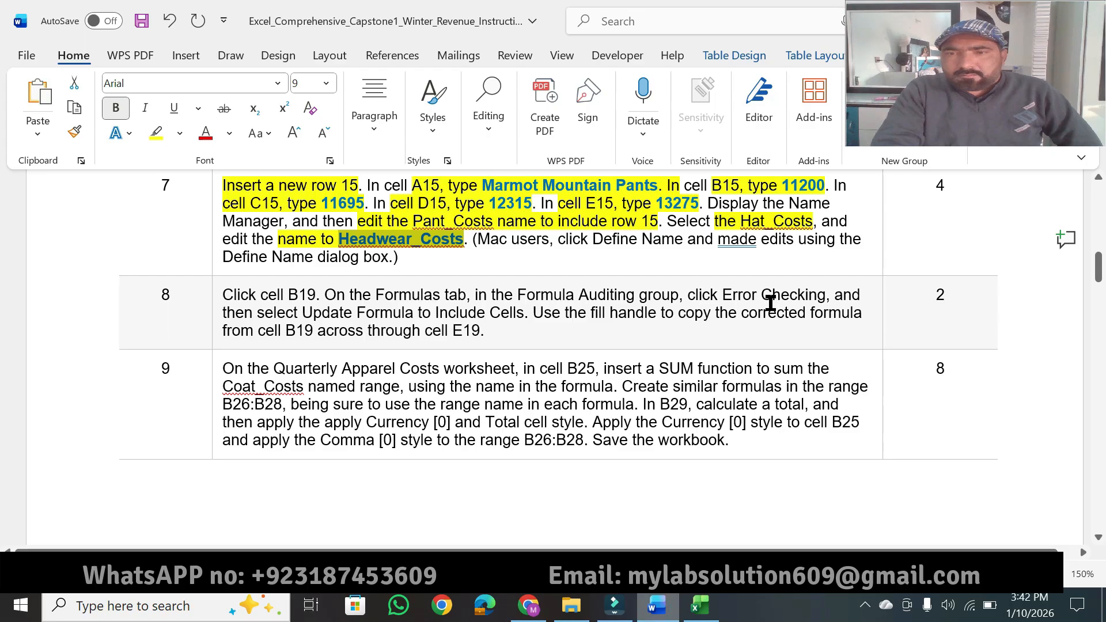
left_click(479, 240)
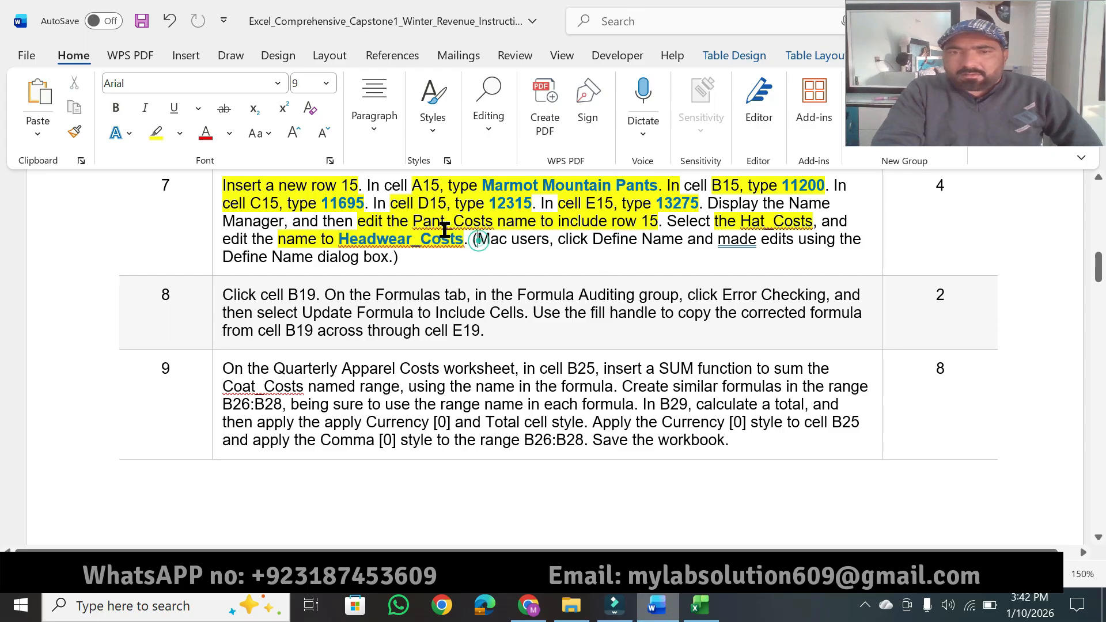
left_click(155, 133)
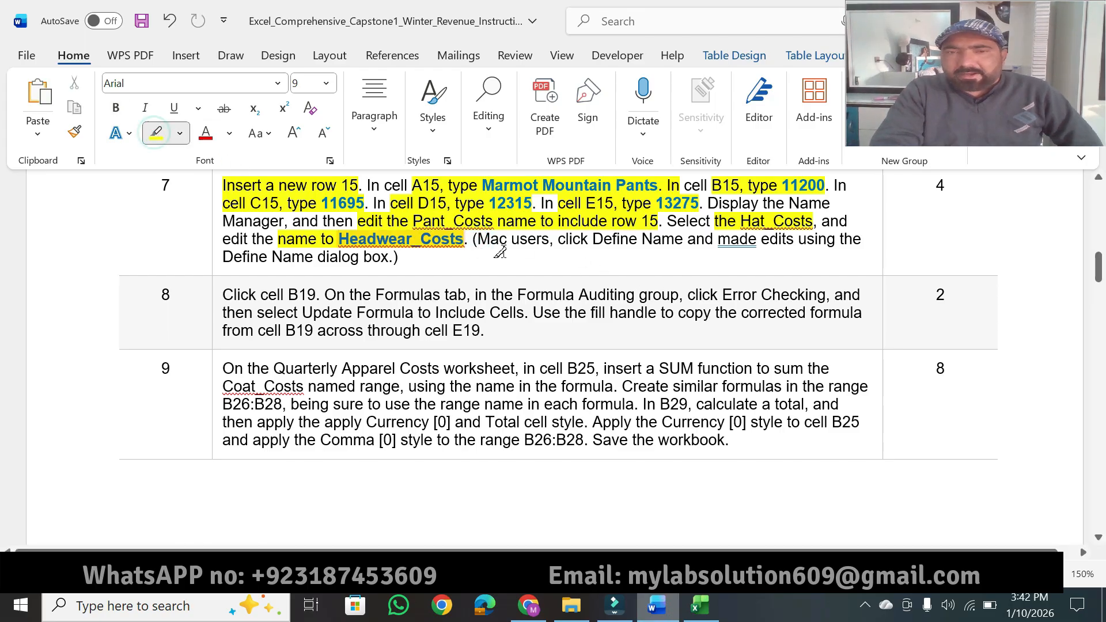
mouse_move(473, 238)
left_mouse_down()
mouse_move(484, 253)
mouse_move(662, 232)
mouse_move(835, 240)
left_mouse_up()
left_click_drag(239, 259, 383, 259)
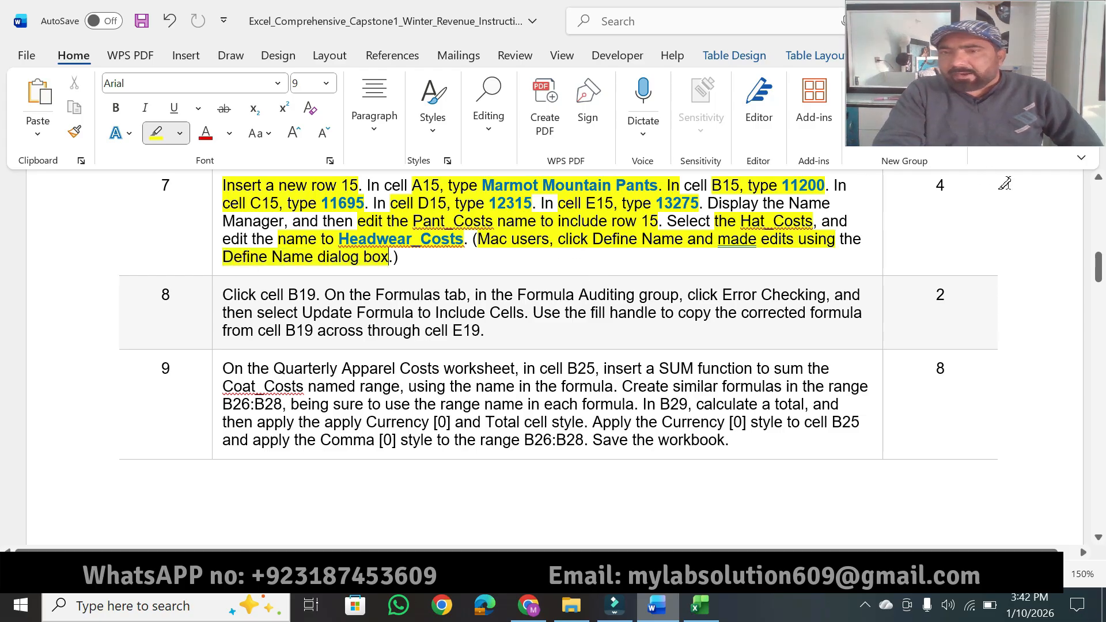
left_click_drag(947, 183, 928, 184)
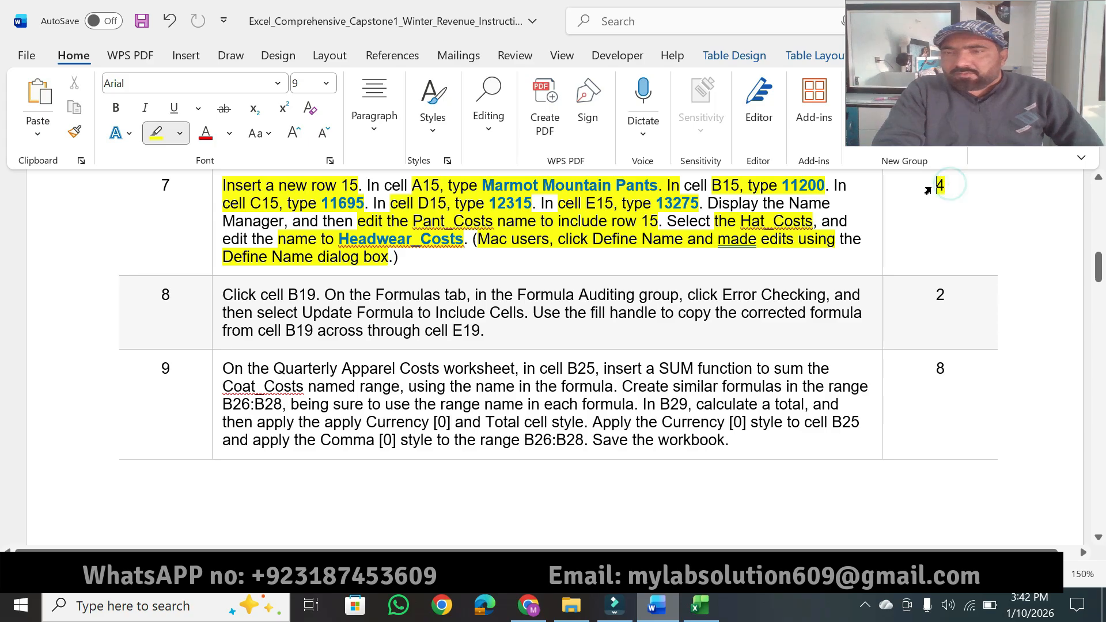
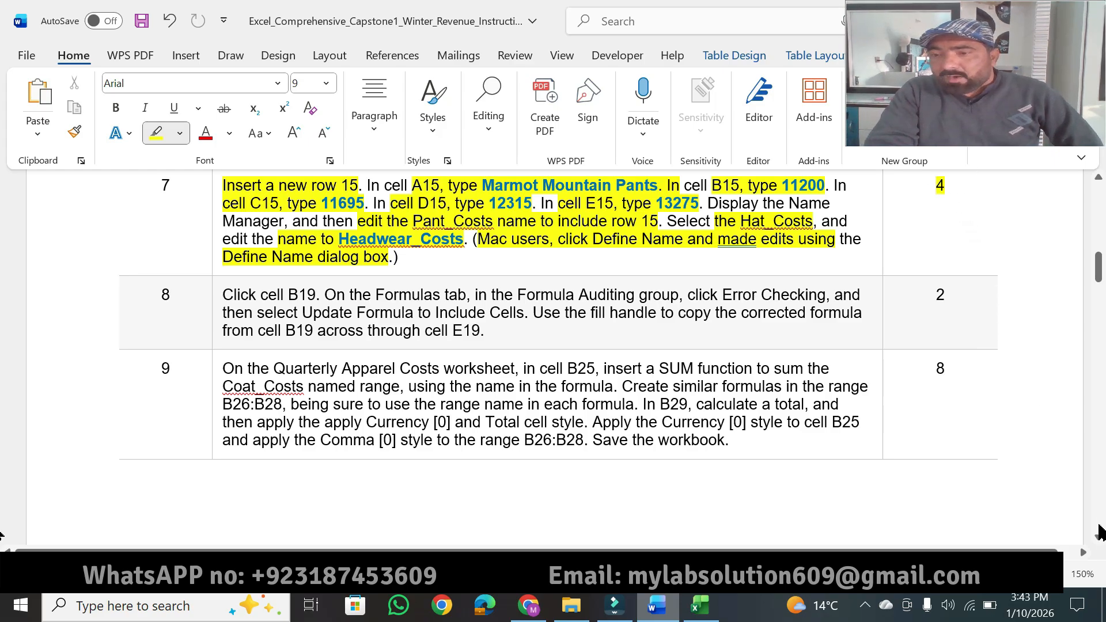
Step: Highlight "Click cell B19. On the Formulas tab" in instruction 8, and switch to Excel to select cell B19 on Quarterly Apparel Costs
scroll(1098, 541, "down", 2)
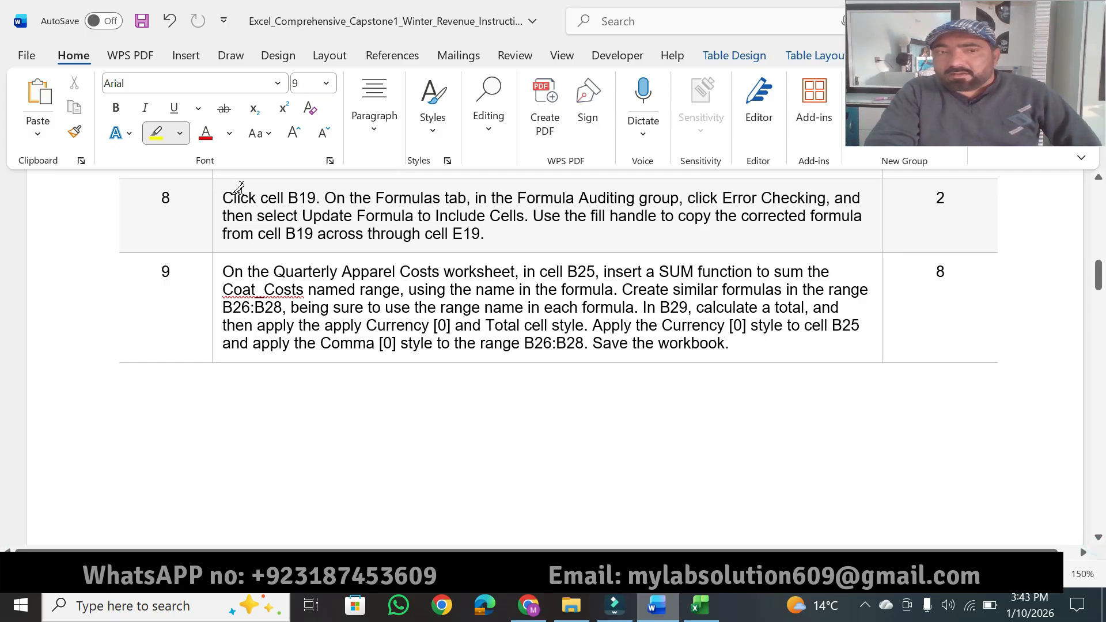
left_click_drag(219, 202, 466, 202)
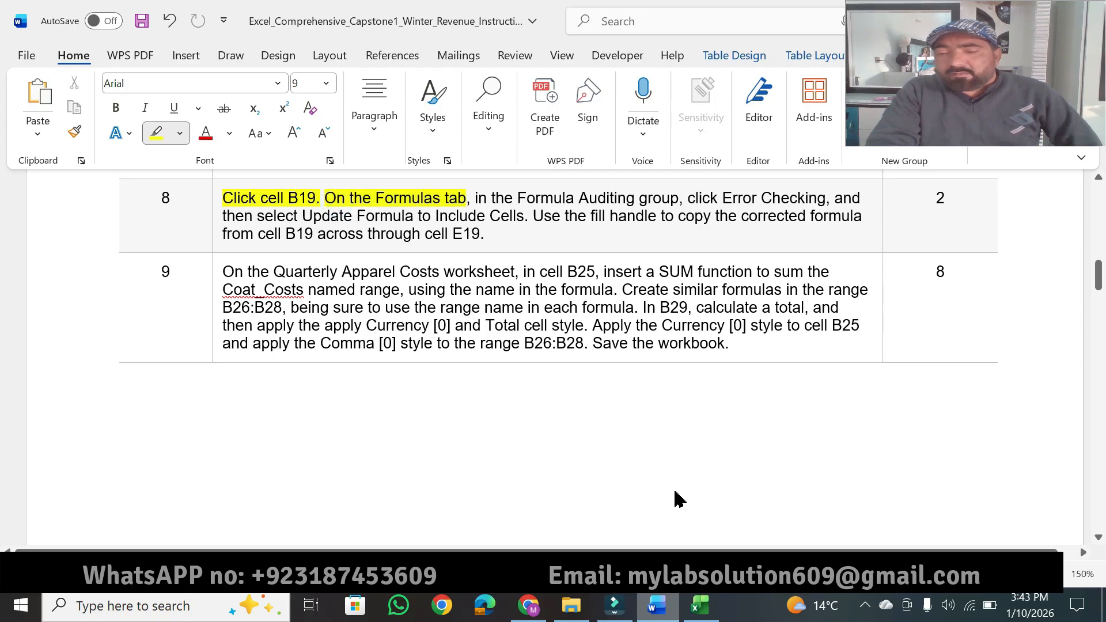
left_click(700, 605)
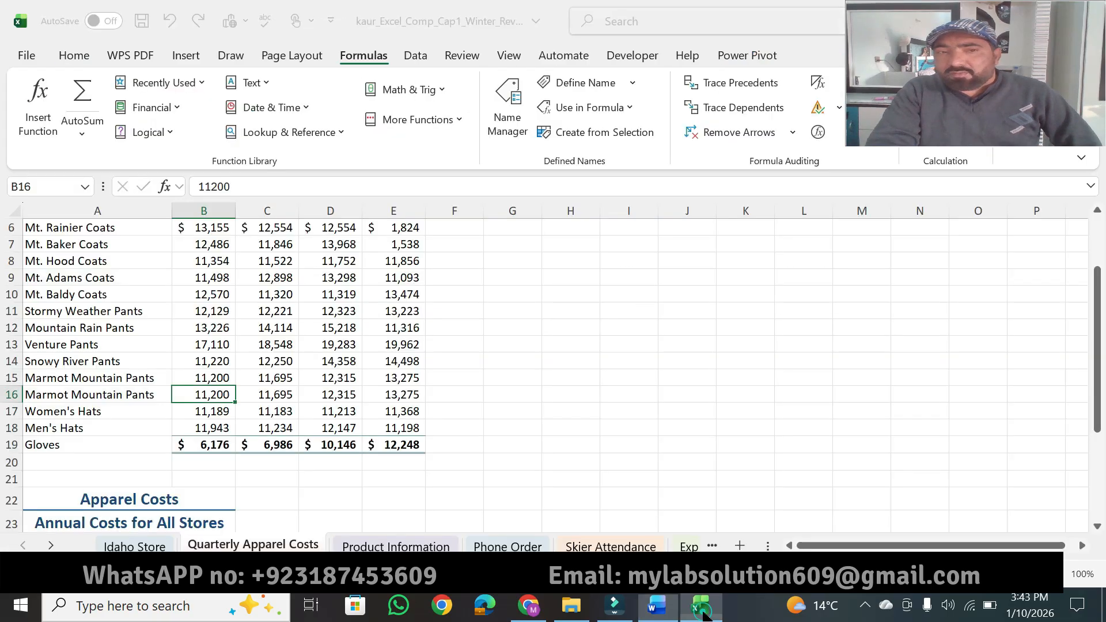
left_click(50, 188)
type("b19")
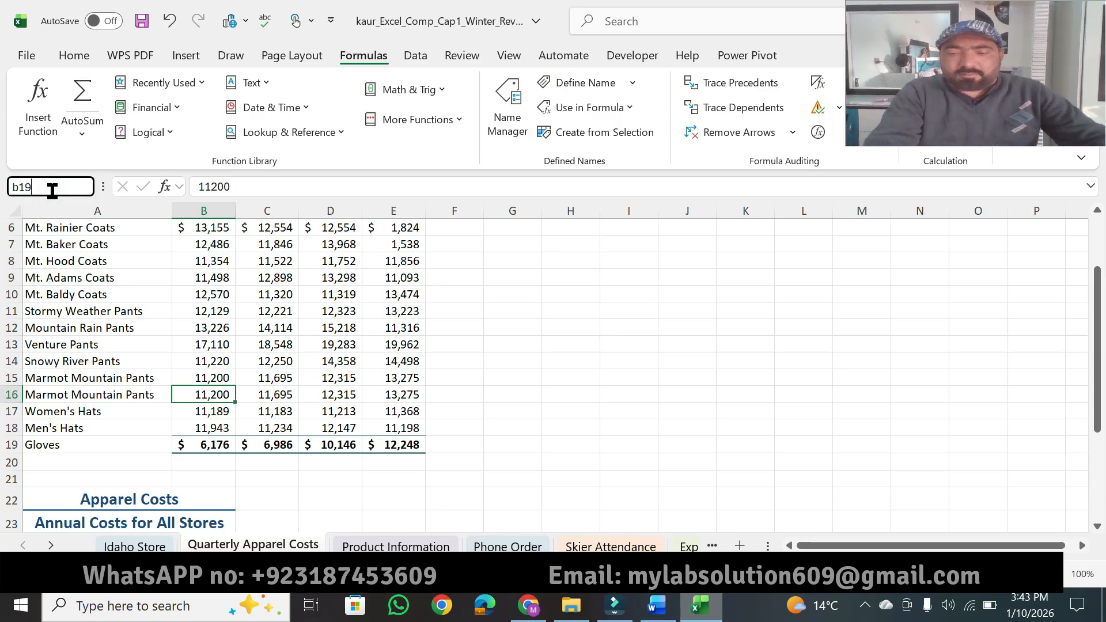
key("Return")
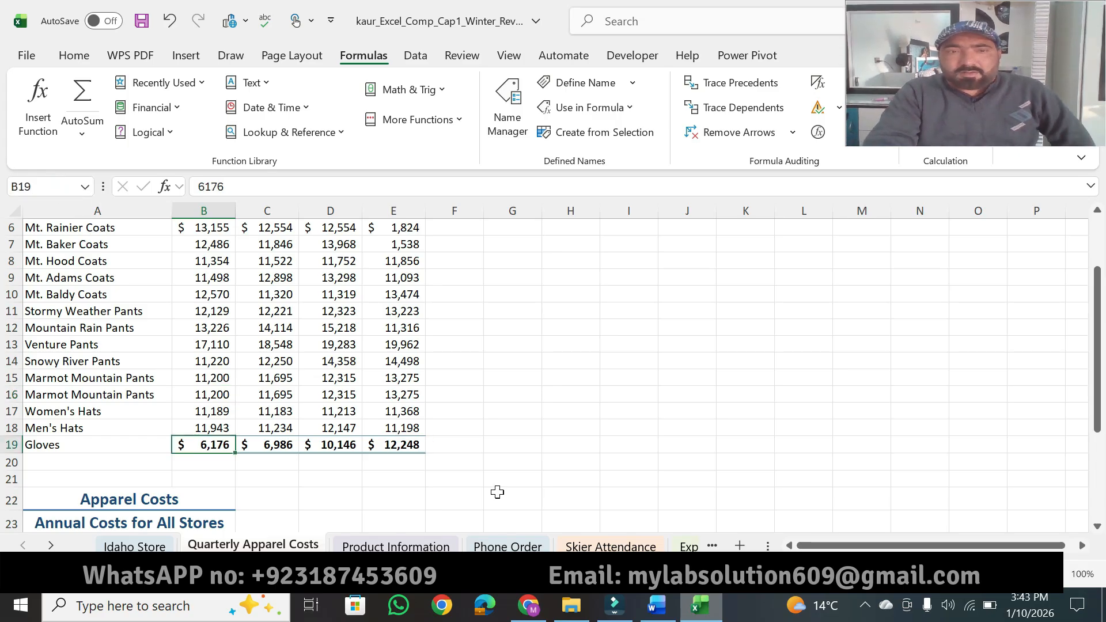
Step: Switch to Word and highlight "Formula Auditing group" and "select Update Formula to Include Cells" in instruction 8
left_click(657, 605)
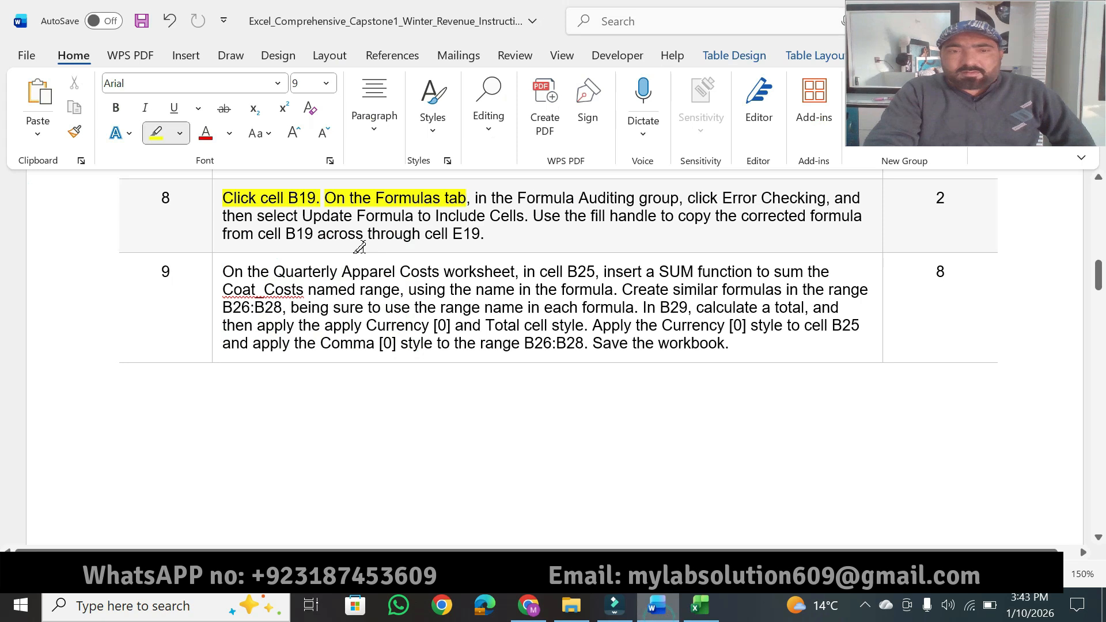
left_click_drag(516, 196, 678, 196)
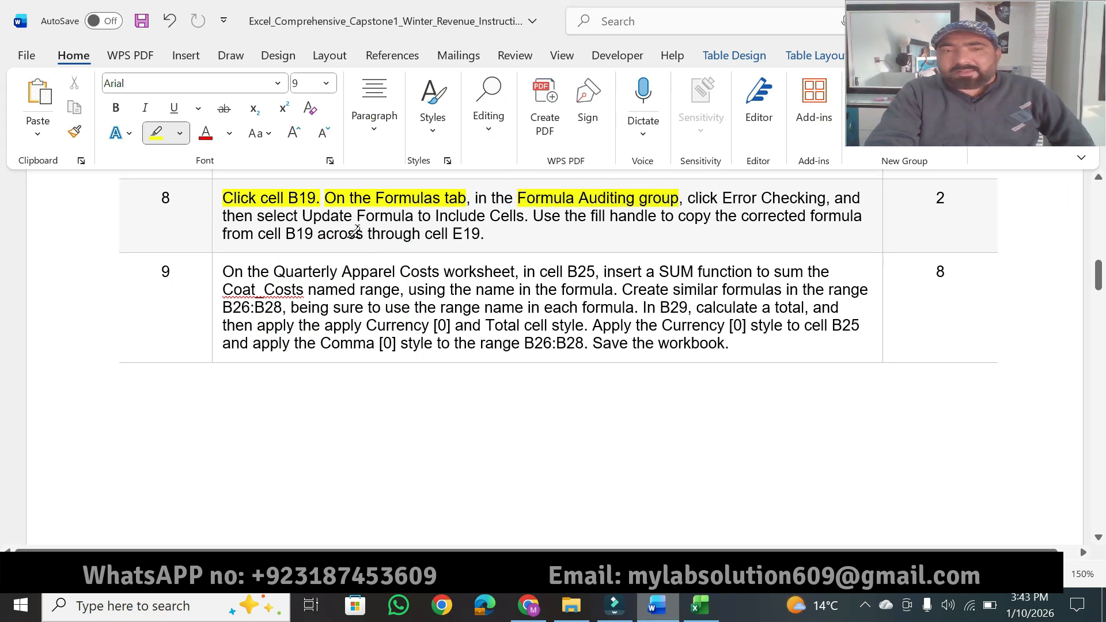
left_click_drag(258, 214, 524, 214)
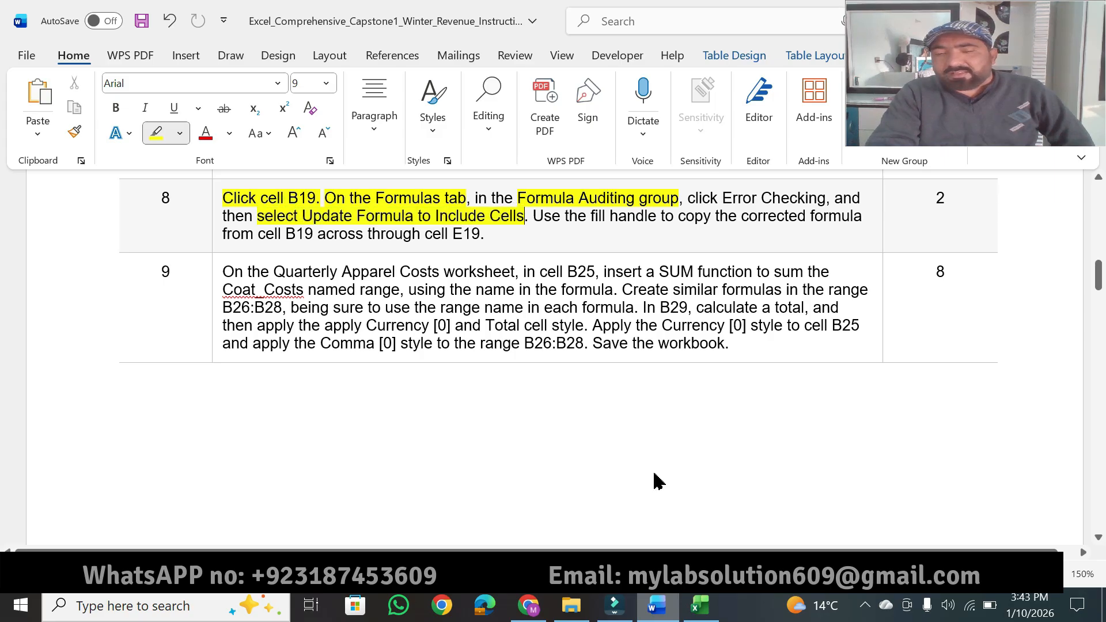
Step: Switch to Excel and replace the content of cell B19 with the formula =SUM(B6:B18)
left_click(700, 605)
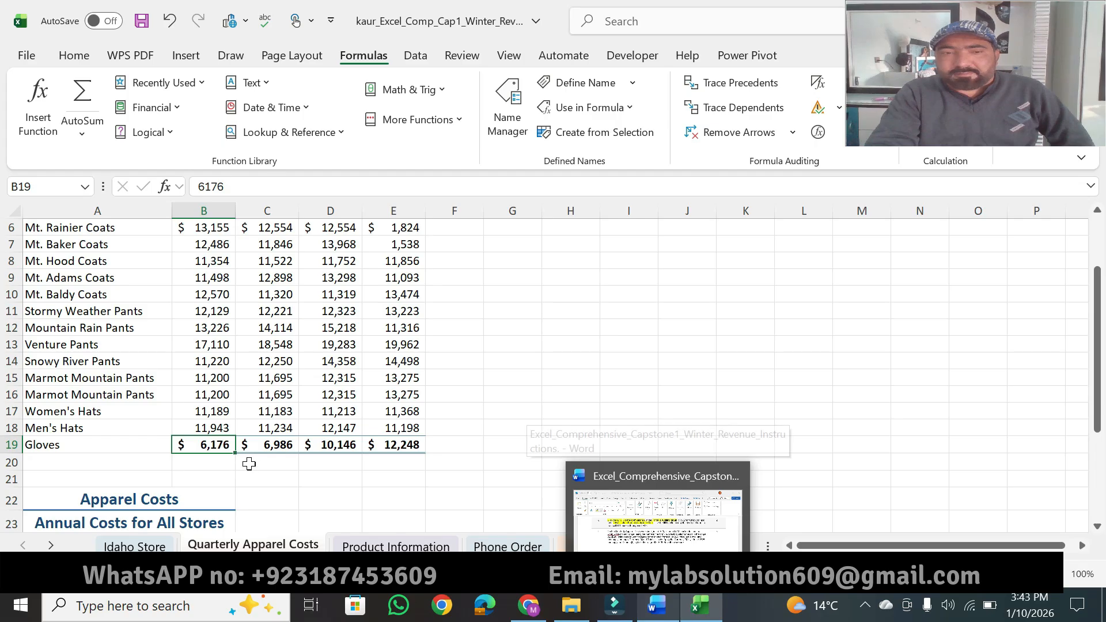
left_click(240, 183)
double_click(240, 180)
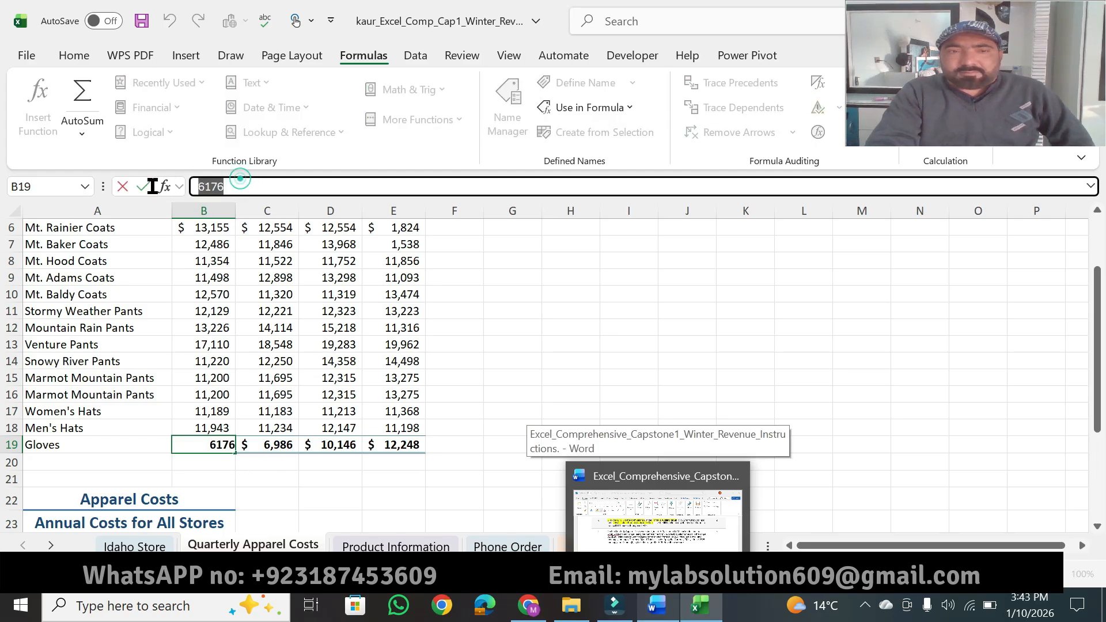
key("BackSpace")
type("=sum")
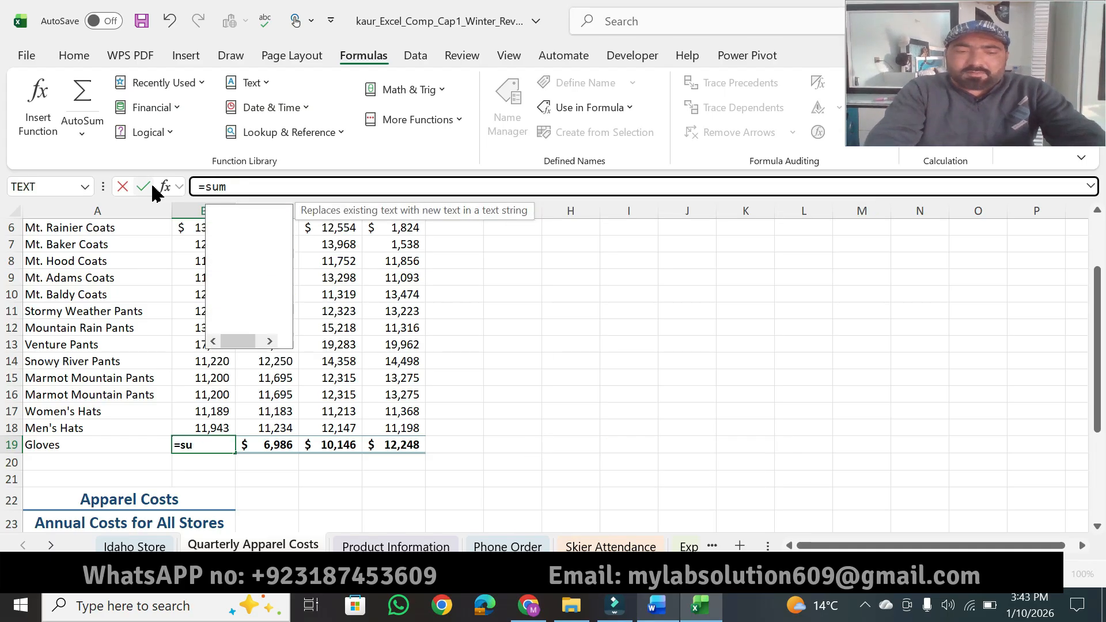
key("Tab")
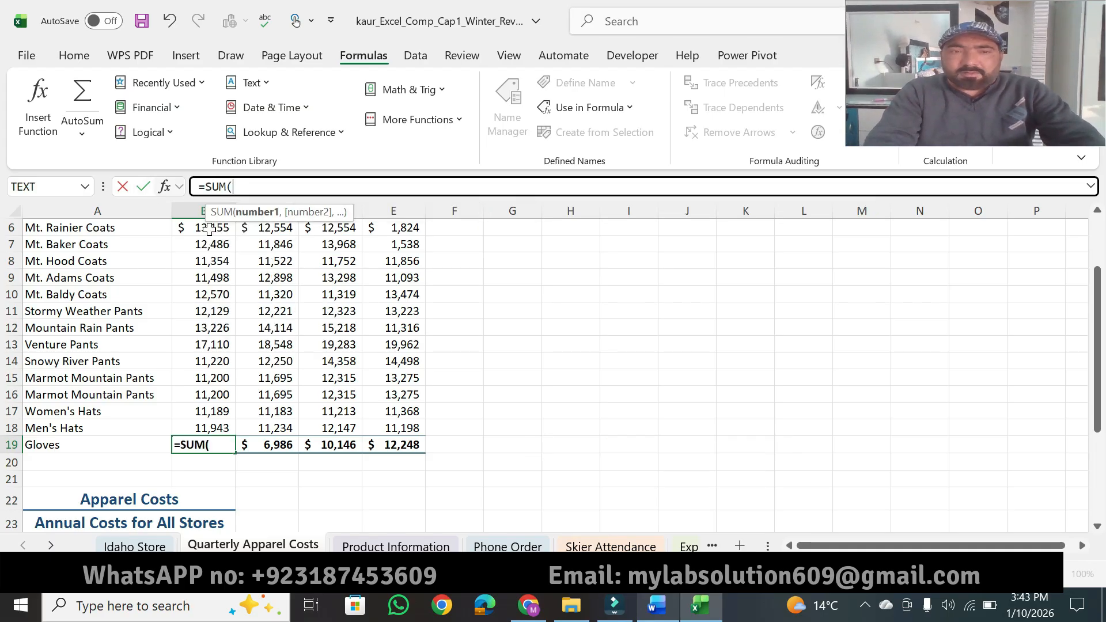
scroll(1101, 391, "up", 2)
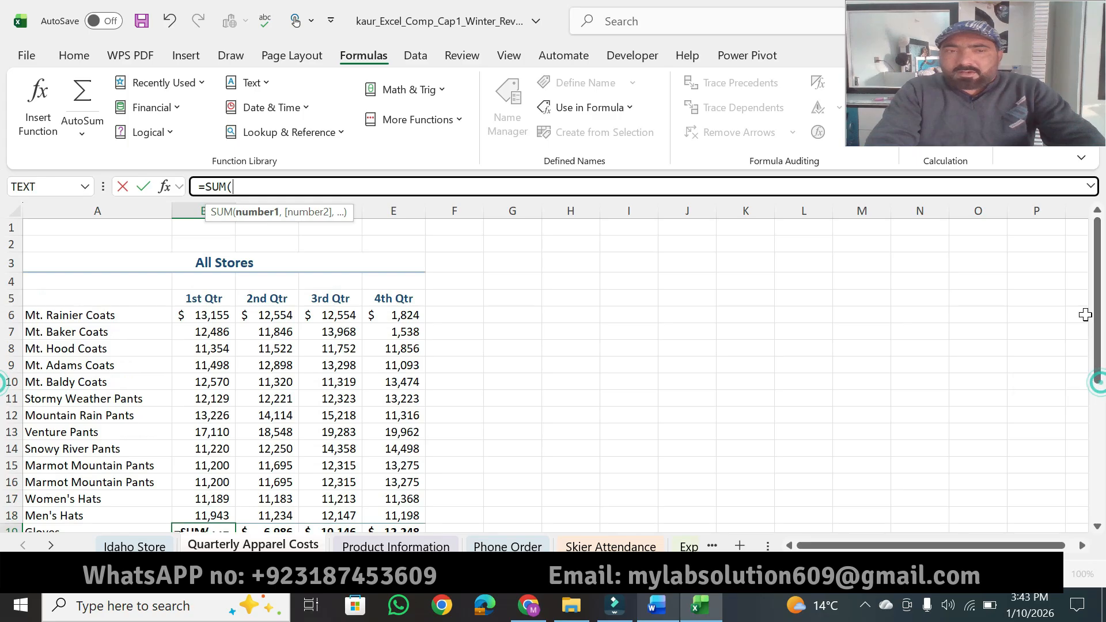
left_click(203, 315)
left_click_drag(208, 365, 212, 481)
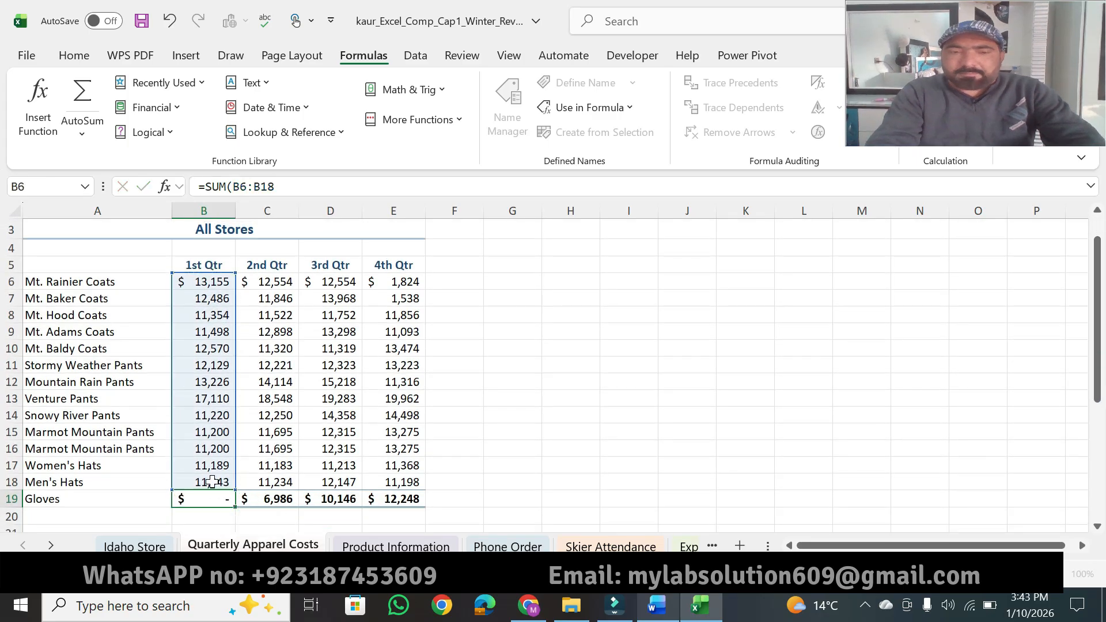
key("Return")
left_click(219, 500)
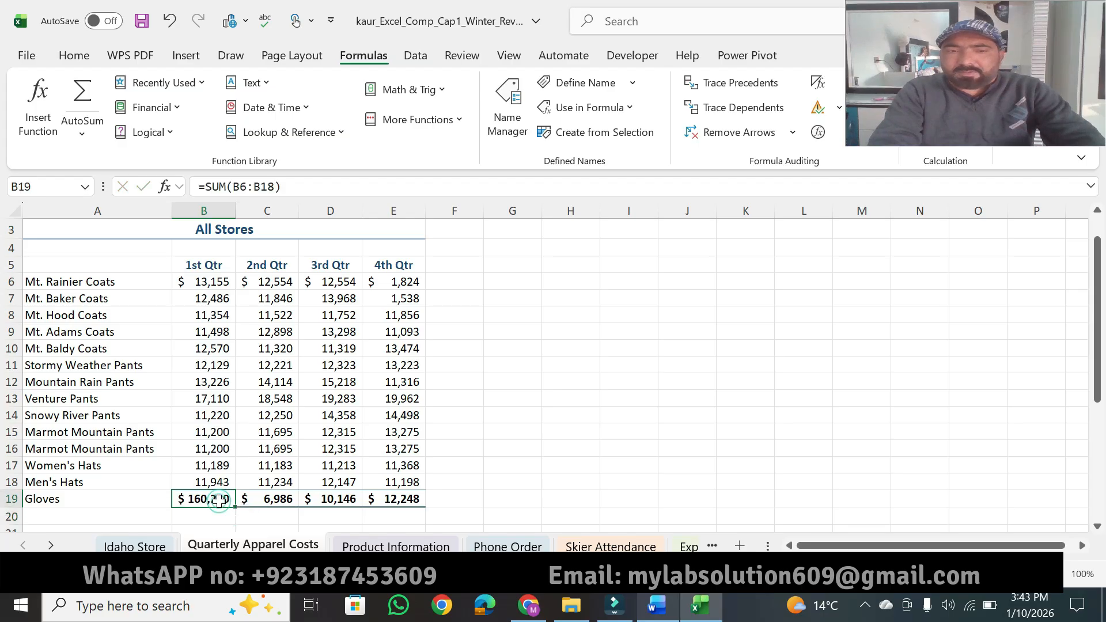
Step: Switch to Word and extend instruction 8's highlighting over "Use the fill", "the corrected formula" and "B19 across through cell E19"
left_click(663, 610)
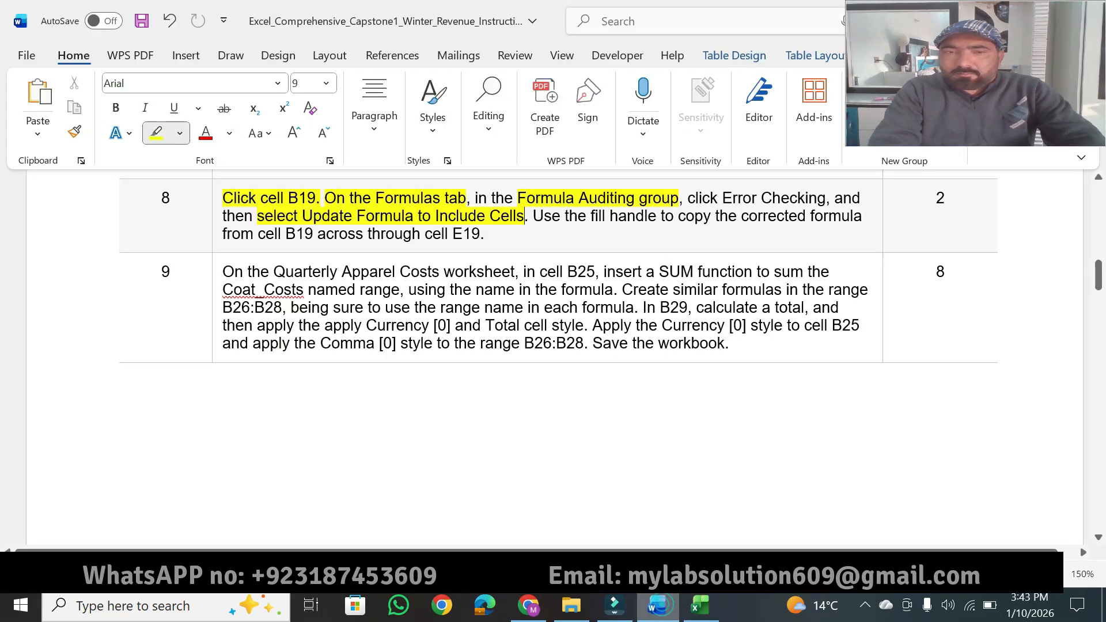
mouse_move(592, 214)
left_mouse_down()
mouse_move(809, 216)
mouse_move(820, 202)
left_mouse_up()
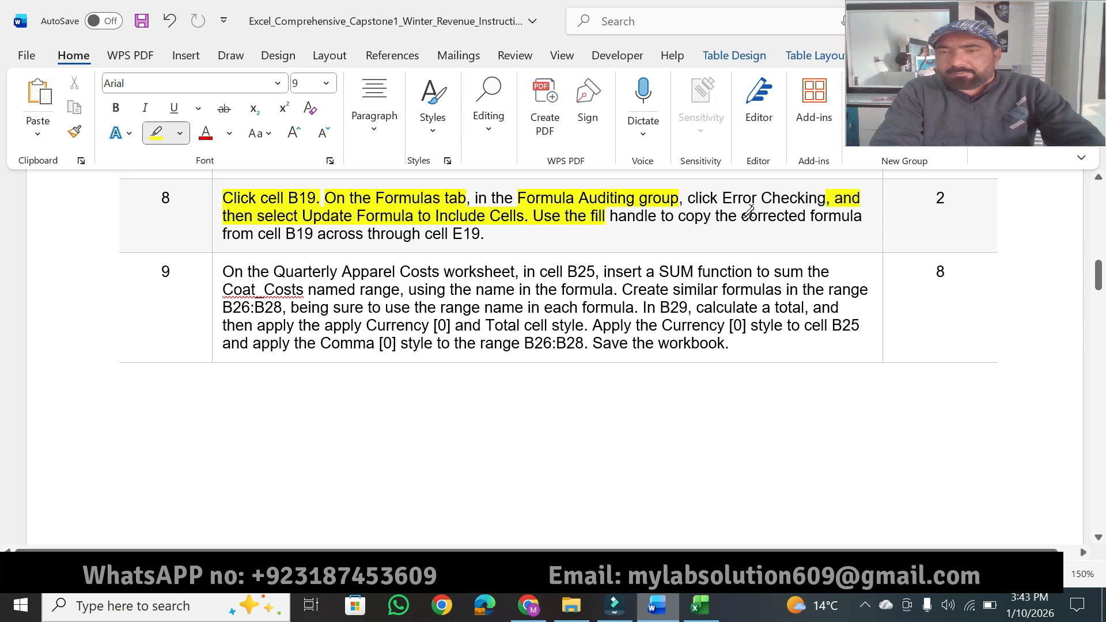
left_click_drag(730, 212, 862, 216)
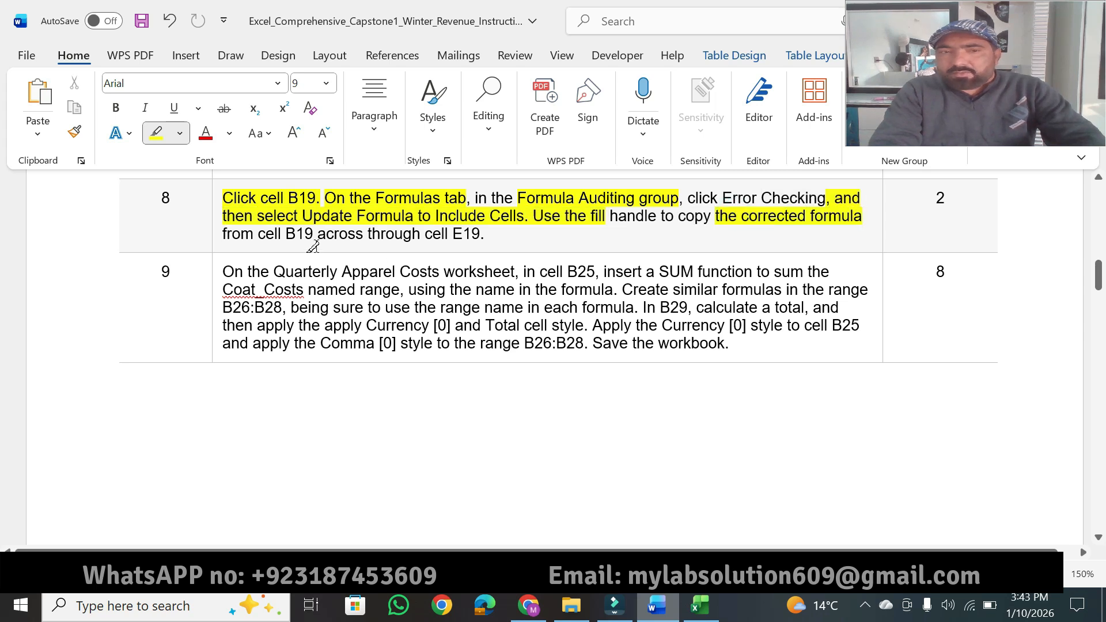
left_click_drag(285, 233, 480, 233)
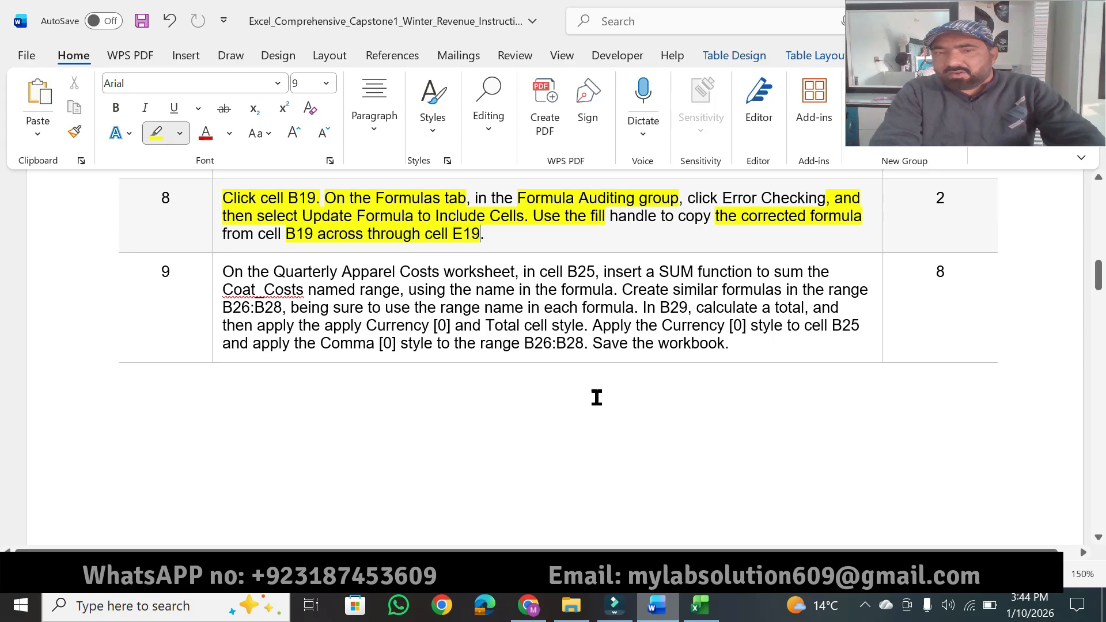
Step: Switch to Excel and fill B19's formula across through E19, and return to Word to highlight the 2 points of instruction 8
key("alt+Tab")
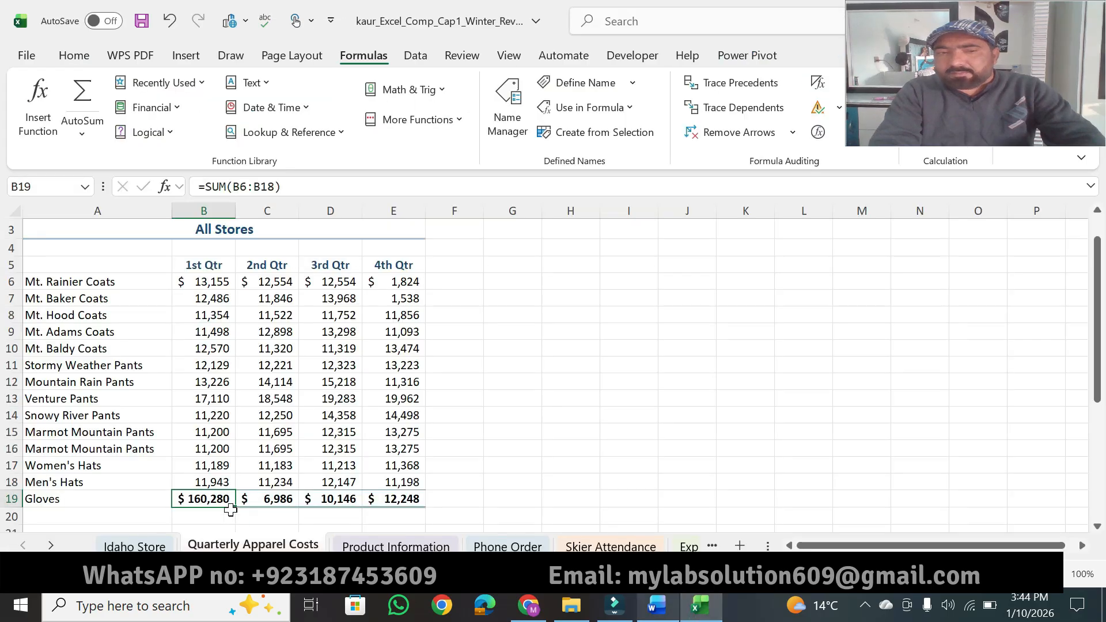
left_click_drag(233, 507, 402, 497)
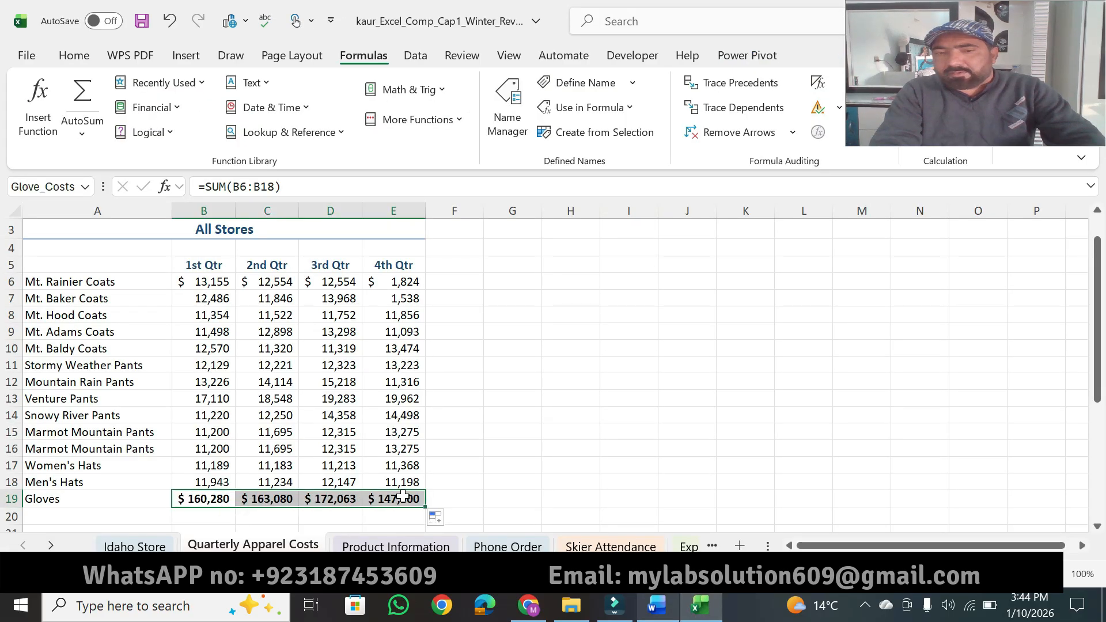
left_click(656, 610)
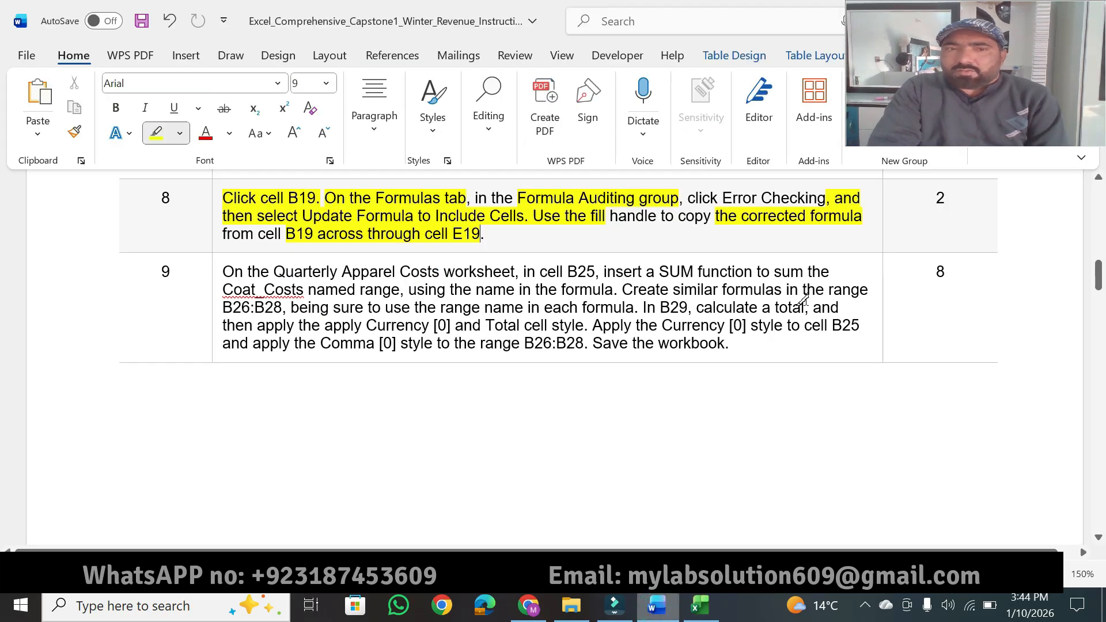
left_click_drag(945, 196, 934, 198)
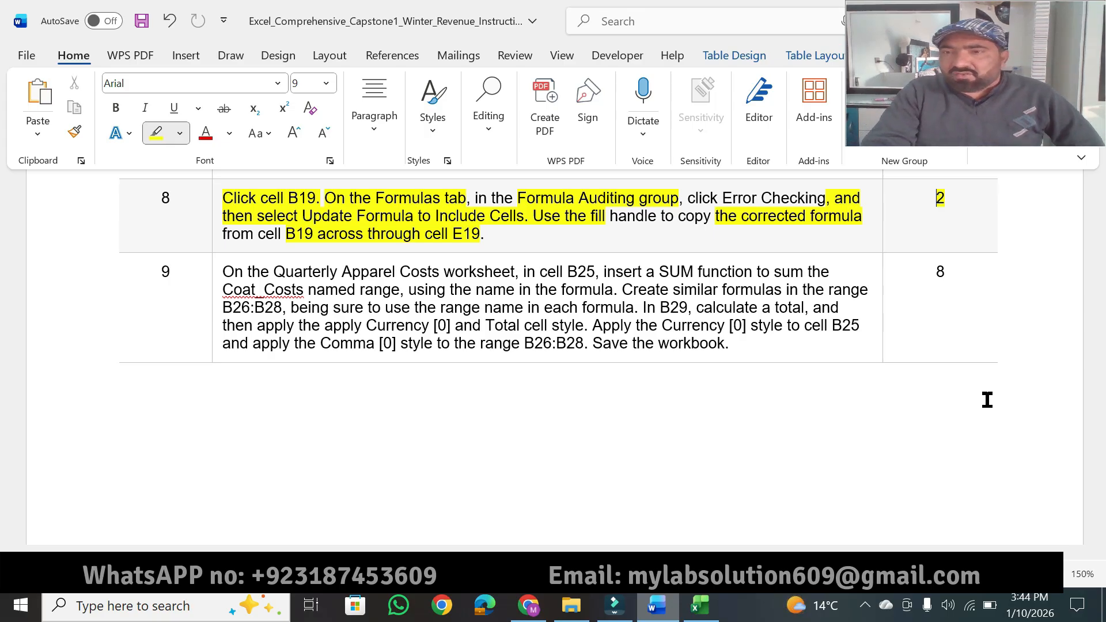
Step: Highlight the key phrases of instruction 9 from "Quarterly Apparel Costs worksheet" and "SUM function" through "Create similar formulas" and "B26:B28"
left_click(1097, 537)
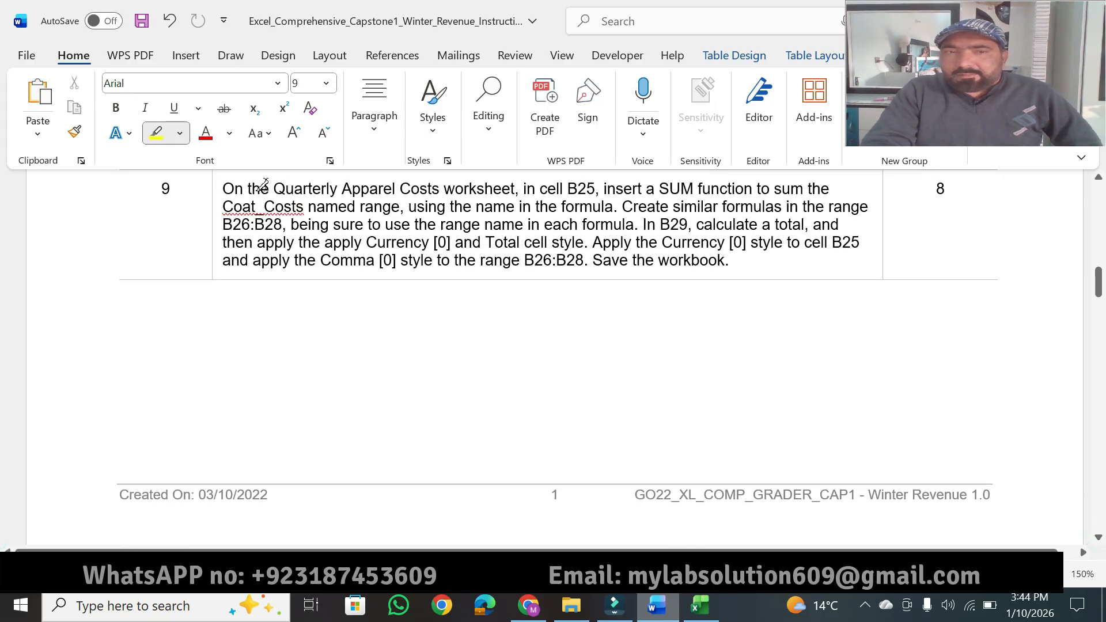
mouse_move(272, 187)
left_mouse_down()
mouse_move(454, 174)
mouse_move(616, 192)
mouse_move(751, 188)
left_mouse_up()
mouse_move(304, 208)
left_mouse_down()
mouse_move(225, 209)
mouse_move(400, 207)
left_mouse_up()
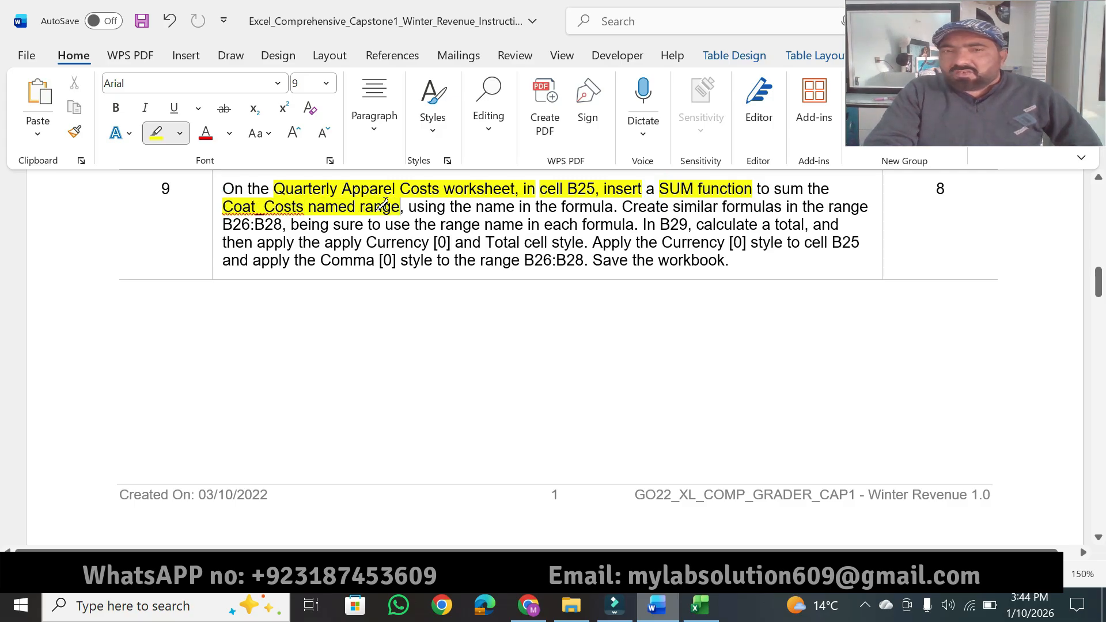
left_click_drag(476, 205, 758, 206)
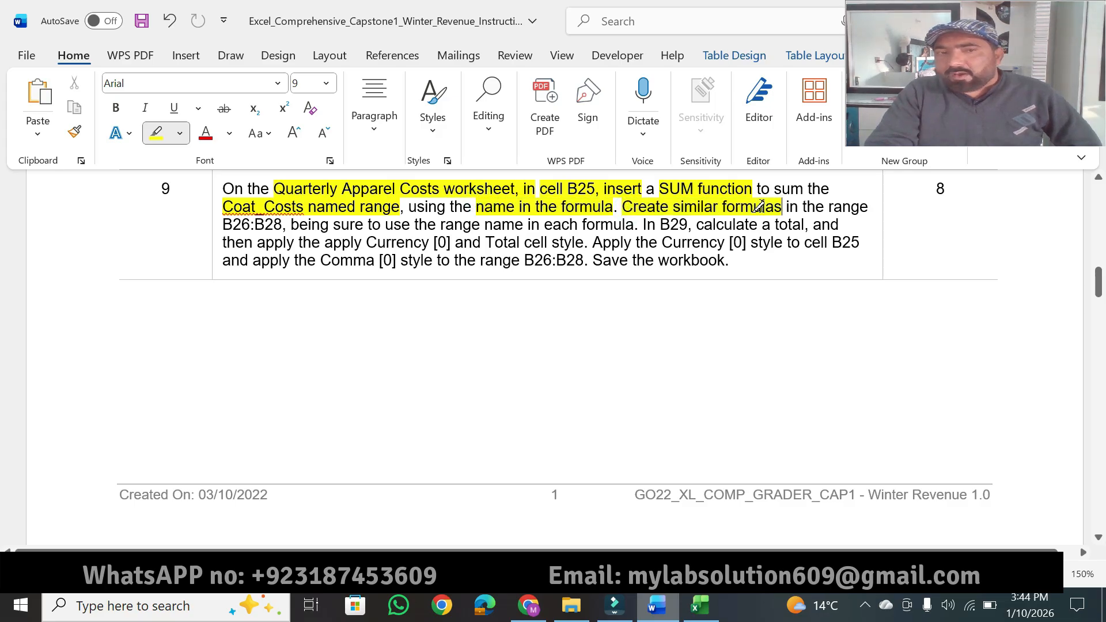
left_click_drag(286, 225, 226, 223)
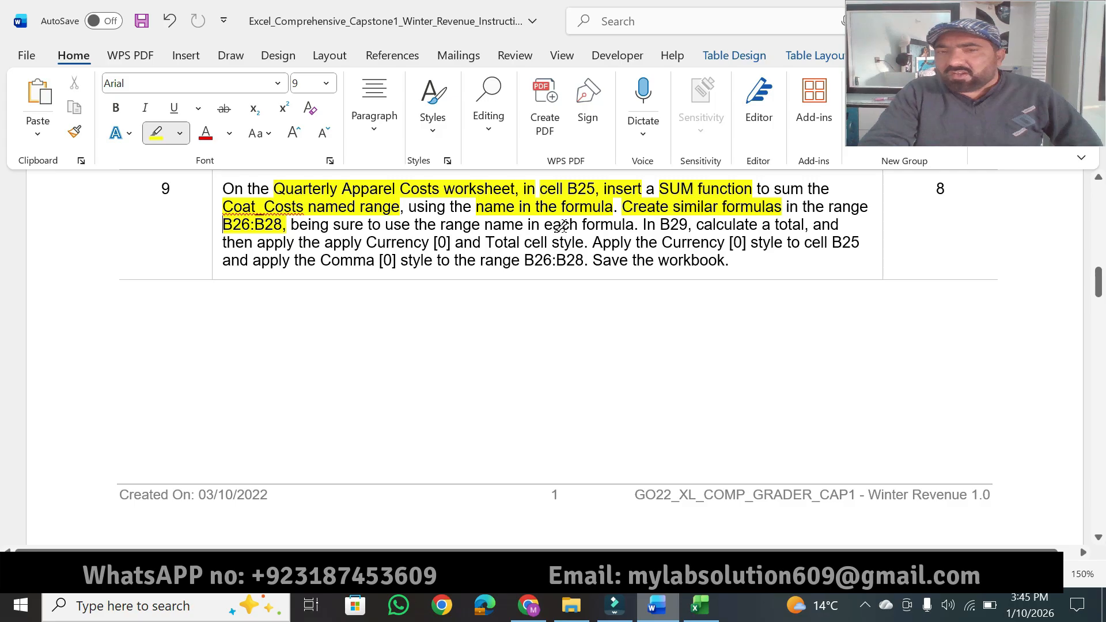
Step: Highlight "each formula", "In B29", the Currency [0], Total and Comma [0] style phrases, "Save the workbook" and the 8 points in instruction 9
left_click_drag(544, 224, 690, 224)
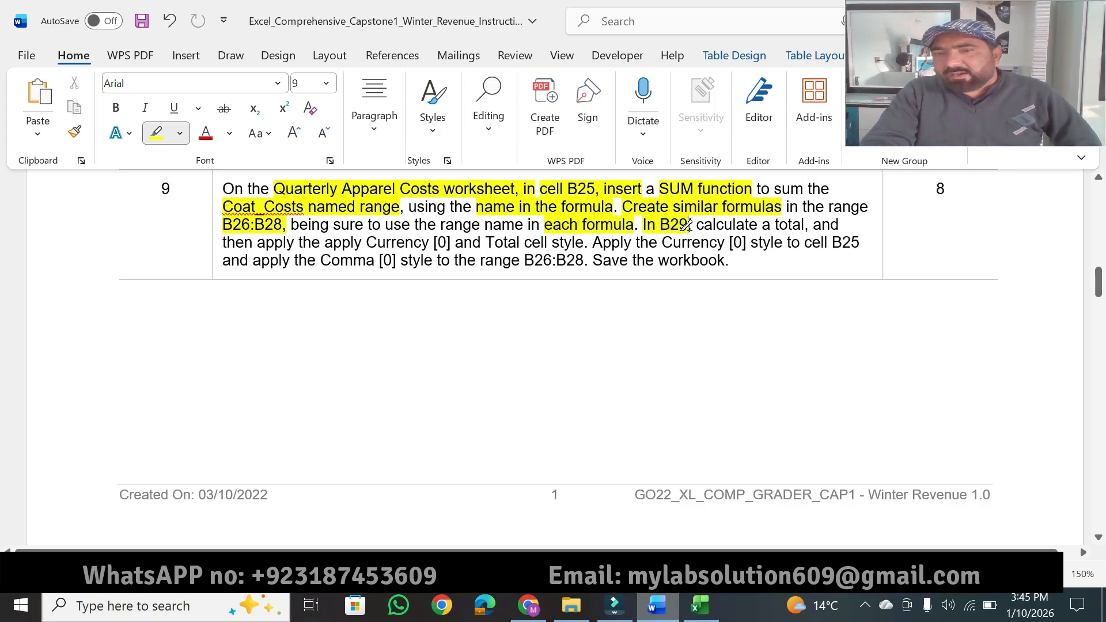
left_click_drag(258, 242, 860, 243)
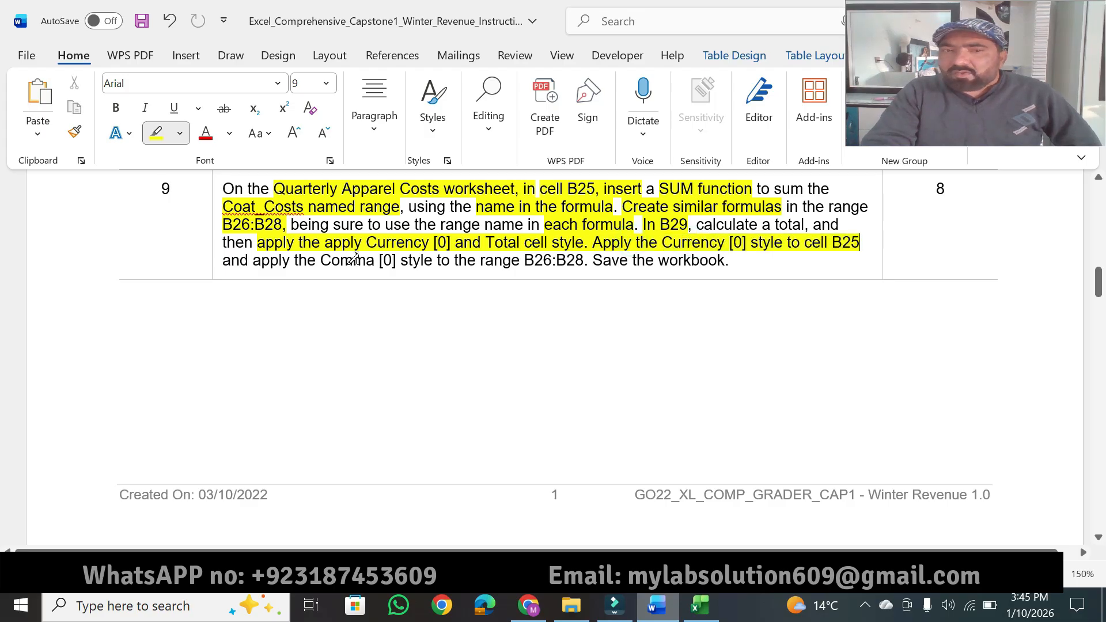
left_click_drag(255, 260, 724, 259)
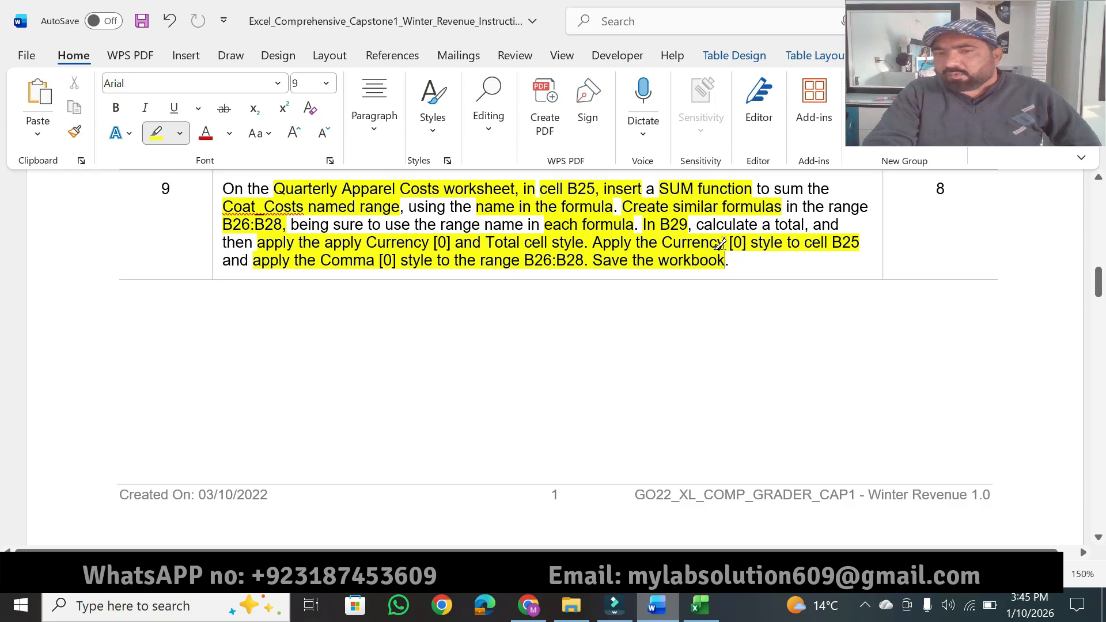
left_click_drag(948, 189, 921, 187)
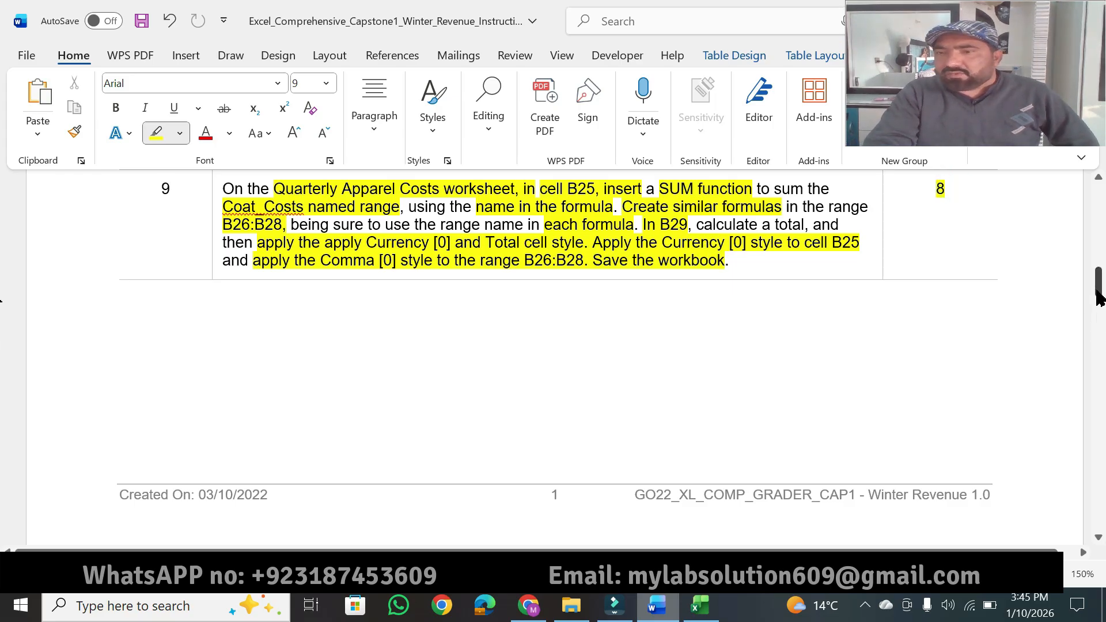
Step: Review the highlighted Word instructions from the project title and description through instruction 7
left_click_drag(1096, 288, 1100, 212)
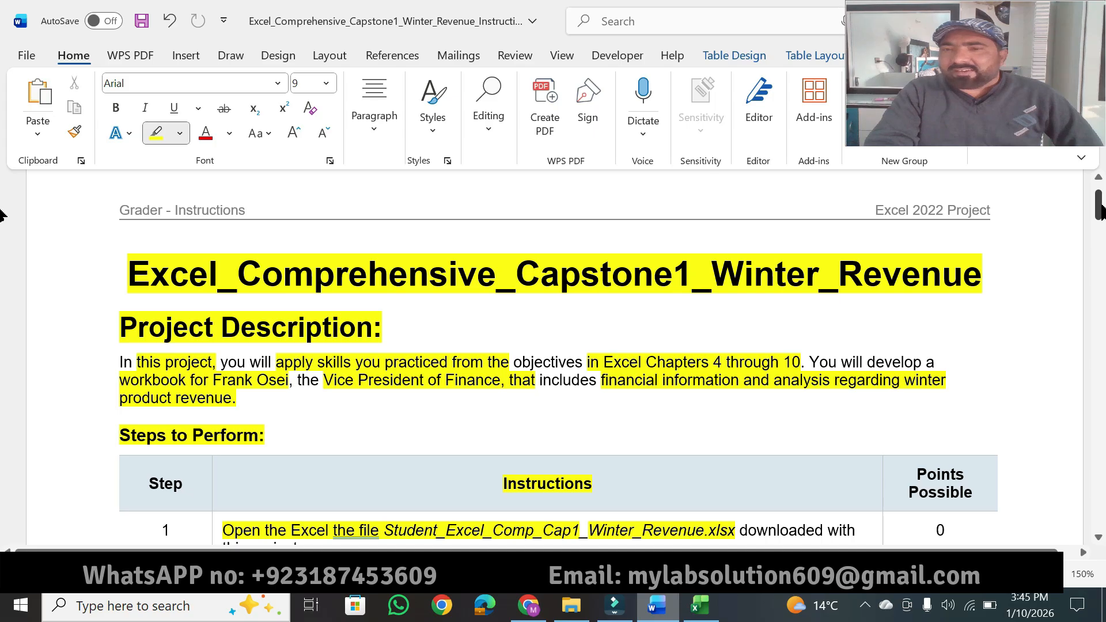
left_click_drag(1097, 214, 1097, 253)
left_click(1097, 178)
left_click(1094, 181)
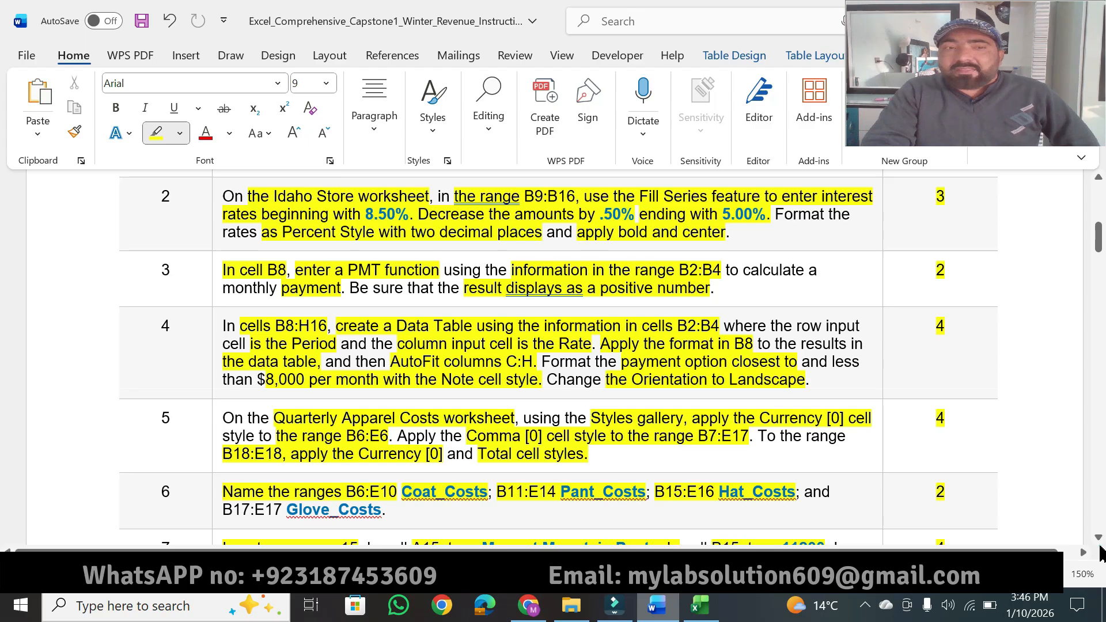
scroll(1099, 544, "down", 2)
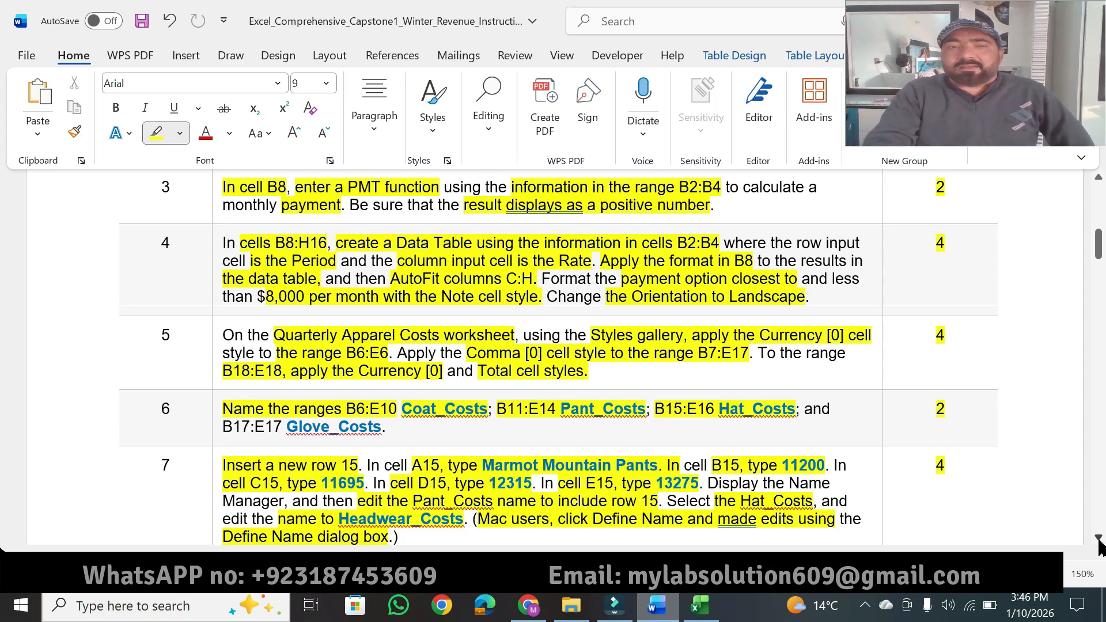
left_click(1098, 538)
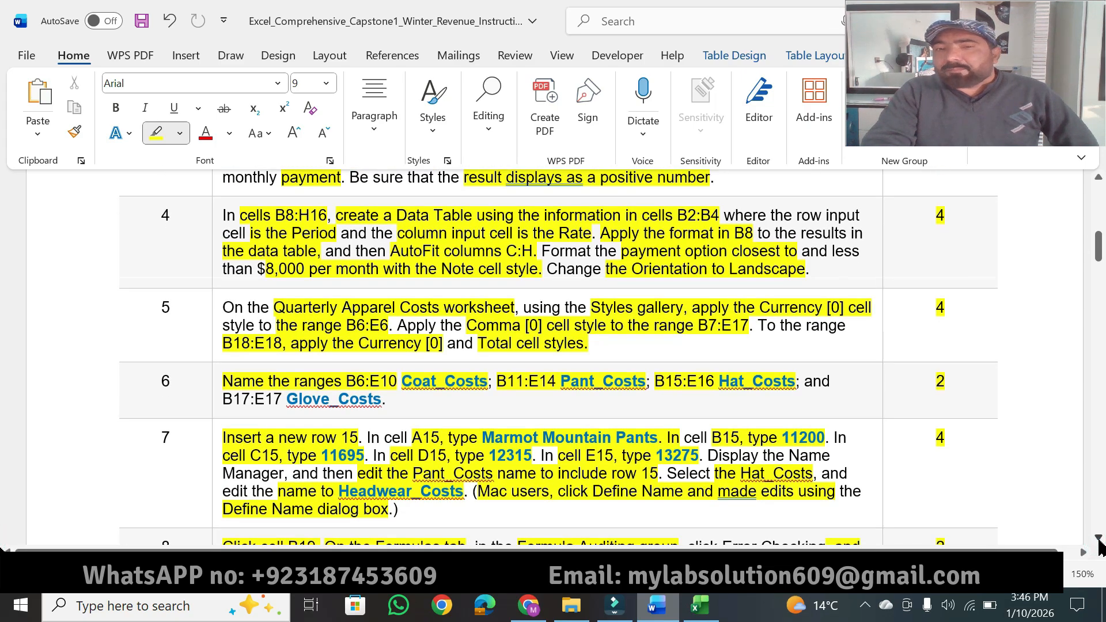
Step: Review the highlighted Word instructions 4 through 9 down to the first page's footer, and return to the project title at the document's start
left_click(1098, 538)
left_click(1098, 538)
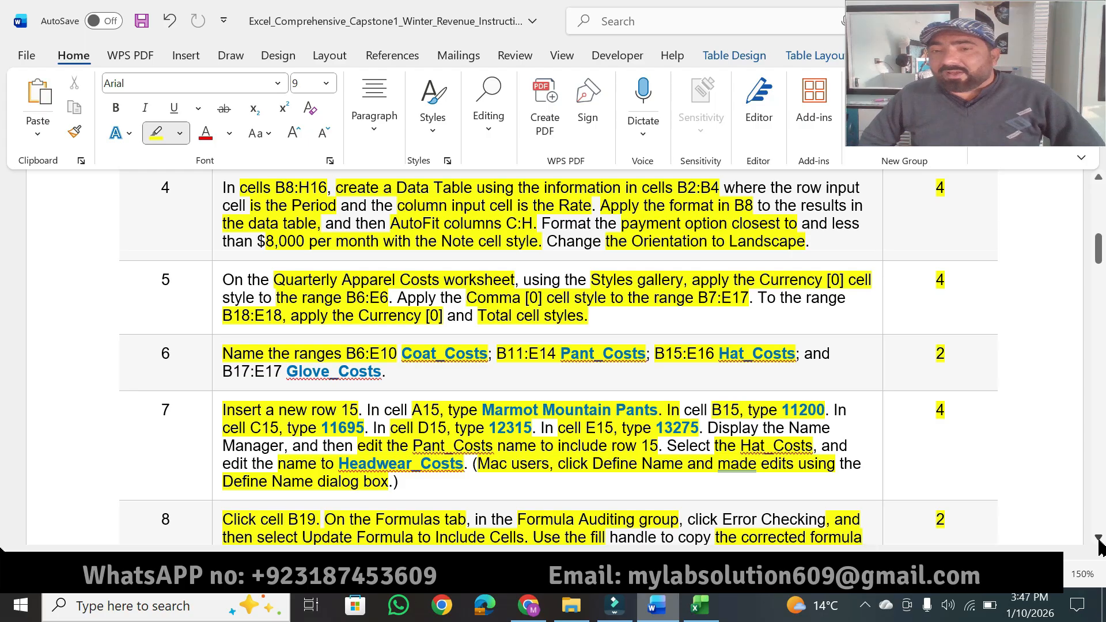
scroll(1098, 544, "down", 3)
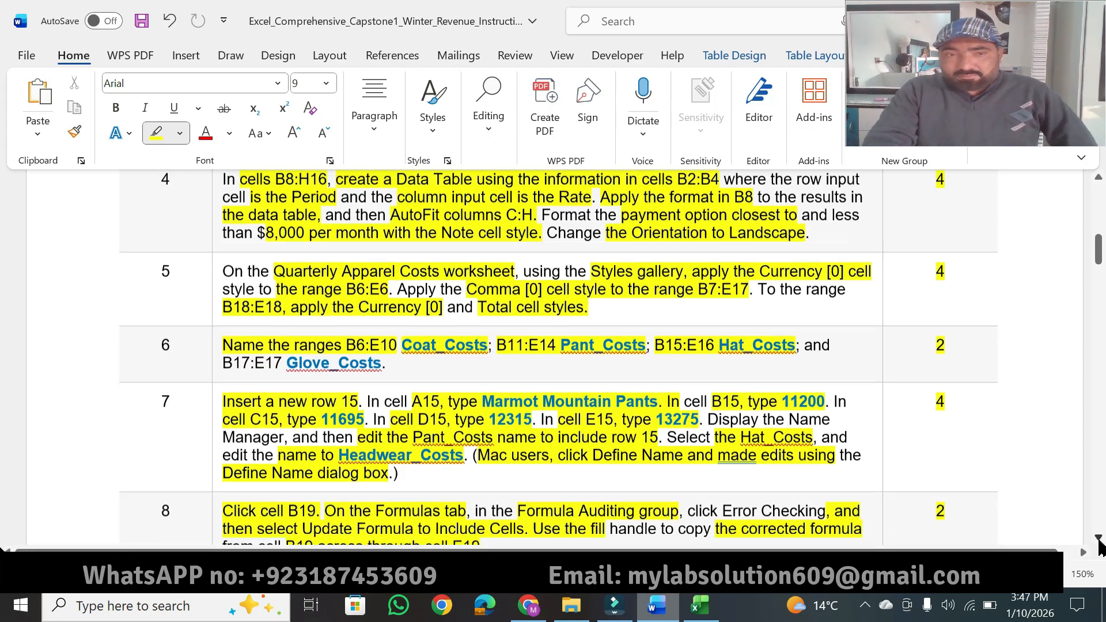
left_click(1099, 539)
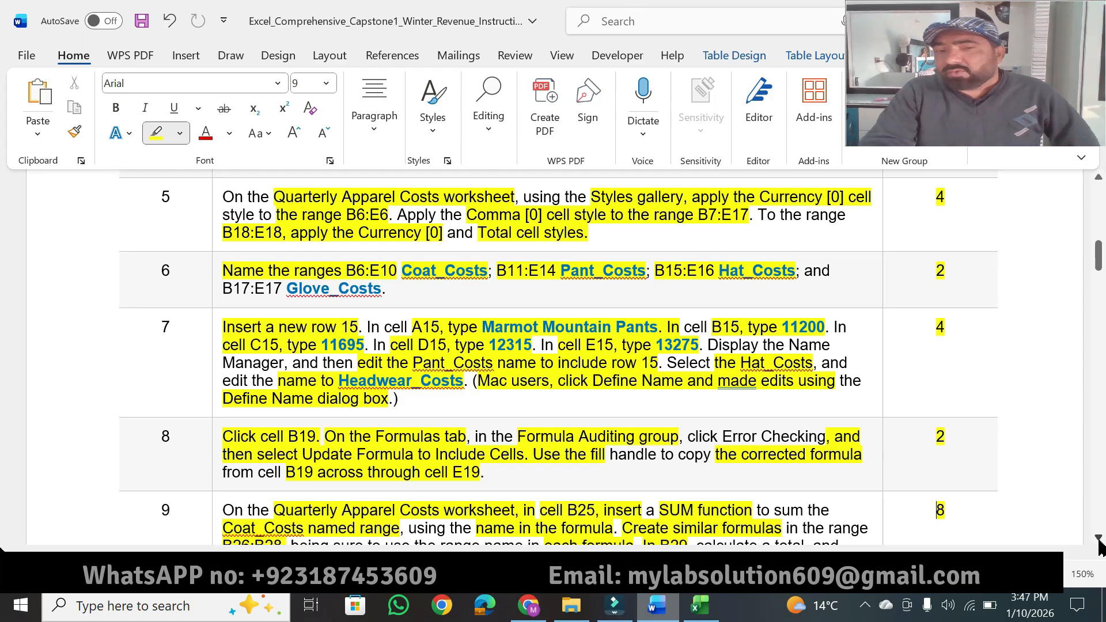
scroll(1099, 547, "down", 4)
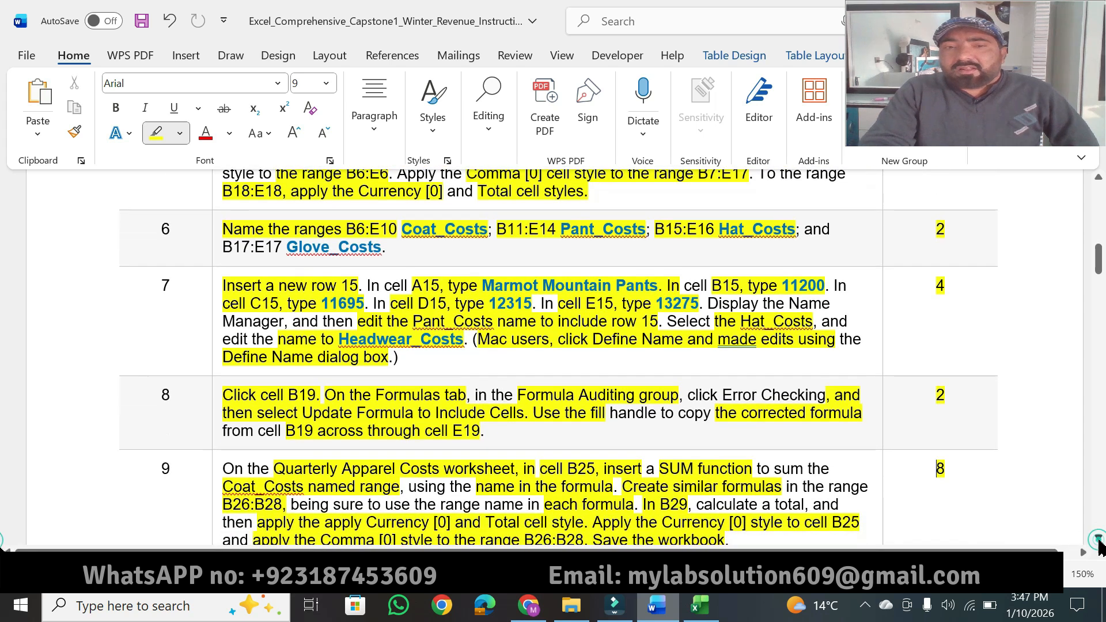
left_click(1098, 540)
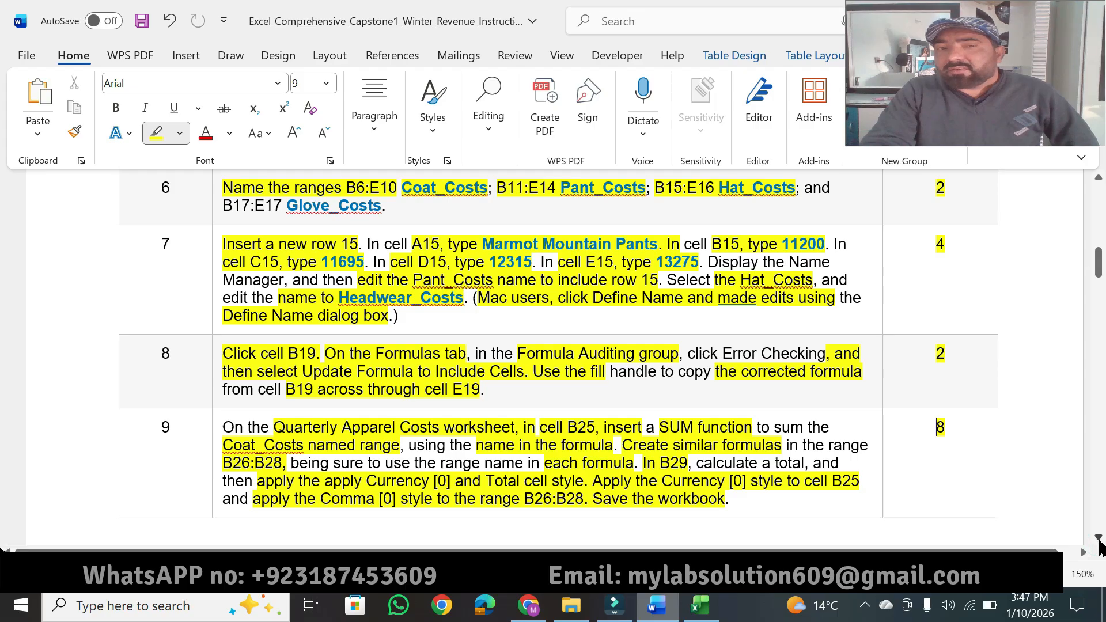
left_click(1099, 538)
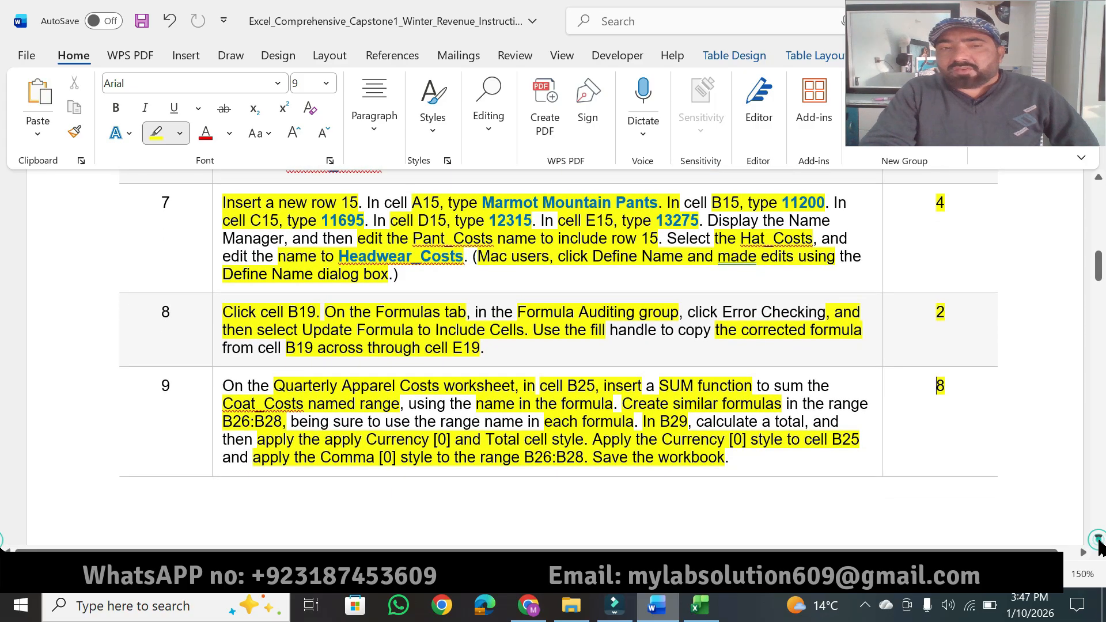
left_click(1098, 537)
left_click(1098, 538)
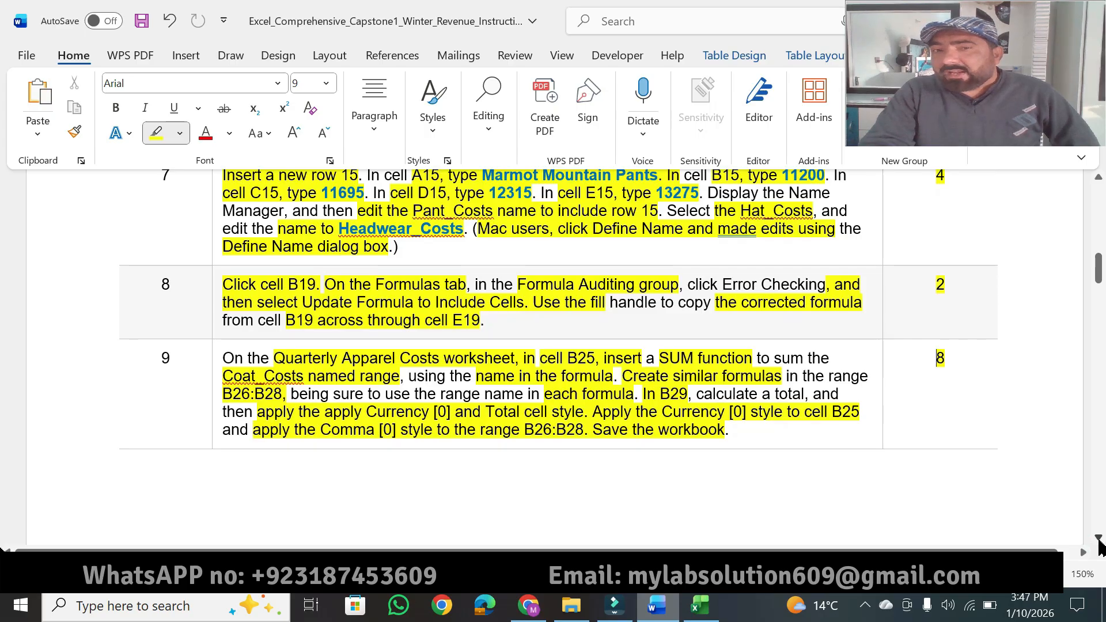
left_click(1098, 538)
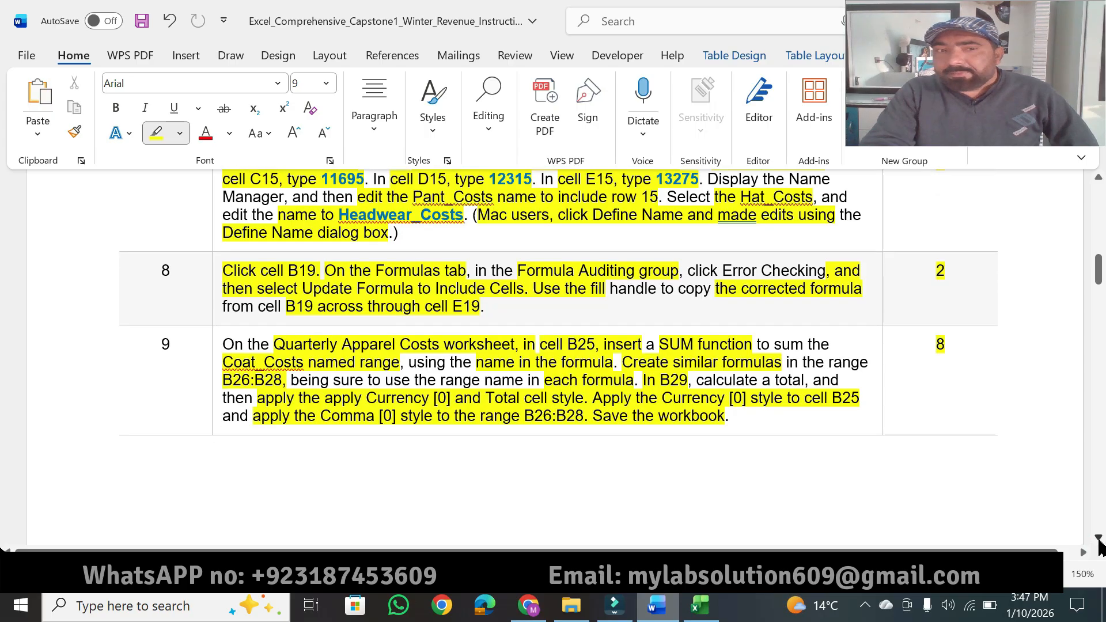
left_click(1098, 538)
left_click(1098, 538)
left_click(1098, 538)
left_click(1098, 538)
left_click(1098, 538)
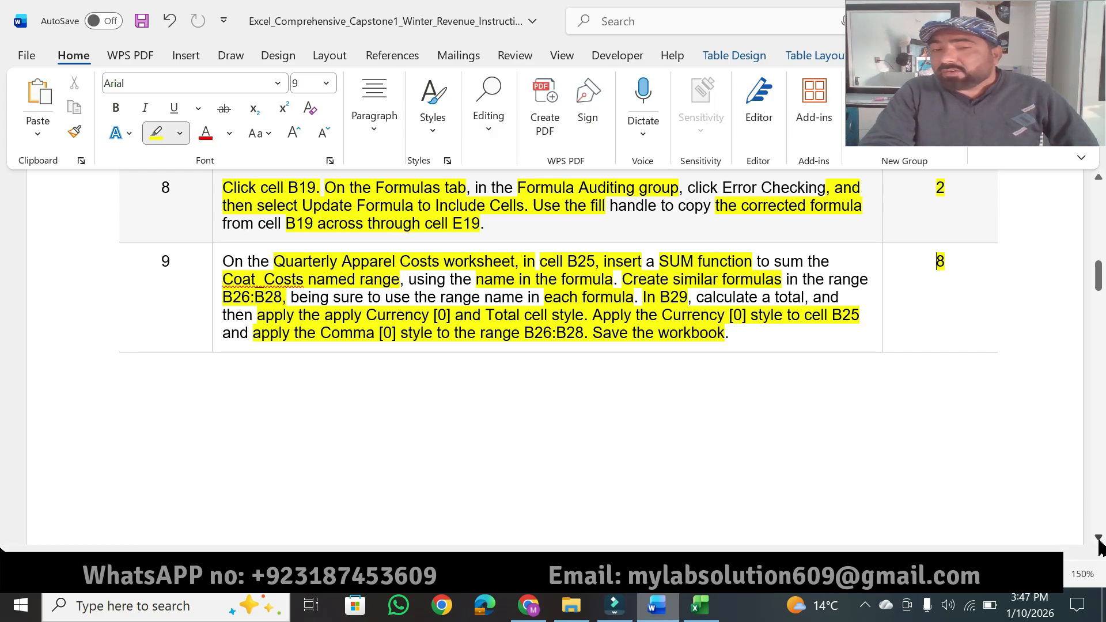
left_click(1098, 538)
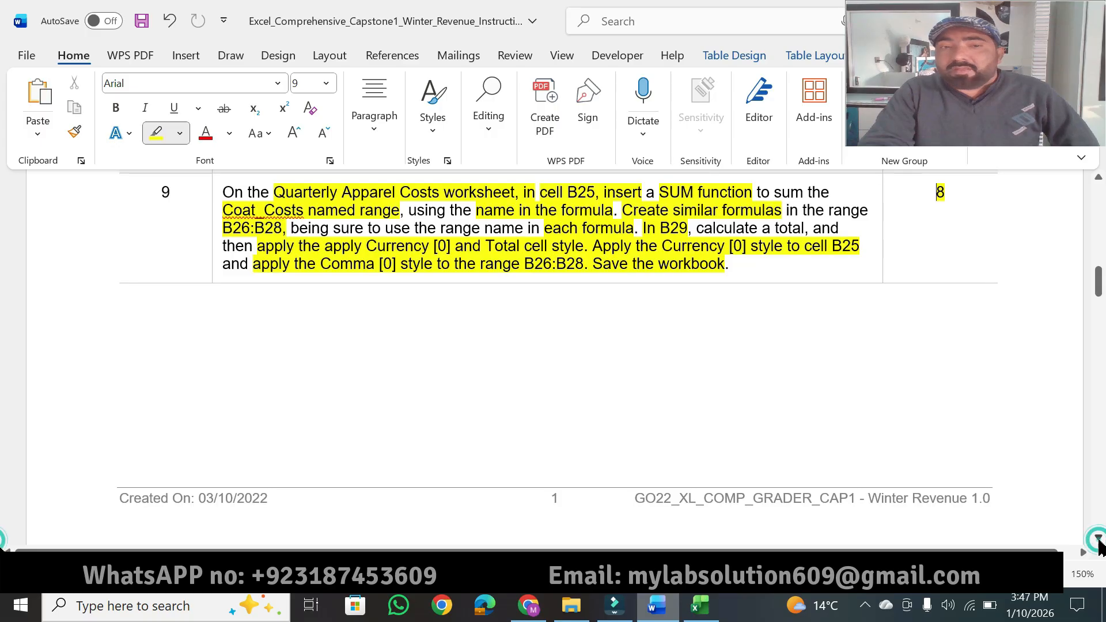
left_click(1098, 537)
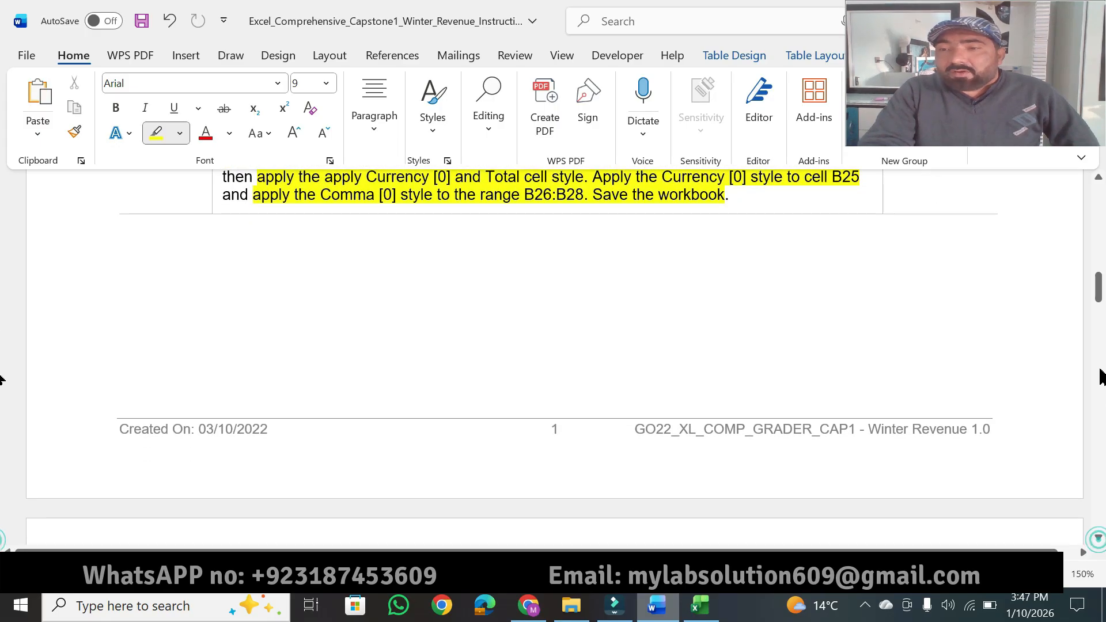
left_click_drag(1098, 290, 1098, 225)
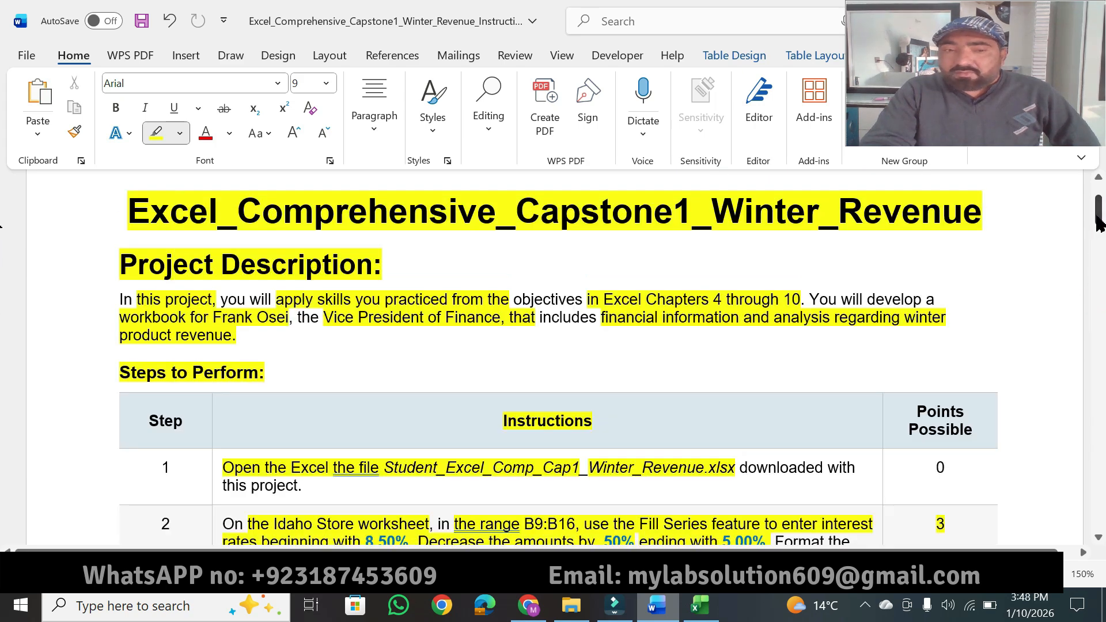
left_click(1097, 180)
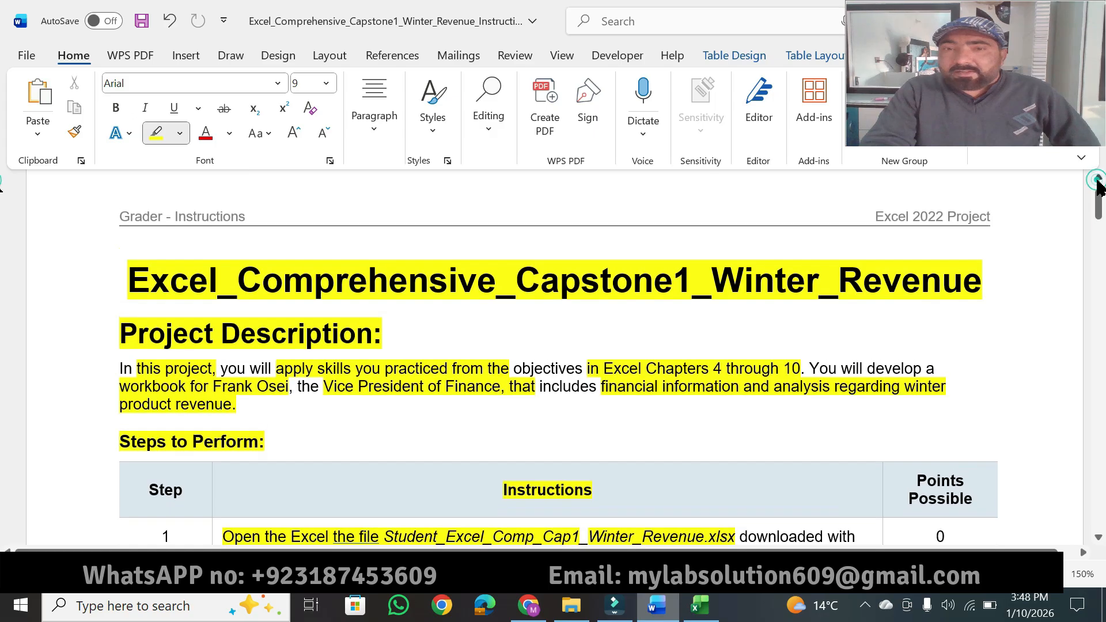